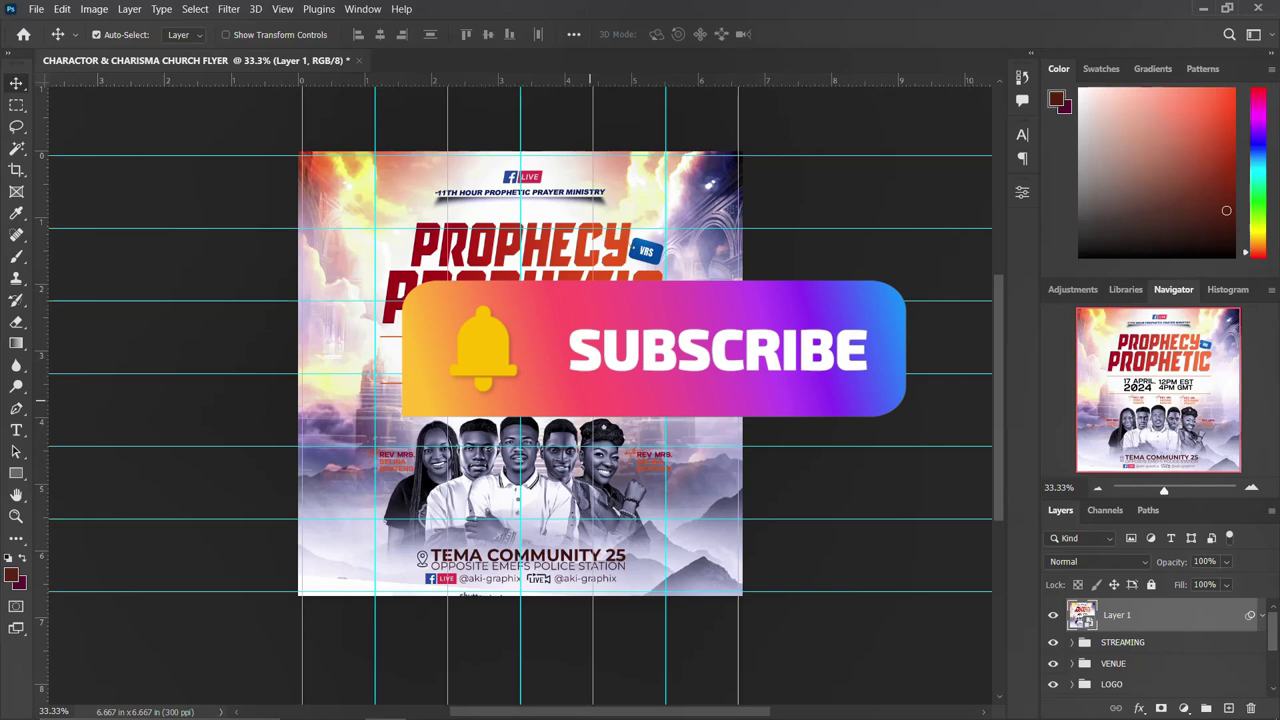
- Hide and re-show Layer 1 to compare the existing flyer
scroll(577, 432, "up", 1)
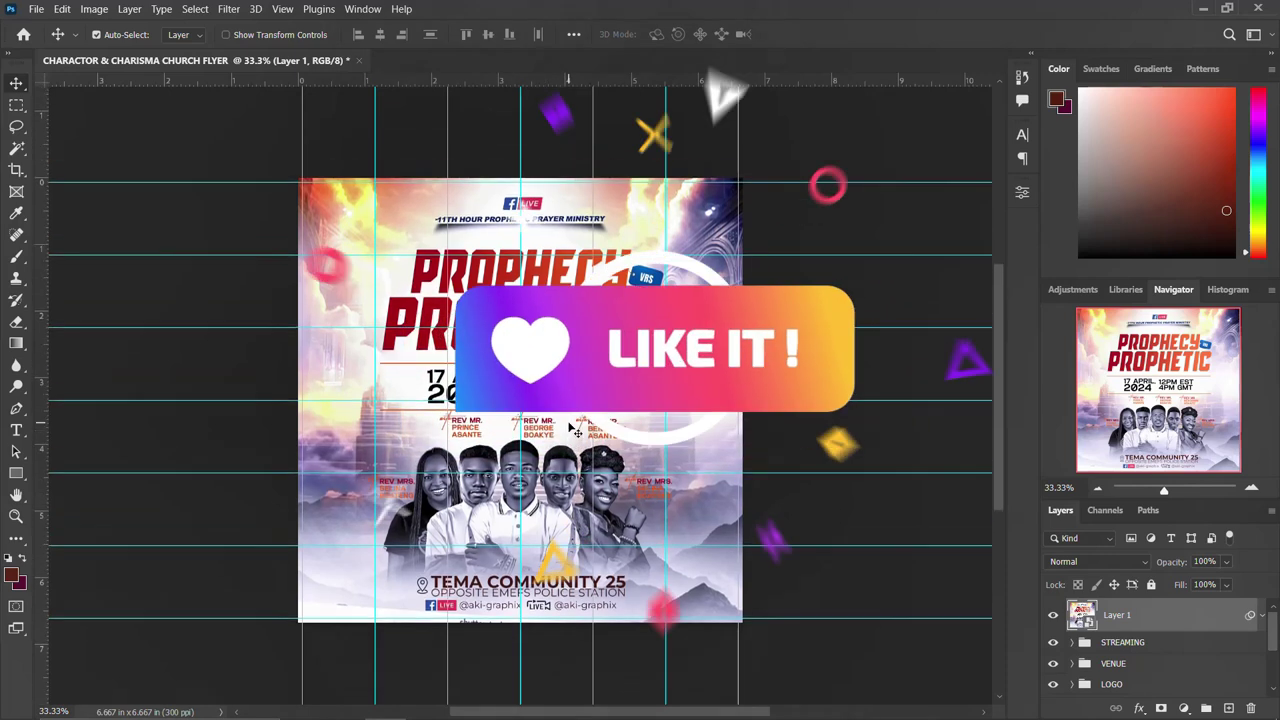
left_click(1053, 615)
left_click(1053, 615)
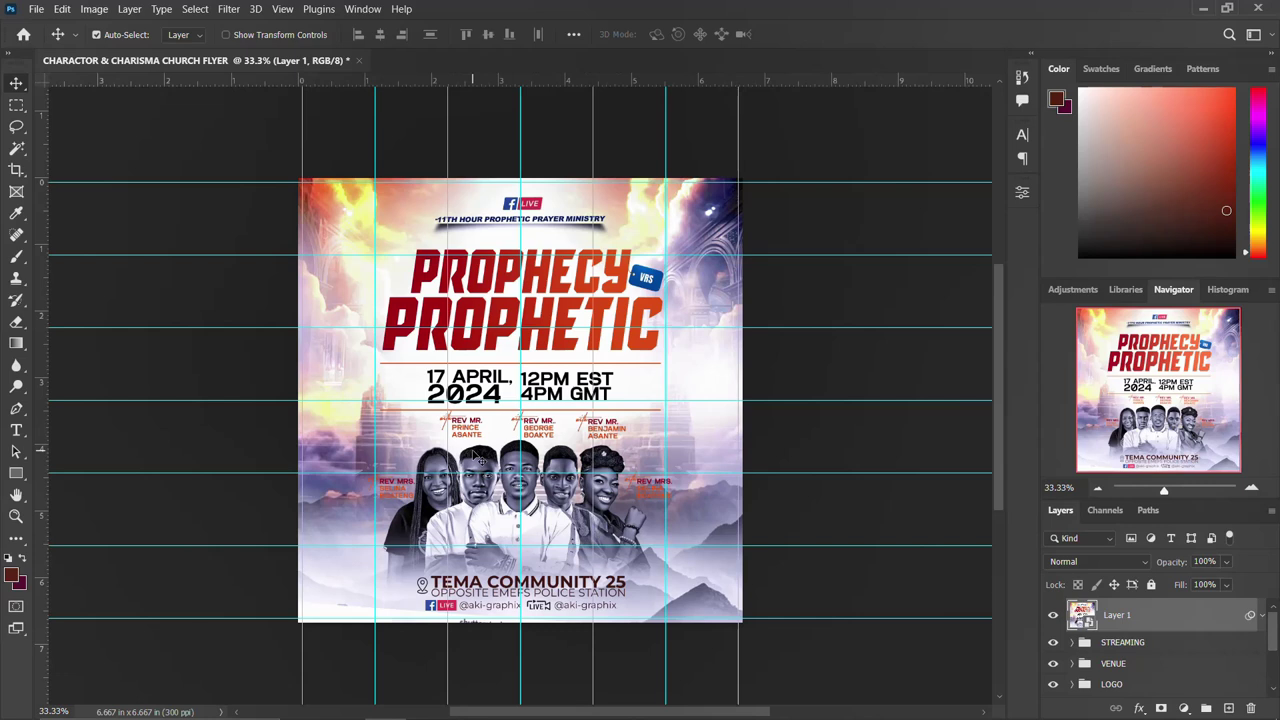
- Create a document named CHURCH FLYER at 2000 × 2000 px and 300 ppi
key("ctrl+n")
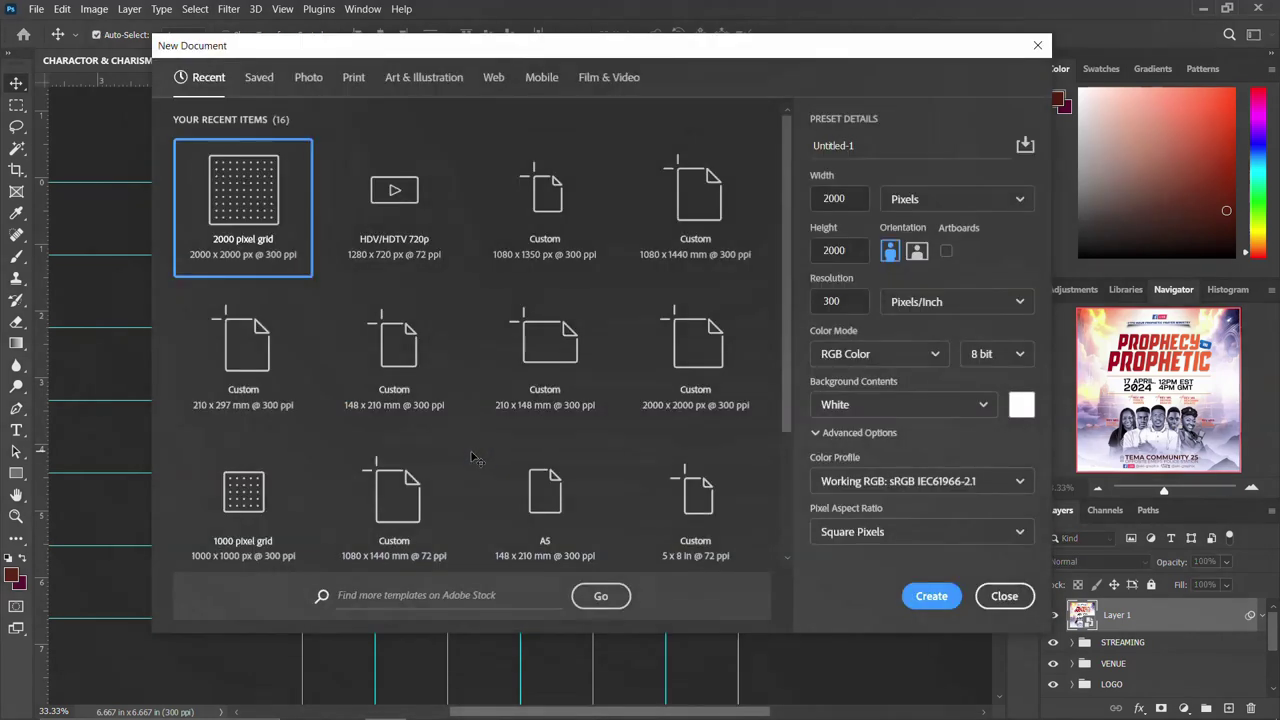
left_click(891, 145)
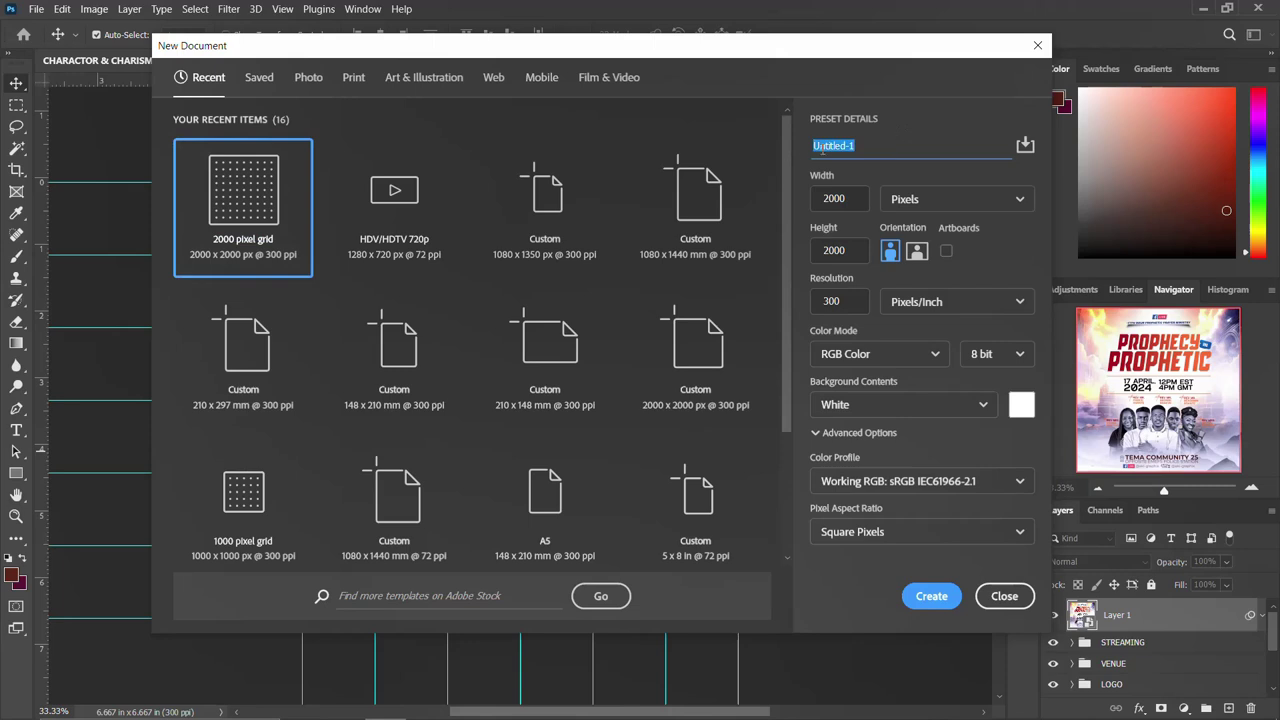
type("CHURCH FLYER")
left_click(854, 190)
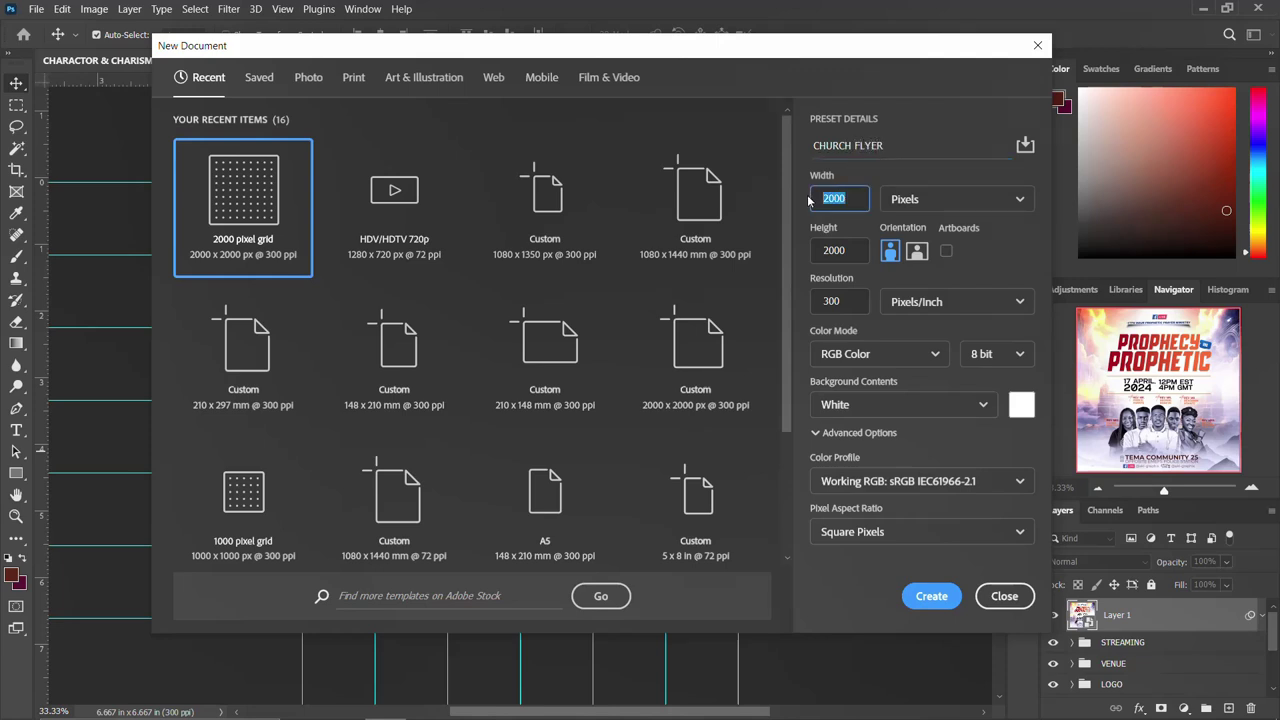
left_click(848, 249)
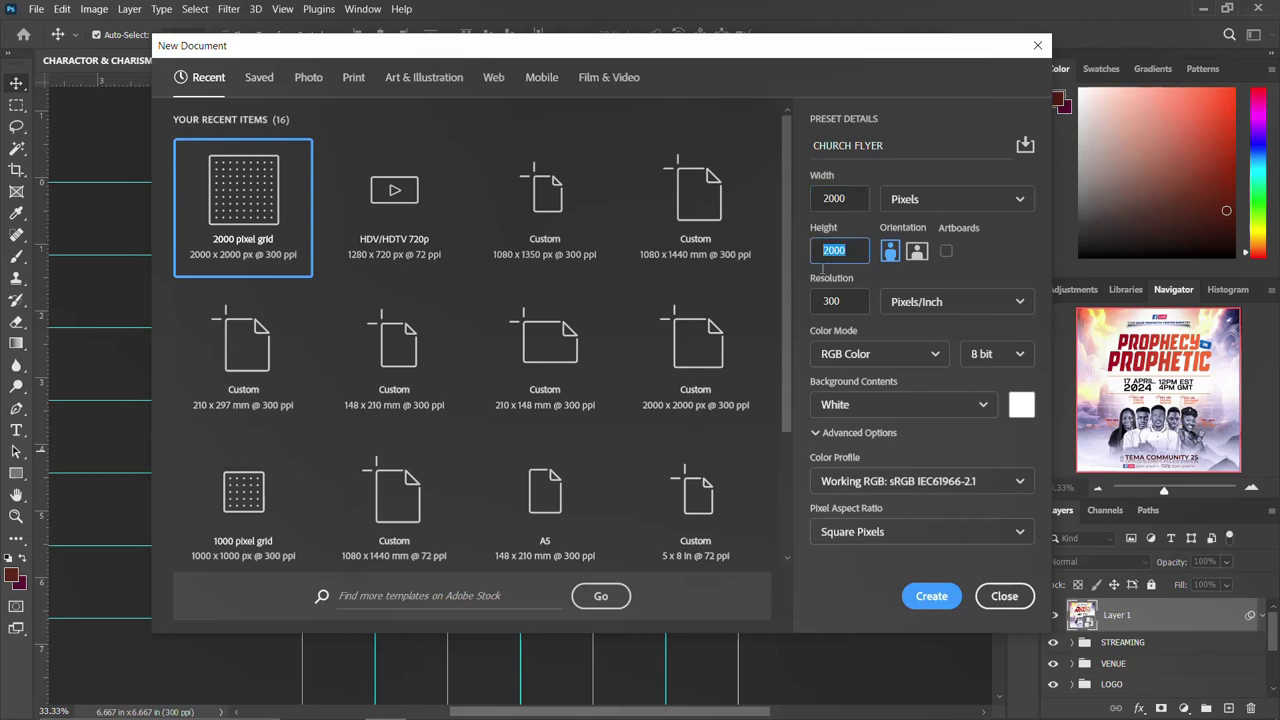
left_click(852, 300)
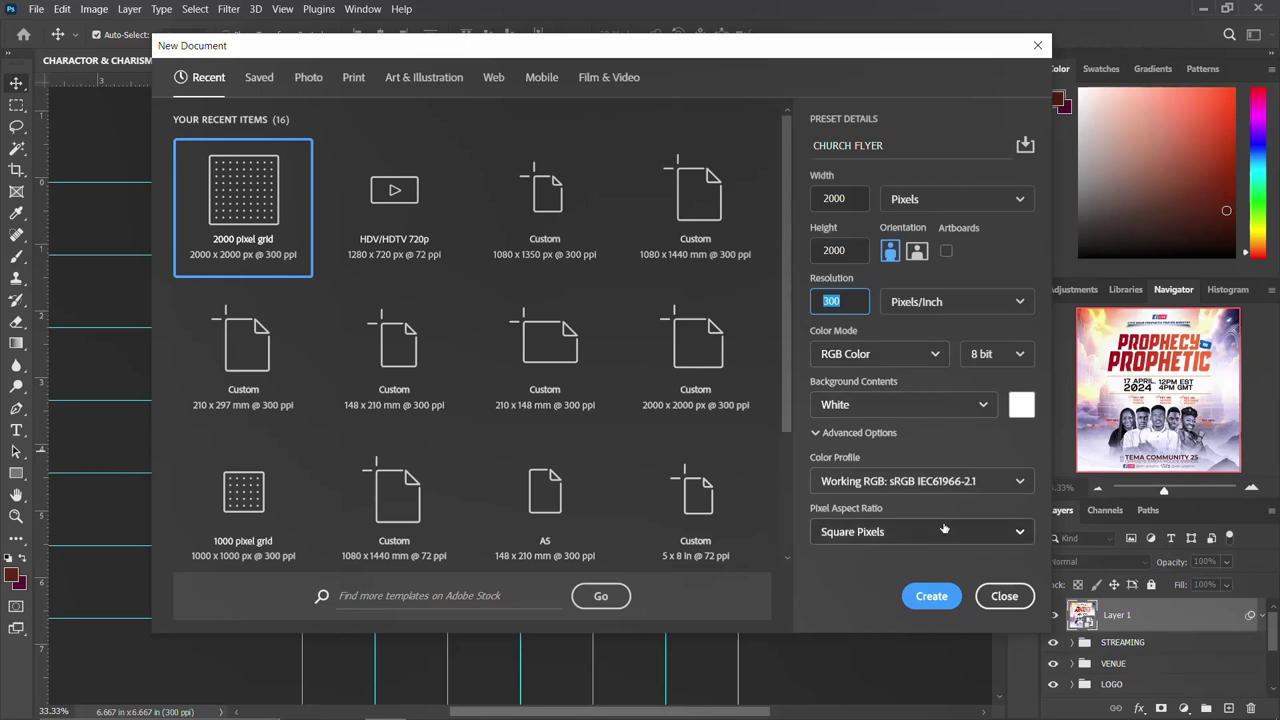
left_click(931, 600)
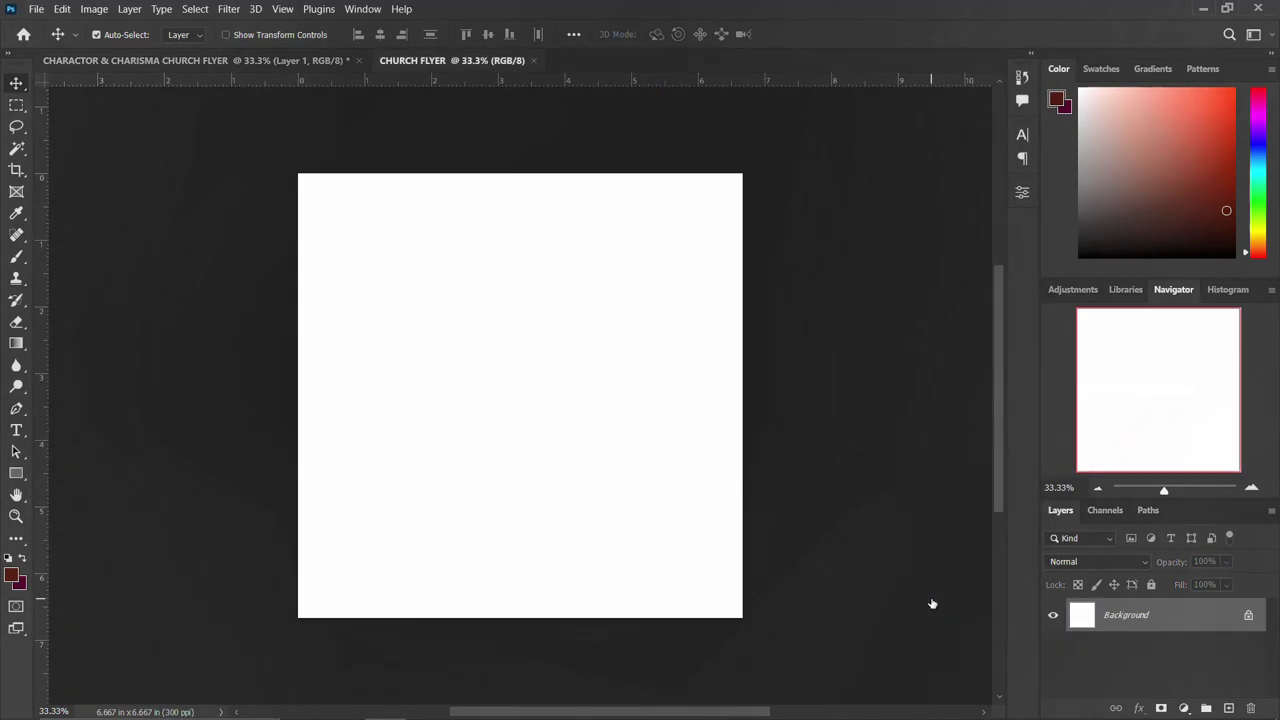
- Unlock the Background layer and drag the ink-wash mountains image into the flyer
left_click(1249, 616)
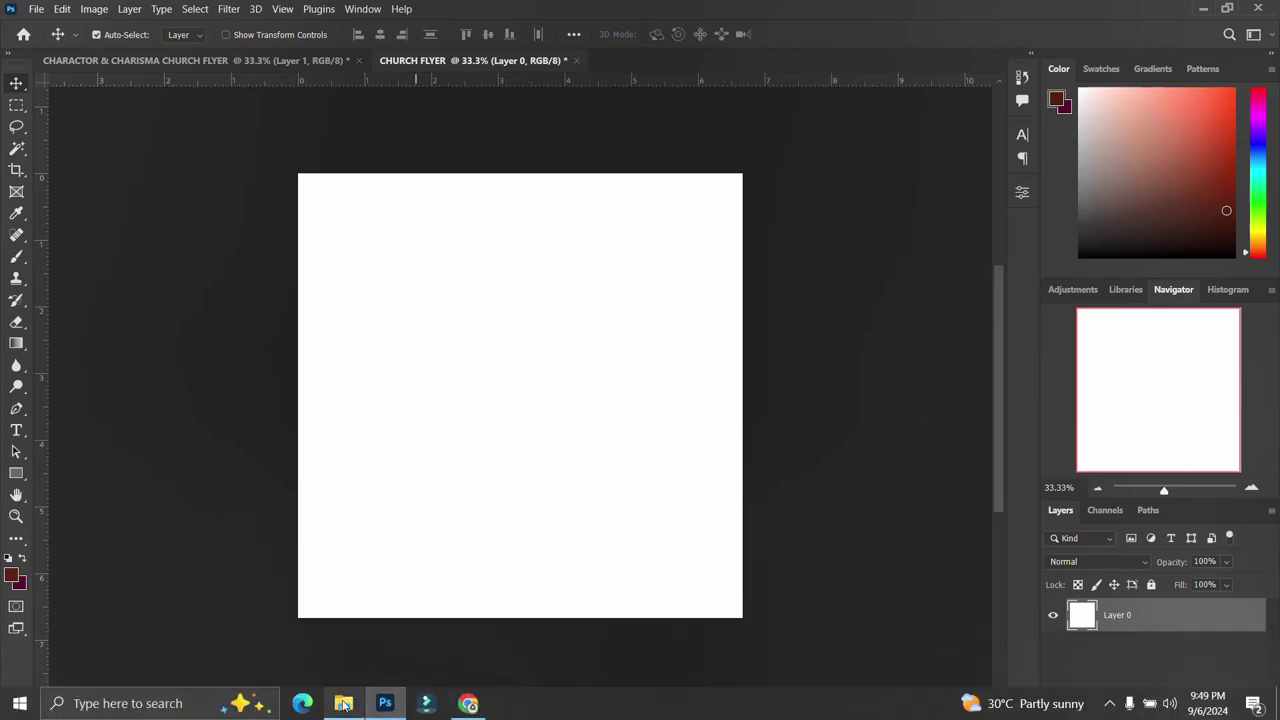
left_click(341, 705)
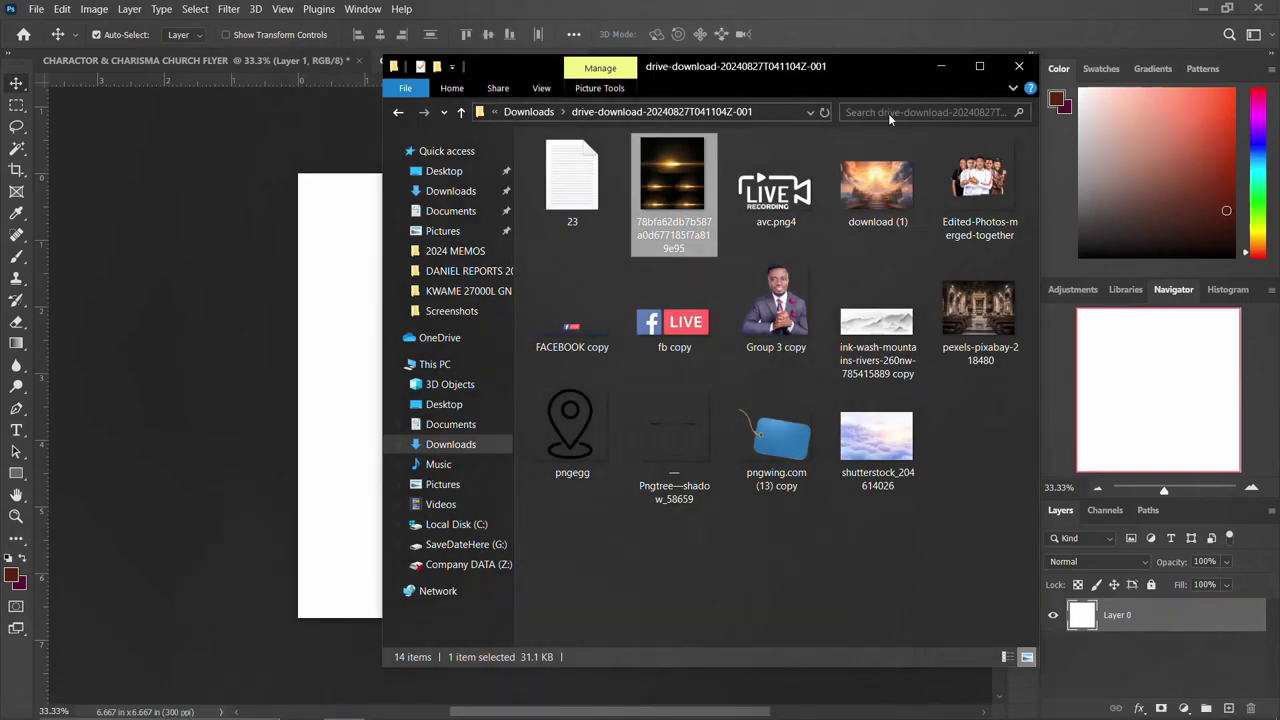
left_click_drag(853, 65, 1021, 75)
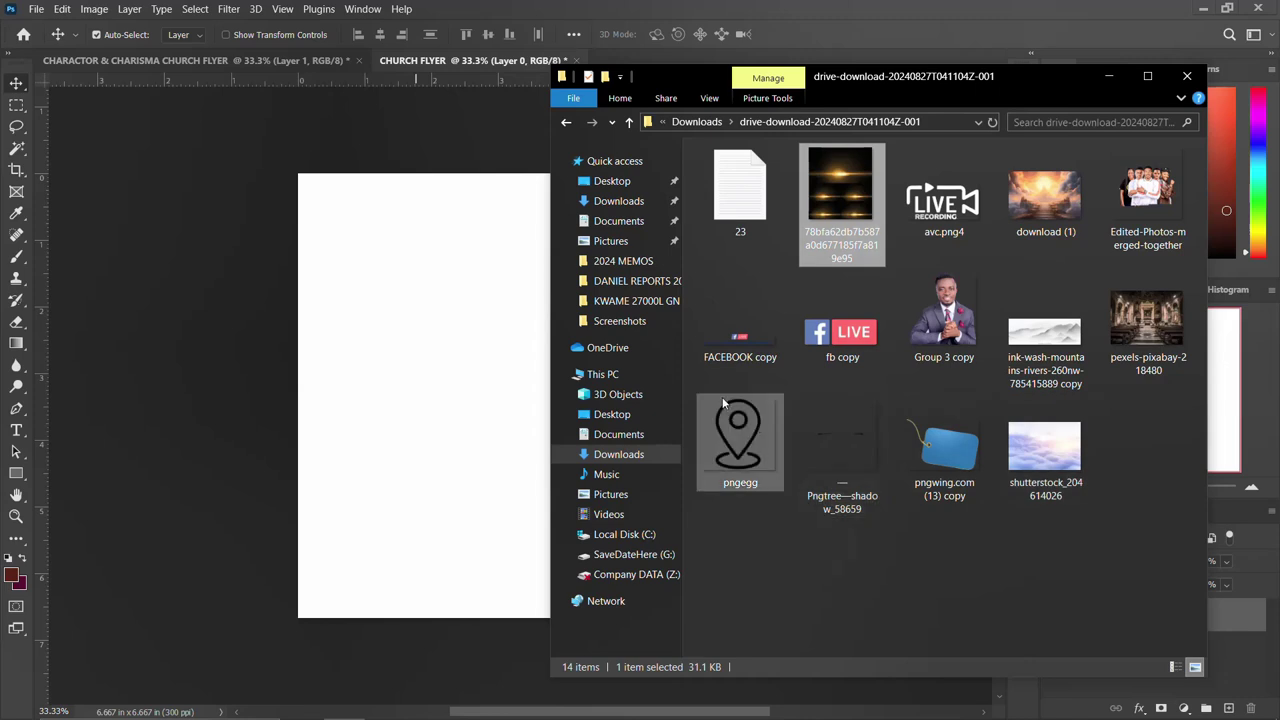
mouse_move(1036, 336)
left_mouse_down()
mouse_move(1045, 359)
mouse_move(466, 446)
mouse_move(403, 420)
left_mouse_up()
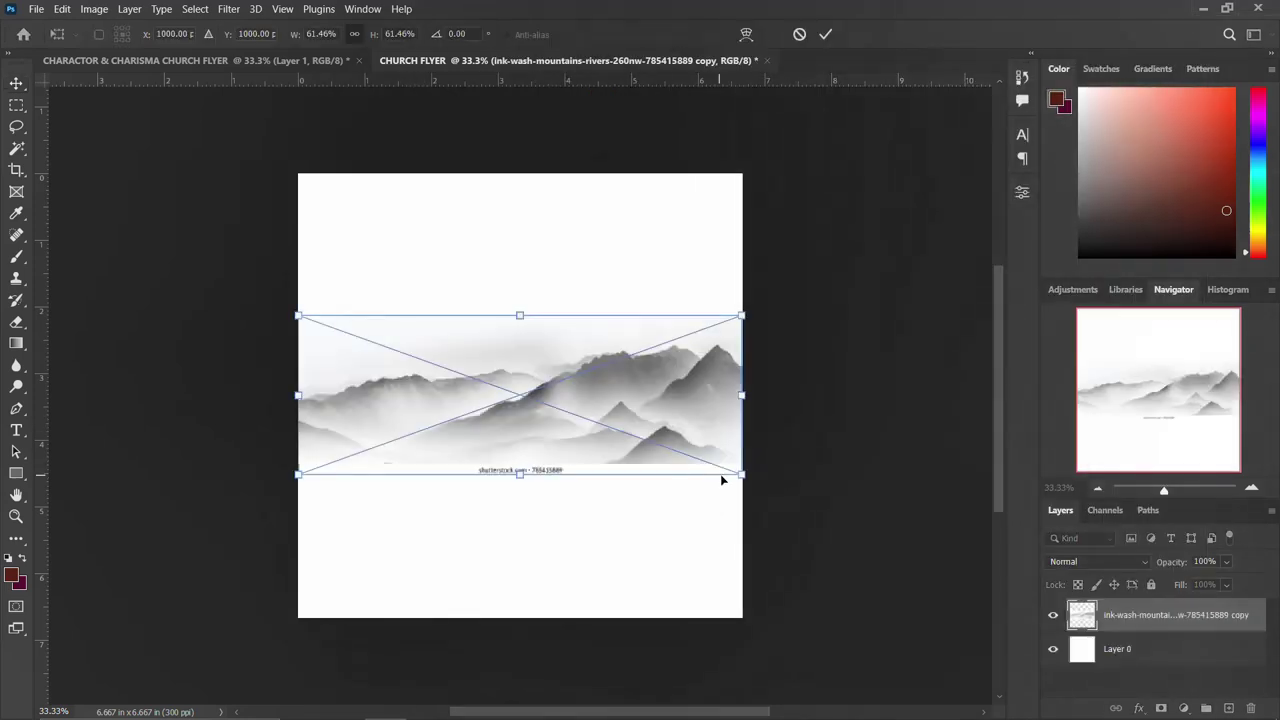
- Enlarge the mountain image, move it to the canvas bottom, and tilt it about 2.34°
left_click_drag(741, 474, 767, 483)
left_click_drag(655, 430, 653, 537)
left_click_drag(788, 467, 795, 477)
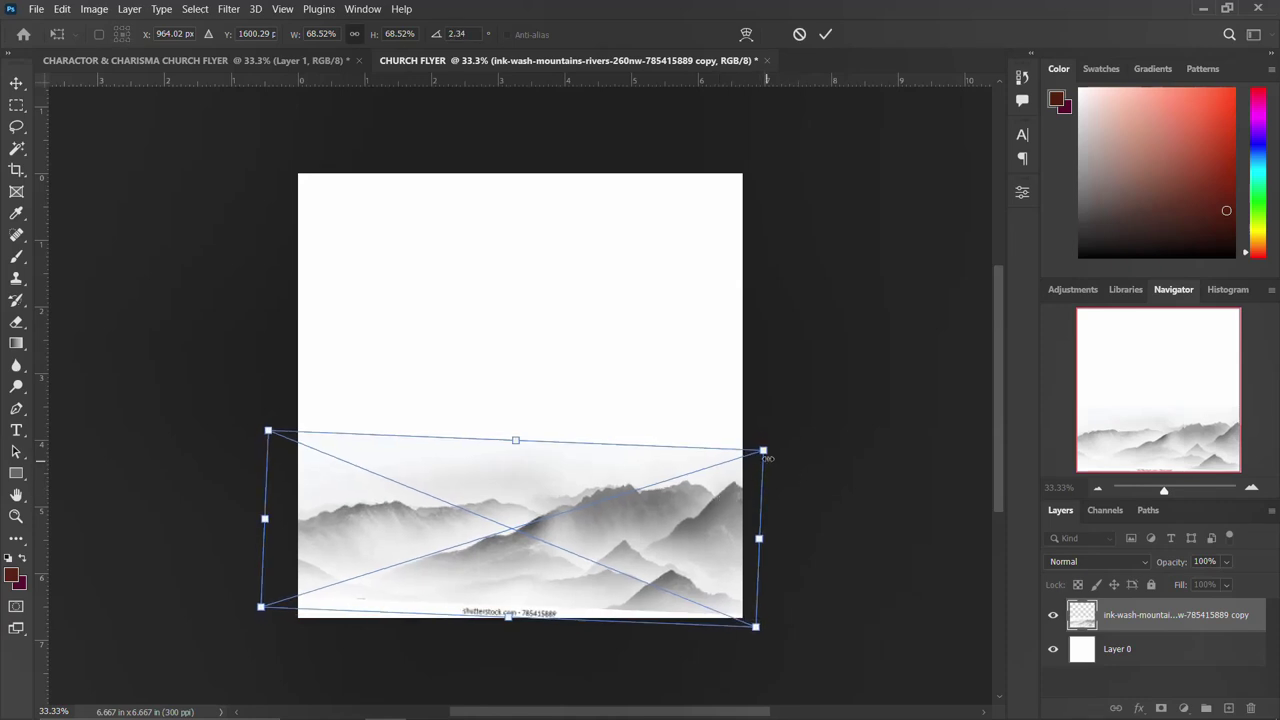
left_click_drag(770, 441, 784, 440)
key("Return")
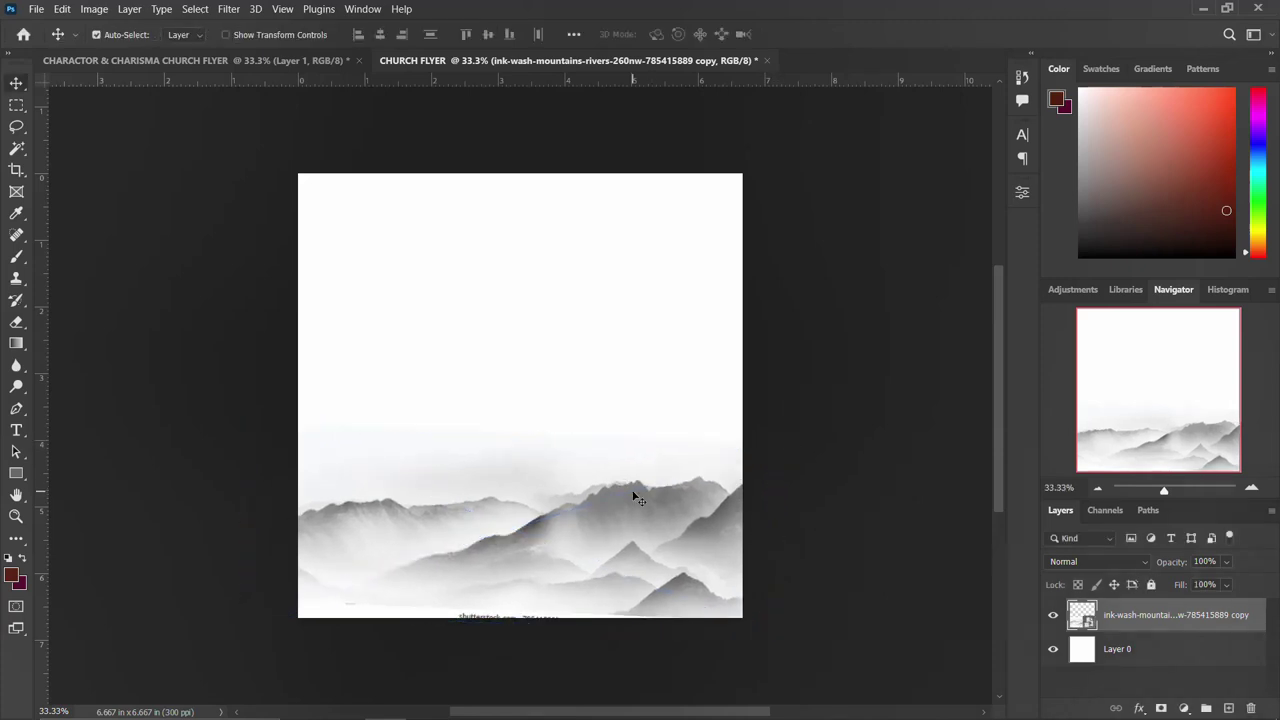
- Mask the mountains with a 900 brush, fading their top into white and hiding the watermark
left_click(1161, 708)
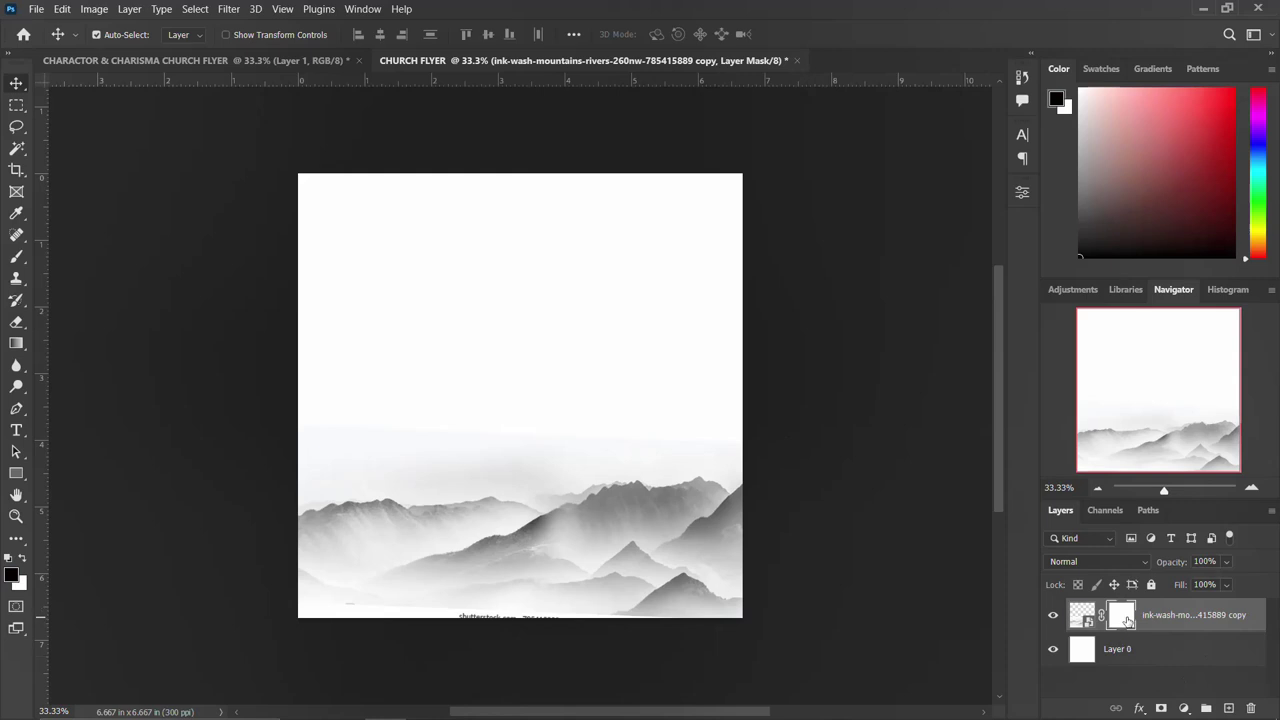
key("b")
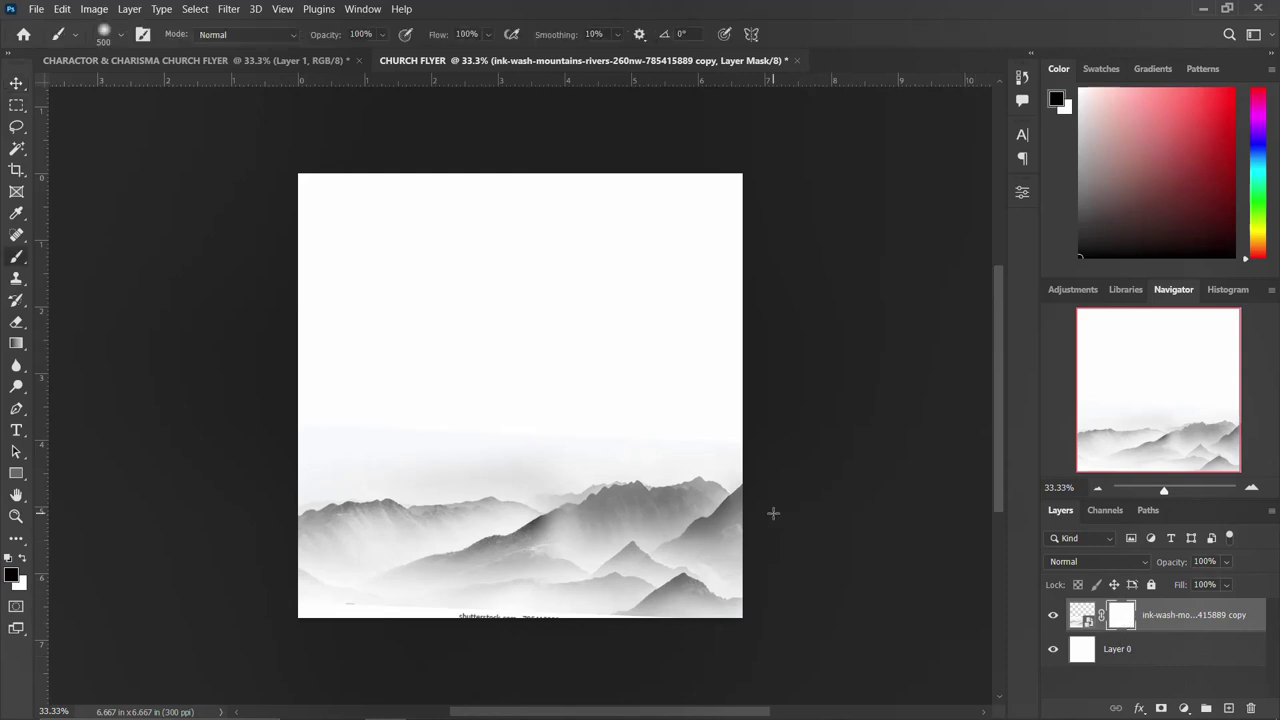
key("bracketright")
key("bracketright")
key("bracketright")
left_click_drag(618, 421, 306, 414)
mouse_move(475, 657)
left_mouse_down()
mouse_move(523, 657)
mouse_move(486, 643)
mouse_move(495, 625)
left_mouse_up()
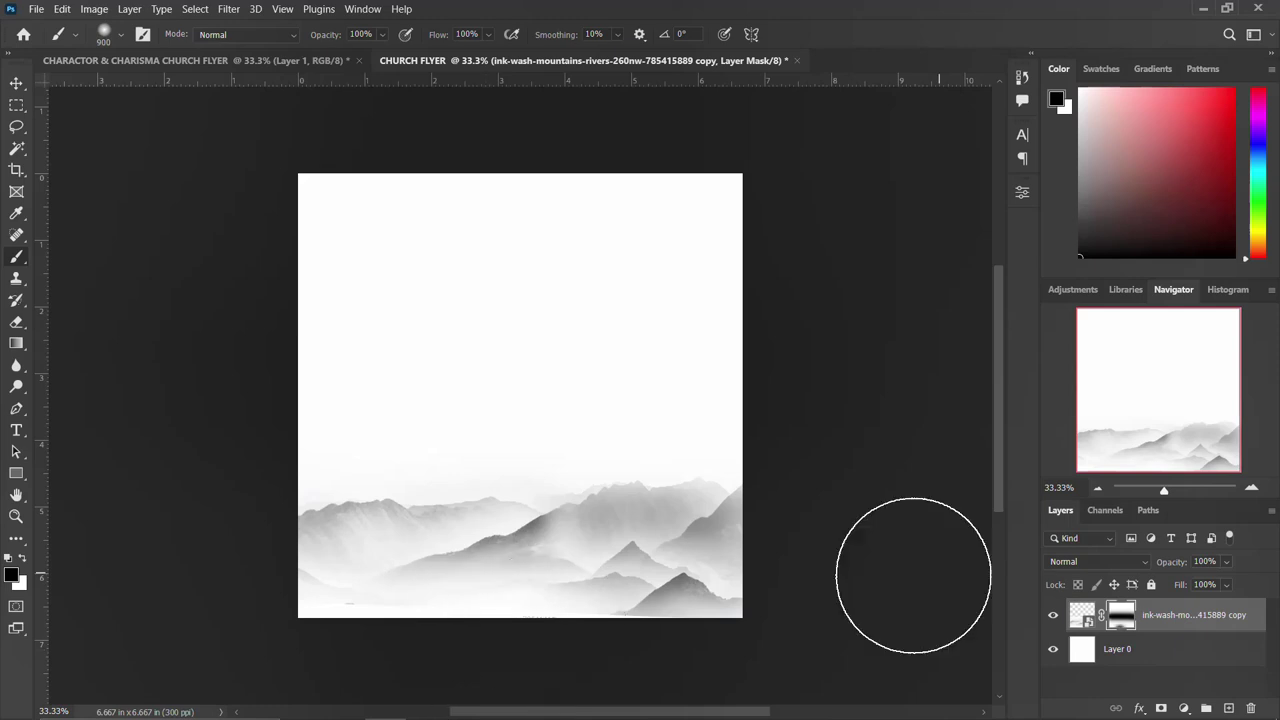
left_click(16, 83)
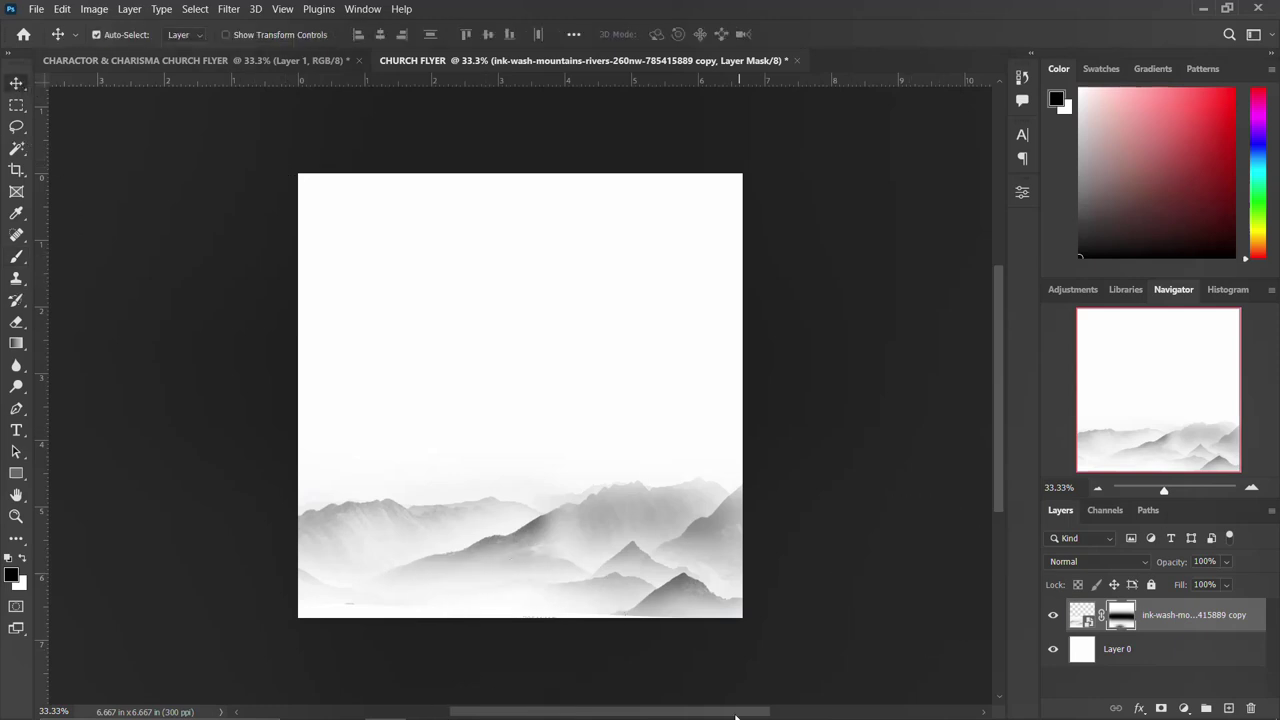
left_click(343, 703)
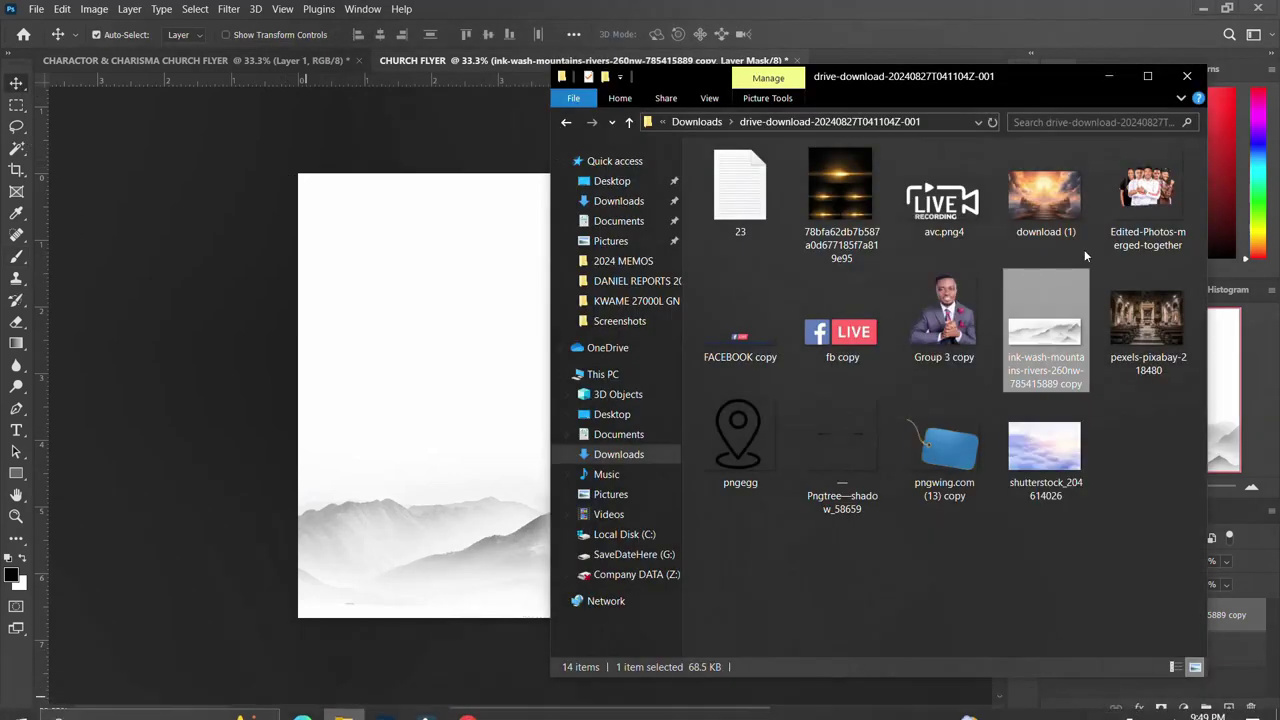
- Place the download (1) sky image and scale it to cover the canvas top
left_click(1062, 218)
left_click_drag(1052, 205, 449, 420)
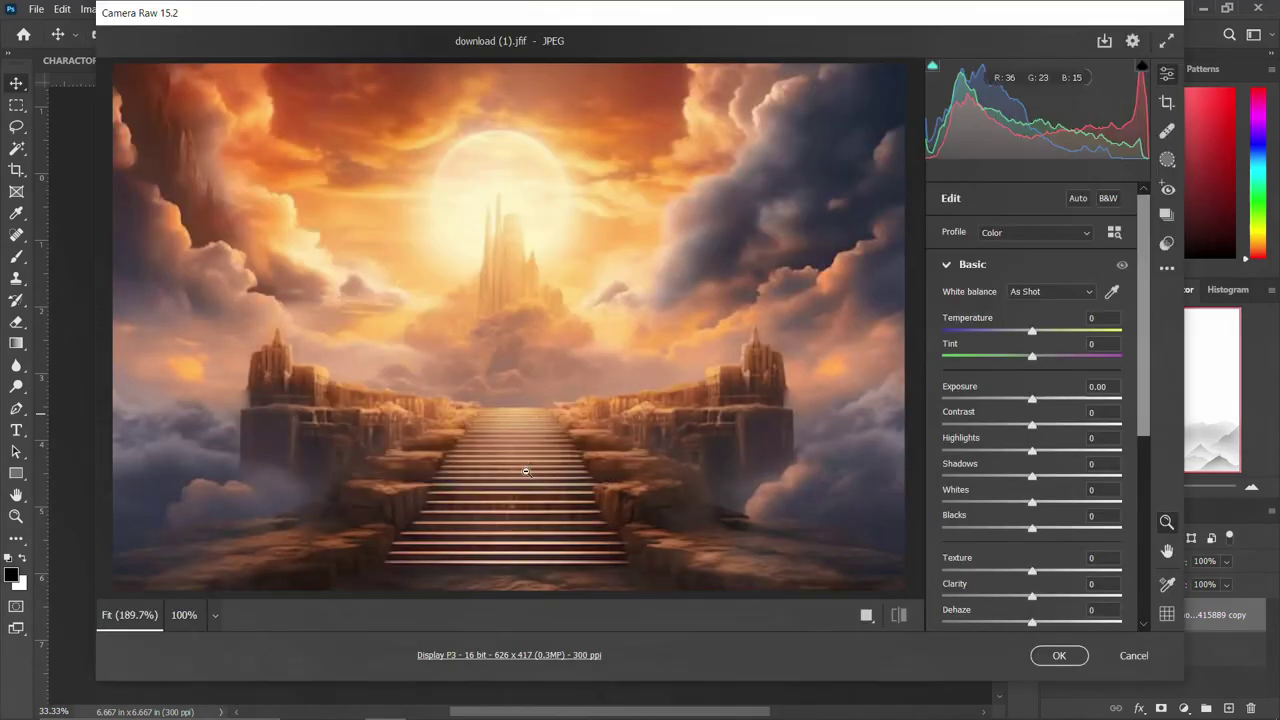
left_click(1059, 655)
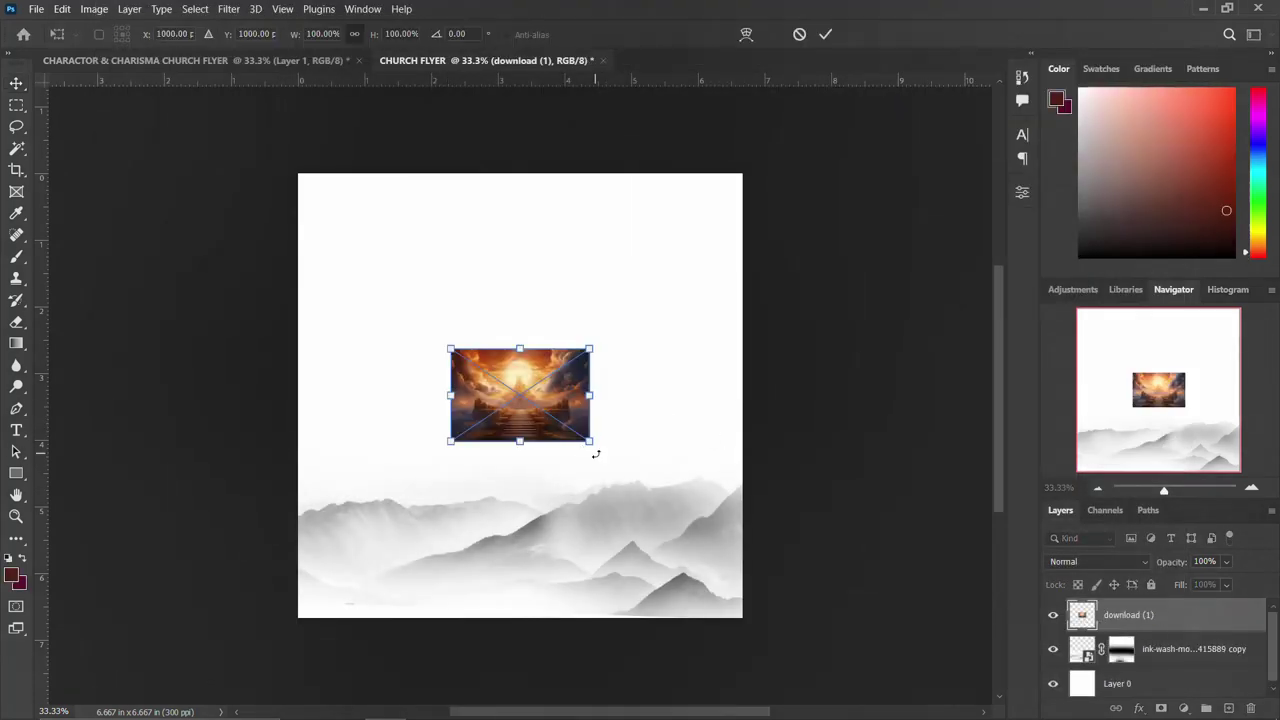
left_click_drag(591, 442, 603, 390)
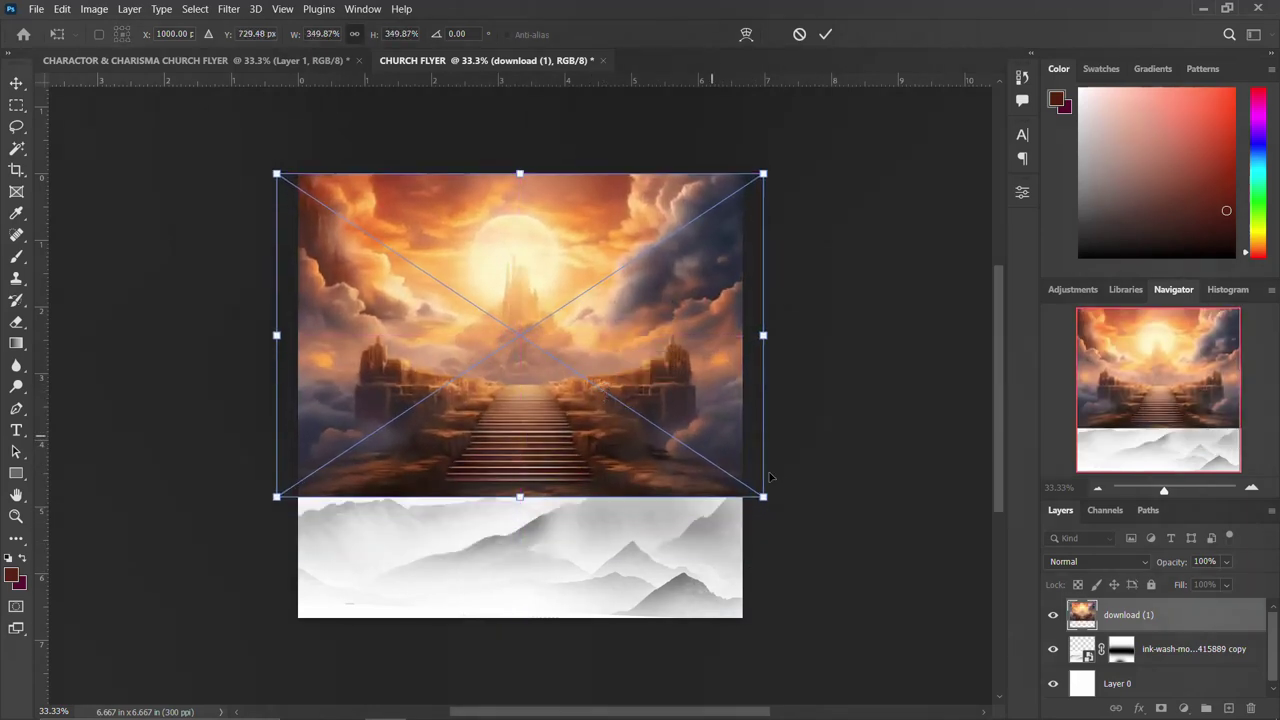
left_click_drag(763, 496, 774, 504)
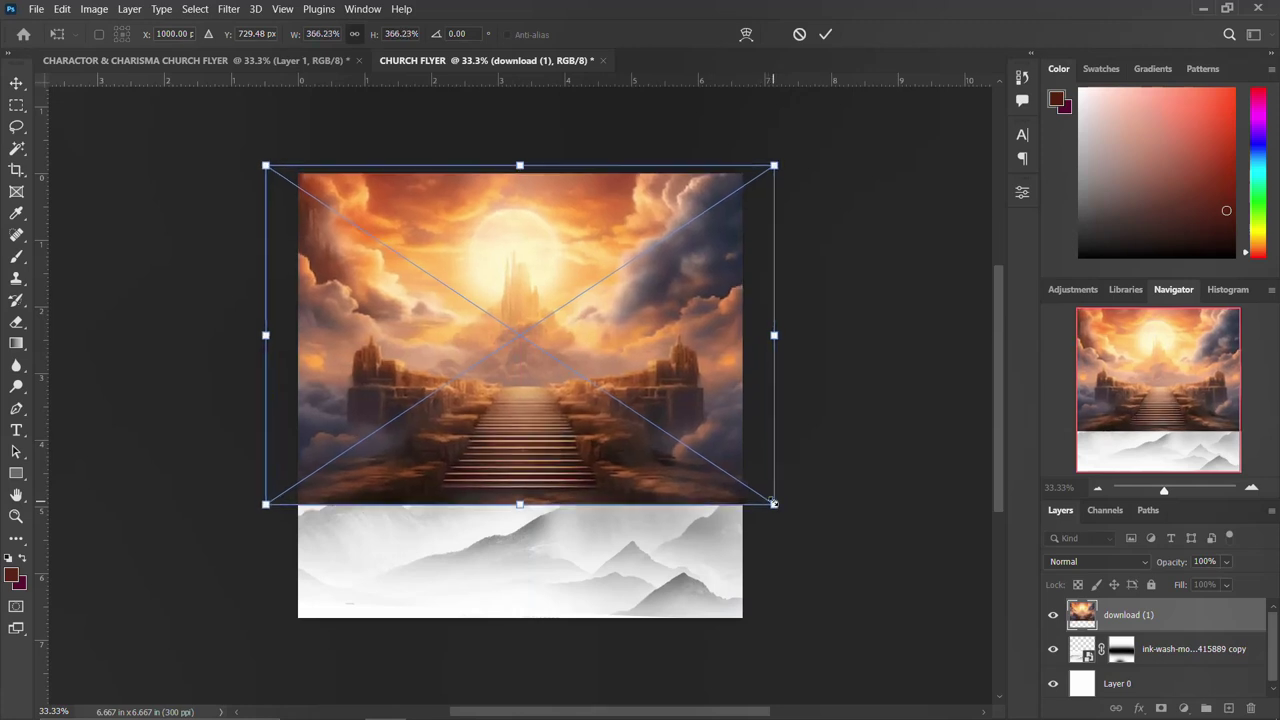
key("Return")
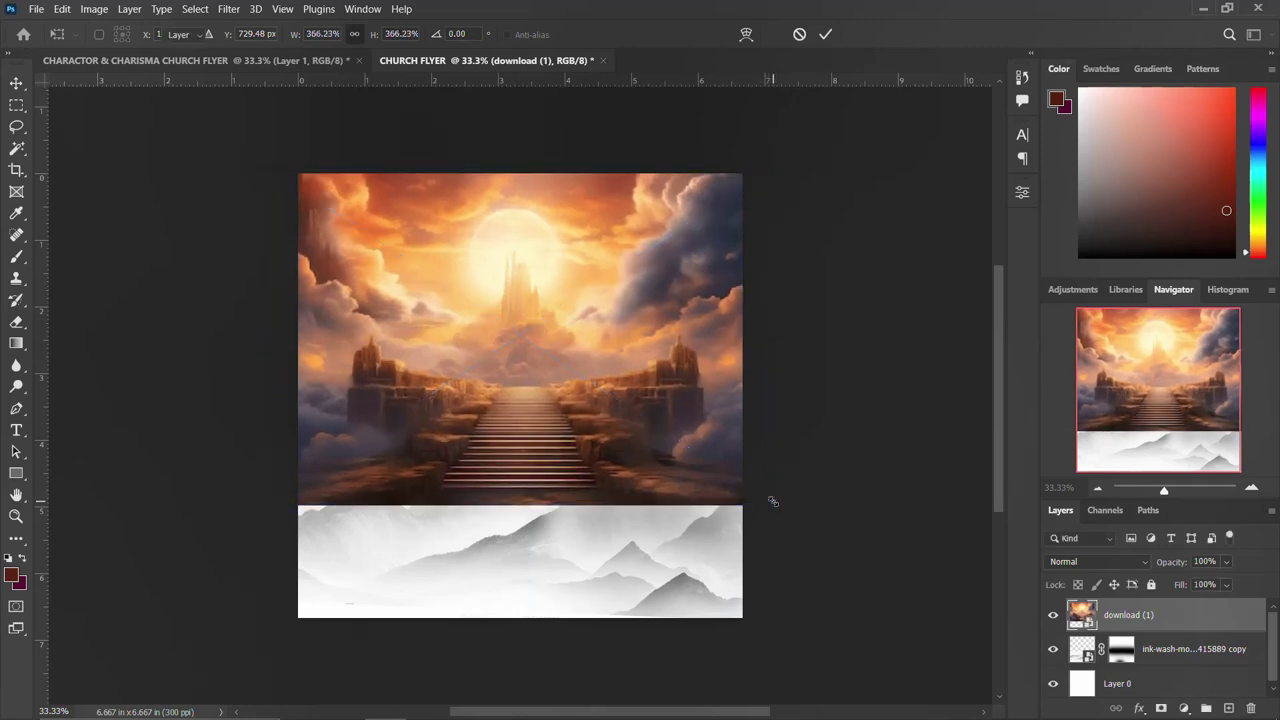
- Add a layer mask to the download (1) layer
left_click(1156, 651)
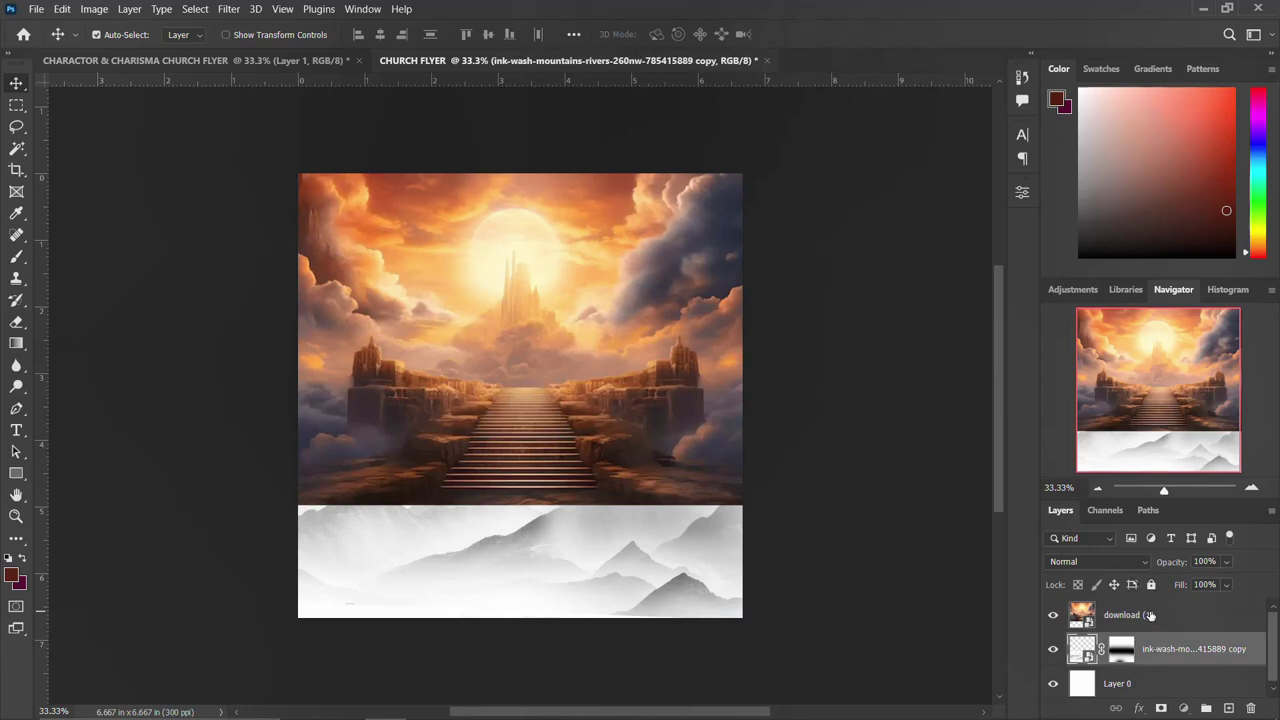
left_click(1151, 615)
left_click(1160, 708)
key("d")
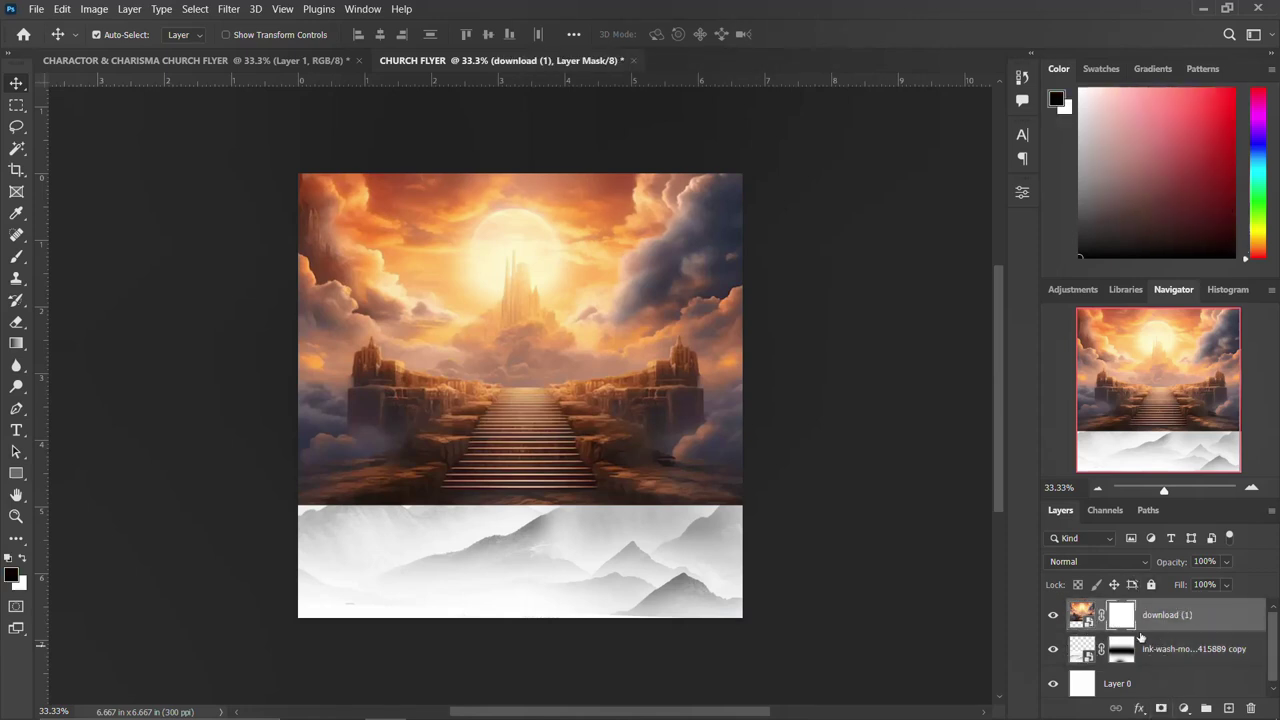
key("b")
mouse_move(789, 490)
left_mouse_down()
mouse_move(236, 457)
mouse_move(395, 407)
mouse_move(491, 320)
mouse_move(449, 358)
mouse_move(424, 355)
mouse_move(577, 369)
mouse_move(595, 295)
mouse_move(609, 316)
mouse_move(537, 232)
mouse_move(539, 208)
mouse_move(495, 196)
mouse_move(429, 236)
mouse_move(330, 371)
mouse_move(621, 428)
left_mouse_up()
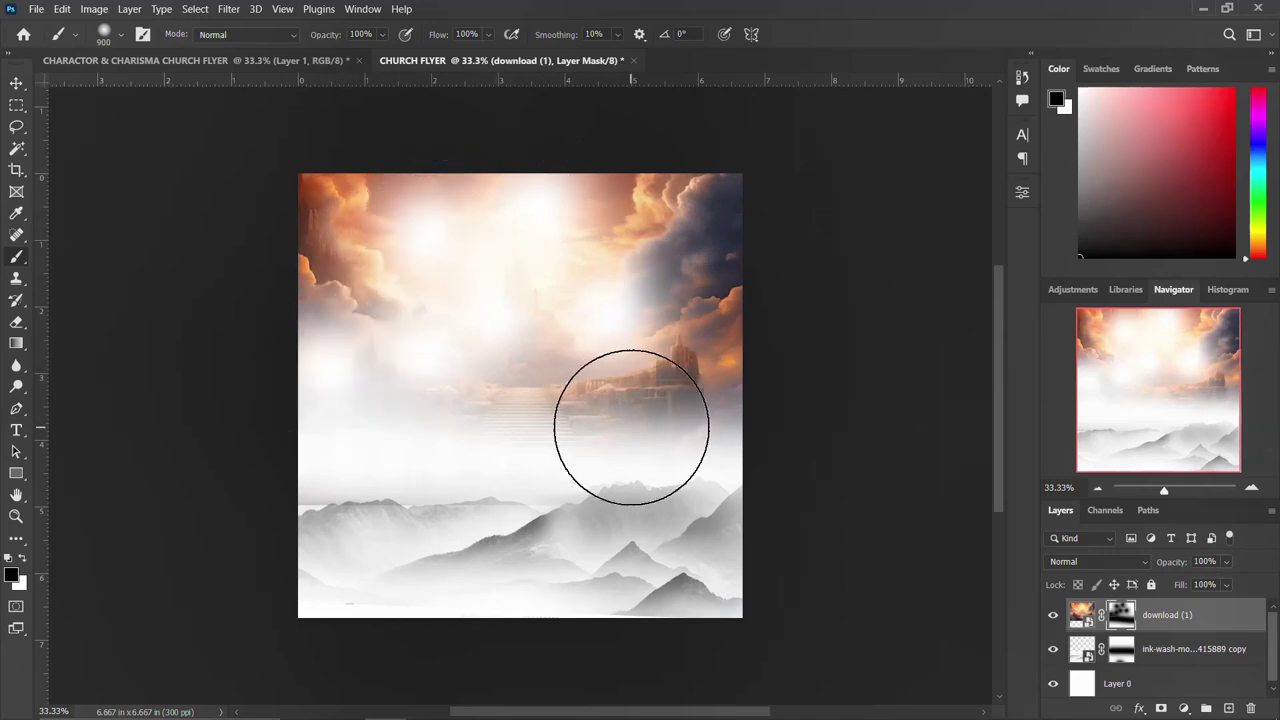
key("ctrl+z")
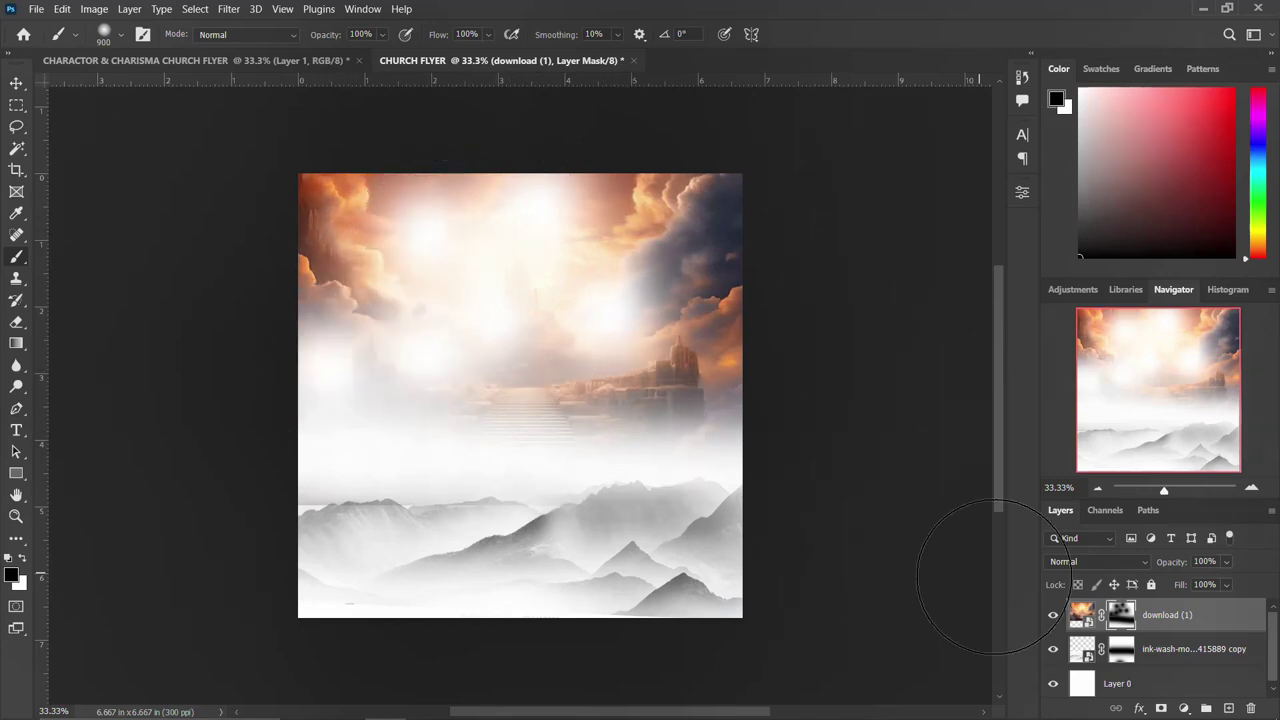
- Set the download (1) layer's blend mode to Darker Color
left_click(1082, 563)
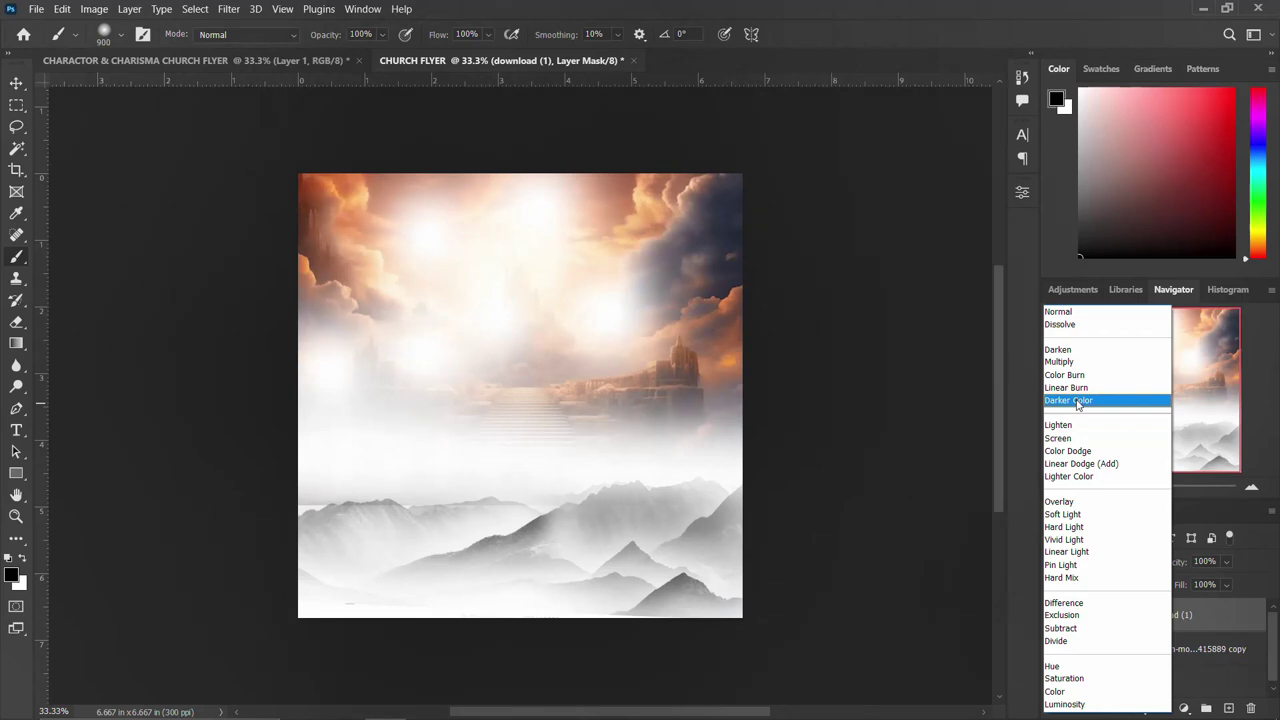
left_click(1077, 402)
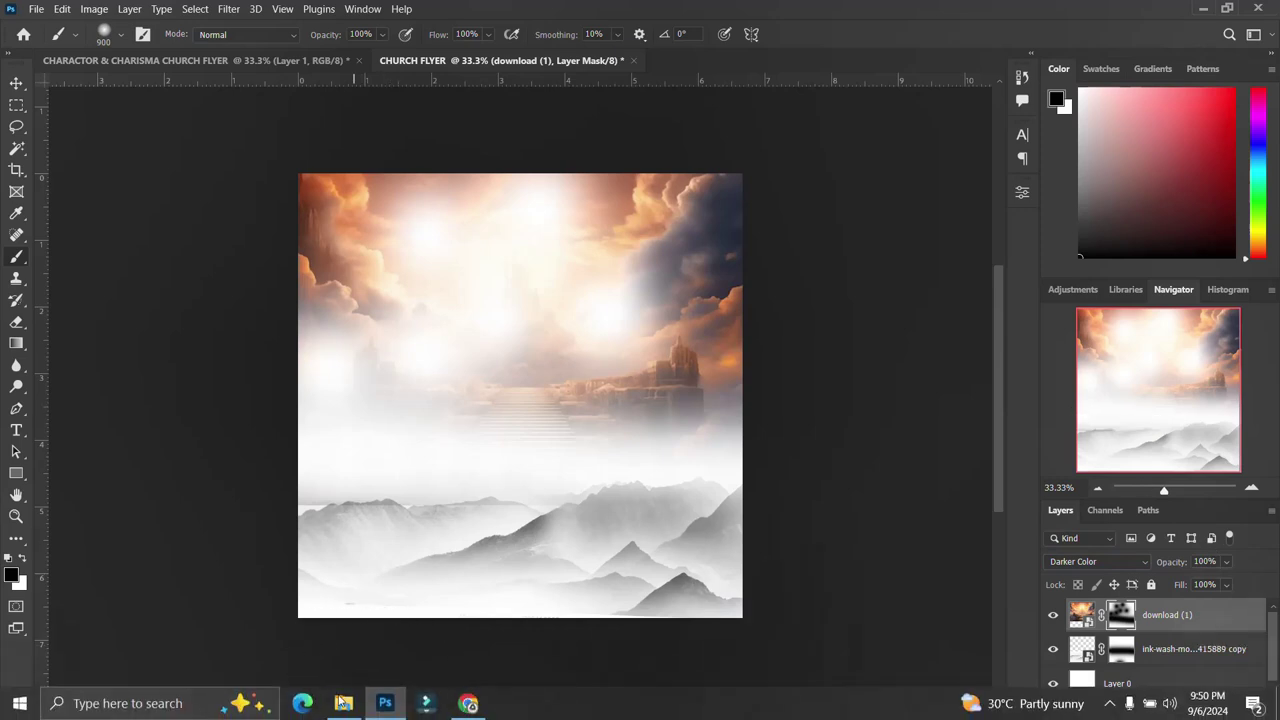
left_click(343, 703)
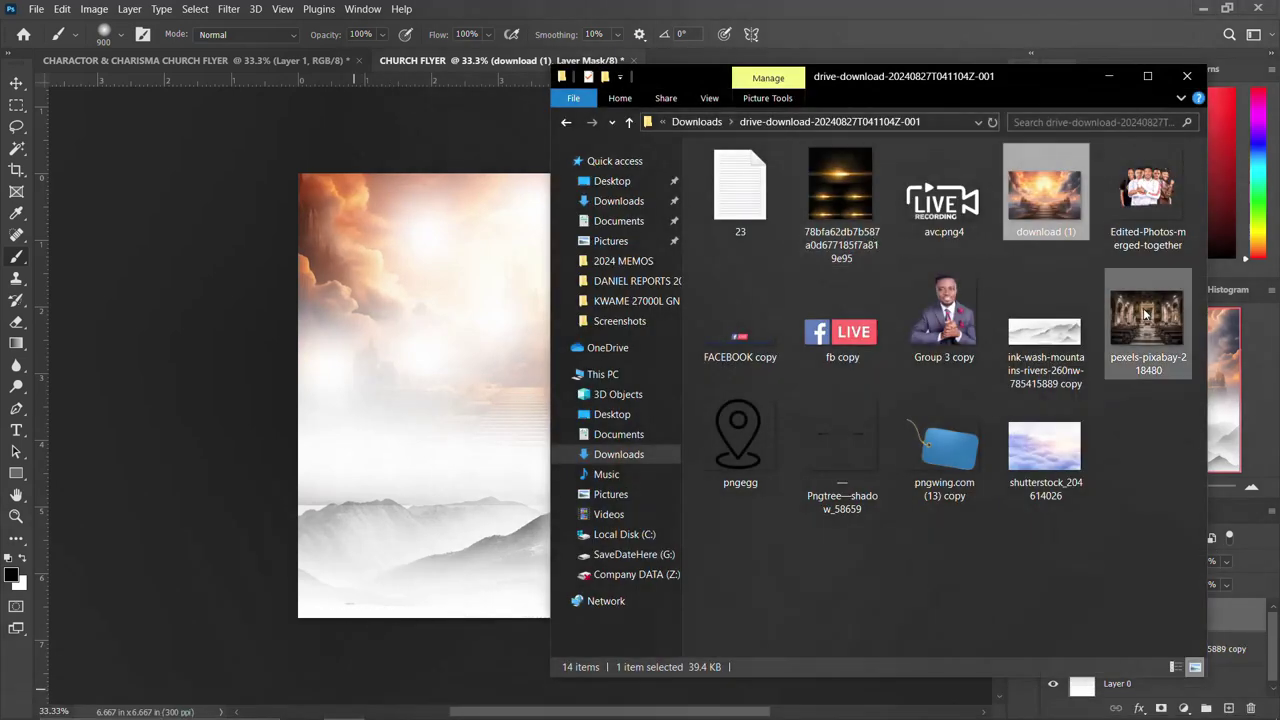
- Place the pexels-pixabay-218480 church interior photo across the flyer's upper half
left_click(1158, 336)
left_click_drag(1158, 325, 430, 400)
mouse_move(566, 437)
left_mouse_down()
mouse_move(590, 445)
mouse_move(648, 400)
left_mouse_up()
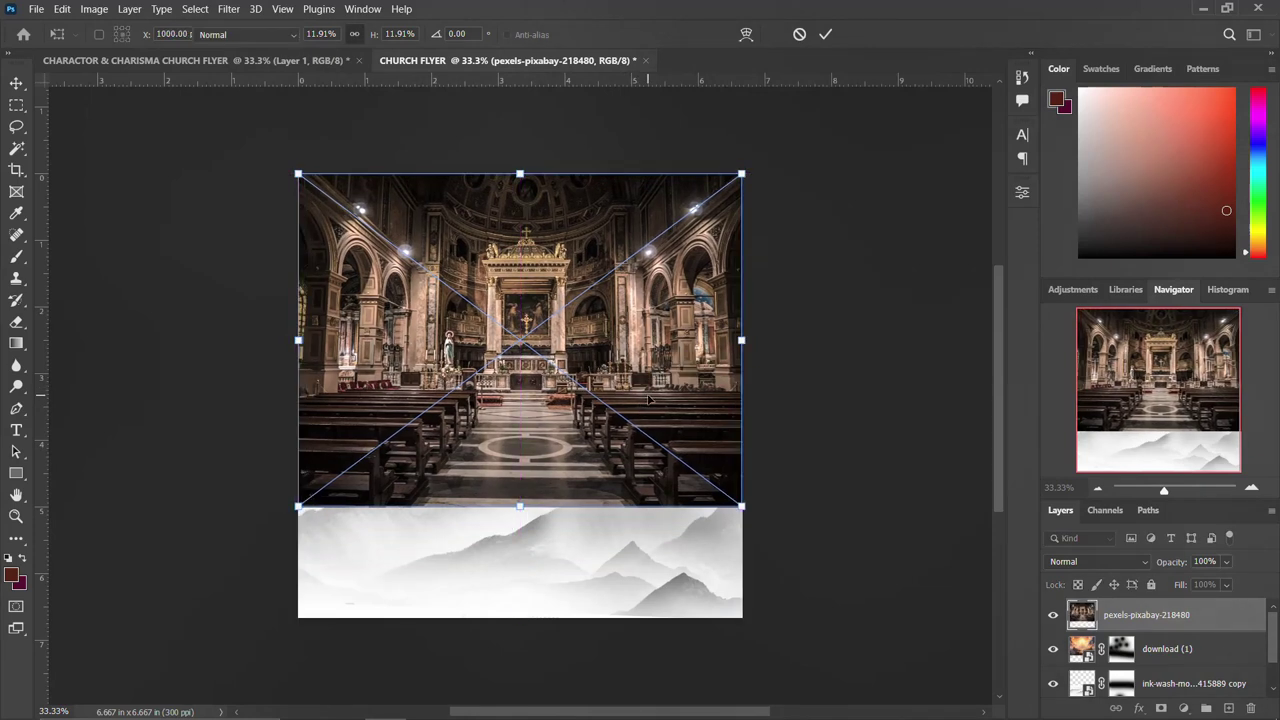
key("Return")
- Set the church photo layer's blend mode to Lighten
key("b")
left_click(1120, 561)
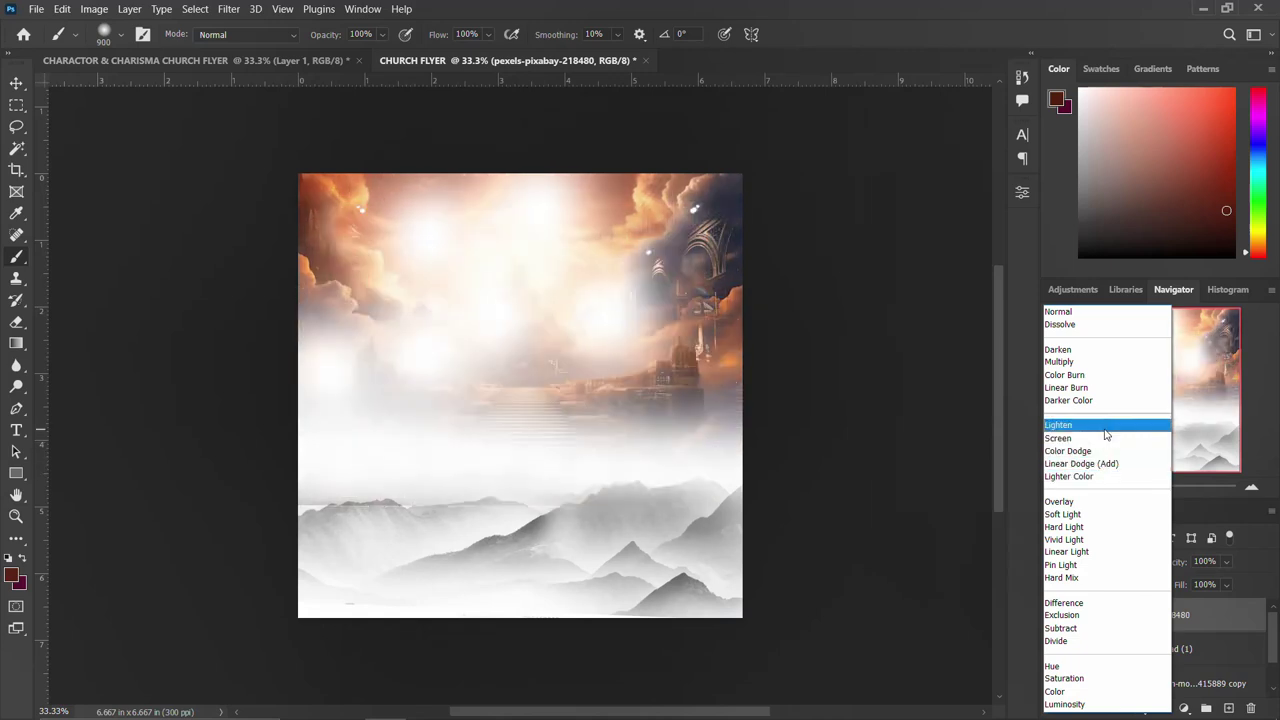
left_click(1105, 433)
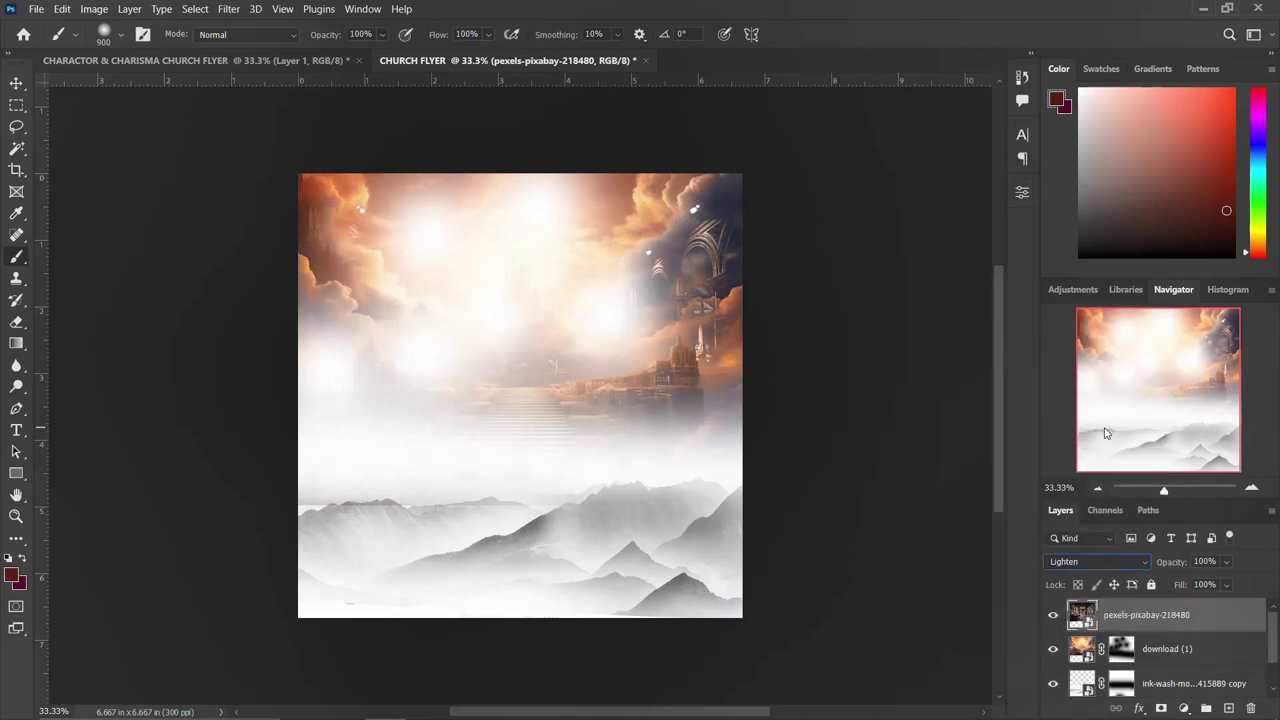
left_click(17, 84)
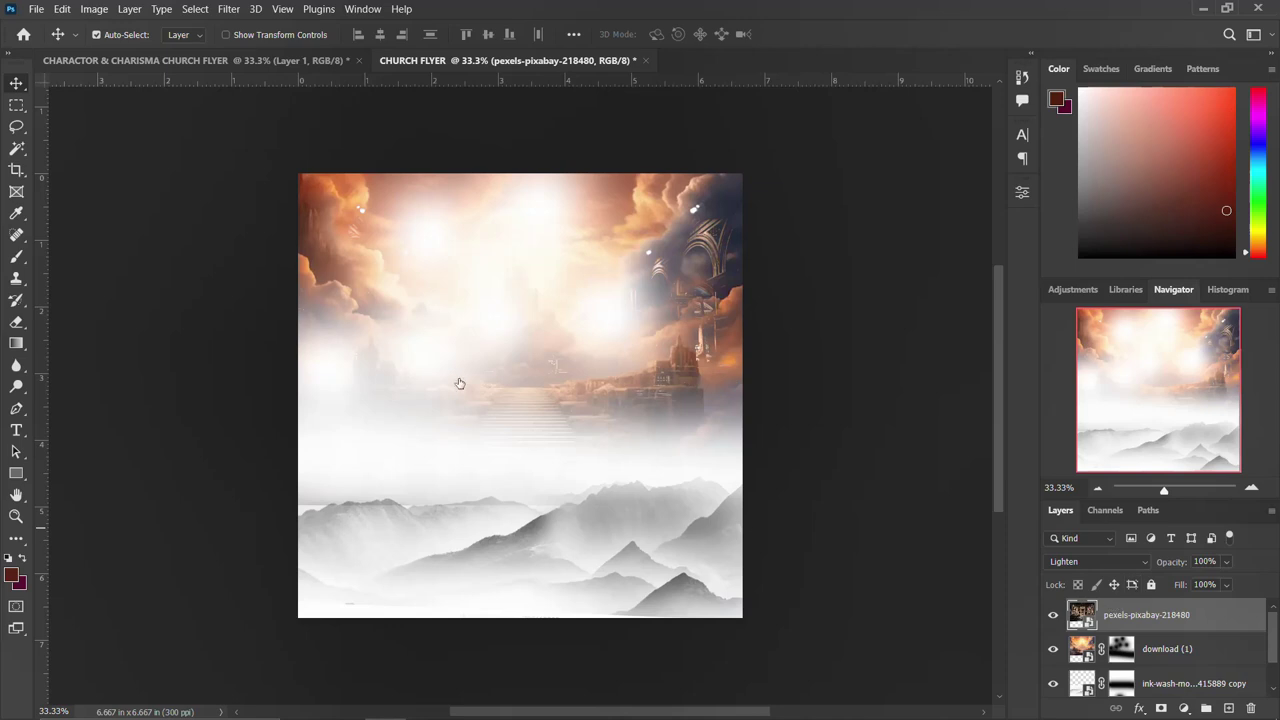
scroll(1158, 612, "down", 1)
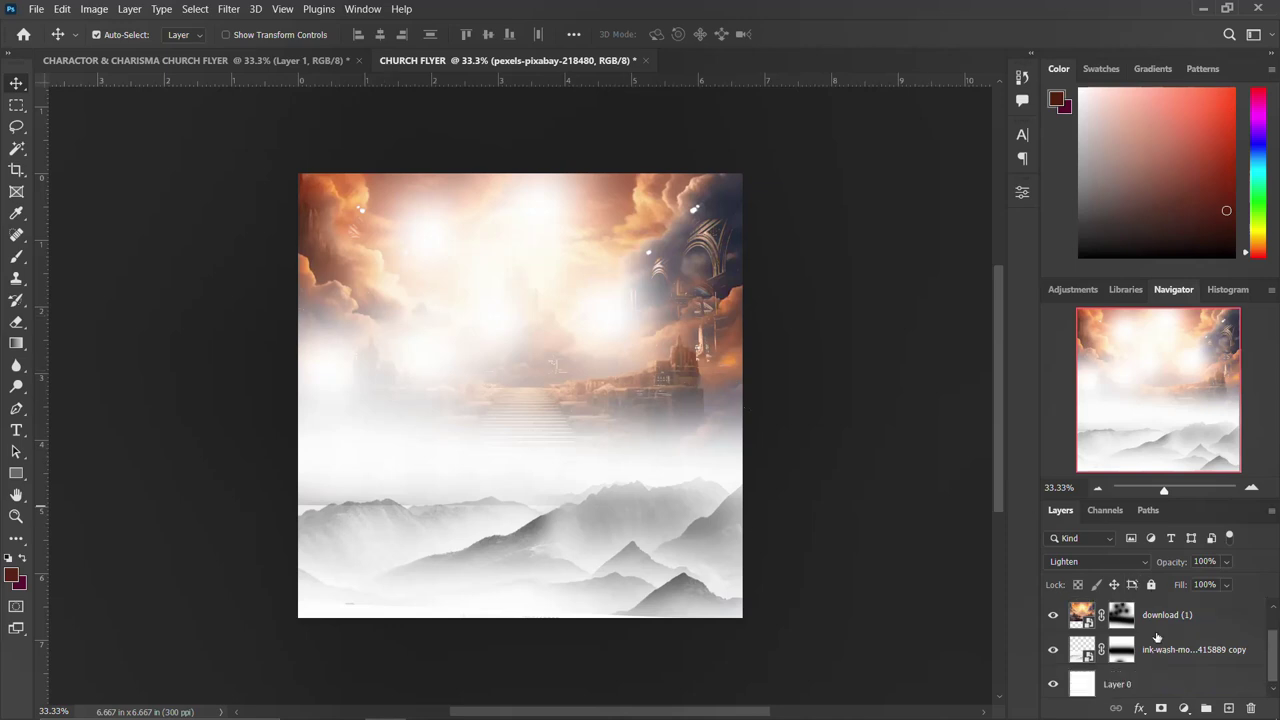
- Group all the background layers into a group named BACKGROUND
left_click(1138, 683, "shift")
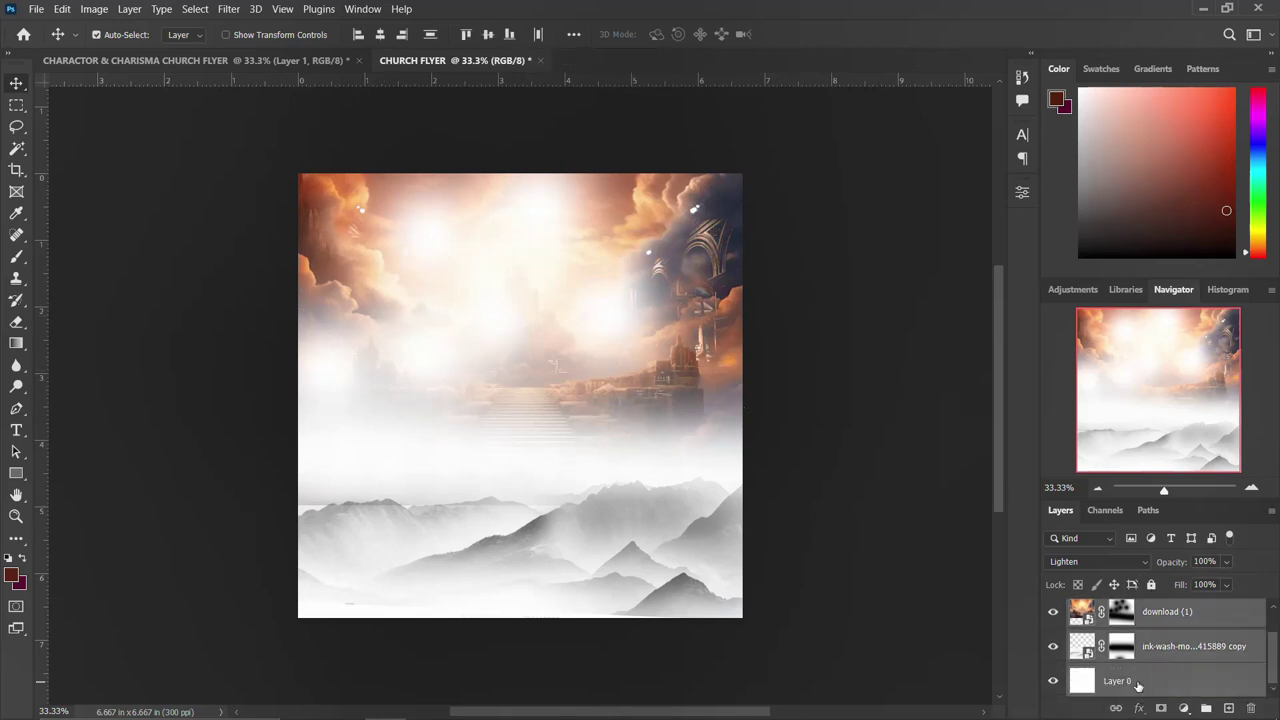
key("ctrl+g")
double_click(1116, 609)
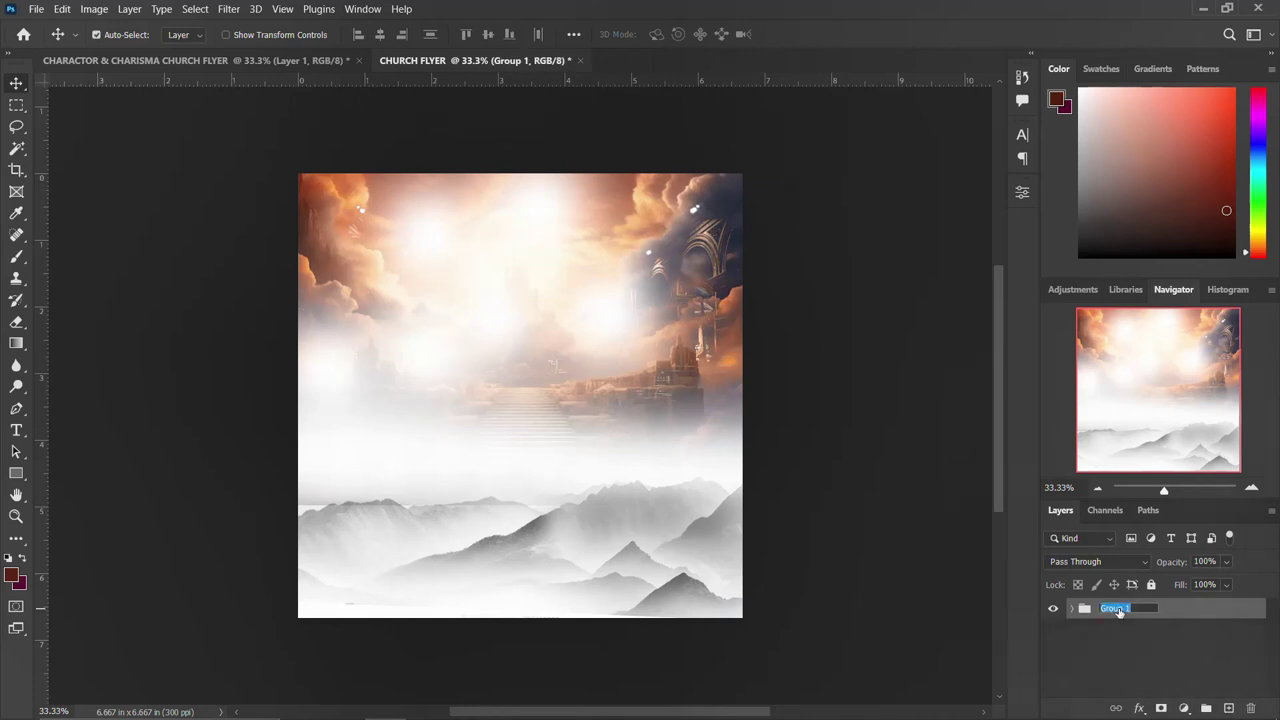
type("BACKGROUND")
key("Return")
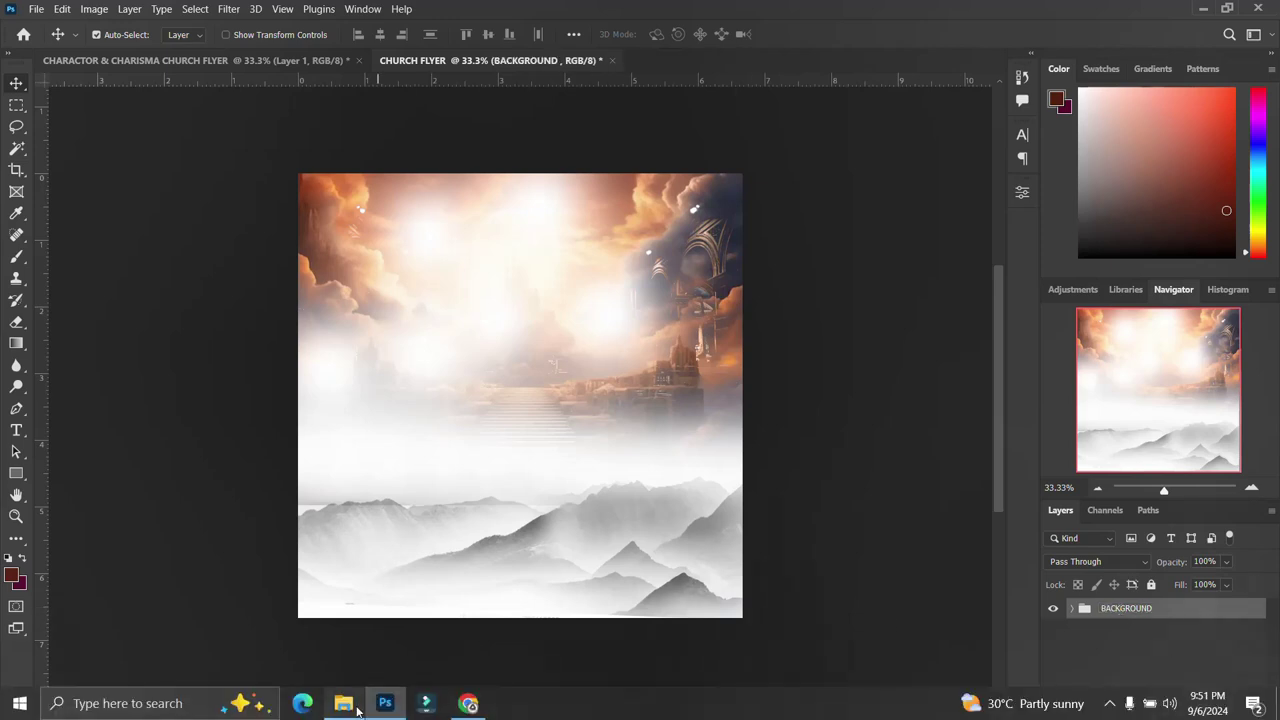
- Place the FACEBOOK copy banner near the top and centre it horizontally
left_click(344, 703)
left_click_drag(758, 344, 443, 317)
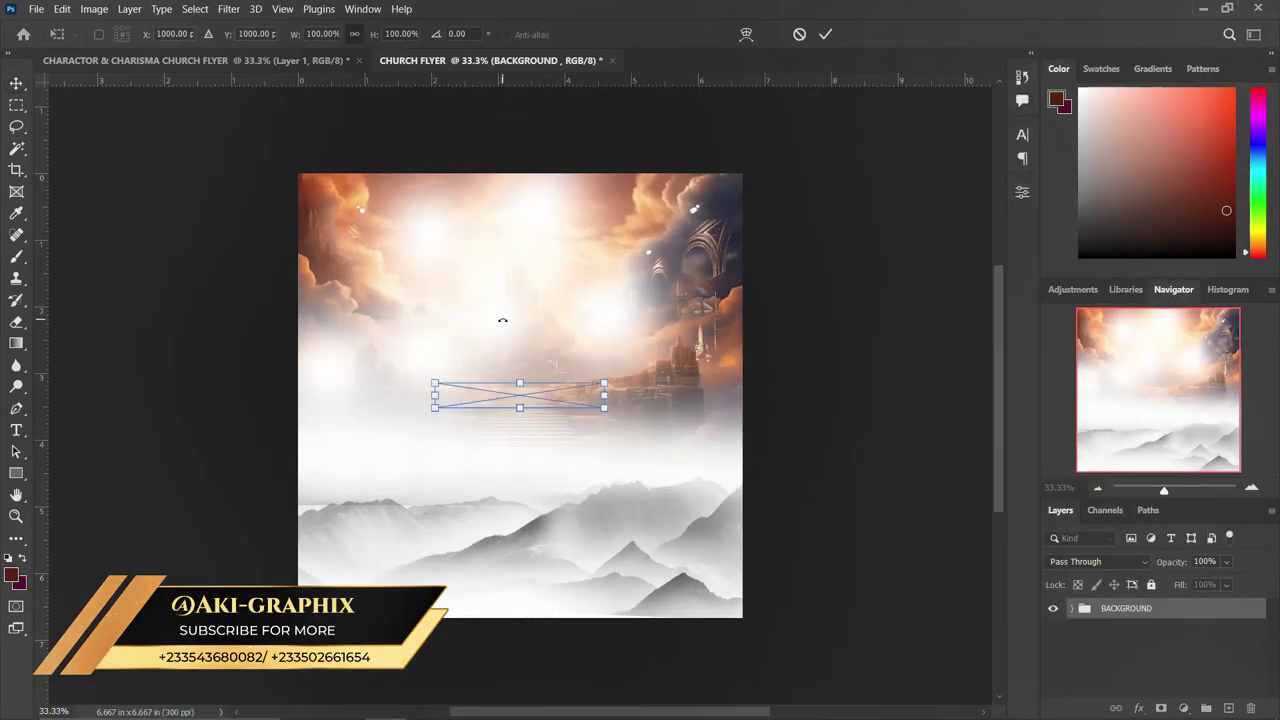
left_click_drag(527, 384, 528, 208)
key("Return")
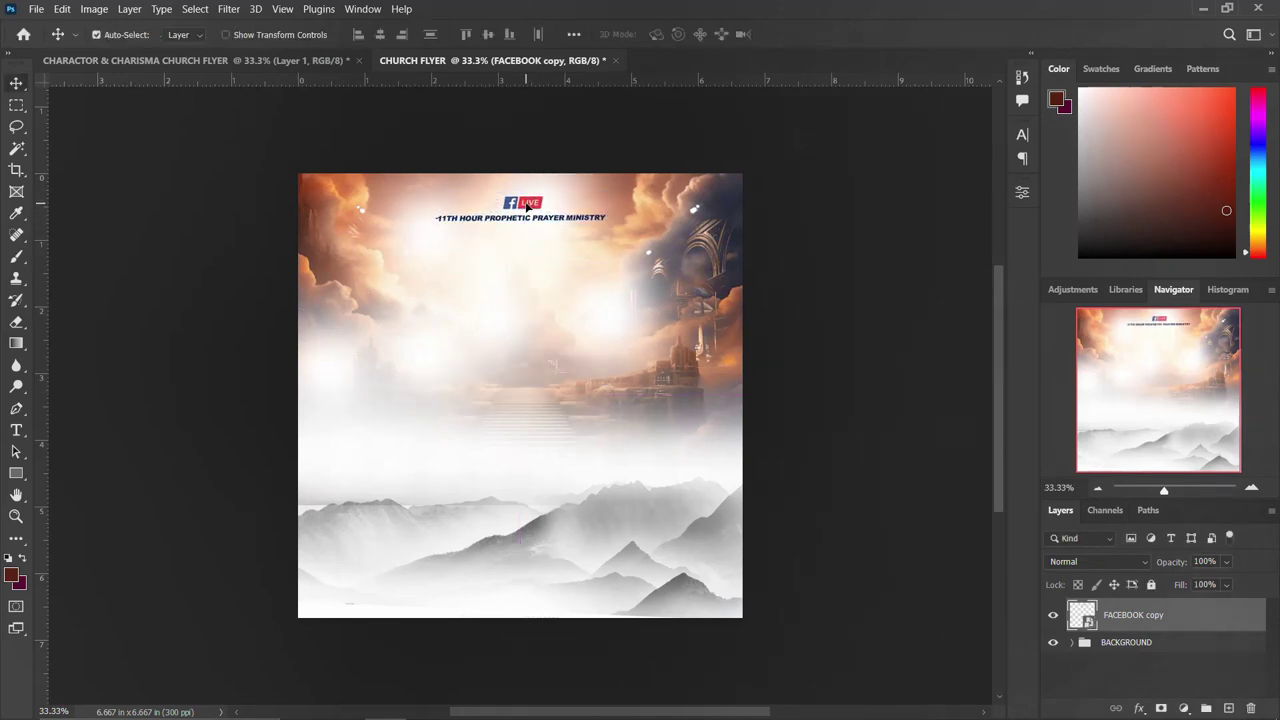
key("ctrl+a")
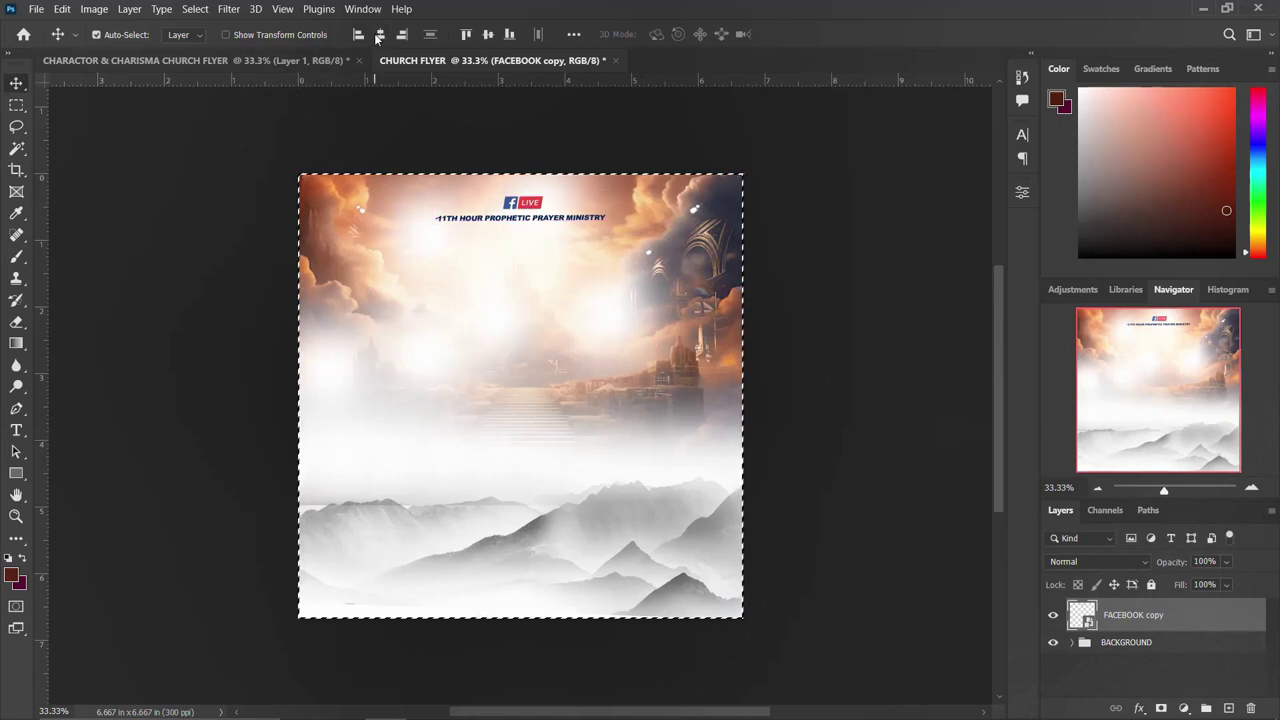
key("ctrl+d")
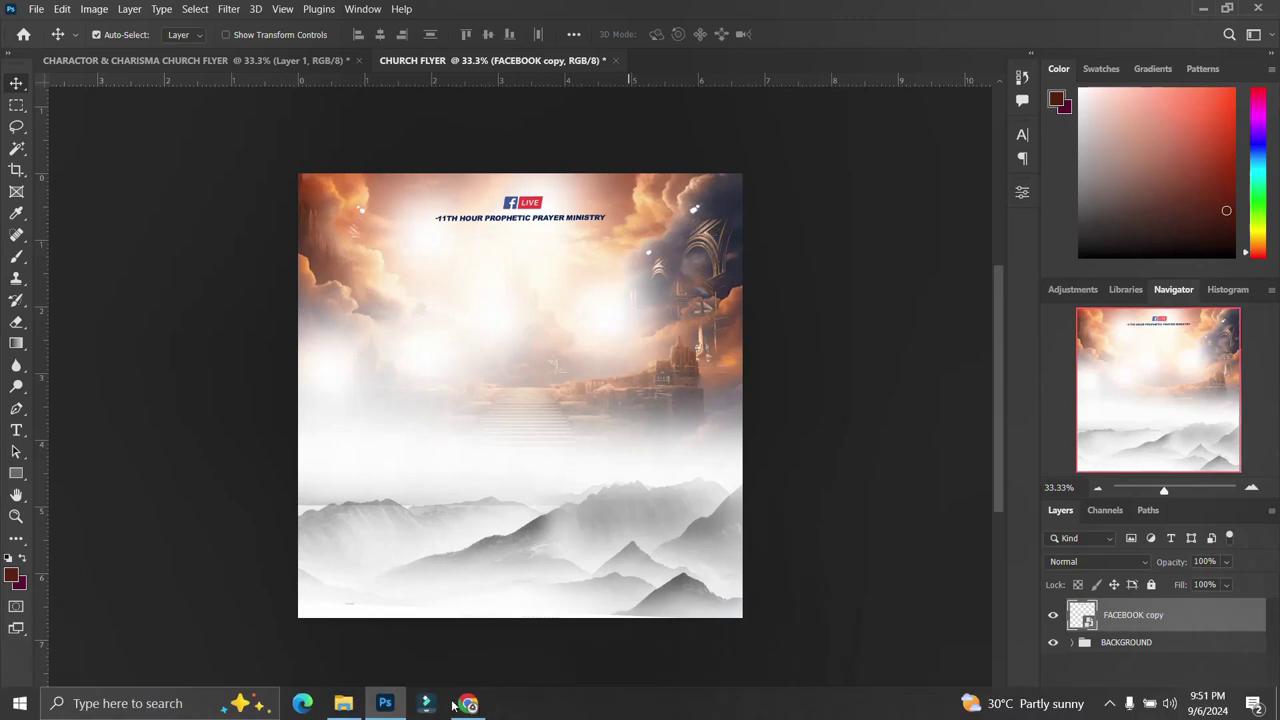
- Place the Pngtree shadow image just beneath the ministry name
left_click(343, 703)
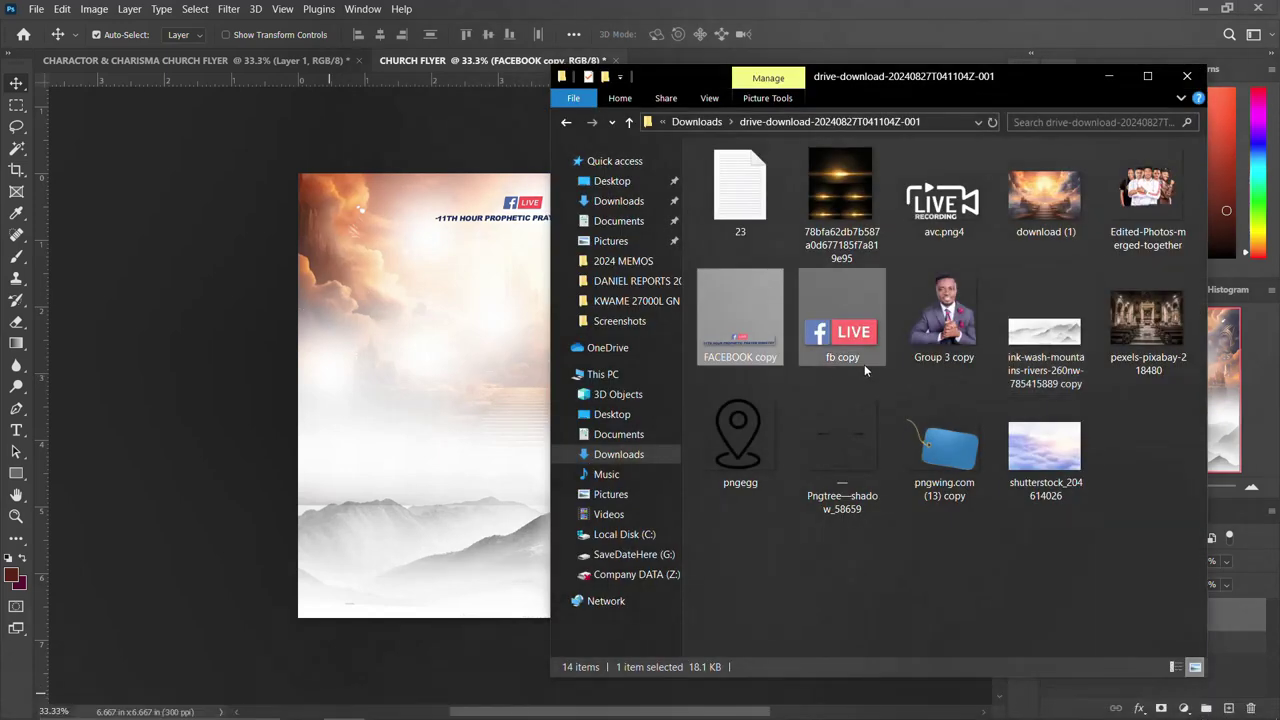
left_click(843, 445)
left_click_drag(850, 430, 494, 306)
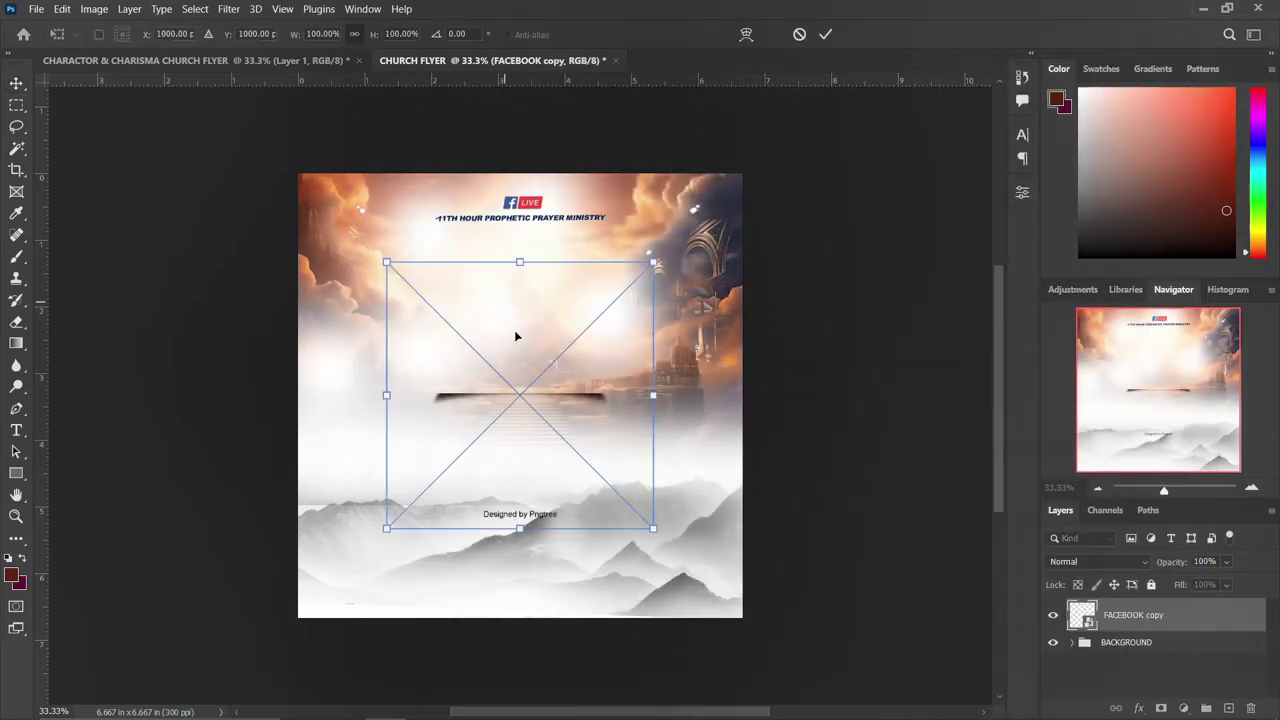
left_click_drag(518, 404, 528, 241)
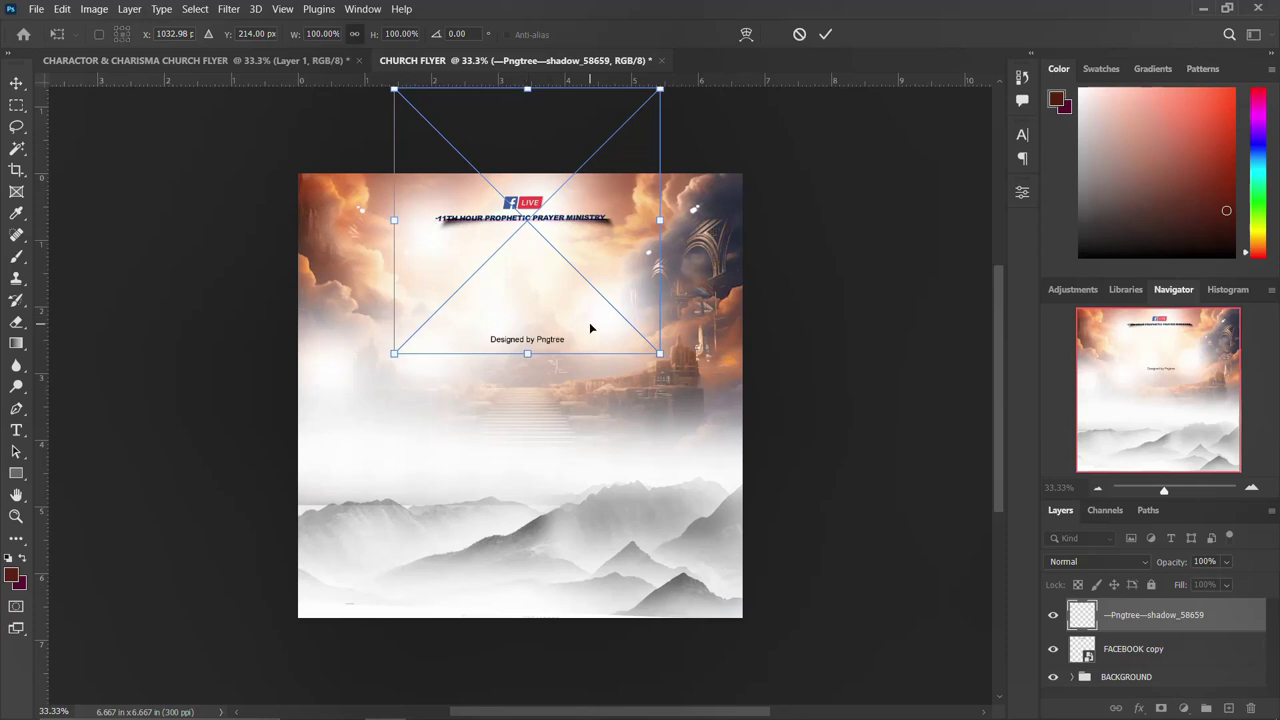
key("Down")
key("Down")
key("Down")
key("Down")
key("Down")
key("Down")
key("Down")
key("Down")
key("Down")
key("Down")
key("Down")
key("Down")
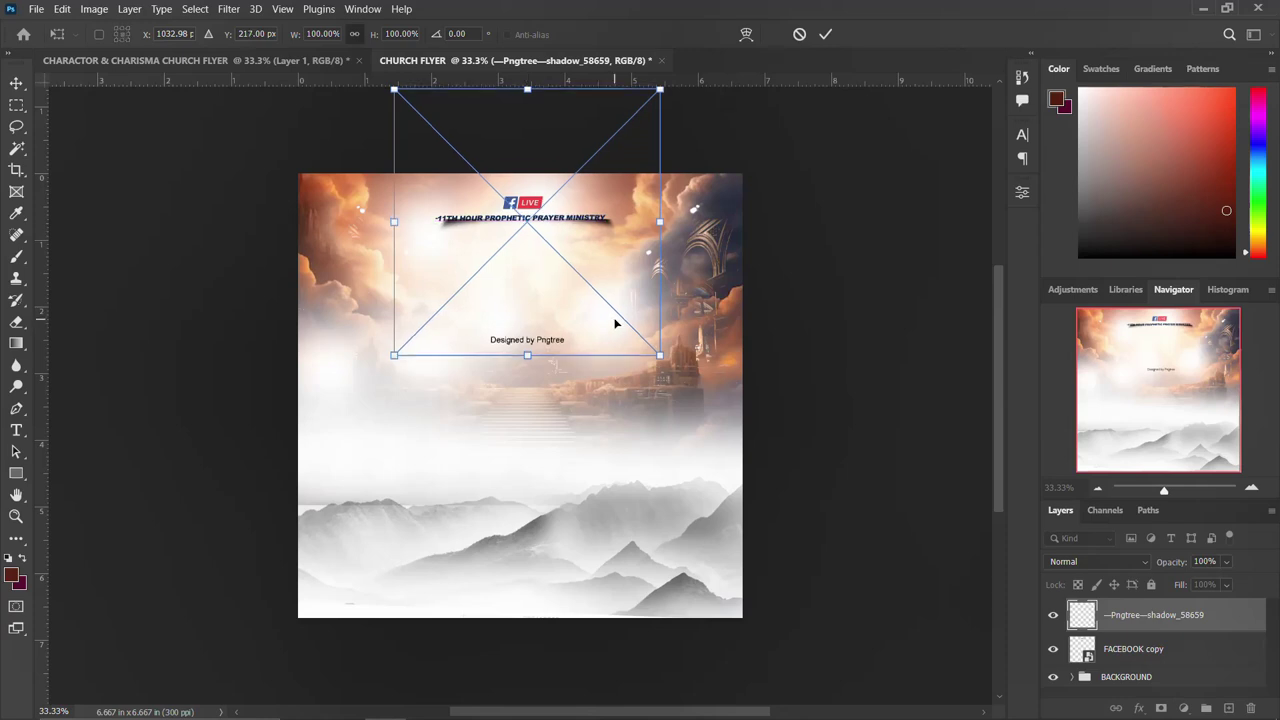
key("Left")
key("Left")
key("Left")
key("Left")
key("Left")
key("Left")
key("Left")
key("Left")
key("Left")
key("Left")
key("Left")
key("Left")
key("Left")
key("Left")
key("Left")
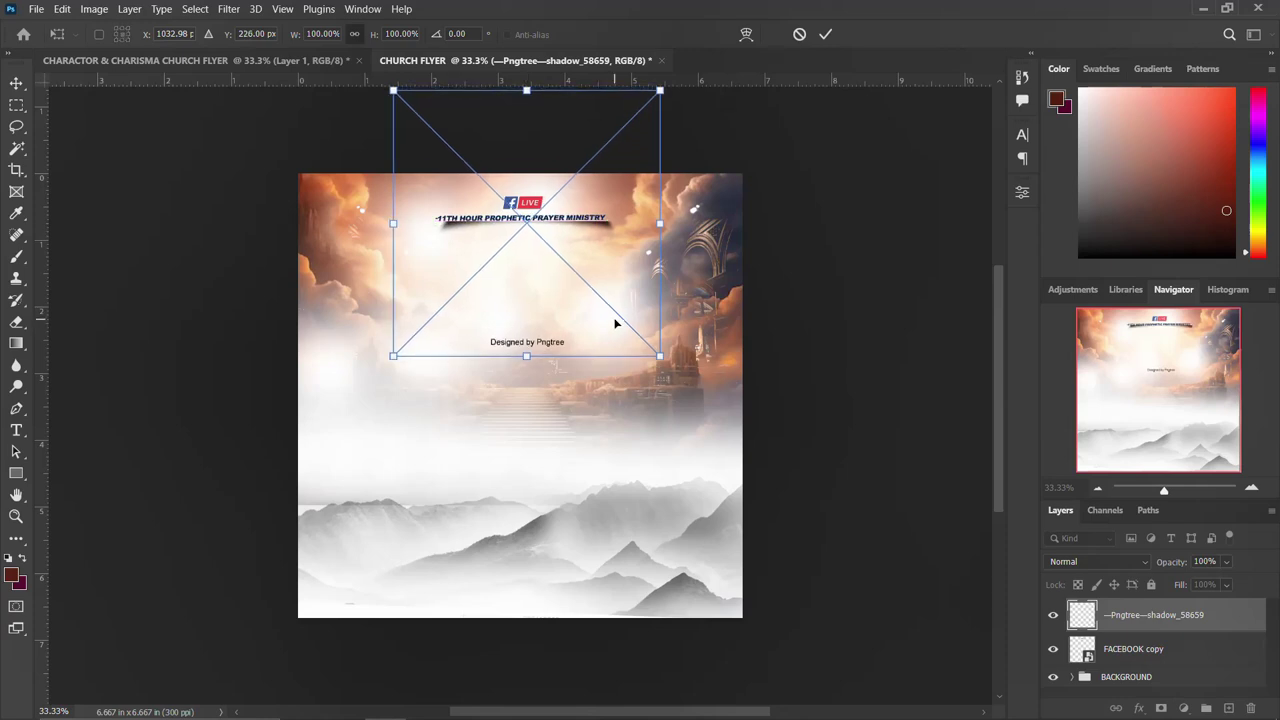
key("Left")
key("Left")
key("Left")
key("Down")
key("Down")
key("Down")
key("Down")
key("Down")
key("Down")
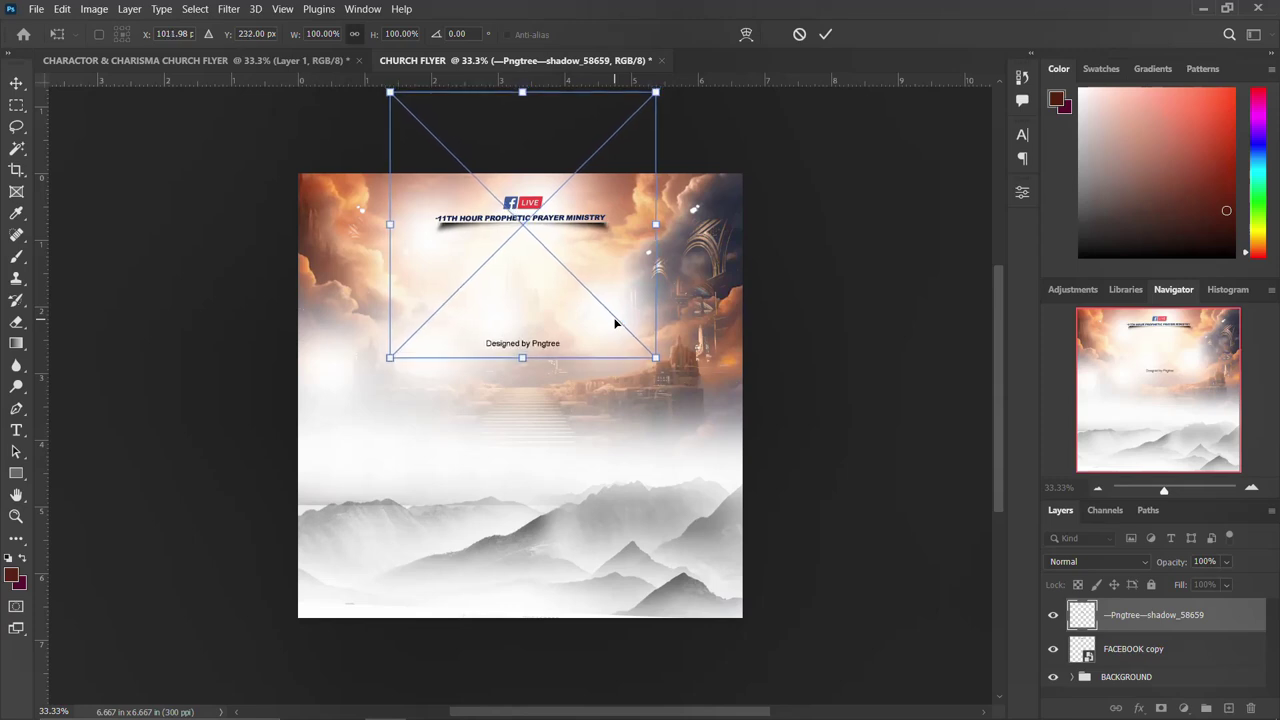
key("Return")
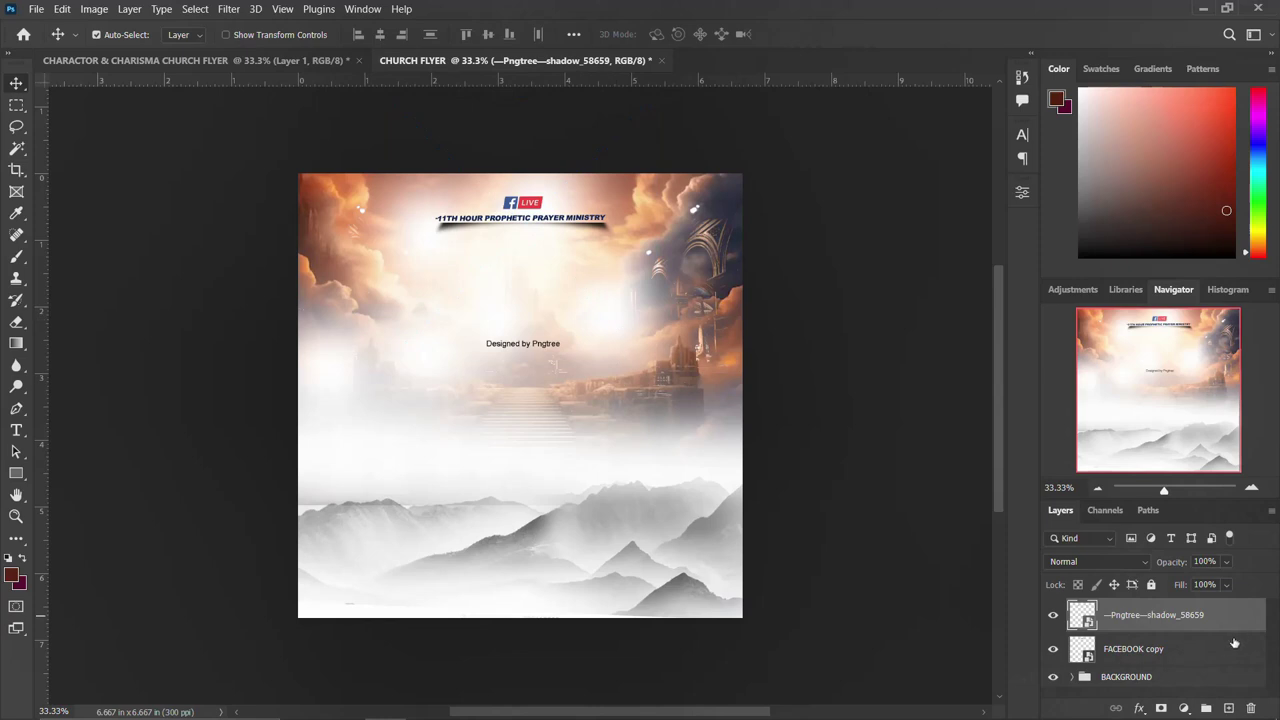
- Mask out the Designed by Pngtree watermark on the shadow layer
left_click(1161, 708)
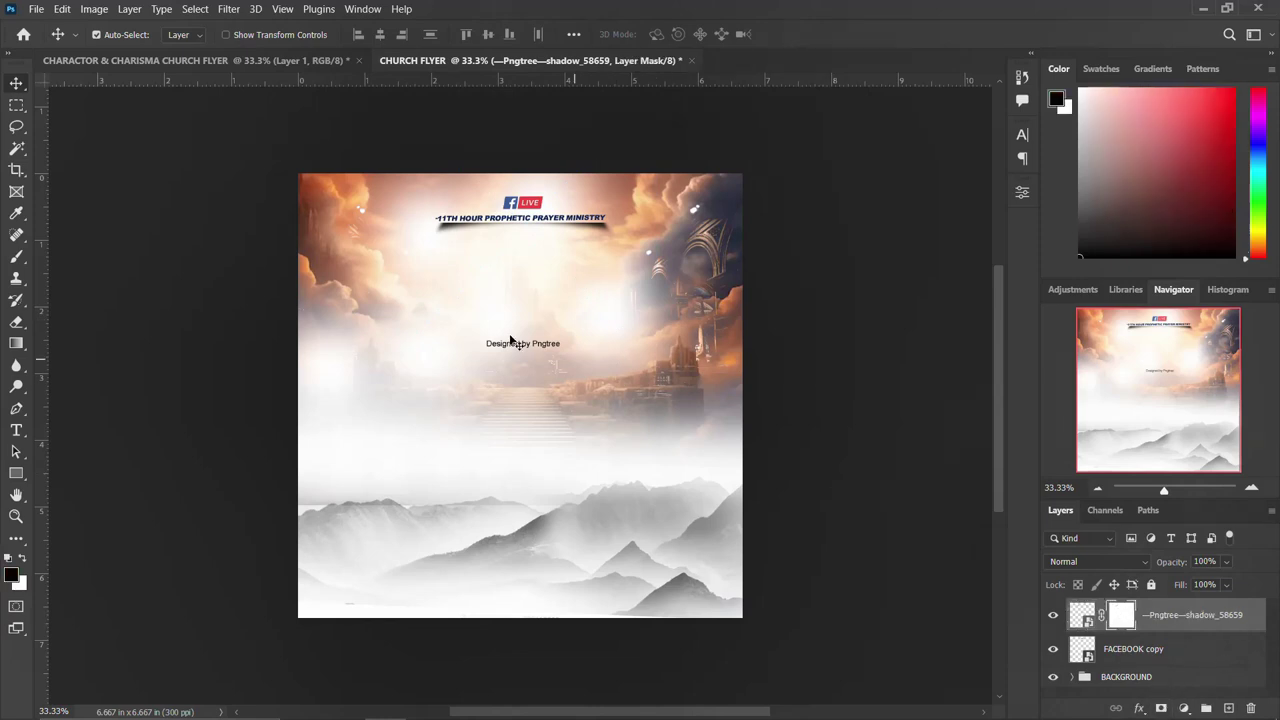
key("b")
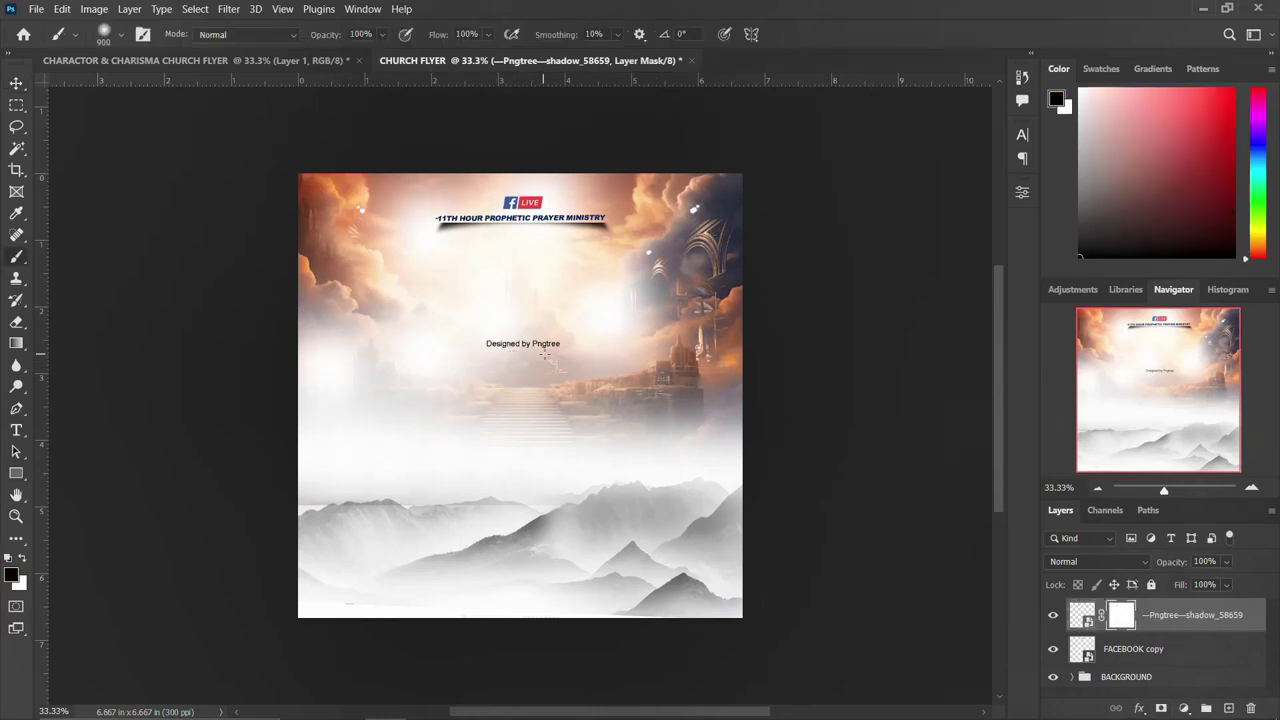
left_click_drag(520, 394, 583, 363)
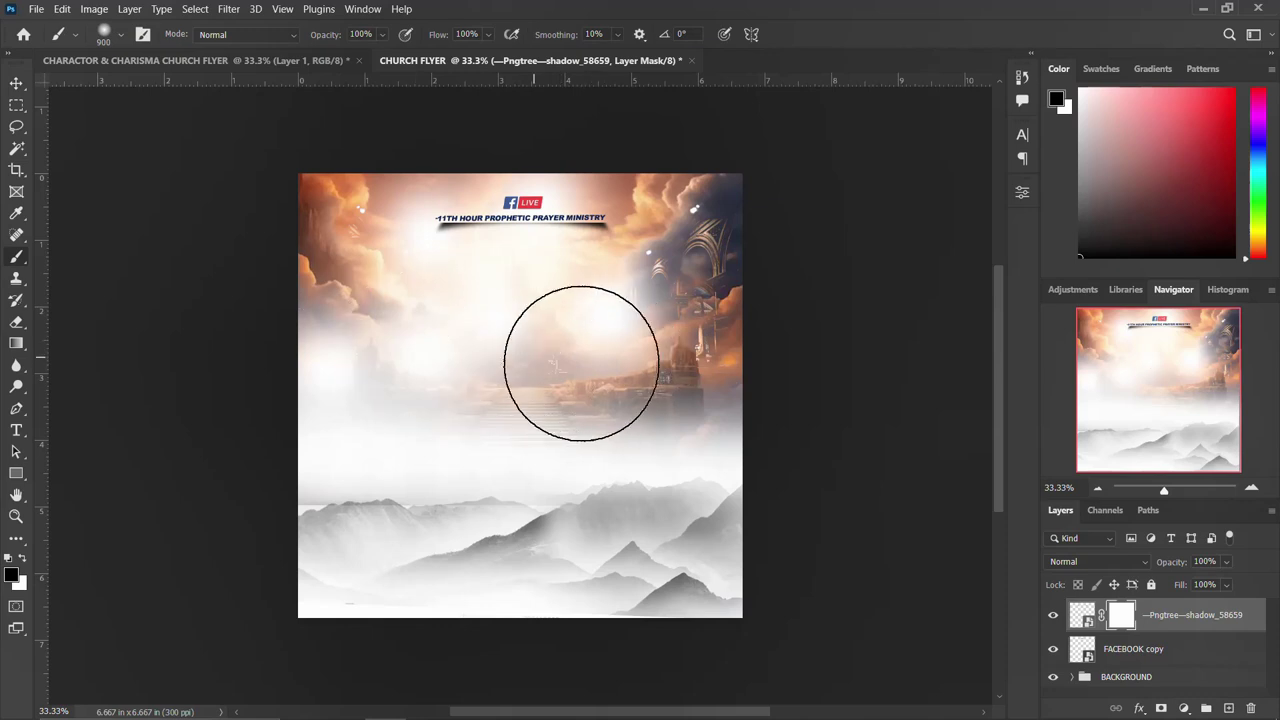
- Group the shadow with the FACEBOOK copy banner and name the group LOGO
left_click(1134, 651)
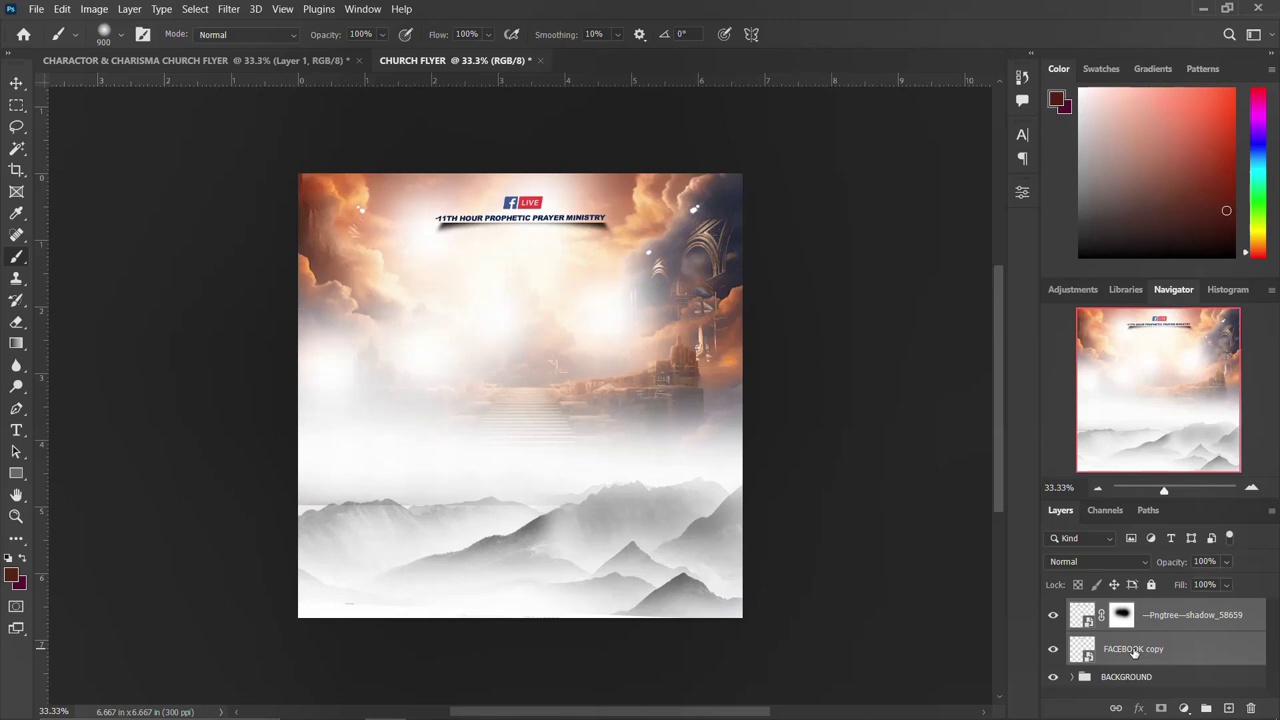
key("ctrl+g")
double_click(1113, 609)
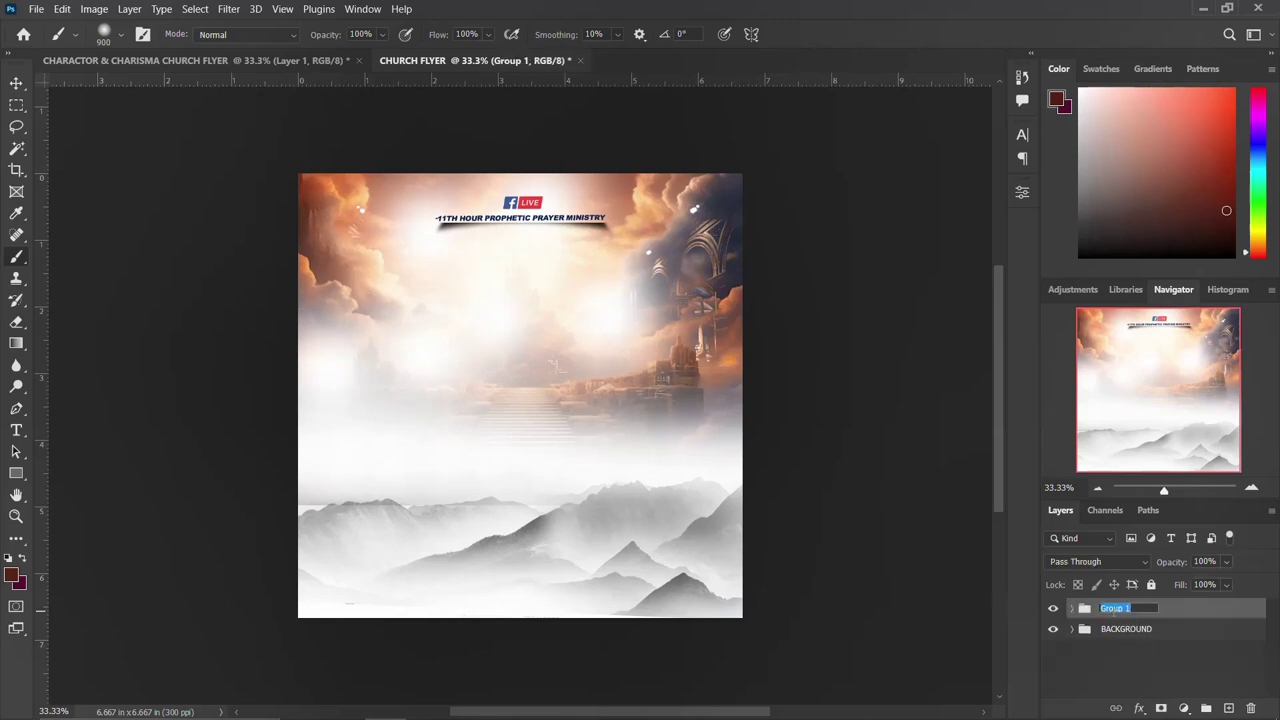
type("LOGO")
key("Return")
left_click(17, 86)
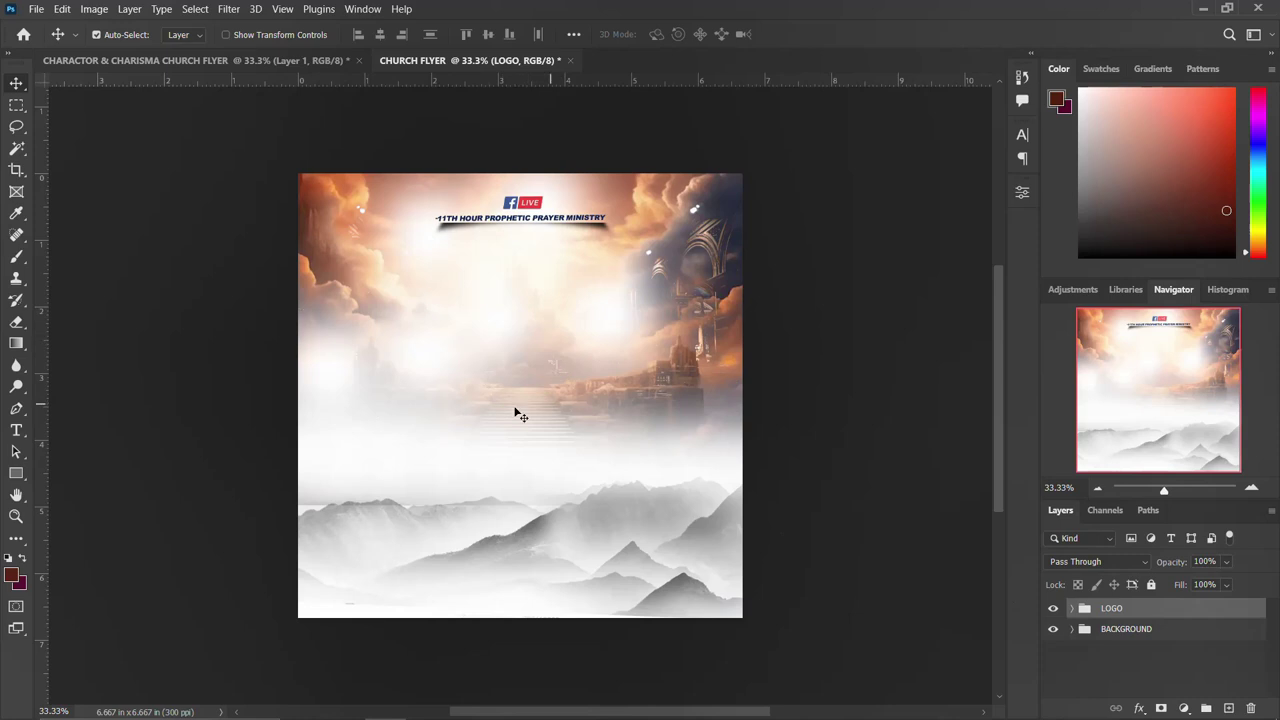
- Open wording file 23 in Notepad and copy the word prophecy
left_click(343, 712)
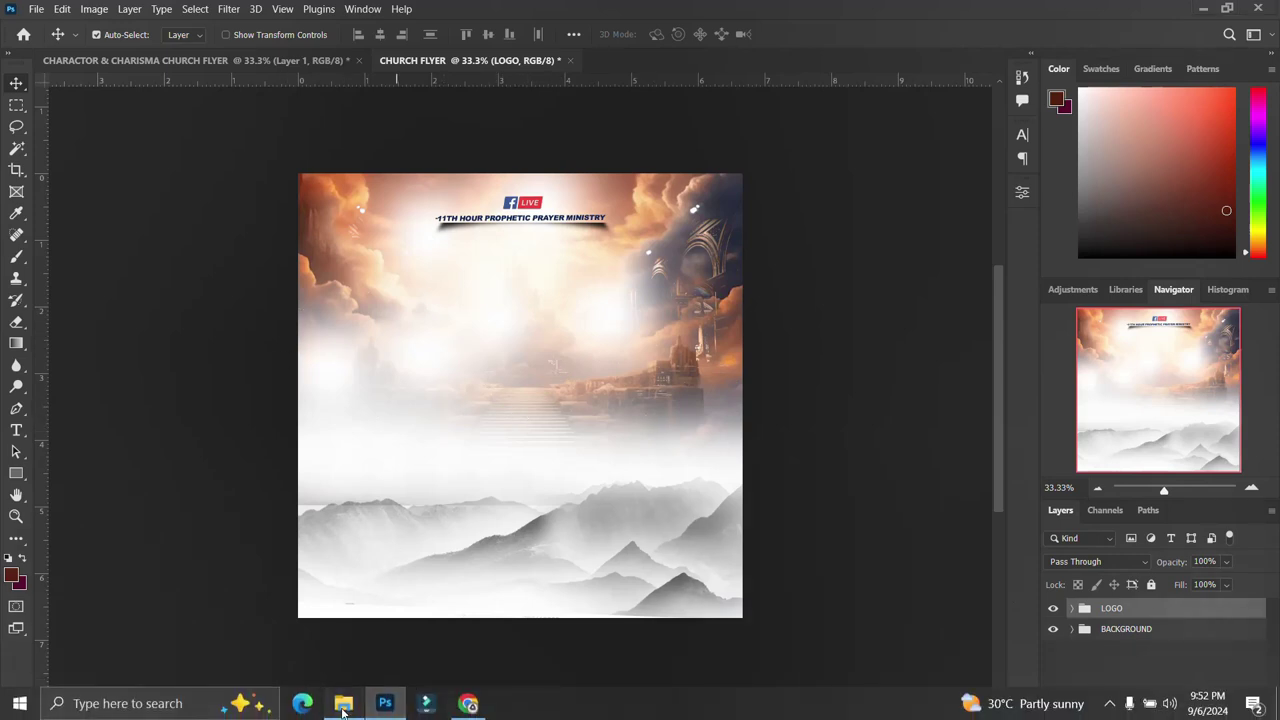
left_click(724, 194)
double_click(722, 193)
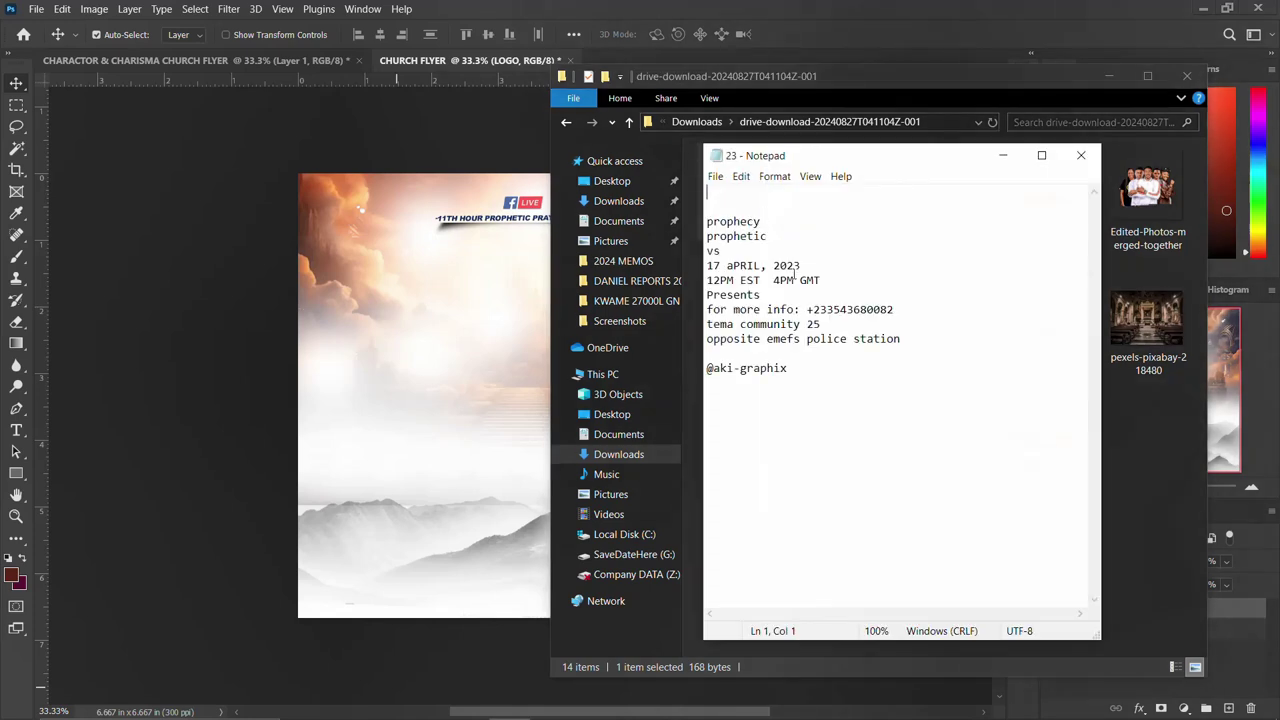
left_click_drag(774, 215, 705, 203)
key("ctrl+c")
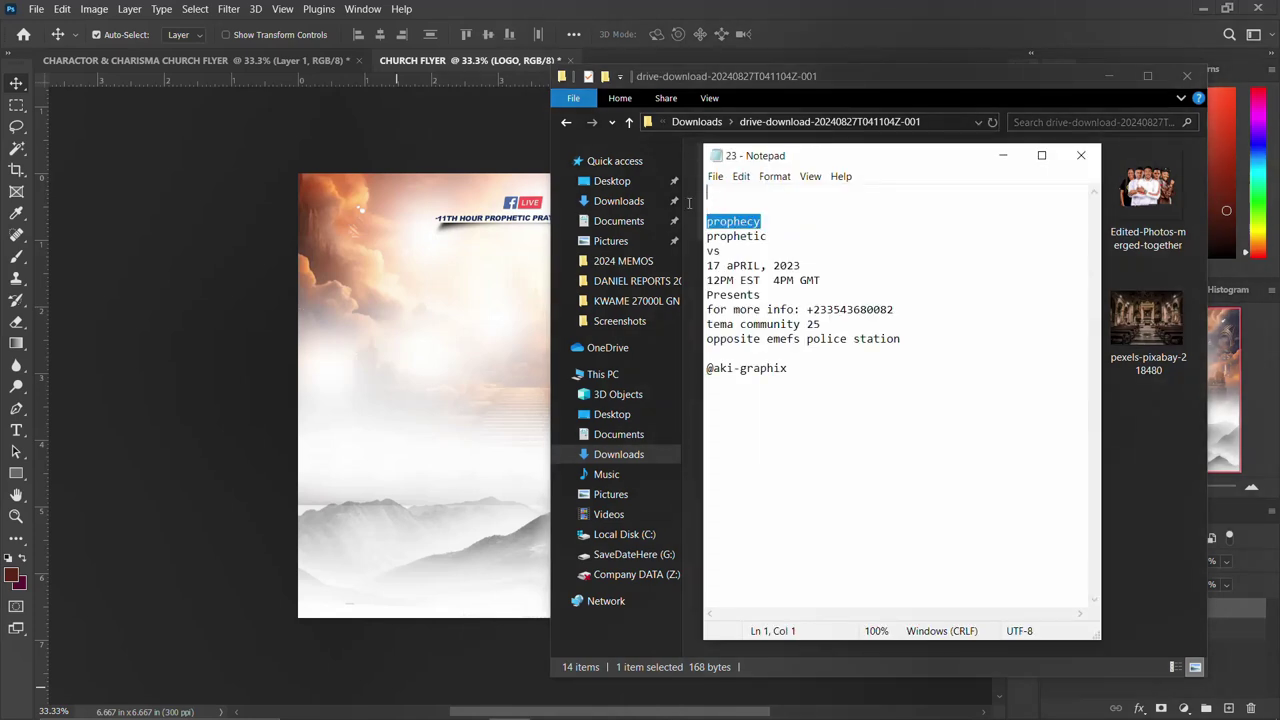
left_click(500, 240)
- Paste prophecy as a new text layer set in Anton with All Caps
key("t")
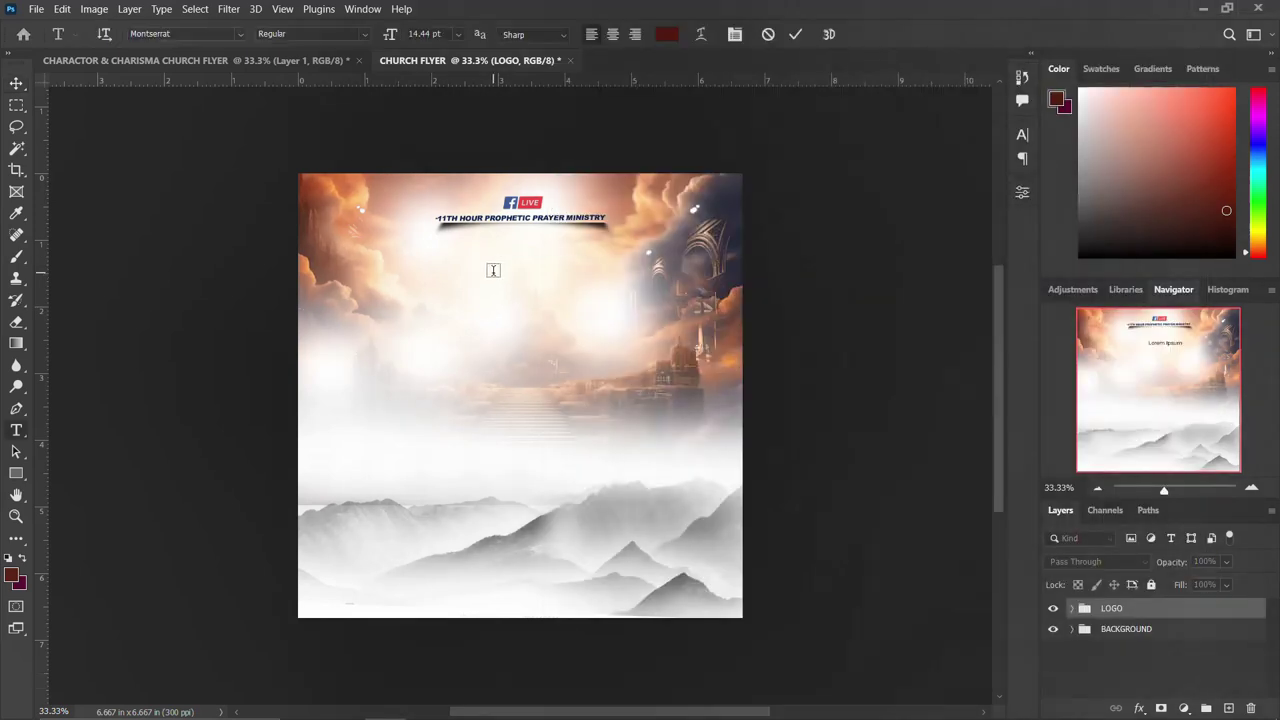
left_click(493, 270)
key("ctrl+v")
key("ctrl+Return")
left_click(1022, 135)
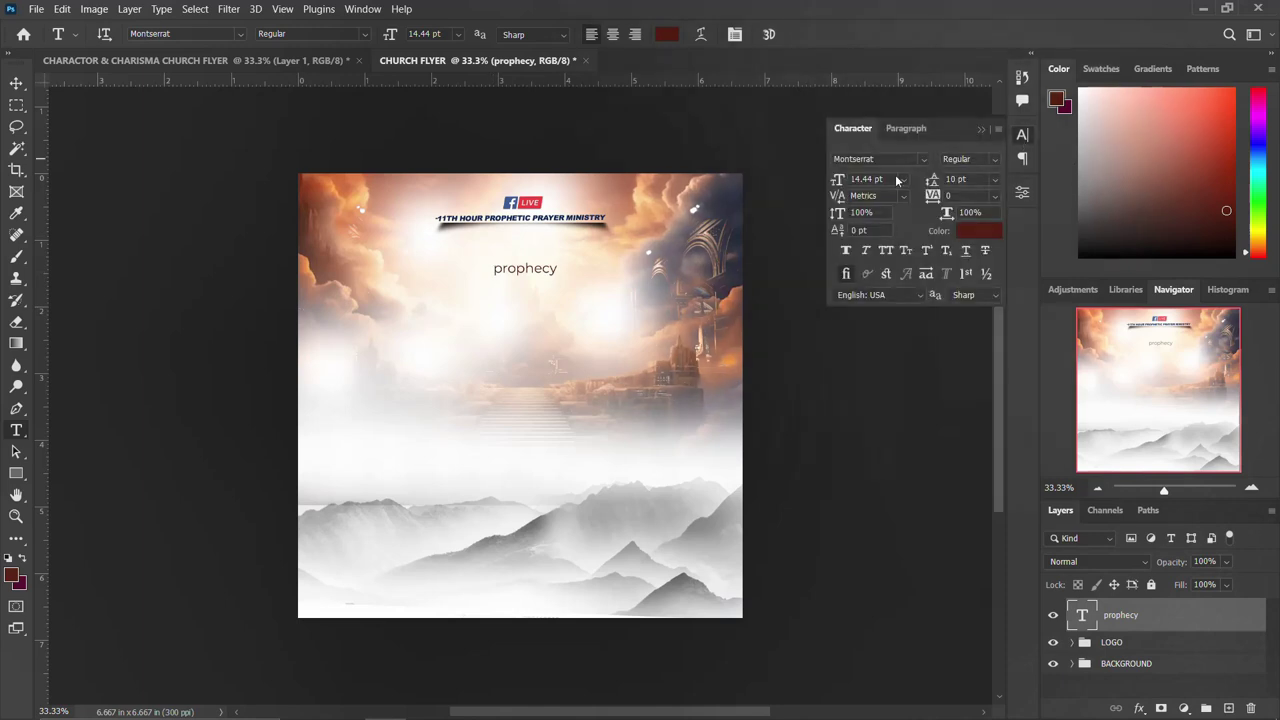
left_click(921, 160)
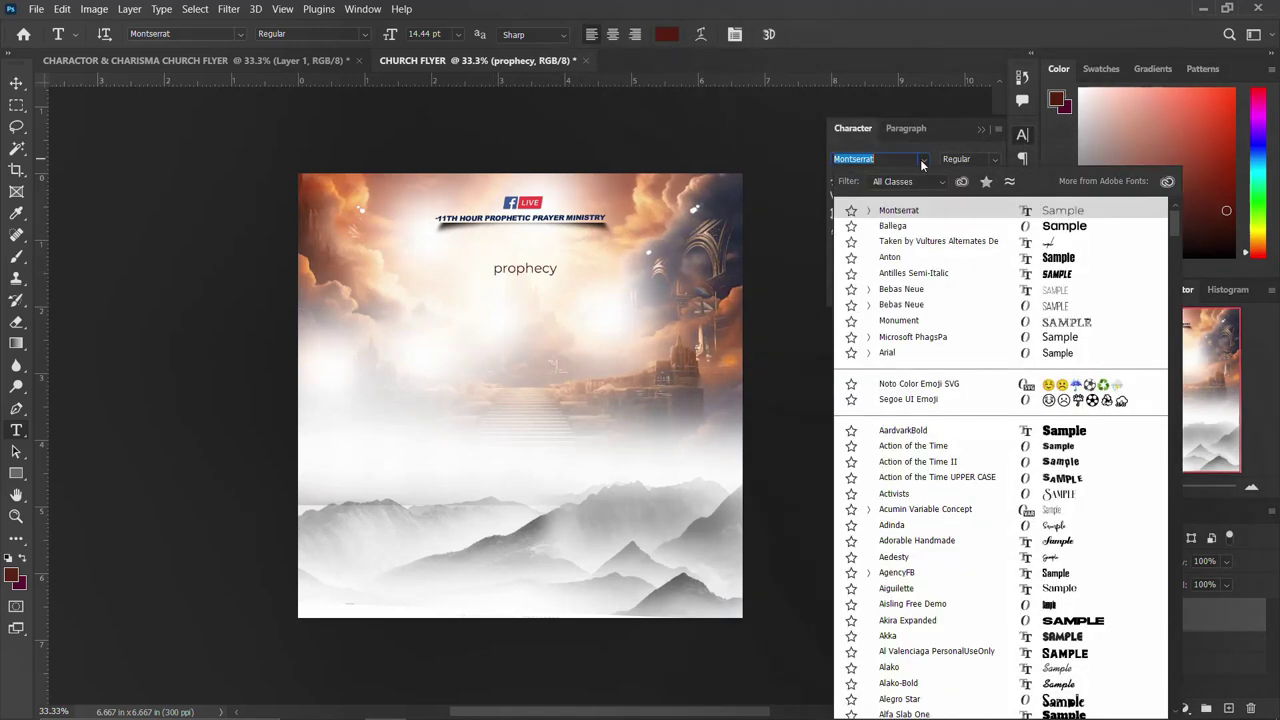
left_click(905, 261)
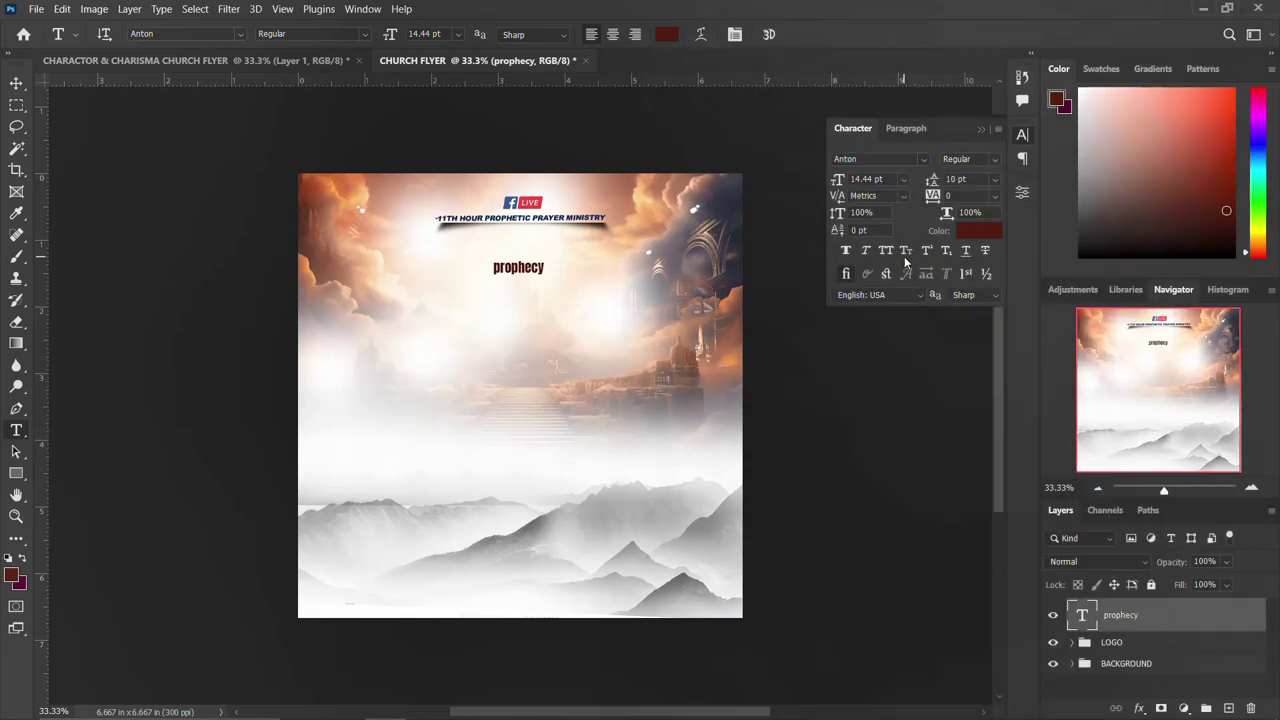
left_click(890, 253)
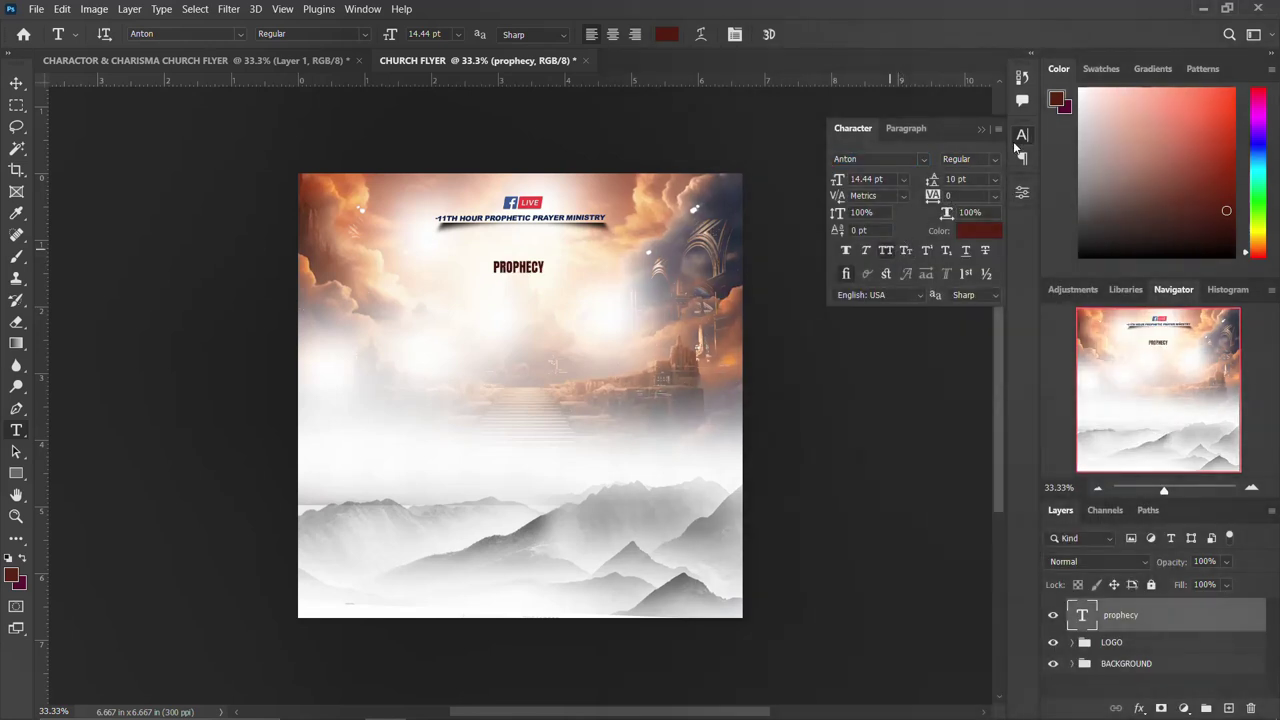
left_click(1021, 136)
- Scale PROPHECY to about 440% and move it below the ministry banner
key("ctrl+t")
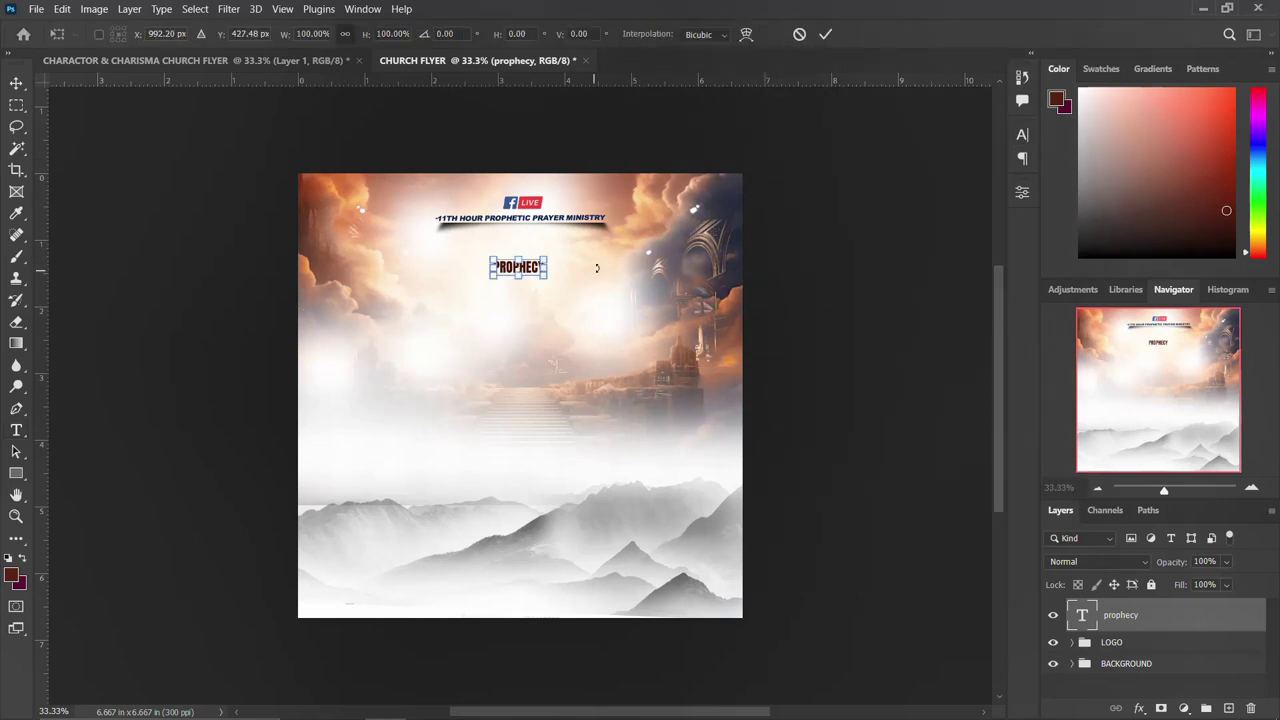
left_click_drag(546, 282, 620, 337)
left_click_drag(575, 257, 577, 294)
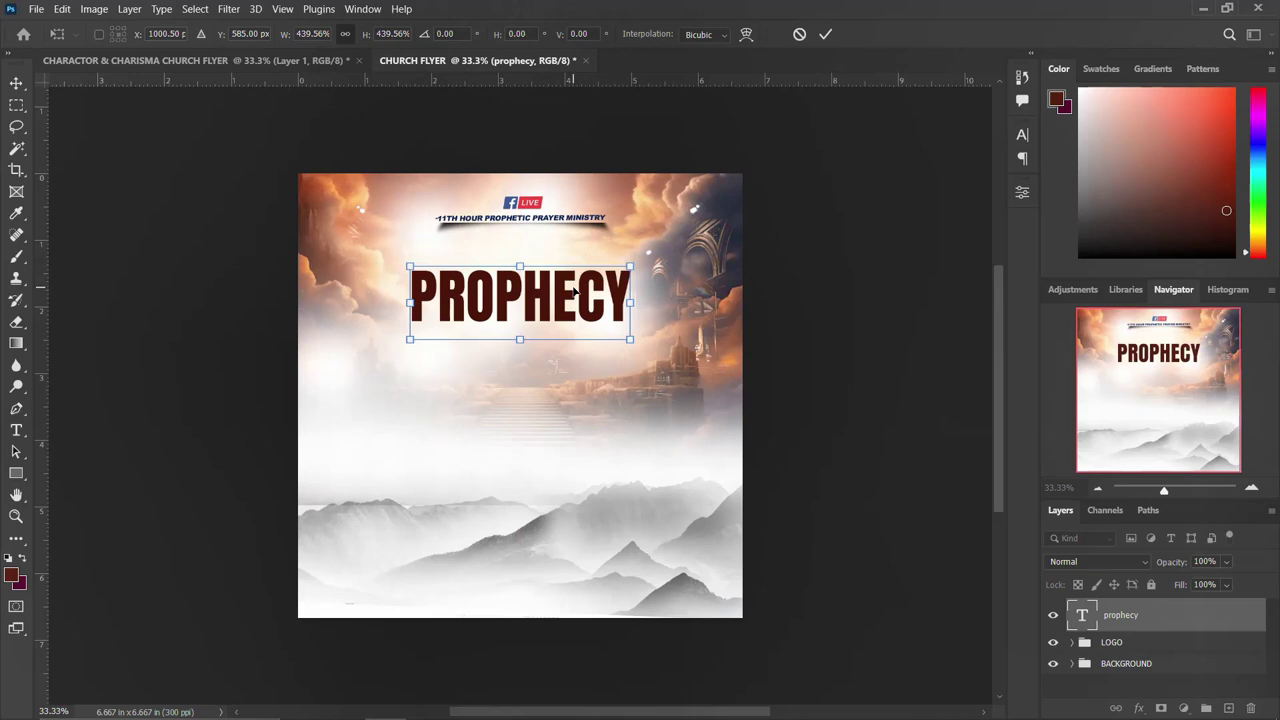
key("Return")
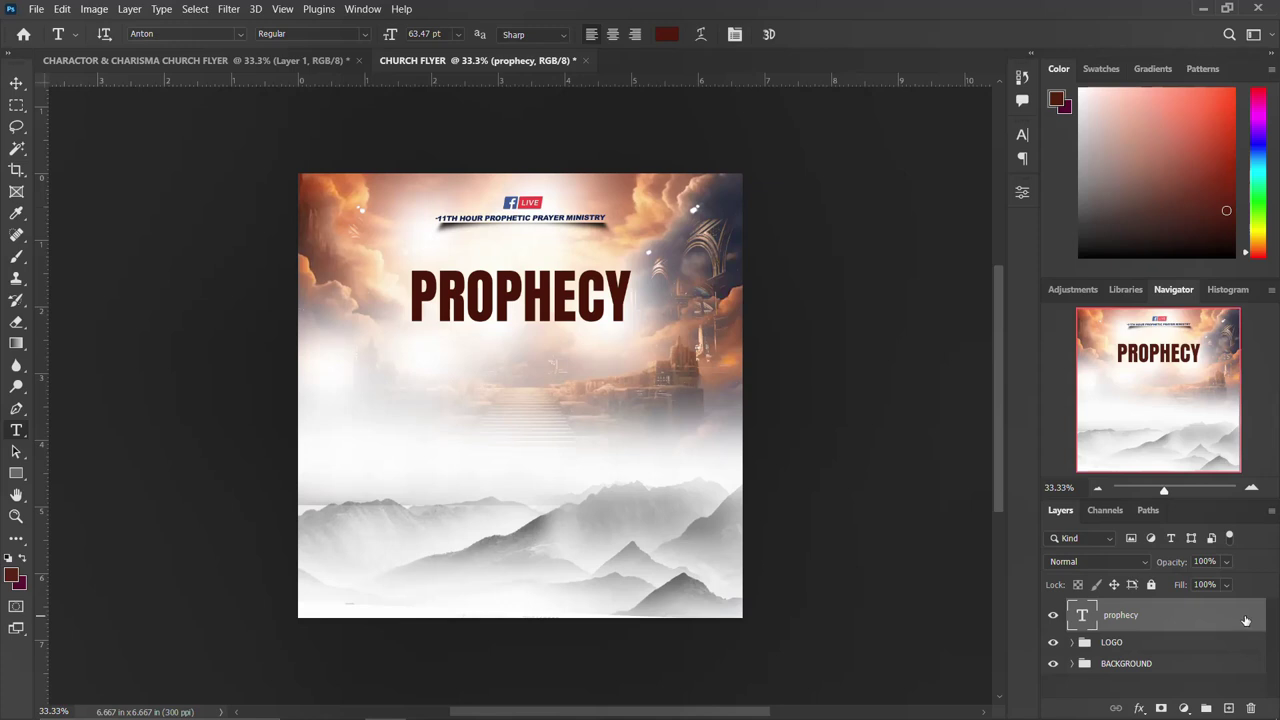
- Add a Gradient Overlay to PROPHECY and edit its first colour stop
left_click(1140, 708)
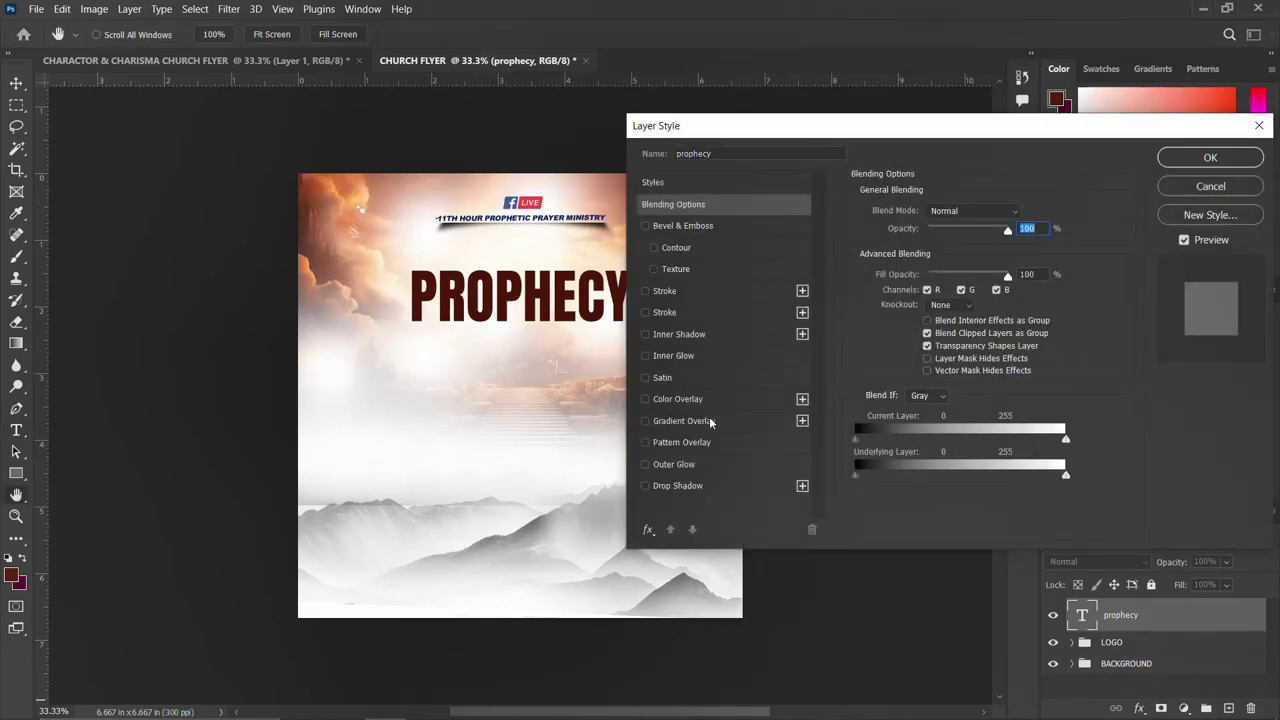
left_click(690, 421)
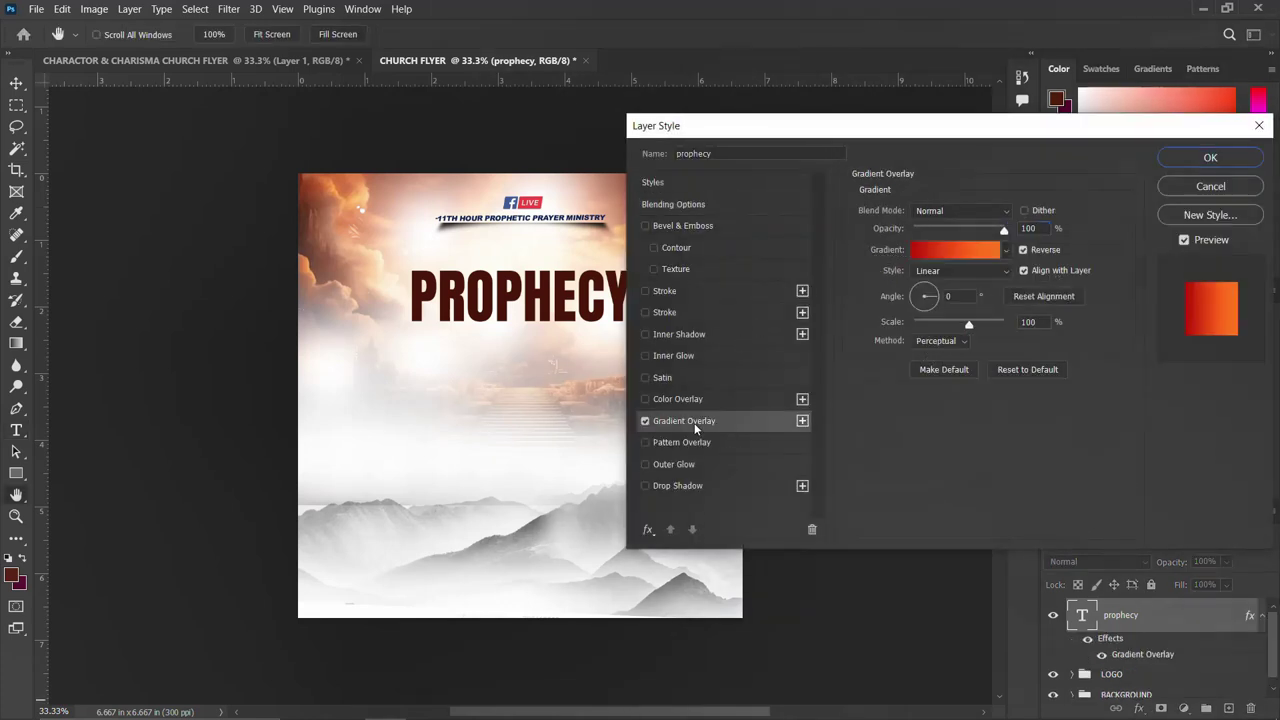
left_click(950, 252)
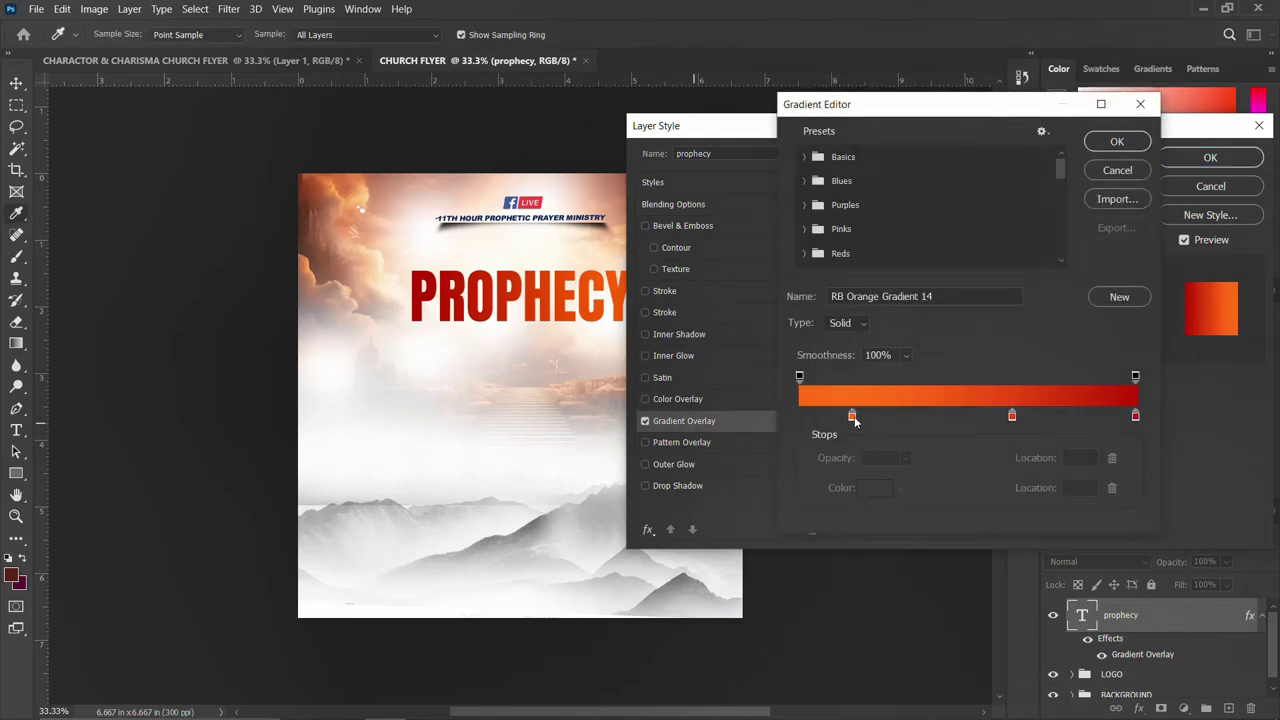
left_click(852, 417)
left_click(875, 488)
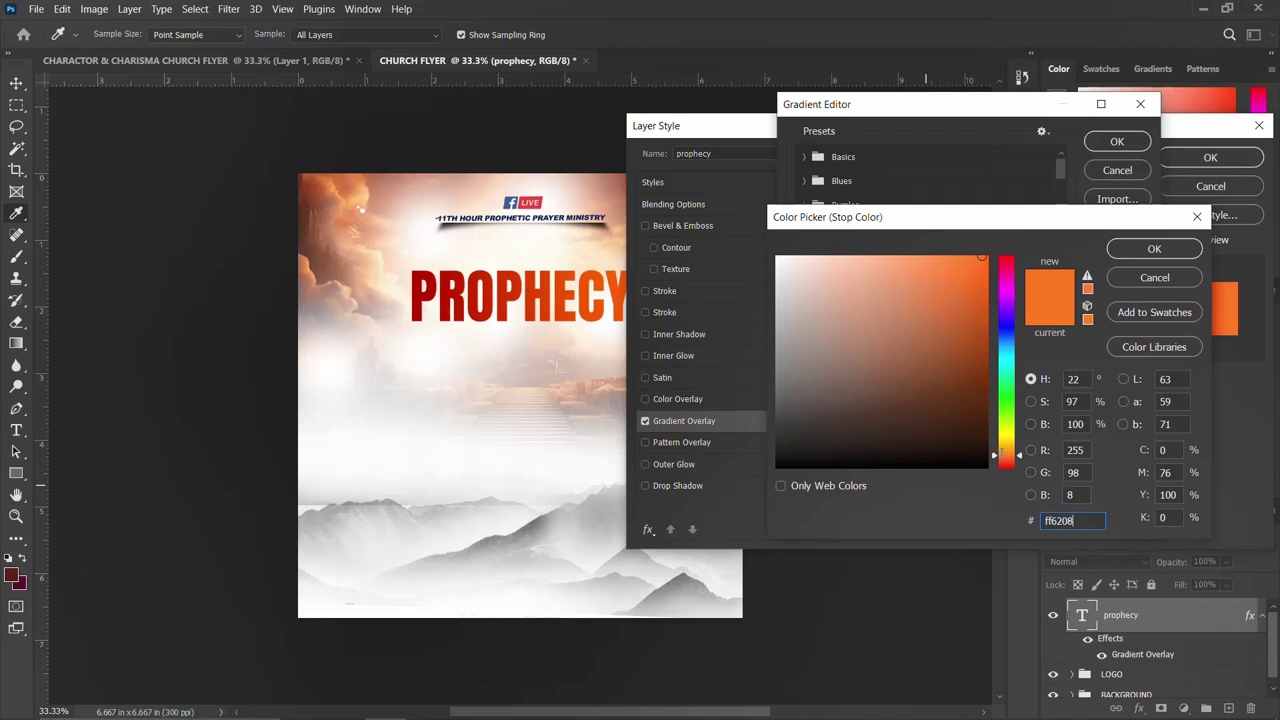
left_click(1157, 274)
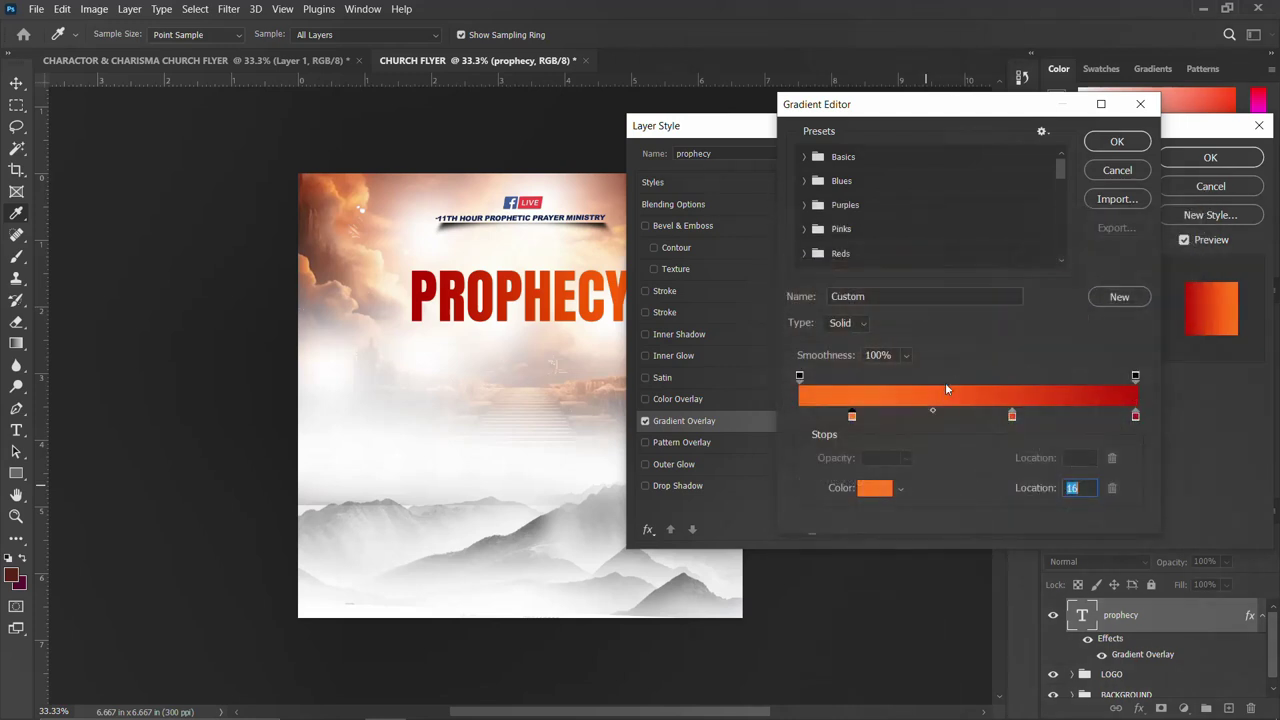
- Adjust the middle and dark-red end stops, then apply the orange-to-red gradient
left_click(1012, 416)
double_click(1012, 416)
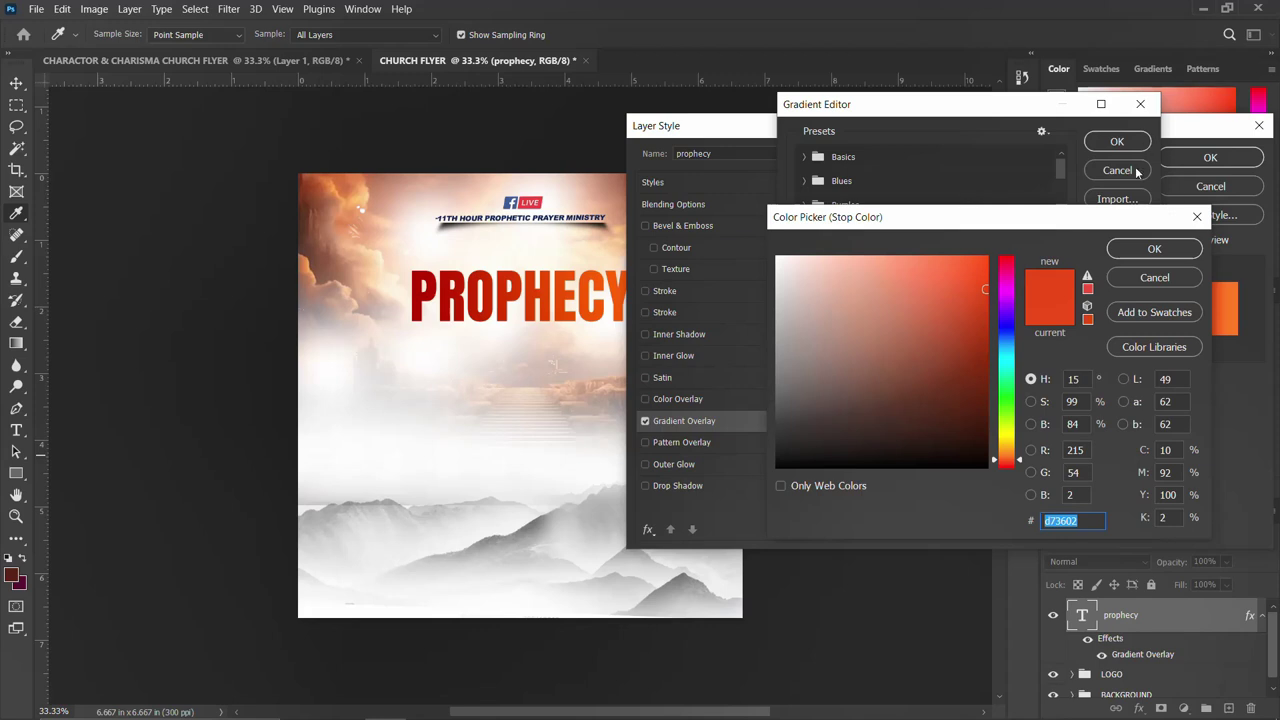
left_click(1153, 278)
left_click(1136, 419)
double_click(1136, 419)
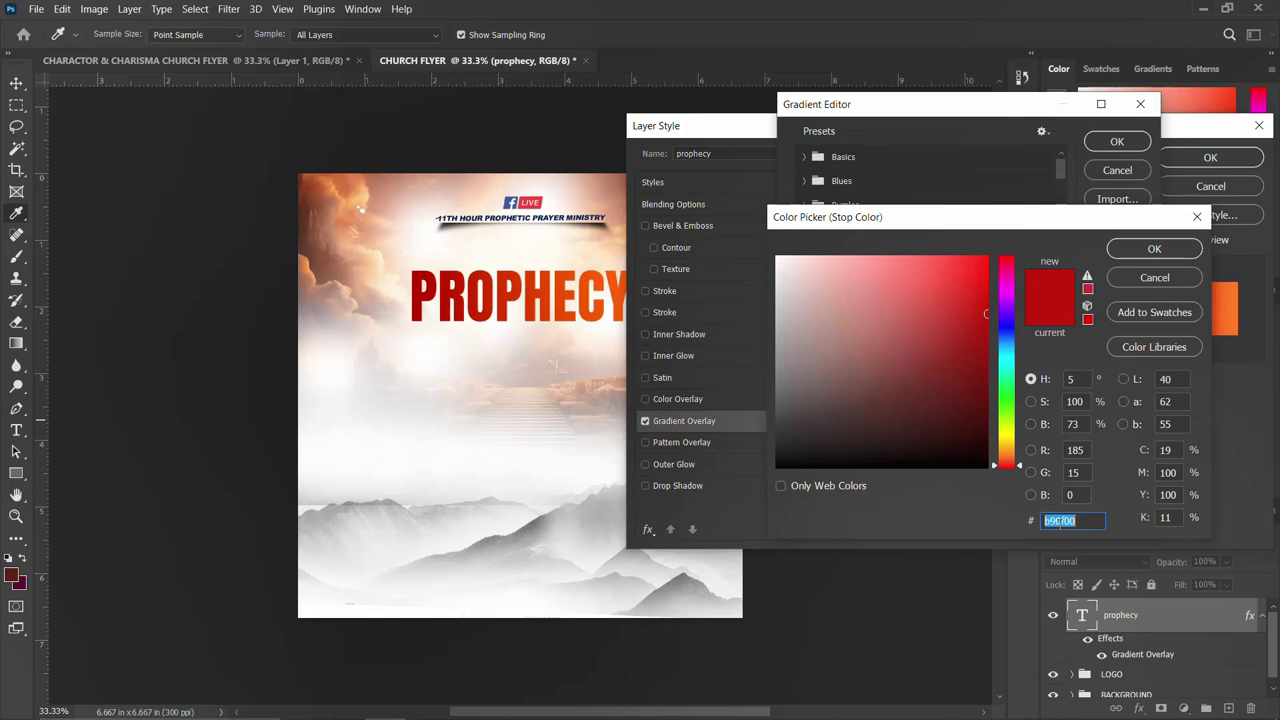
left_click(1150, 278)
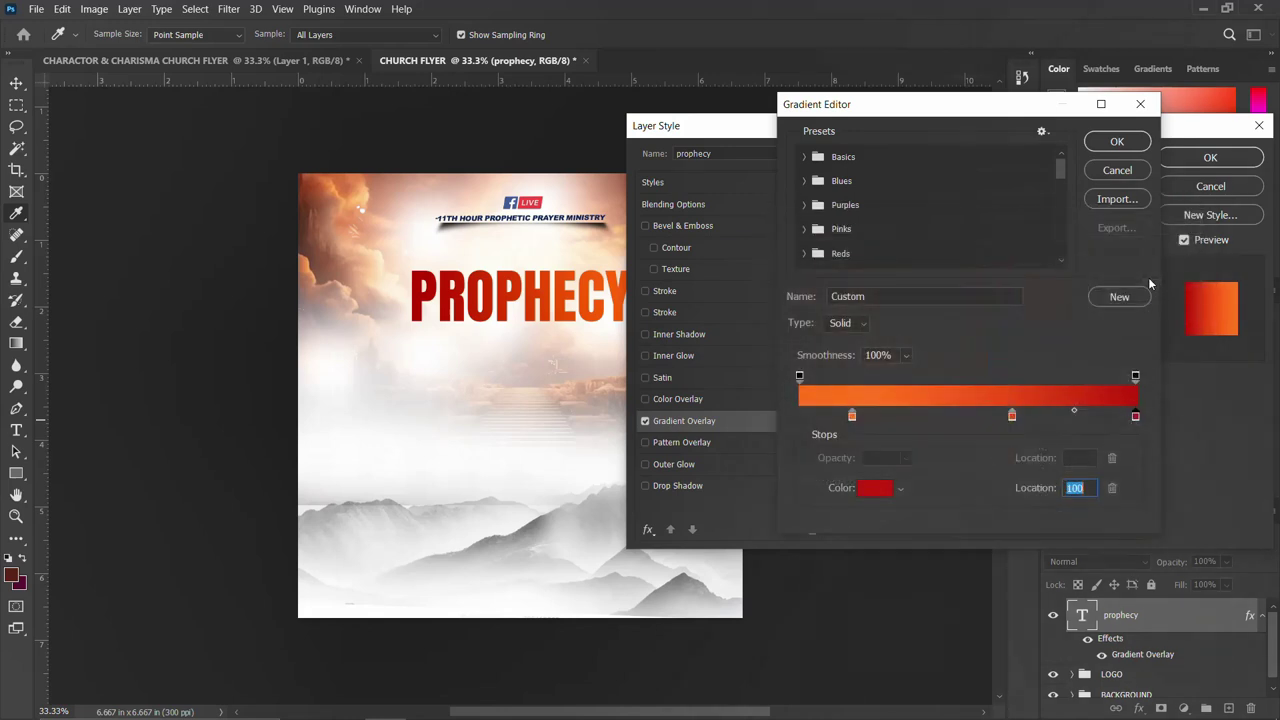
left_click(1118, 142)
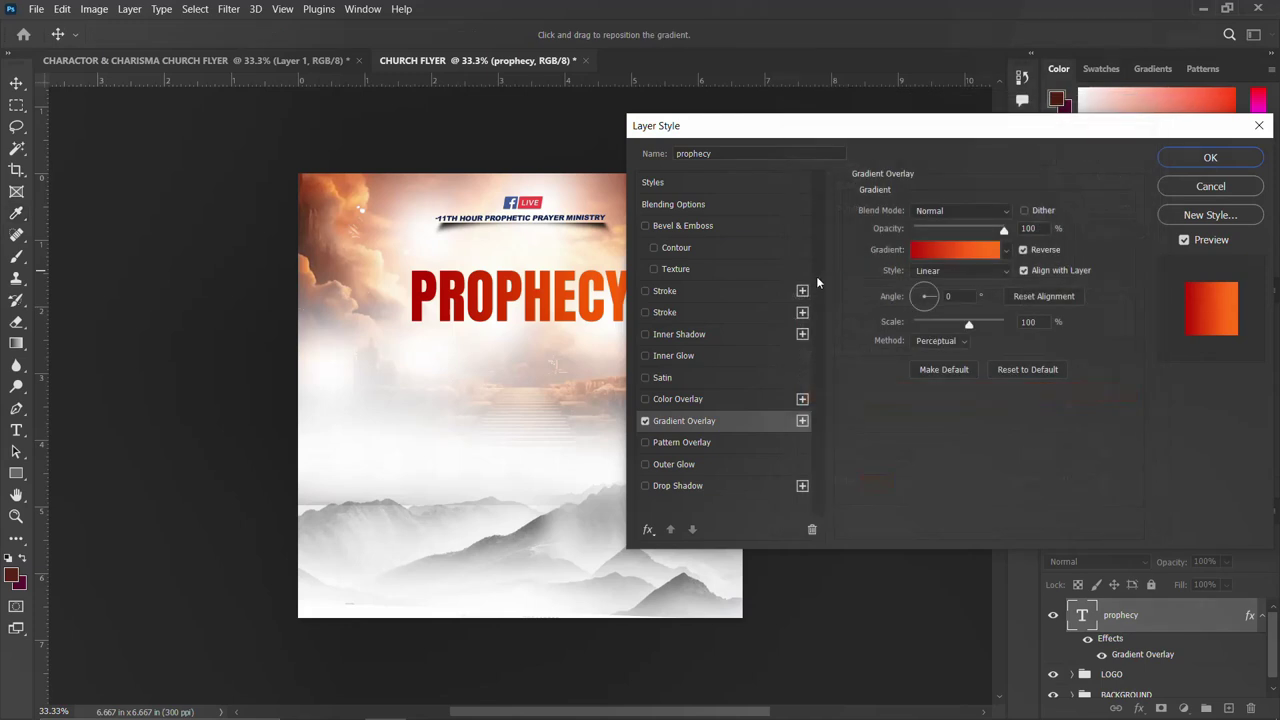
left_click(1192, 160)
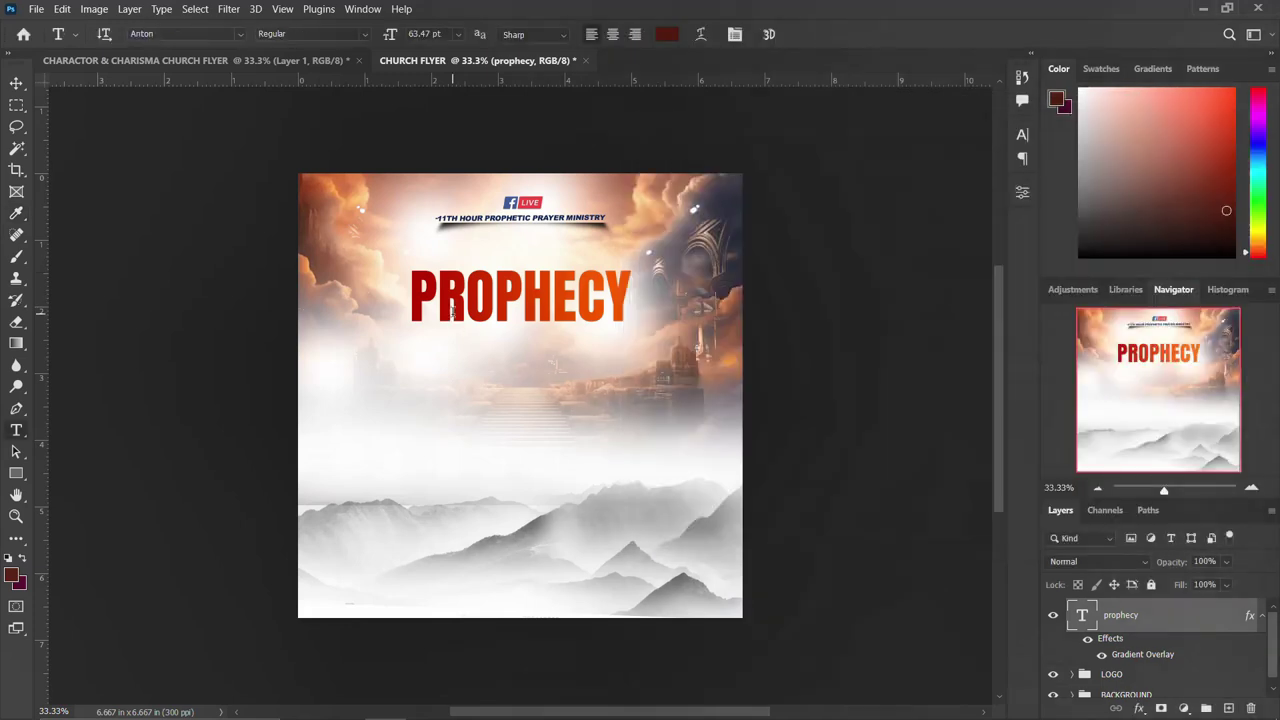
- Duplicate PROPHECY below itself and retype the copy as prophetic
key("v")
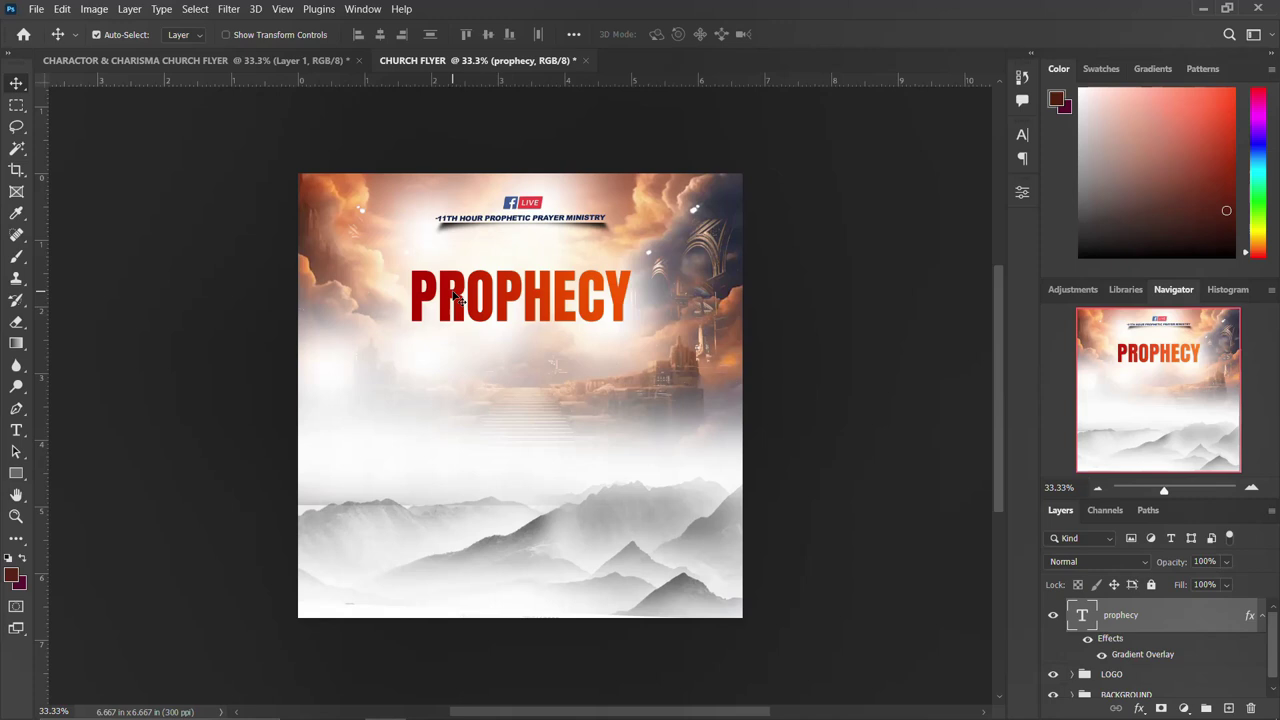
left_click_drag(453, 295, 452, 345)
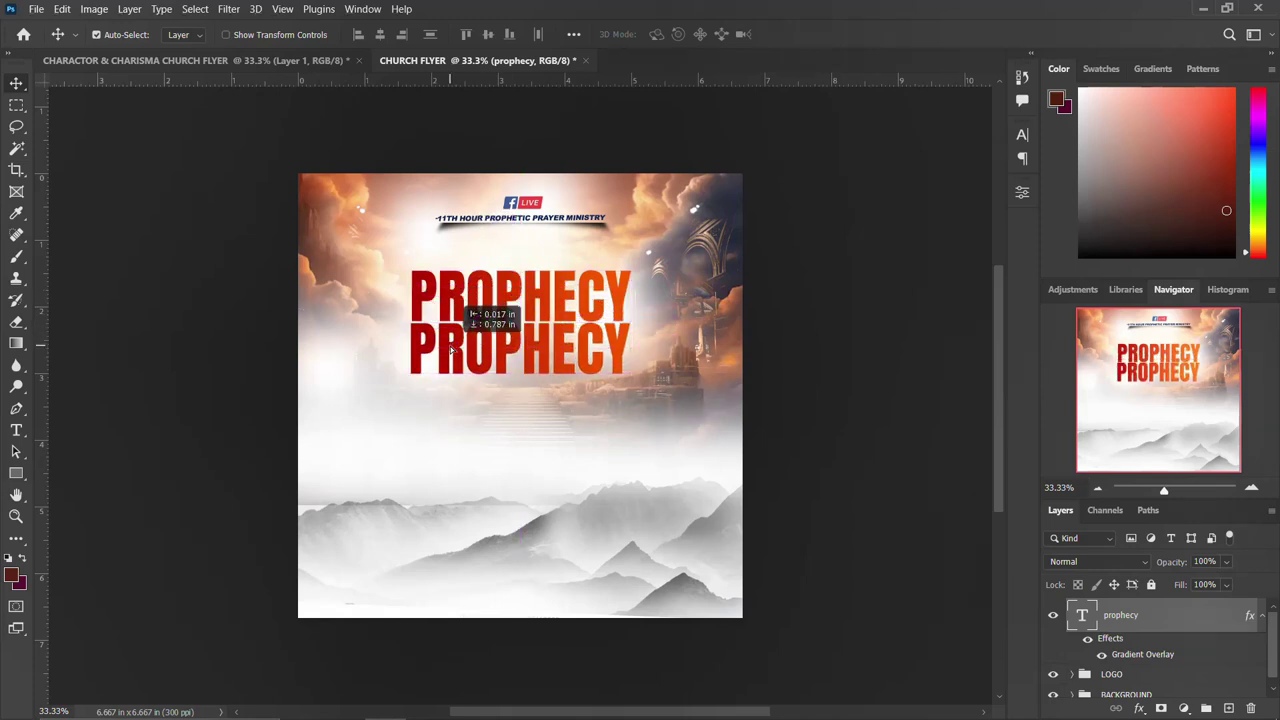
left_click(512, 703)
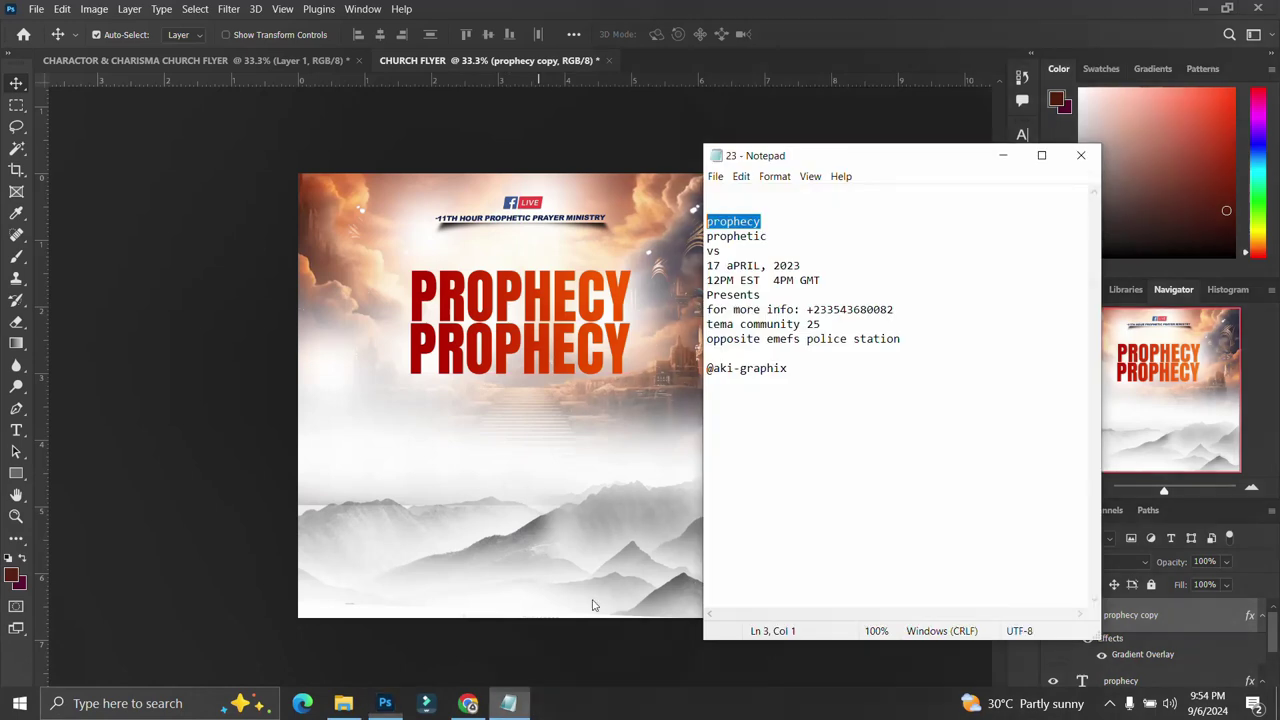
double_click(760, 236)
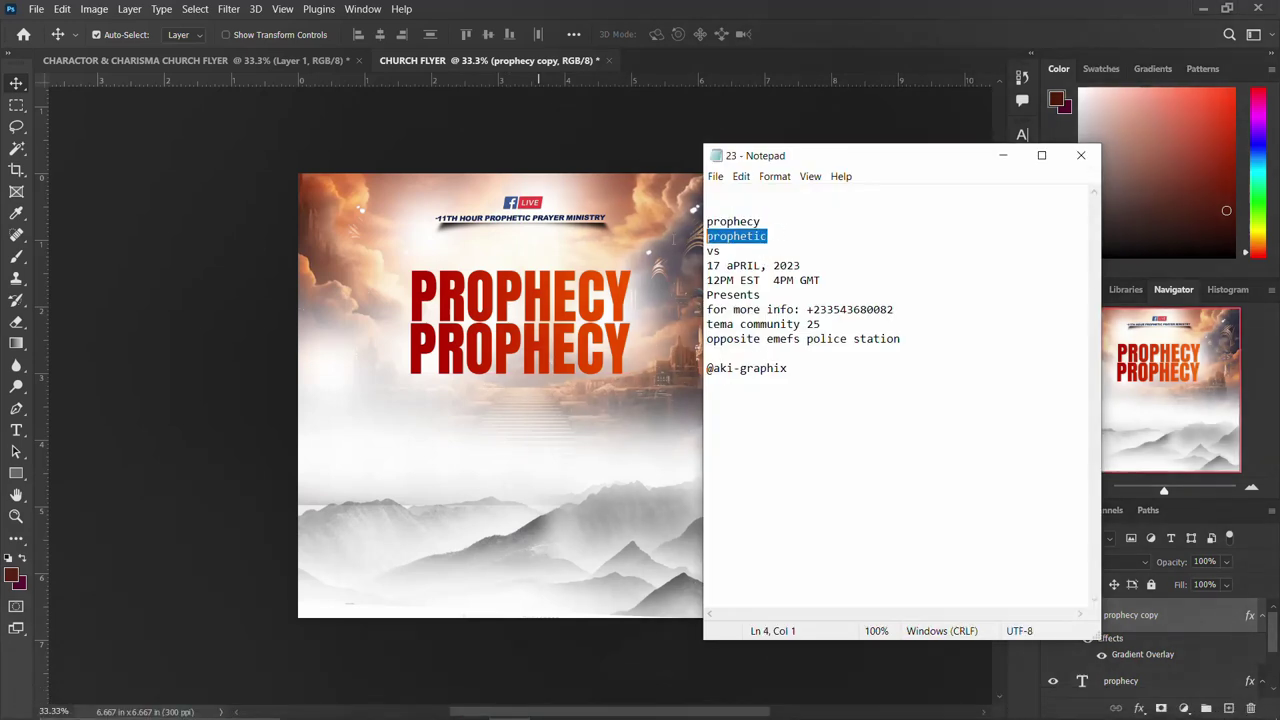
left_click(452, 357)
double_click(452, 357)
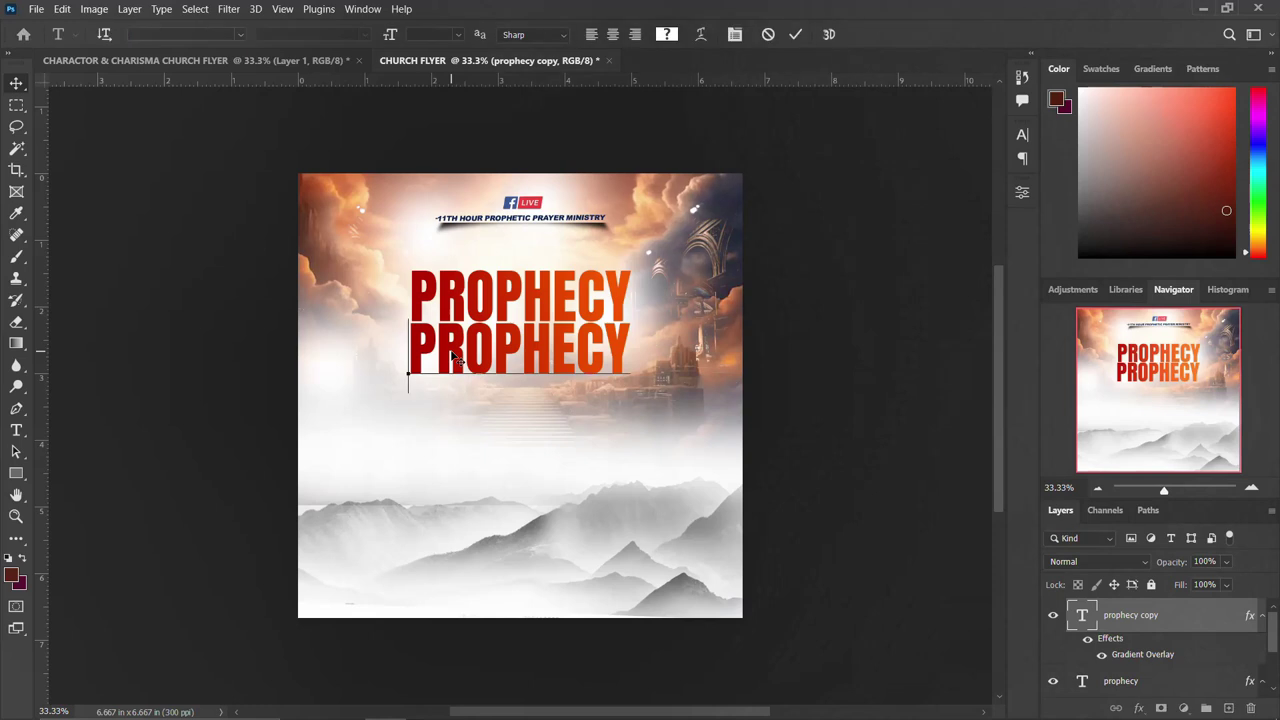
left_click_drag(464, 350, 548, 352)
key("ctrl+a")
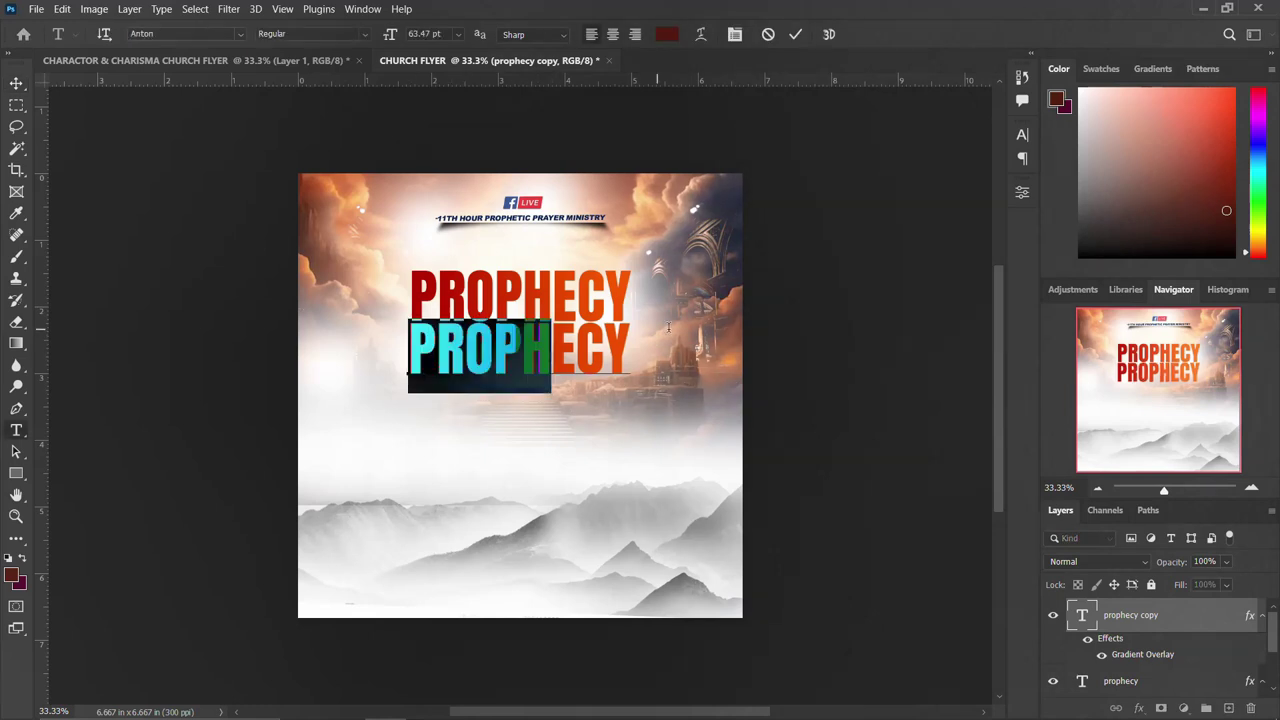
type("prophetic")
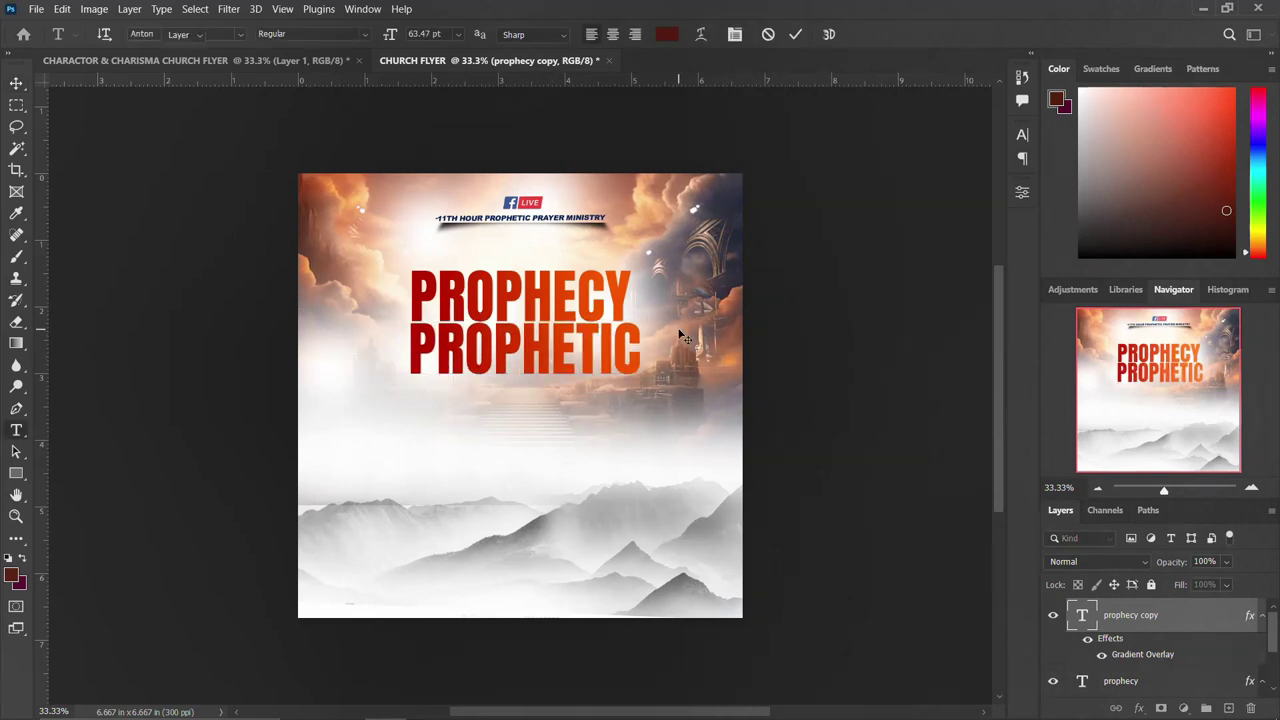
key("ctrl+Return")
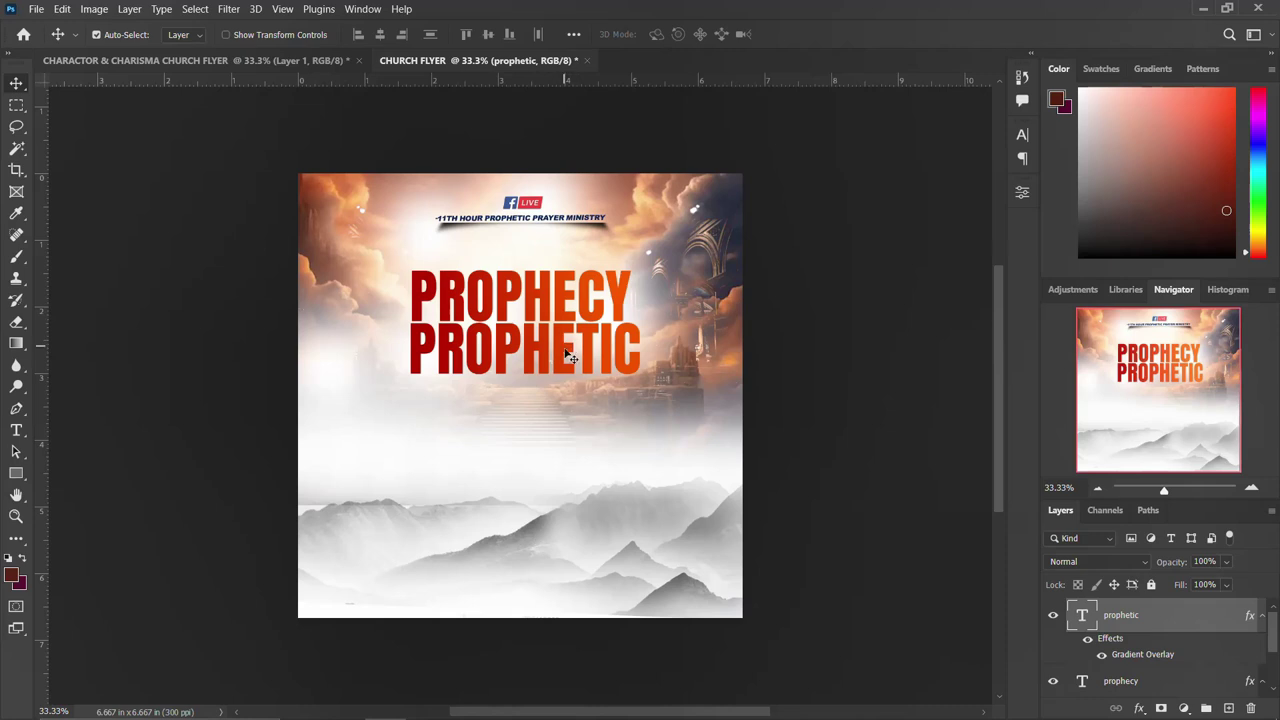
- Scale PROPHETIC to about 107% and nudge it slightly right
key("ctrl+t")
left_click_drag(641, 394, 649, 395)
left_click_drag(577, 368, 593, 370)
key("Return")
- Place the blue tag image from the downloaded assets folder onto the flyer
mouse_move(480, 710)
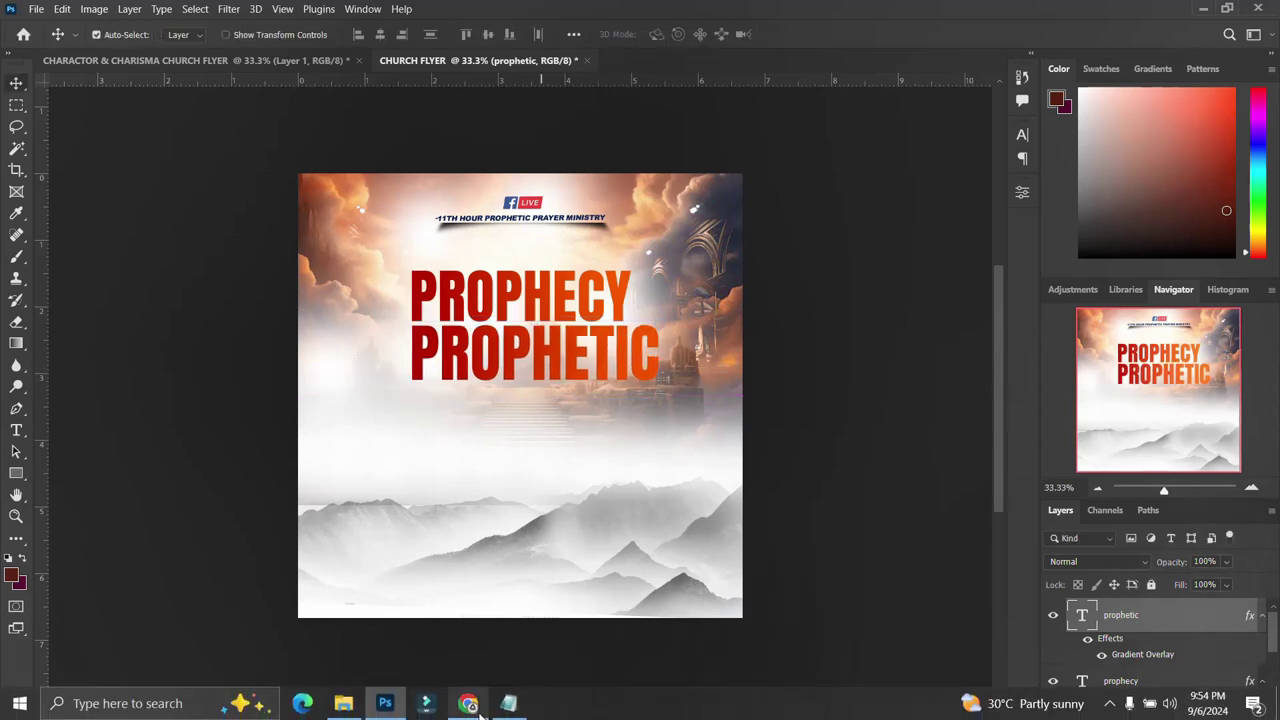
left_click(343, 703)
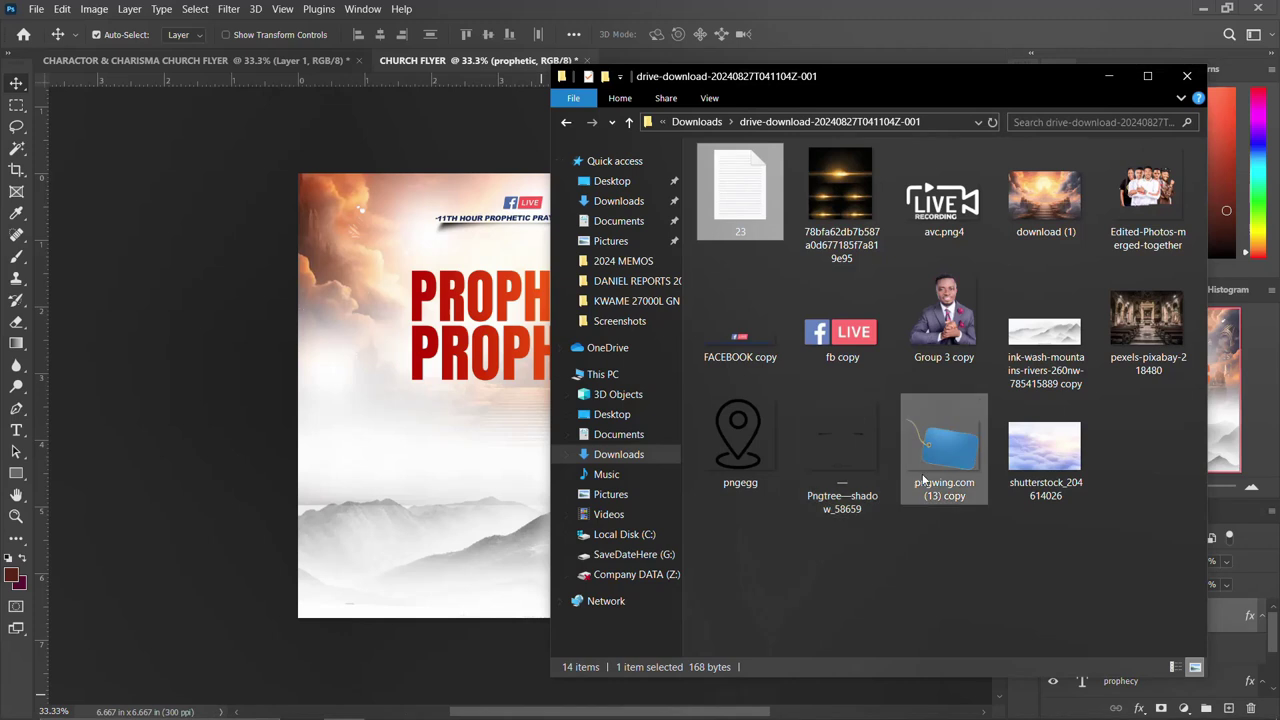
left_click(950, 455)
left_click_drag(950, 455, 478, 457)
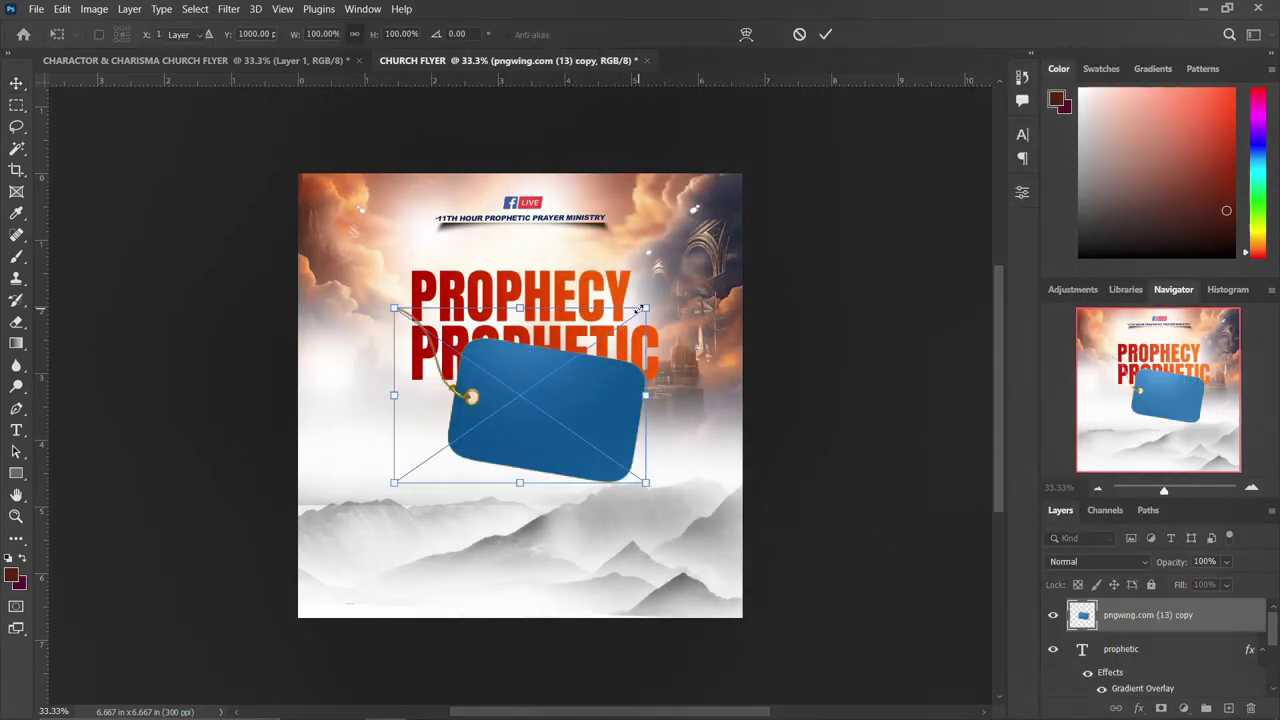
key("Return")
- Add the text 'vs' and move it onto the blue tag
left_click(510, 703)
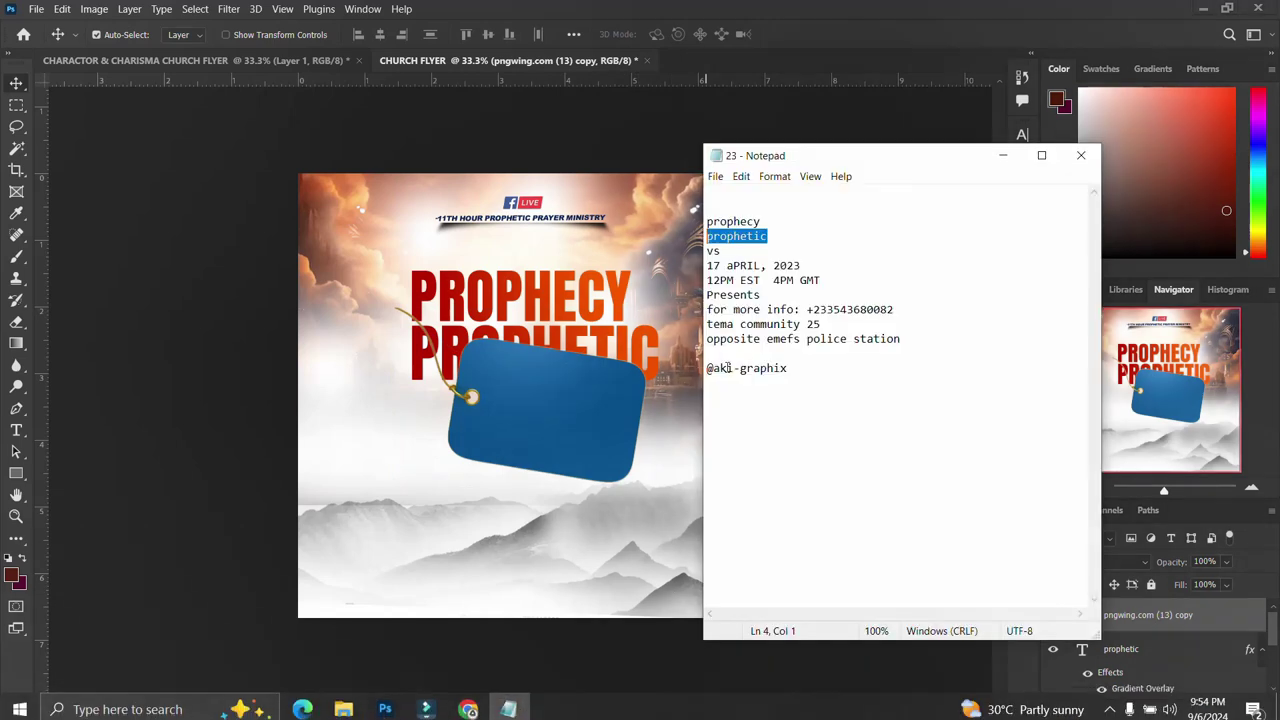
triple_click(725, 251)
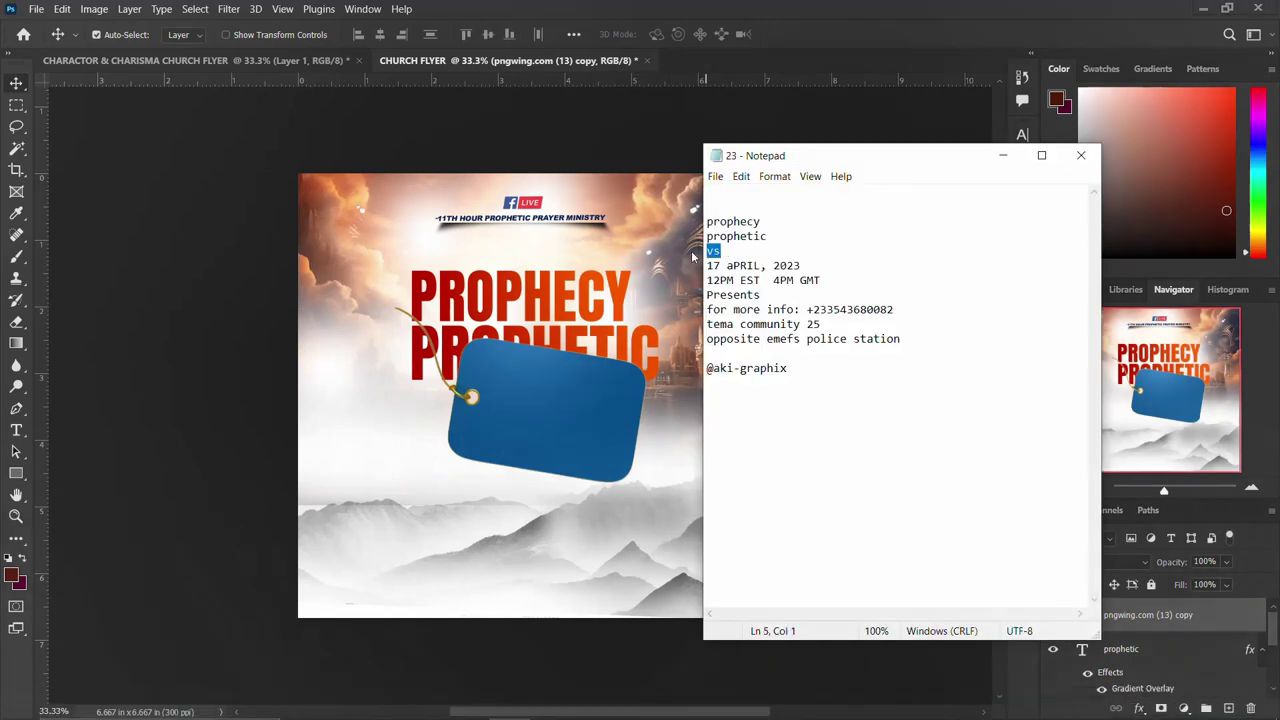
left_click(496, 390)
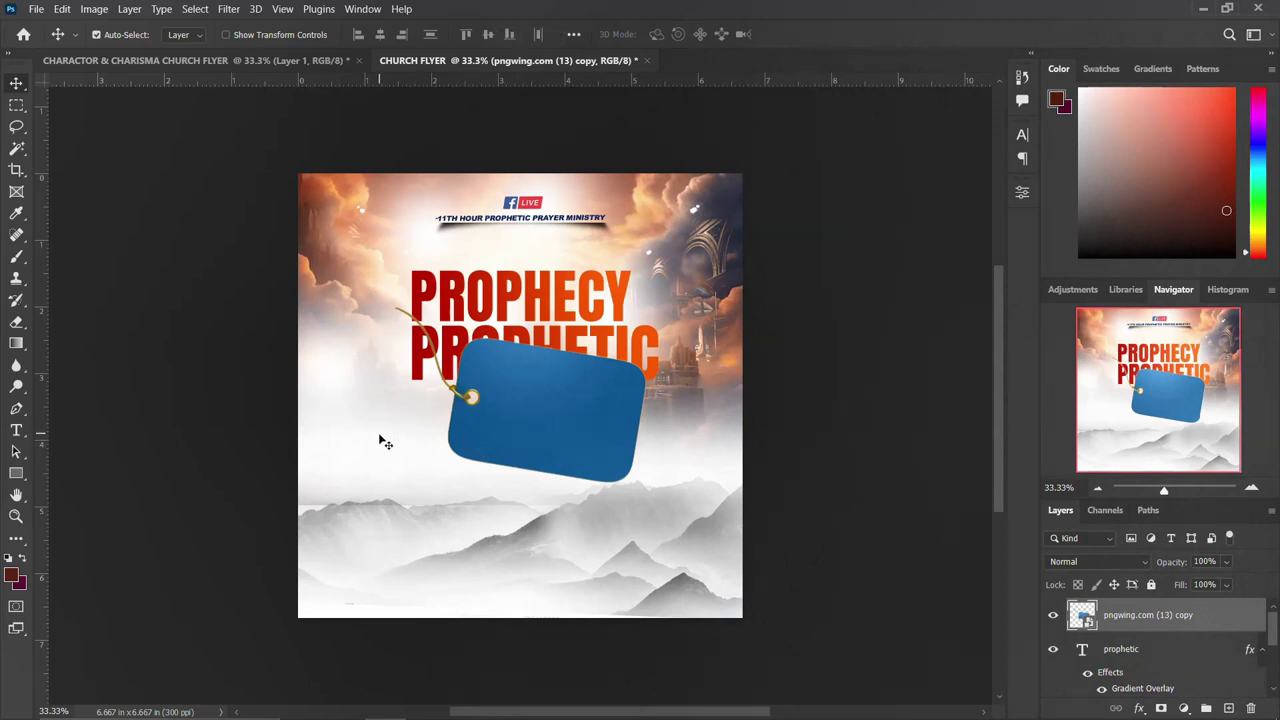
left_click(17, 431)
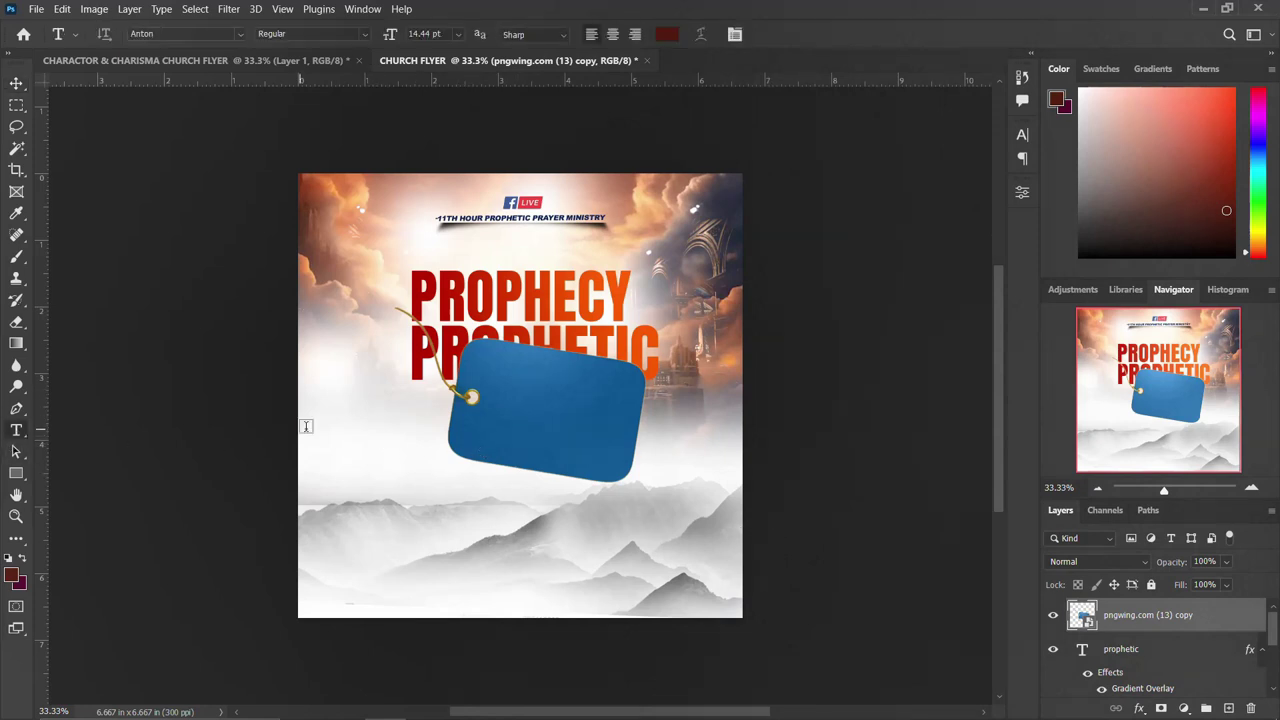
left_click(342, 425)
type("vs")
left_click(342, 443)
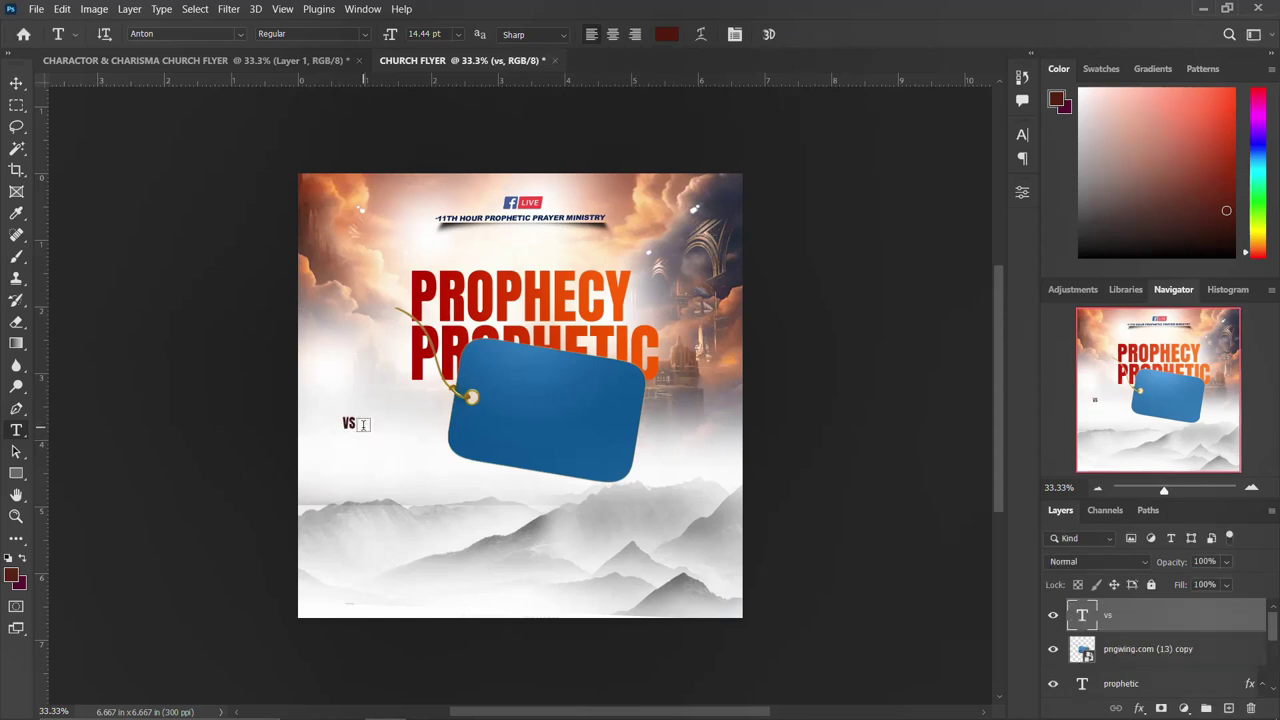
key("v")
left_click_drag(350, 425, 552, 410)
- Shrink the blue tag to about 39% with Free Transform
left_click(590, 417)
key("ctrl+t")
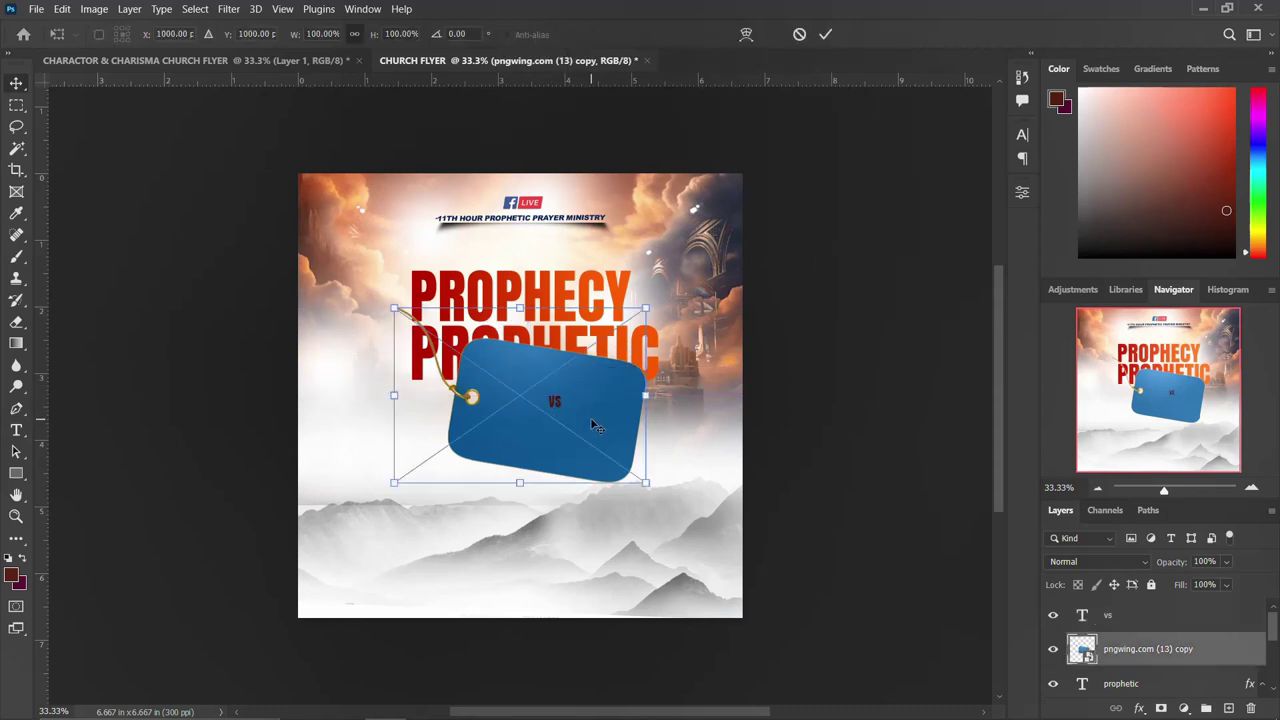
left_click_drag(645, 309, 529, 400)
key("Return")
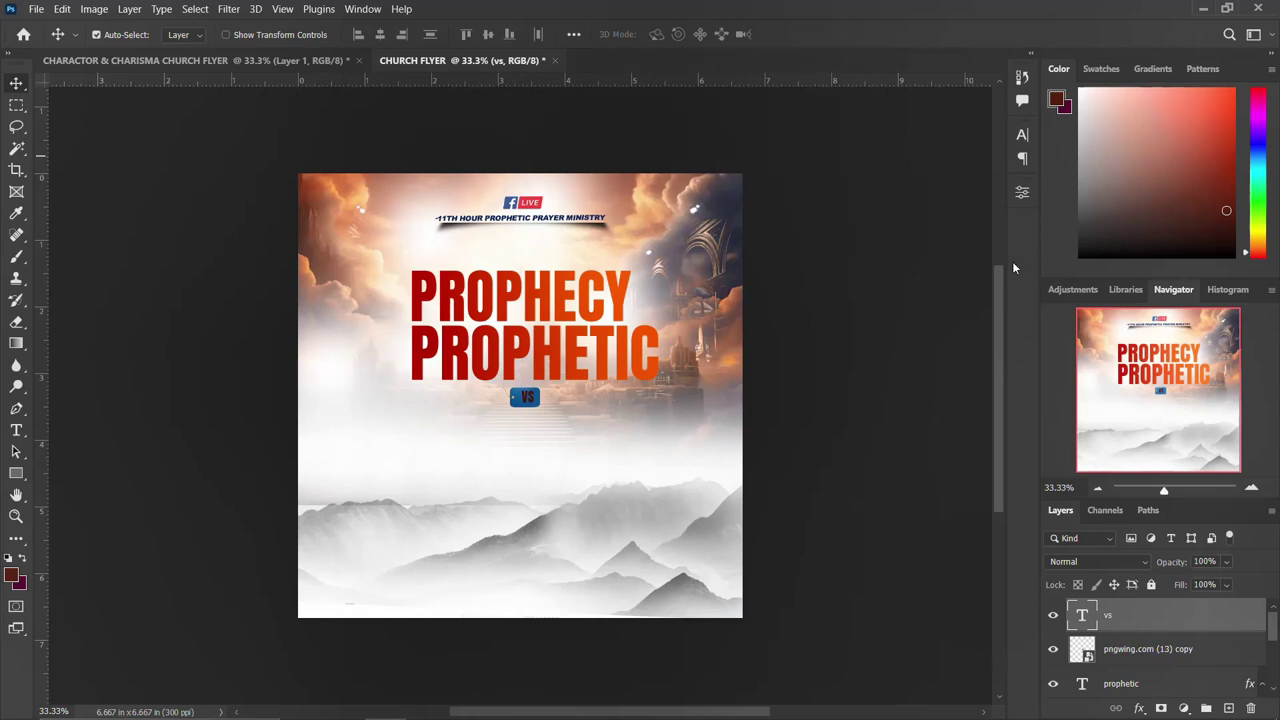
- Colour the vs text near-white, sampled from the flyer
left_click(1022, 134)
left_click(961, 231)
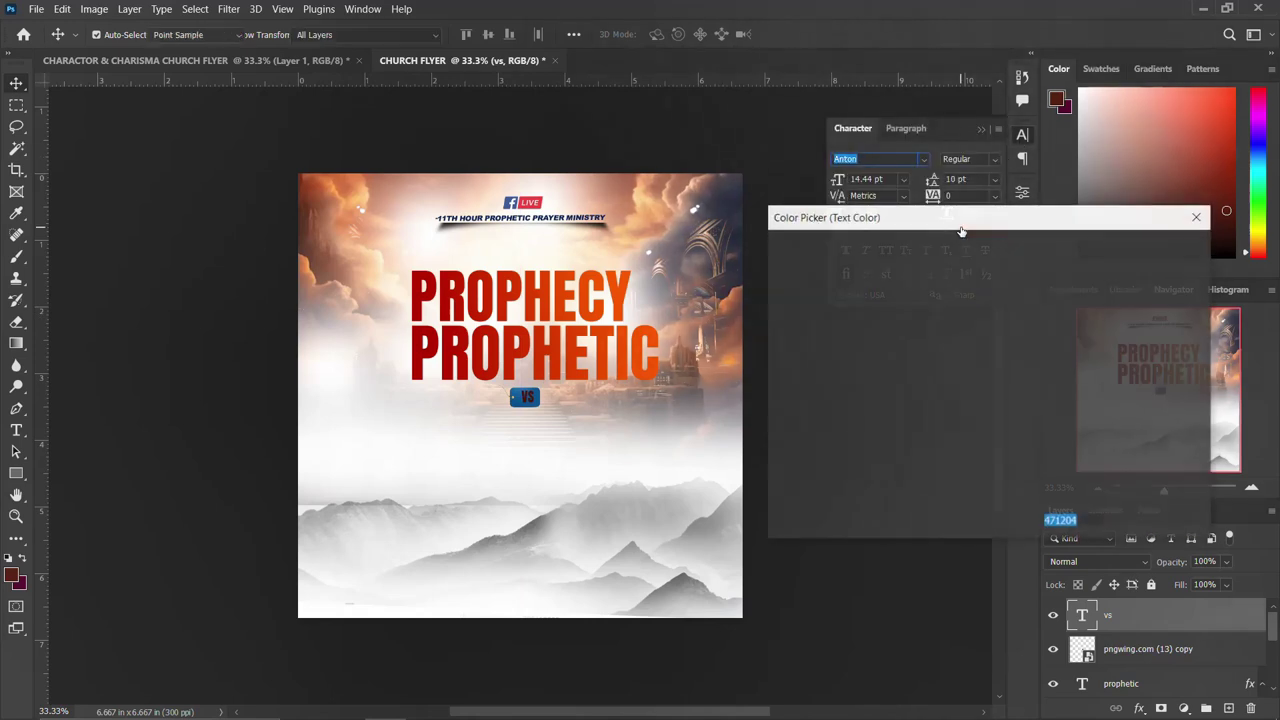
left_click(430, 452)
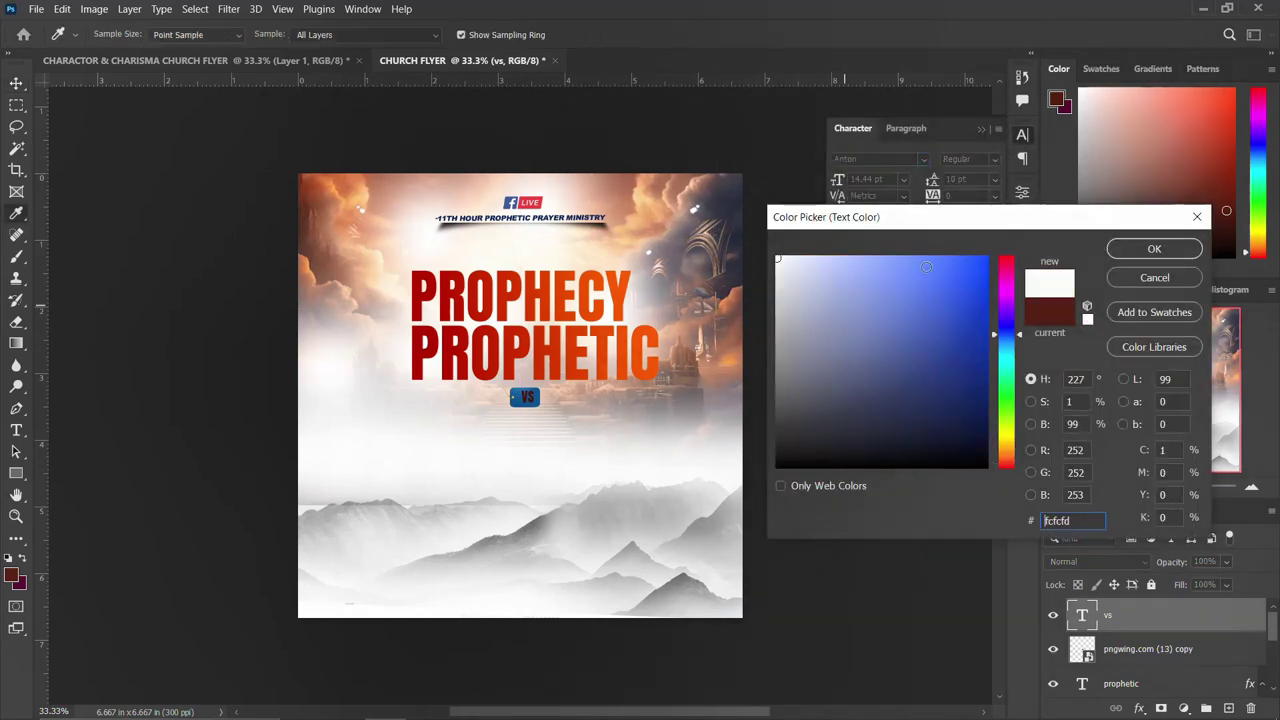
left_click(1154, 248)
key("v")
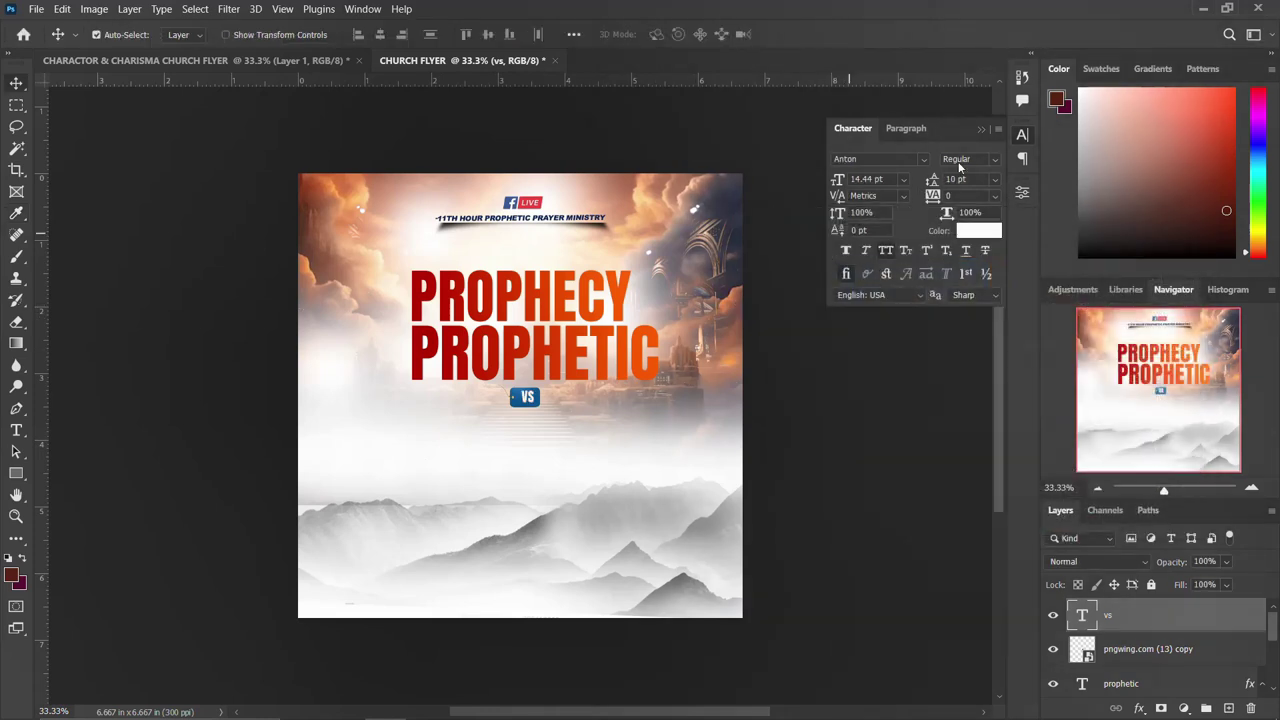
left_click(1017, 144)
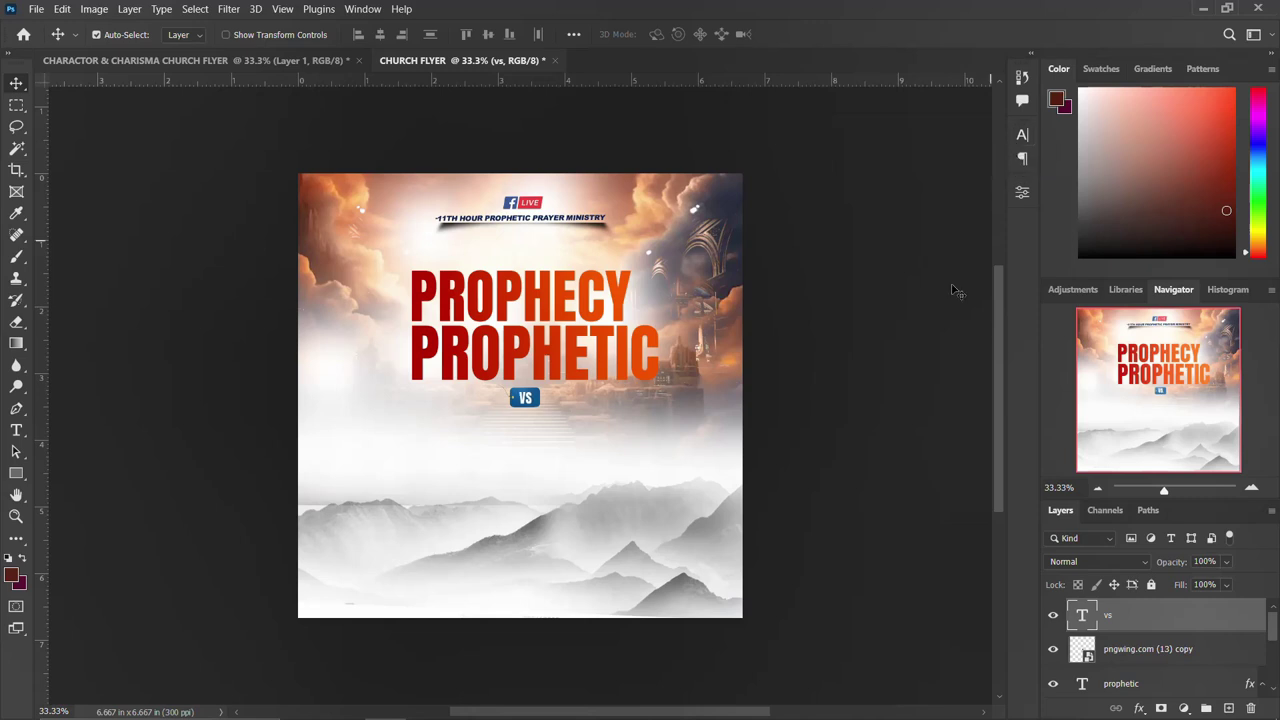
- Move the vs text and blue tag together to the right end of PROPHECY
left_click(1168, 651, "shift")
key("ctrl+t")
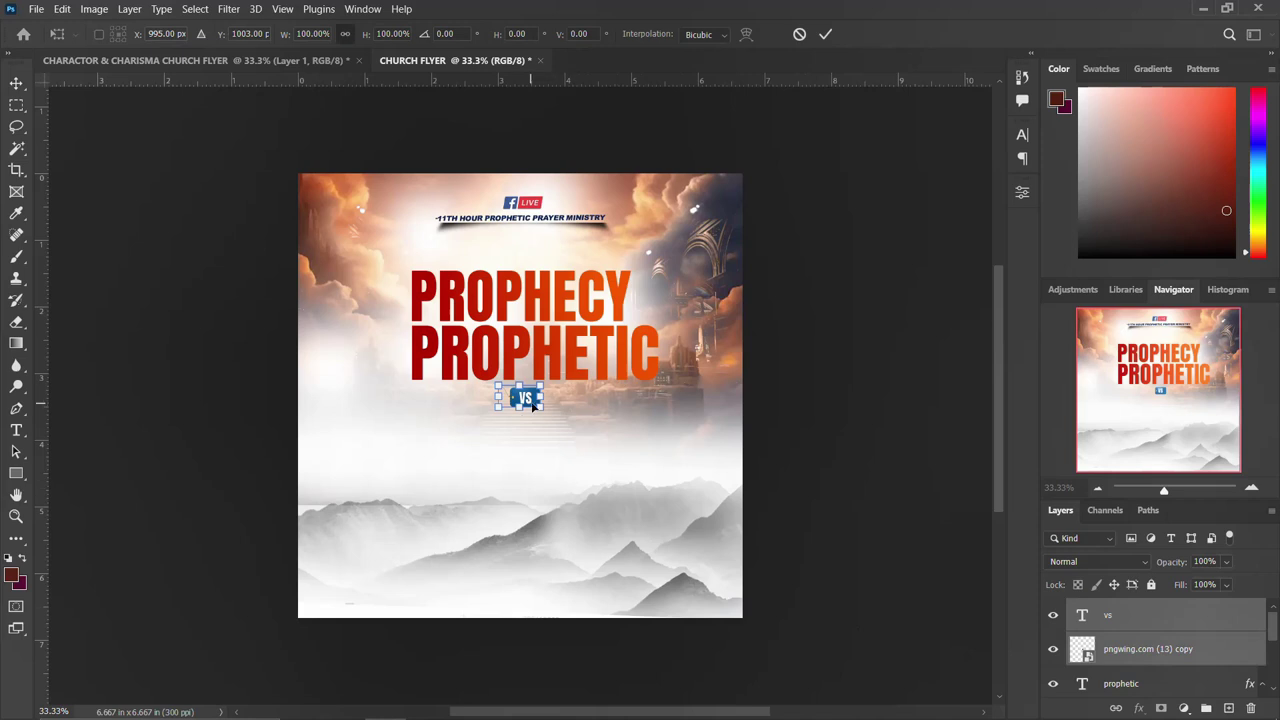
left_click_drag(533, 403, 660, 308)
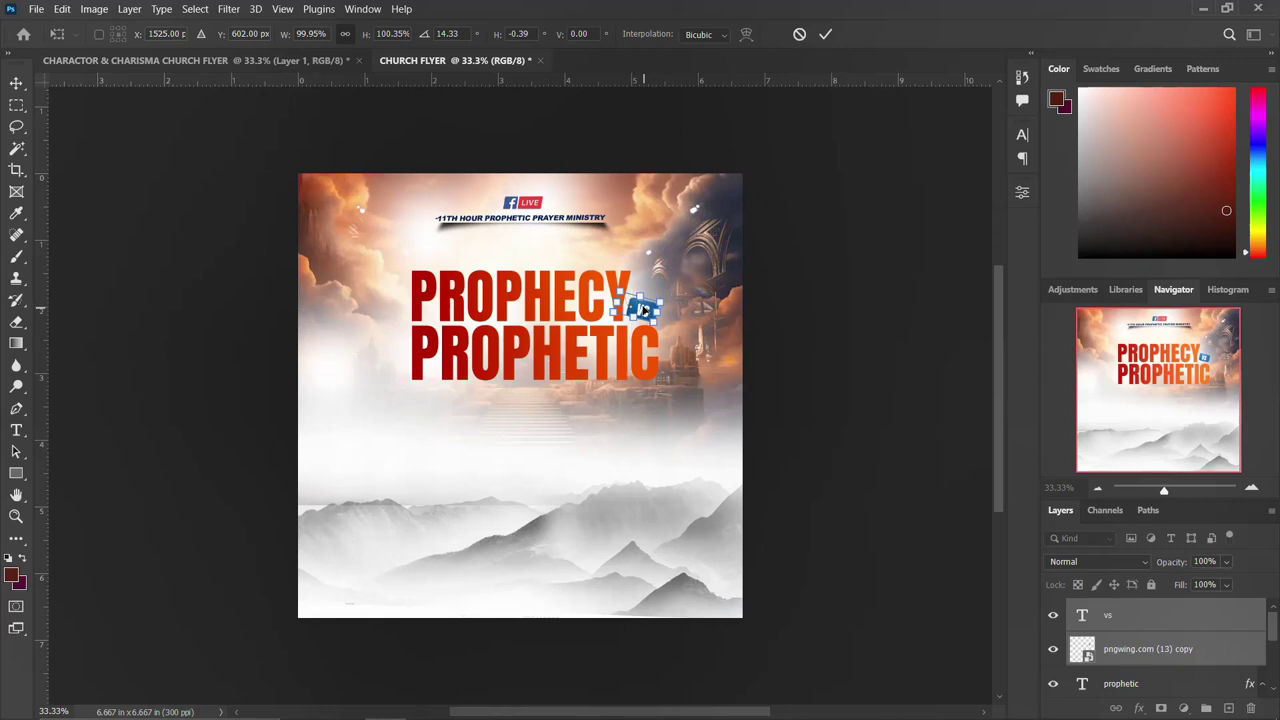
key("Return")
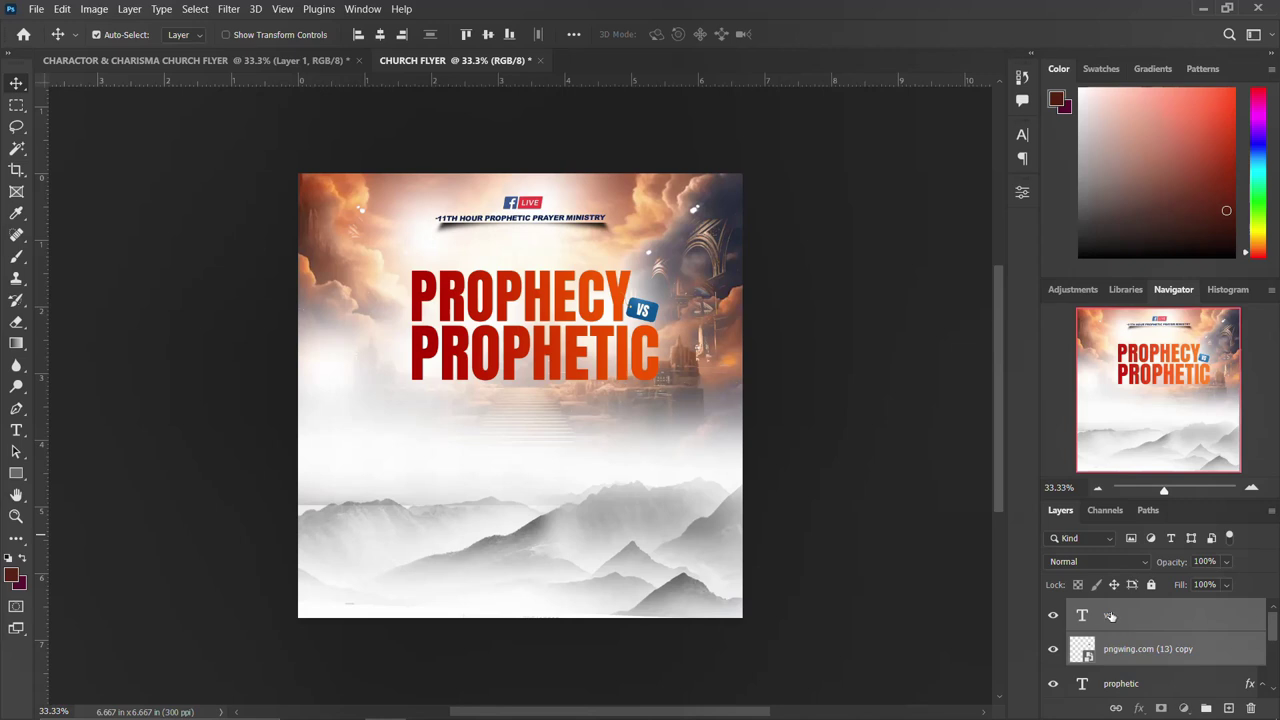
- Group the vs badge and title layers into a group named THEME
left_click(1143, 624)
scroll(1161, 659, "down", 2)
scroll(1161, 659, "down", 1)
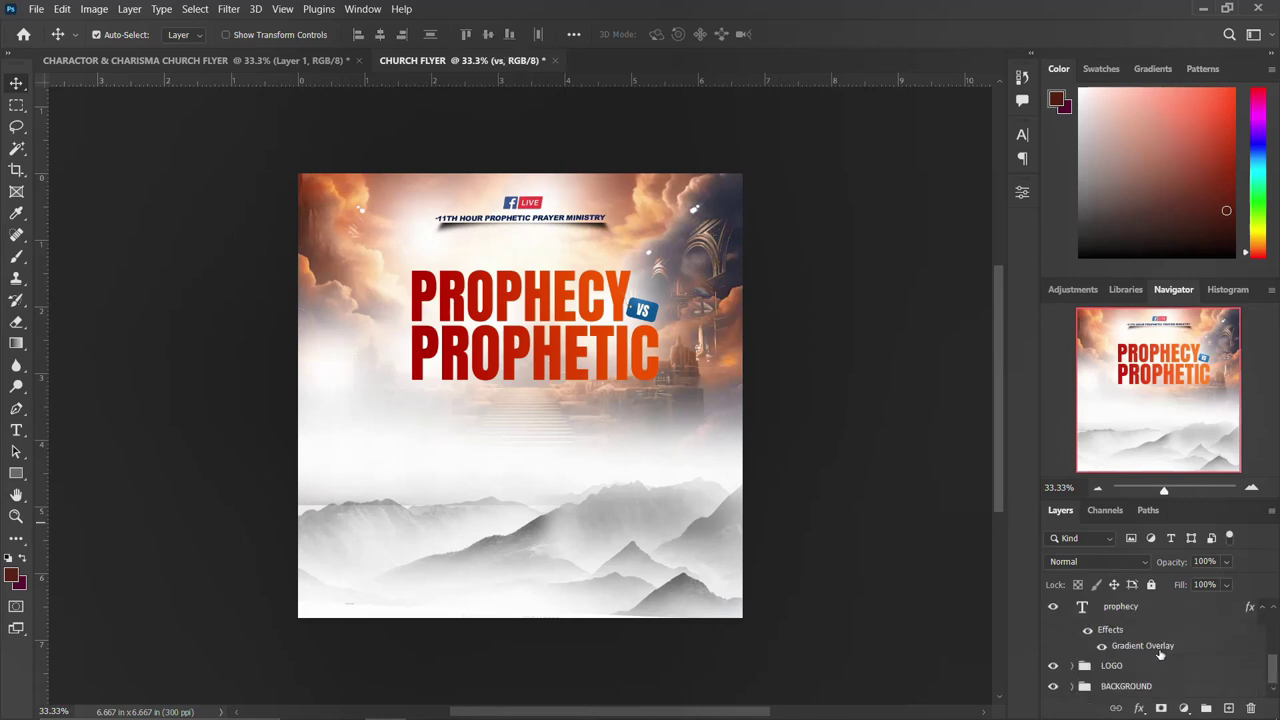
left_click(1131, 606, "shift")
key("ctrl+g")
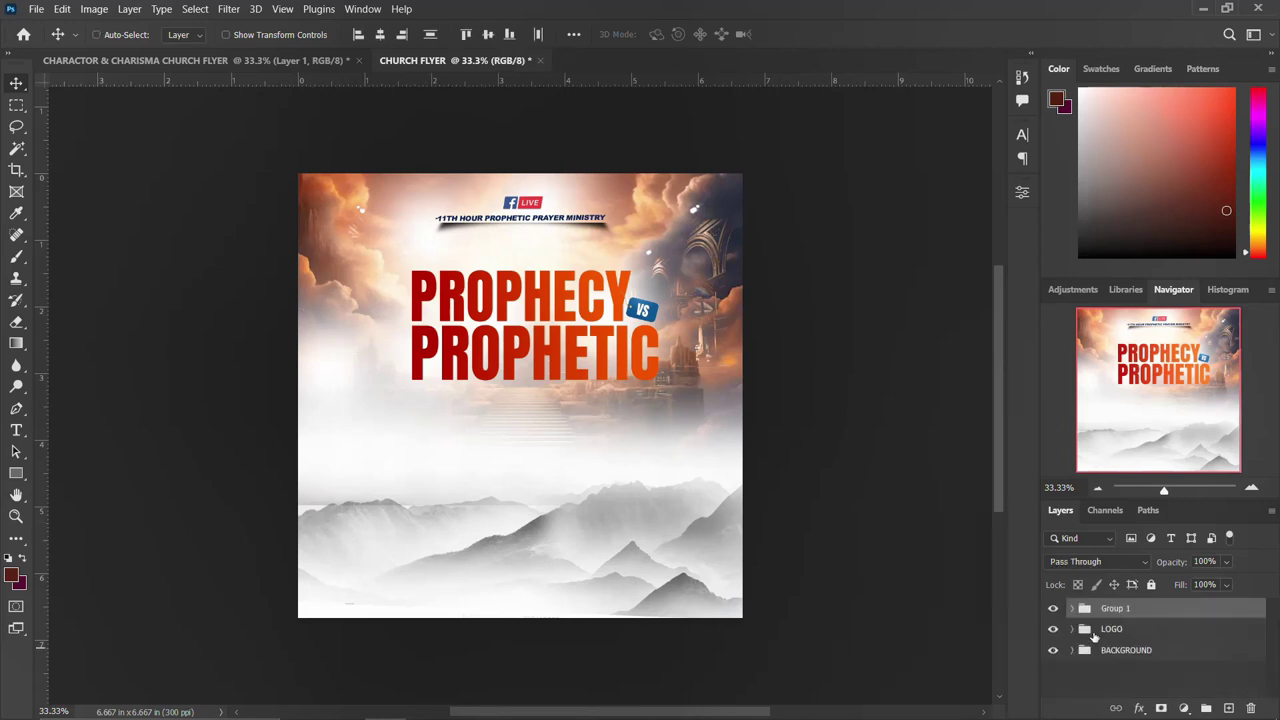
double_click(1114, 608)
type("THEME")
key("Return")
left_click(1051, 610)
left_click(1052, 610)
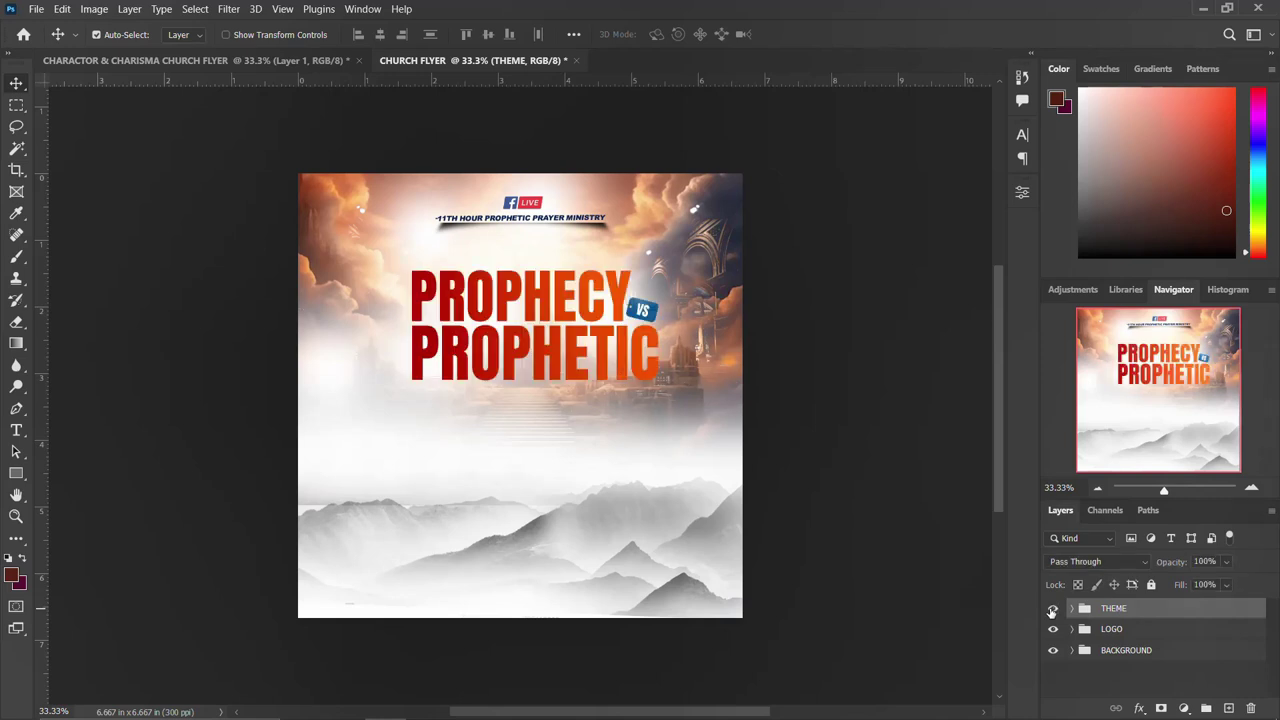
- Paste the date from the notes as new text below the title in Ballega font
left_click(510, 700)
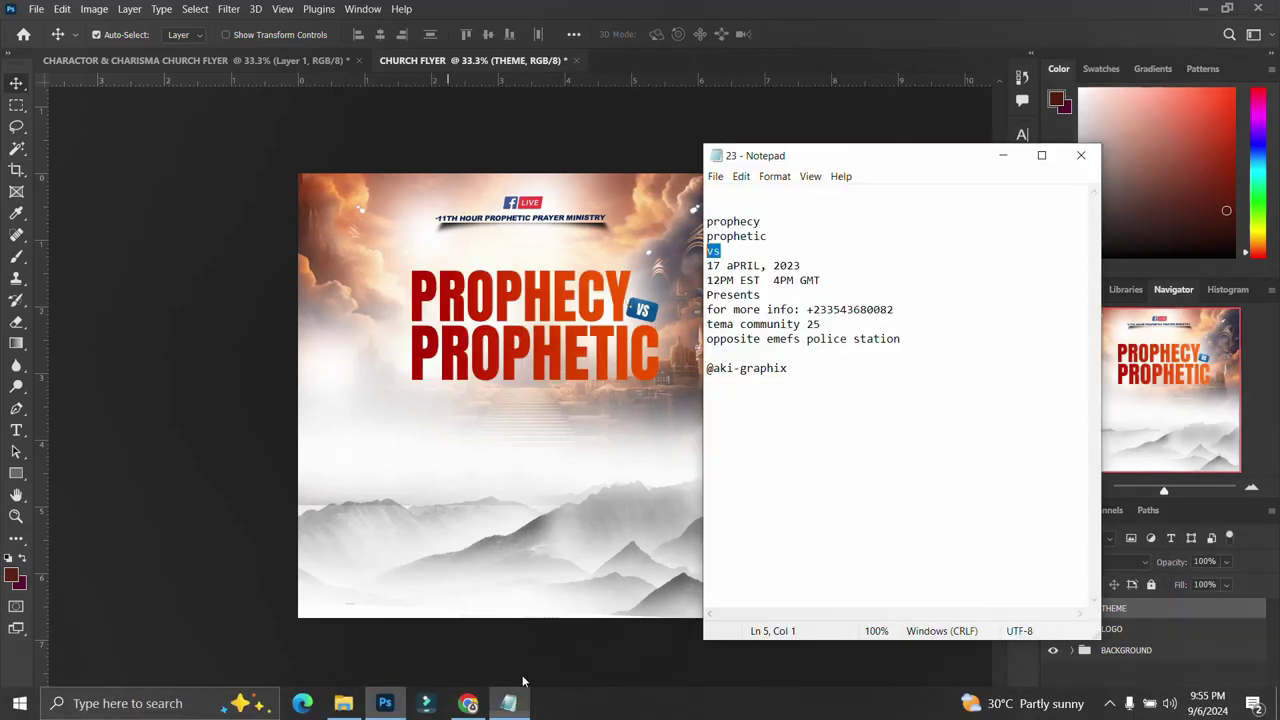
key("Right")
key("shift+Down")
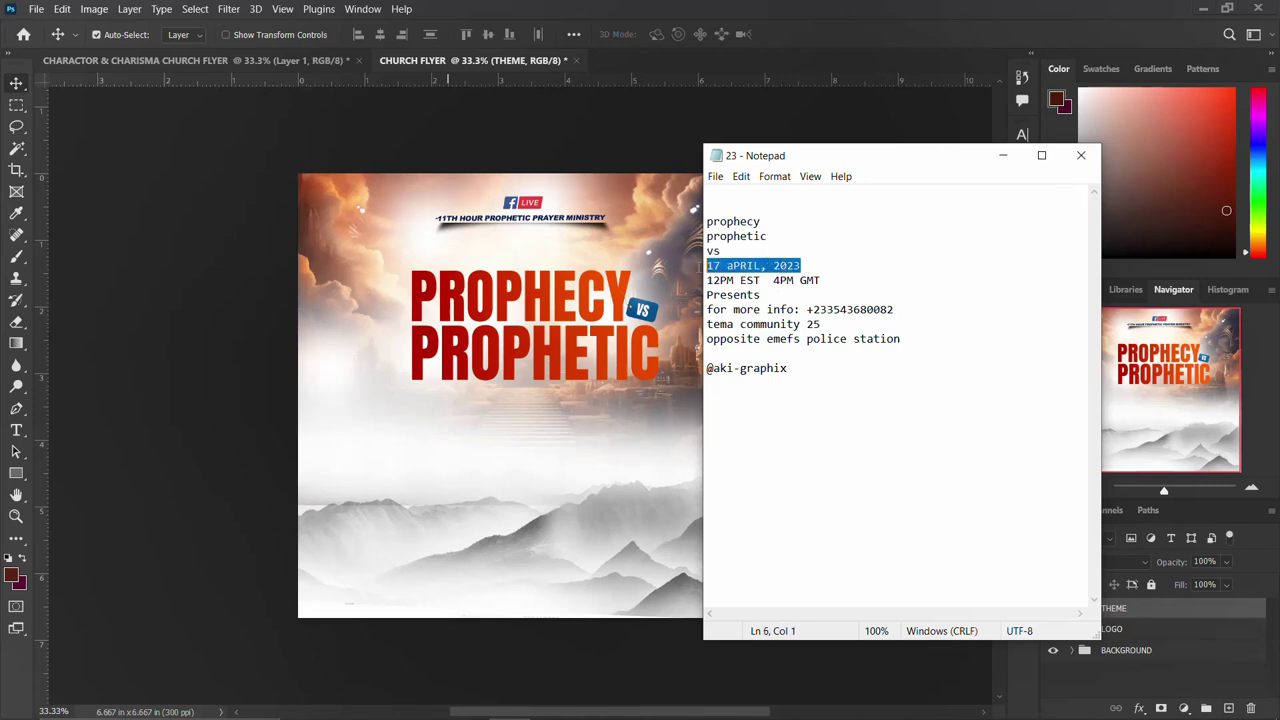
left_click(632, 302)
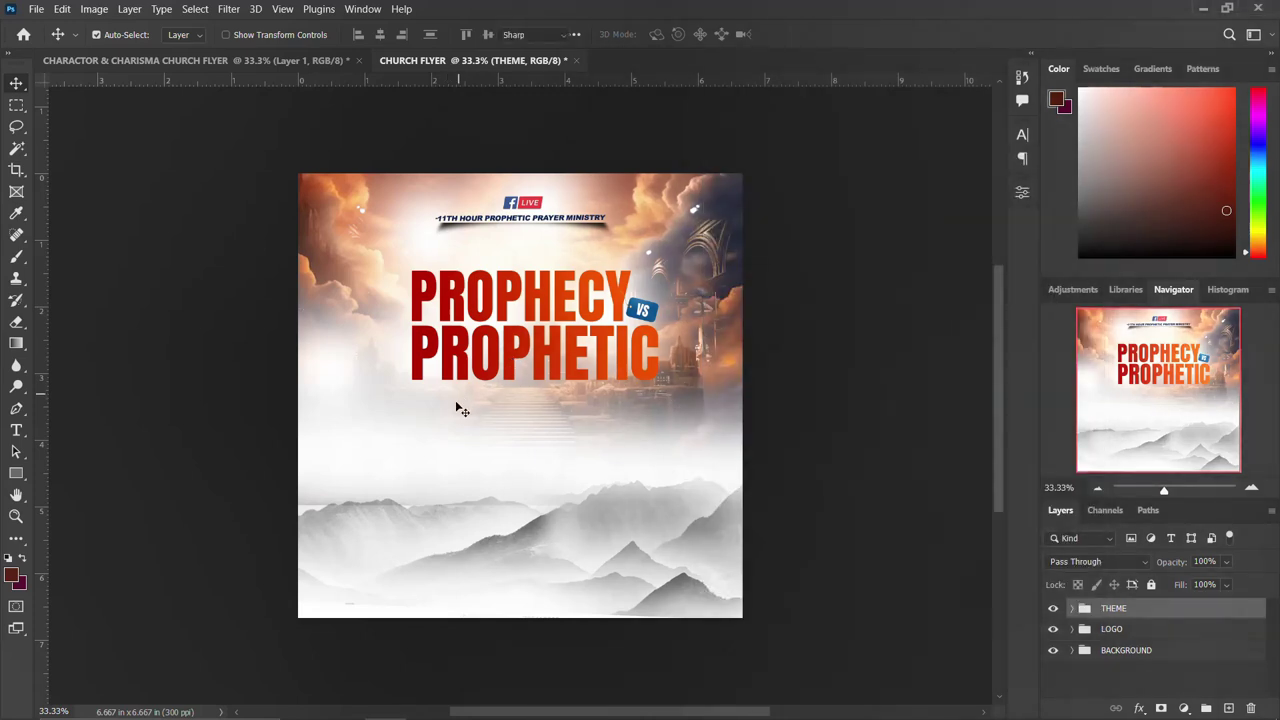
left_click(16, 431)
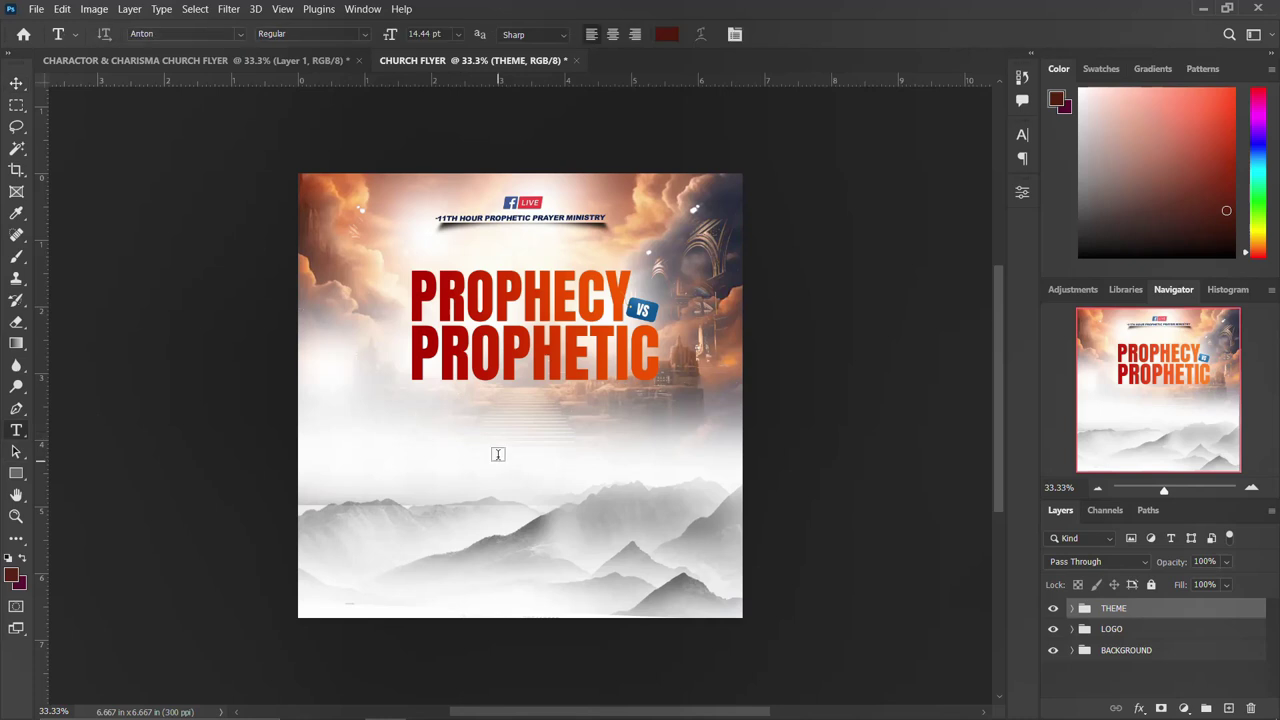
left_click(428, 409)
type("17 APRIL, 2023")
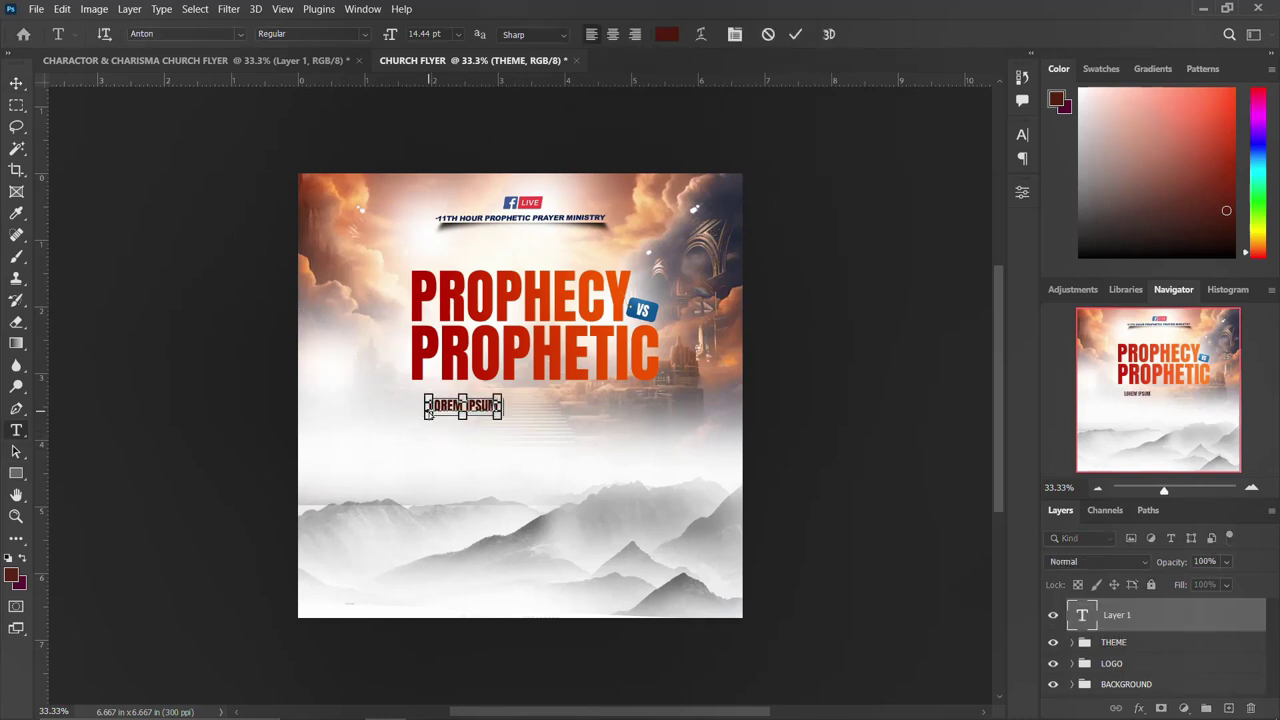
key("ctrl+Return")
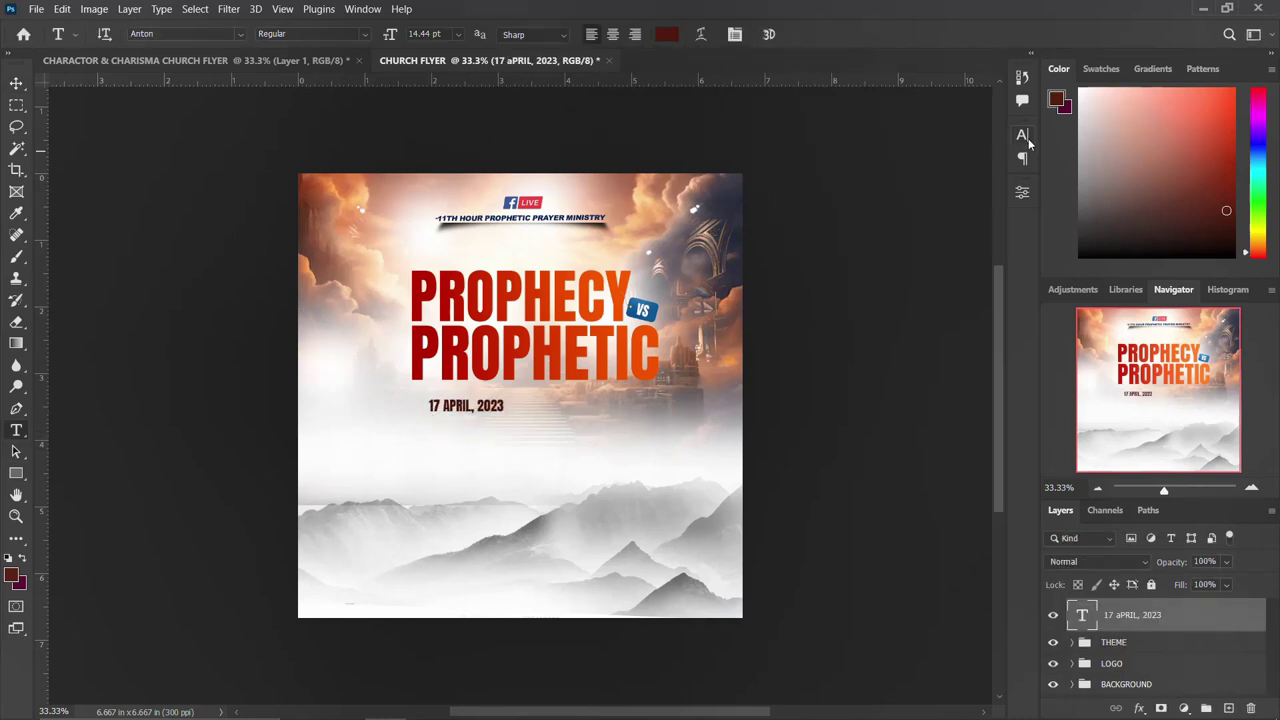
left_click(1022, 134)
left_click(924, 160)
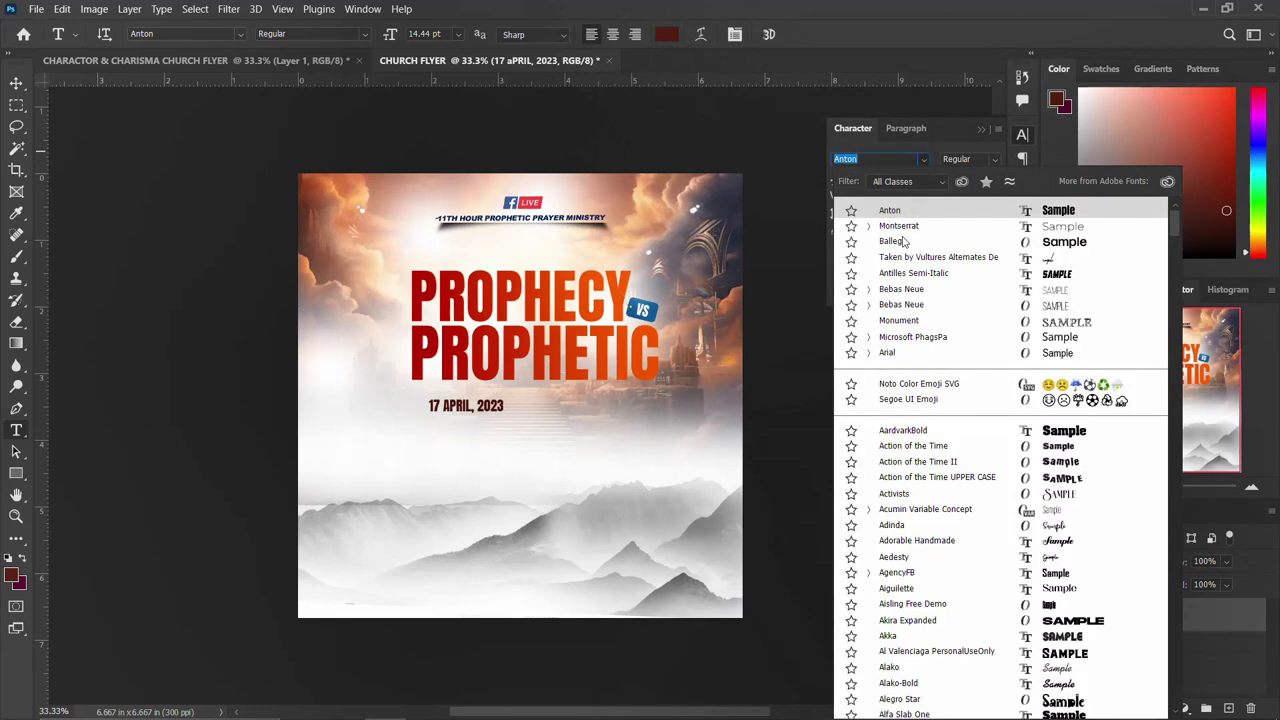
left_click(893, 242)
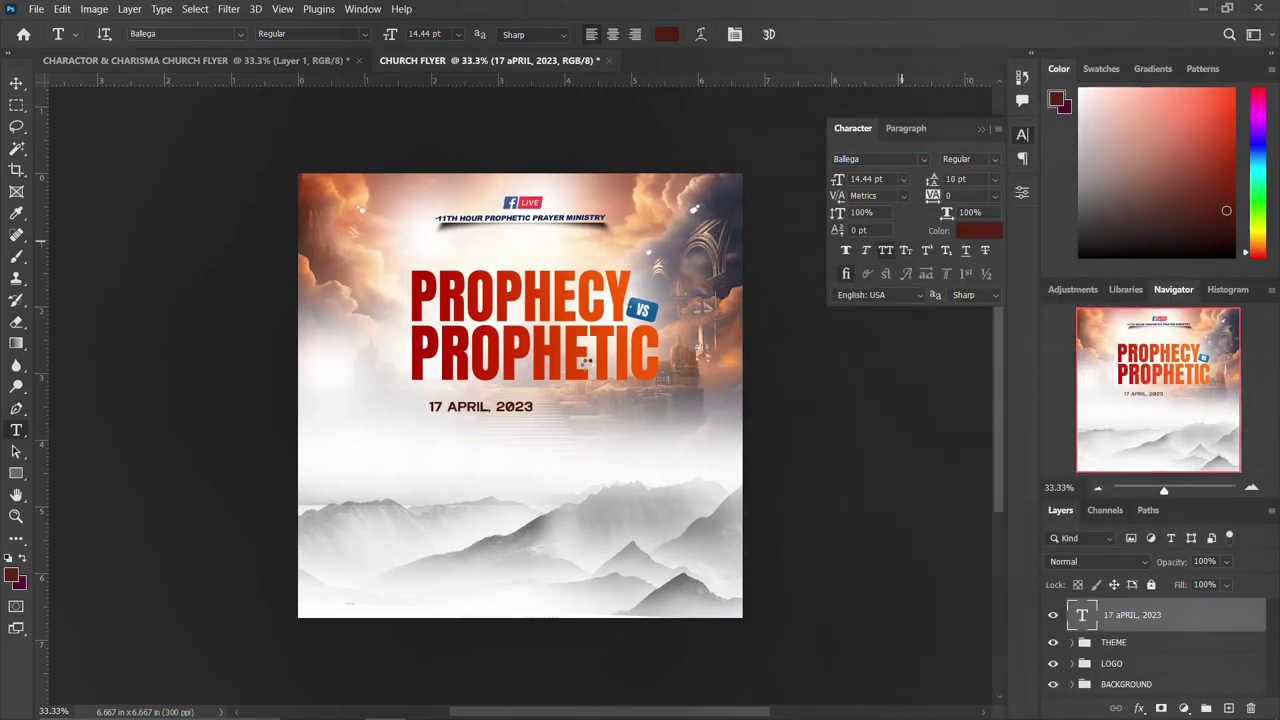
- Move the year onto its own line at 21 pt and change it to 2024
left_click(493, 404)
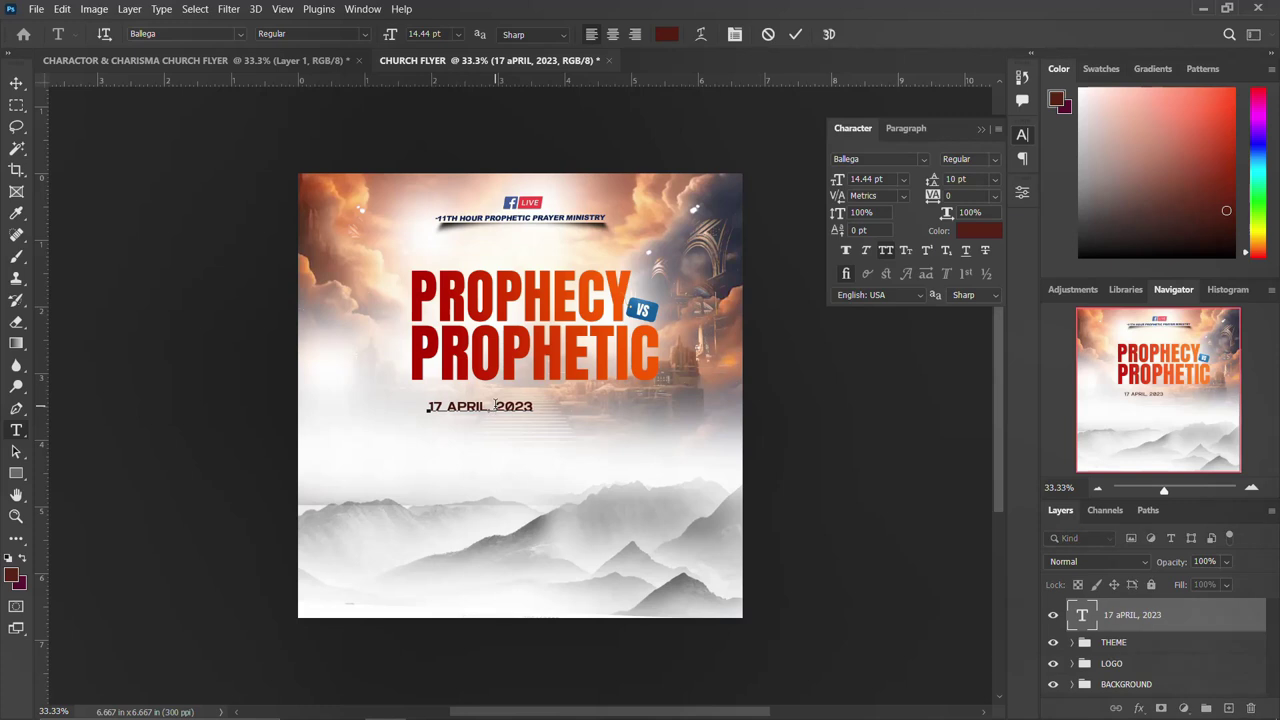
key("Return")
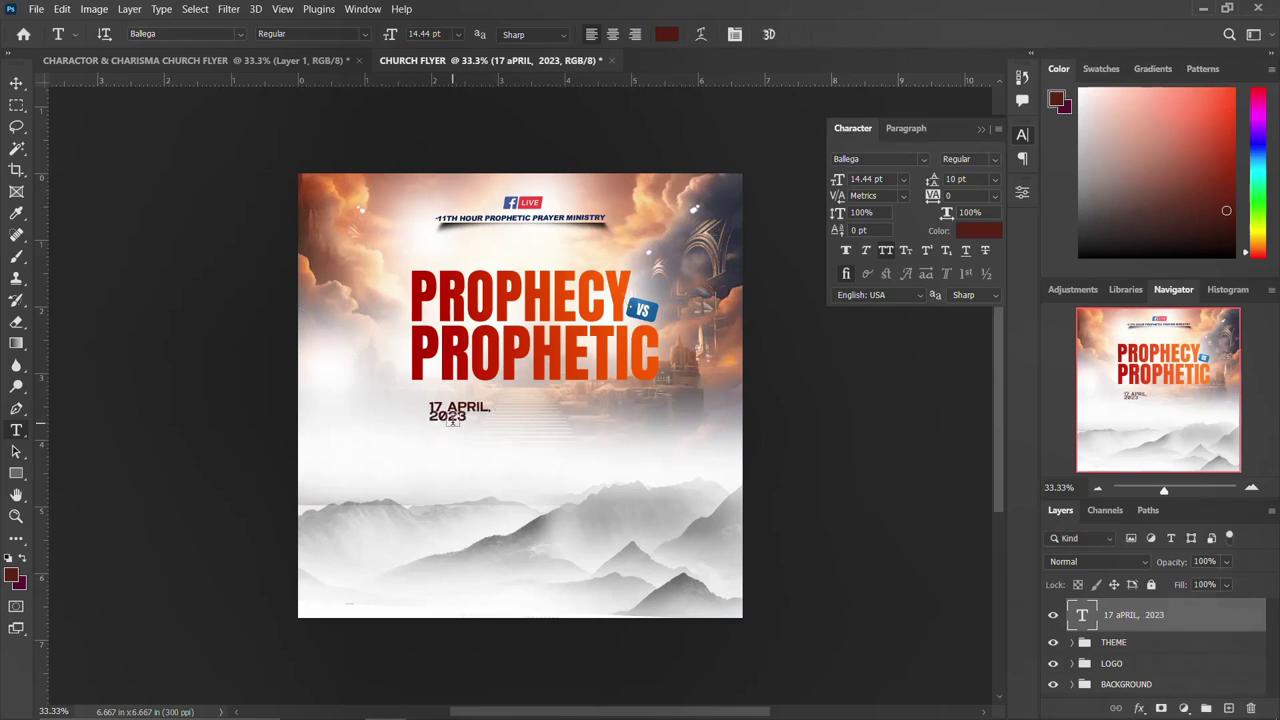
key("shift+End")
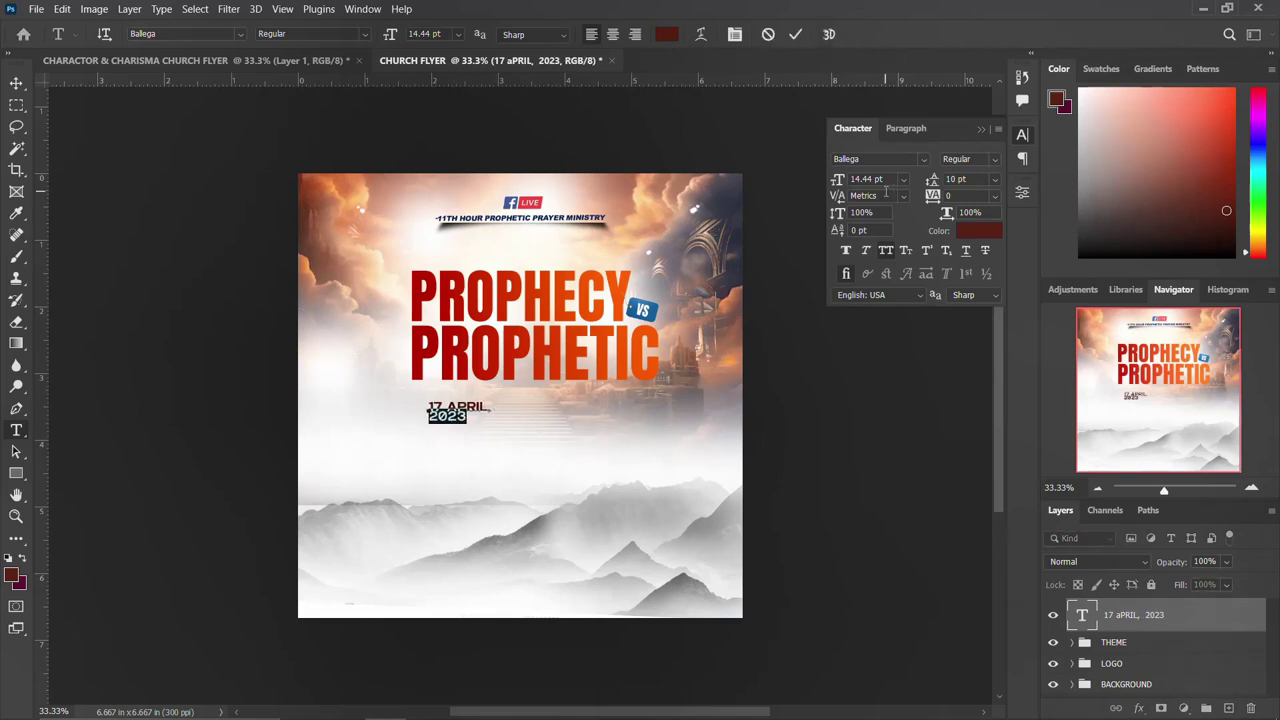
left_click(866, 179)
double_click(866, 179)
type("21")
key("Return")
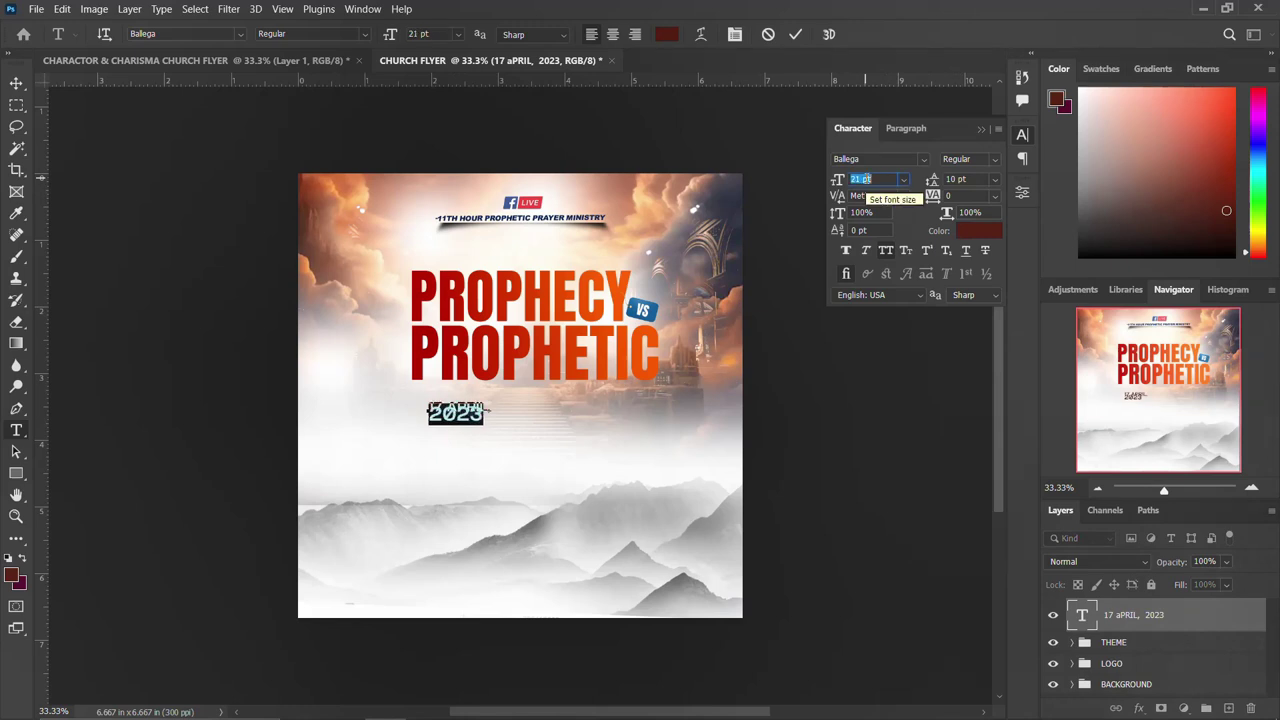
left_click(1022, 135)
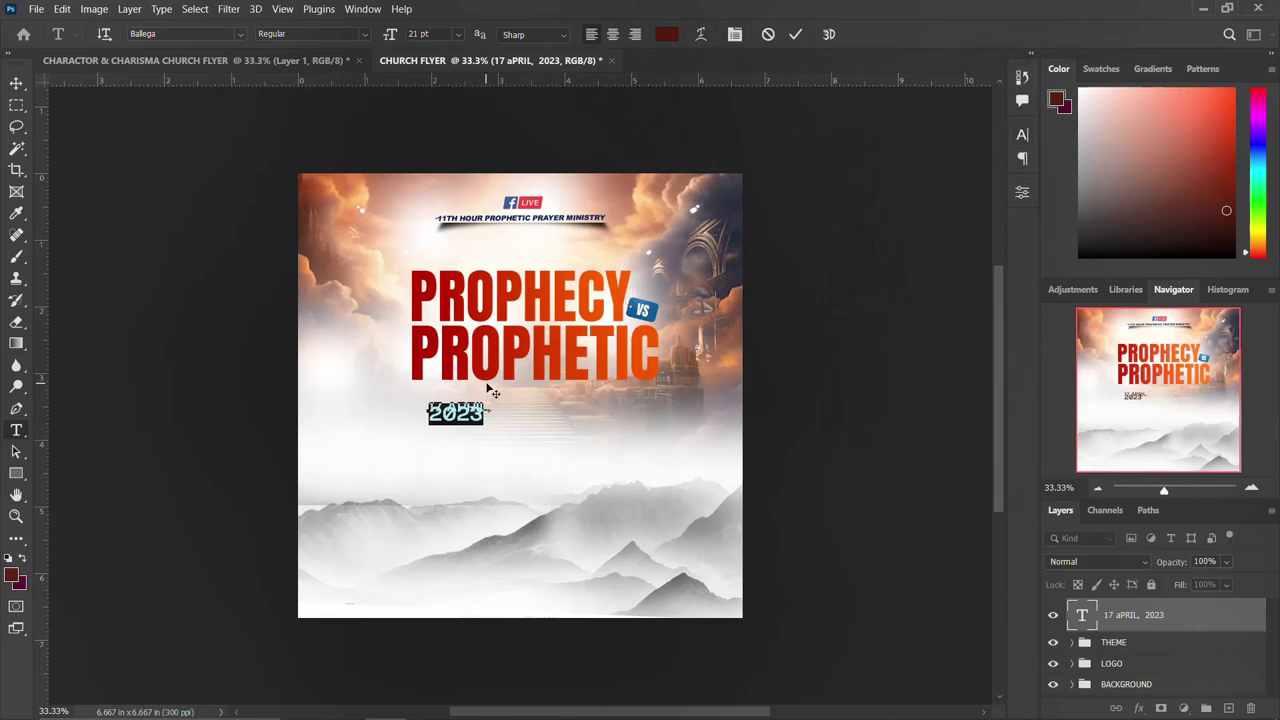
left_click_drag(470, 410, 492, 408)
type("4")
key("ctrl+Return")
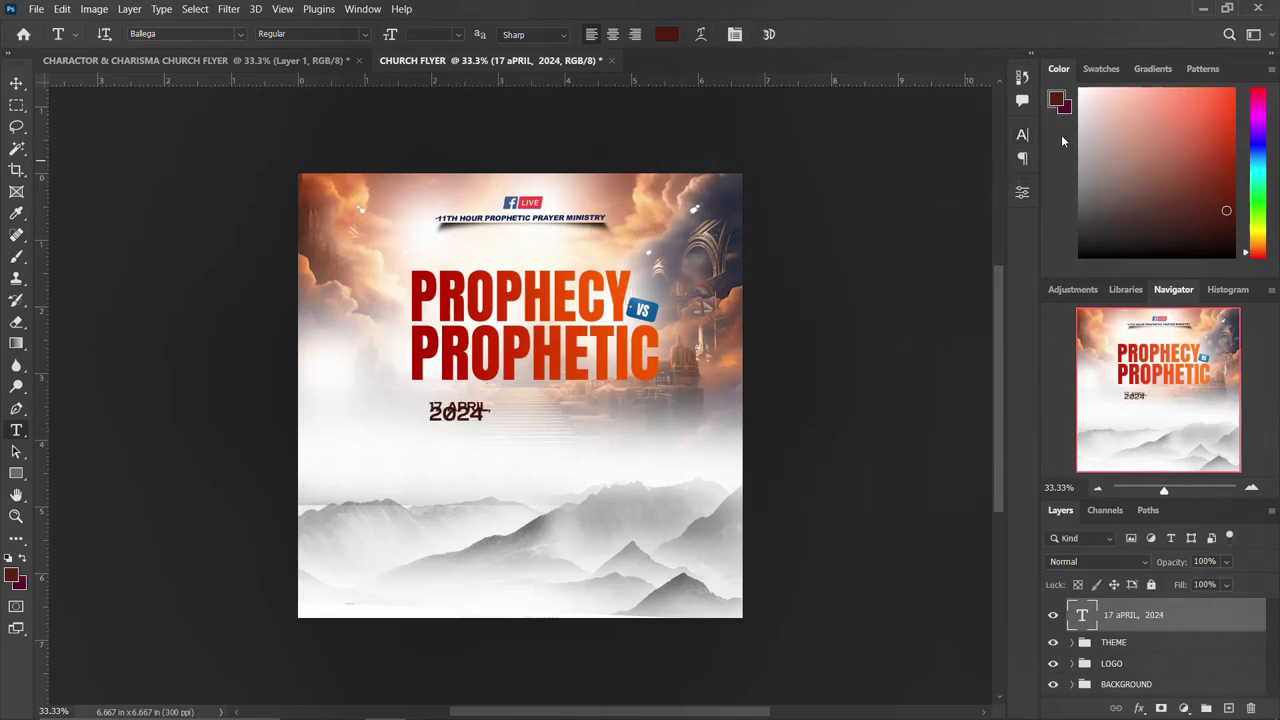
- Adjust the date's line spacing and Alt-drag a copy beside the original
left_click(1021, 135)
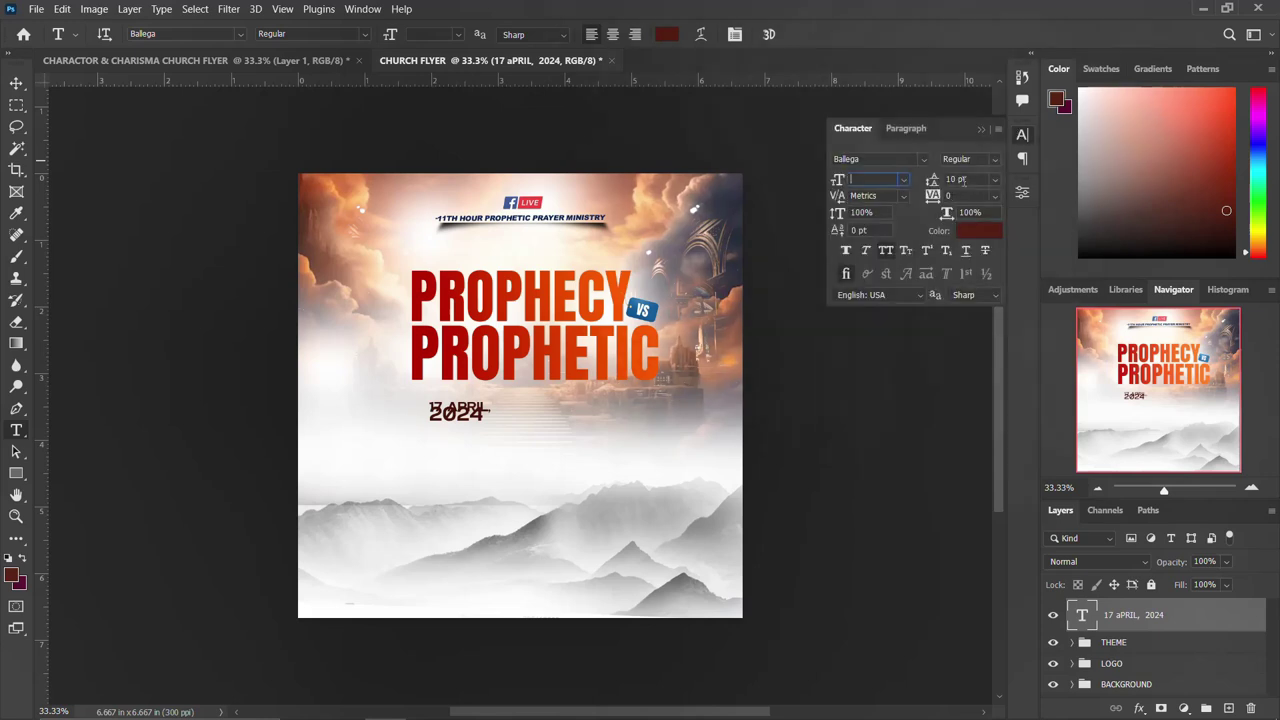
left_click(972, 178)
scroll(970, 178, "up", 4)
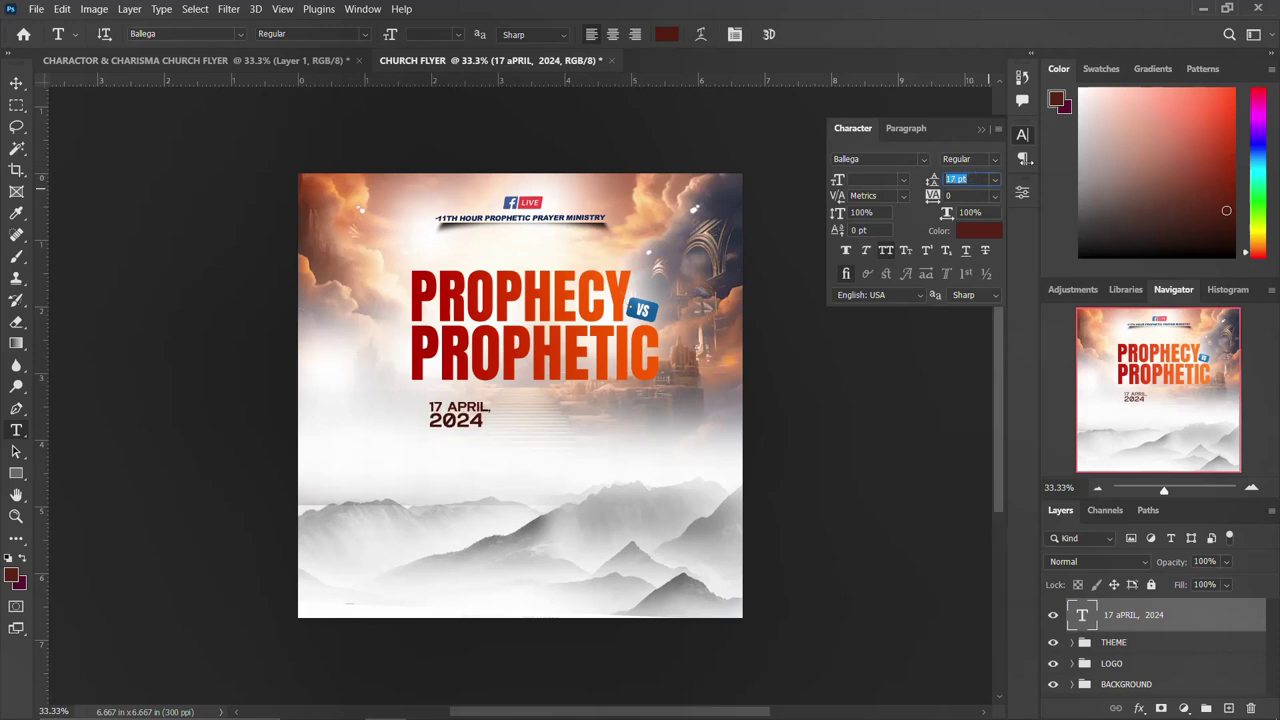
left_click(1030, 137)
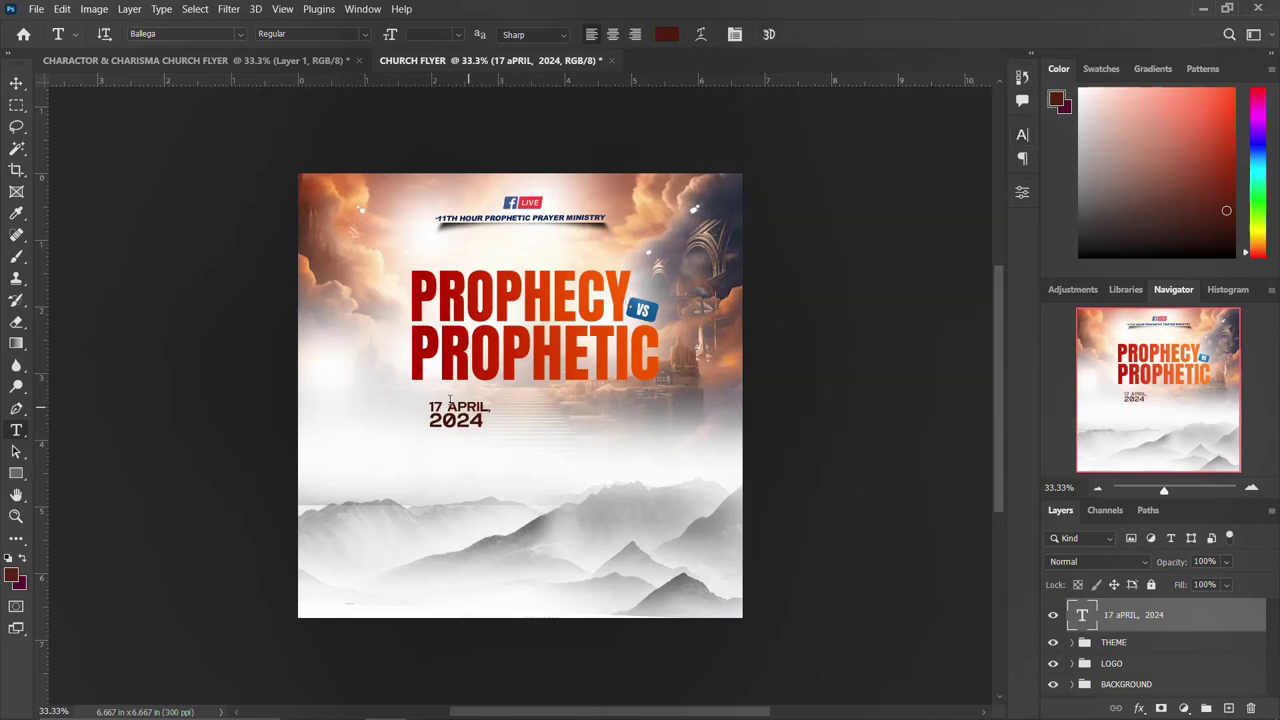
key("v")
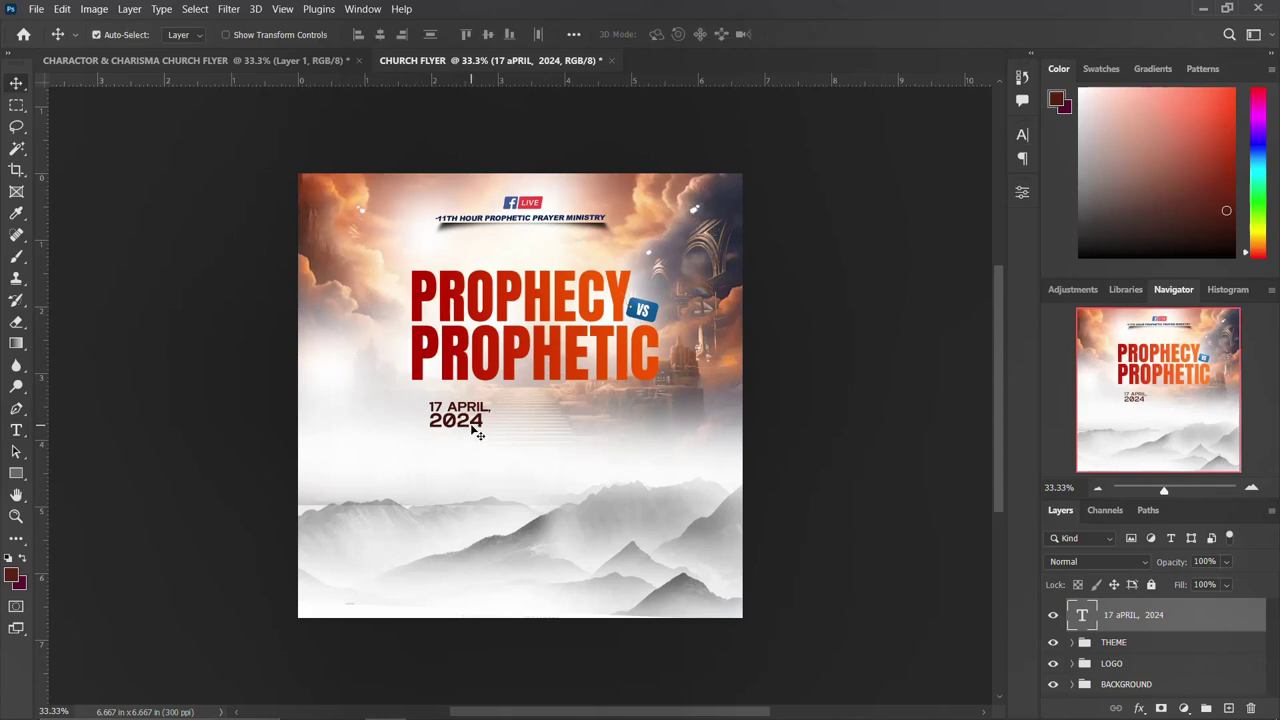
left_click_drag(457, 418, 543, 418)
- Replace the copied date's text with '12PM EST 4PM GMT' from the notes
key("Up")
key("Up")
key("Up")
key("Up")
key("Up")
key("Up")
key("Up")
key("Up")
key("Up")
key("Up")
key("Up")
key("Up")
left_click(508, 703)
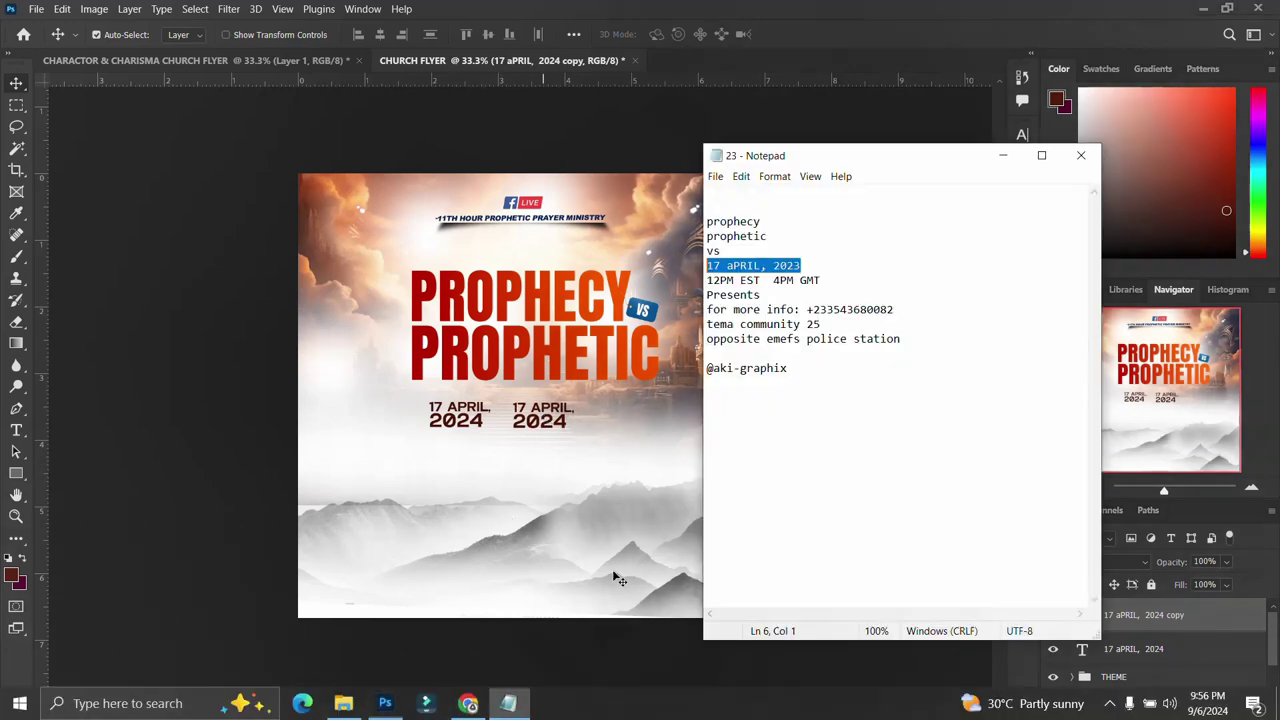
left_click_drag(707, 280, 707, 295)
key("ctrl+c")
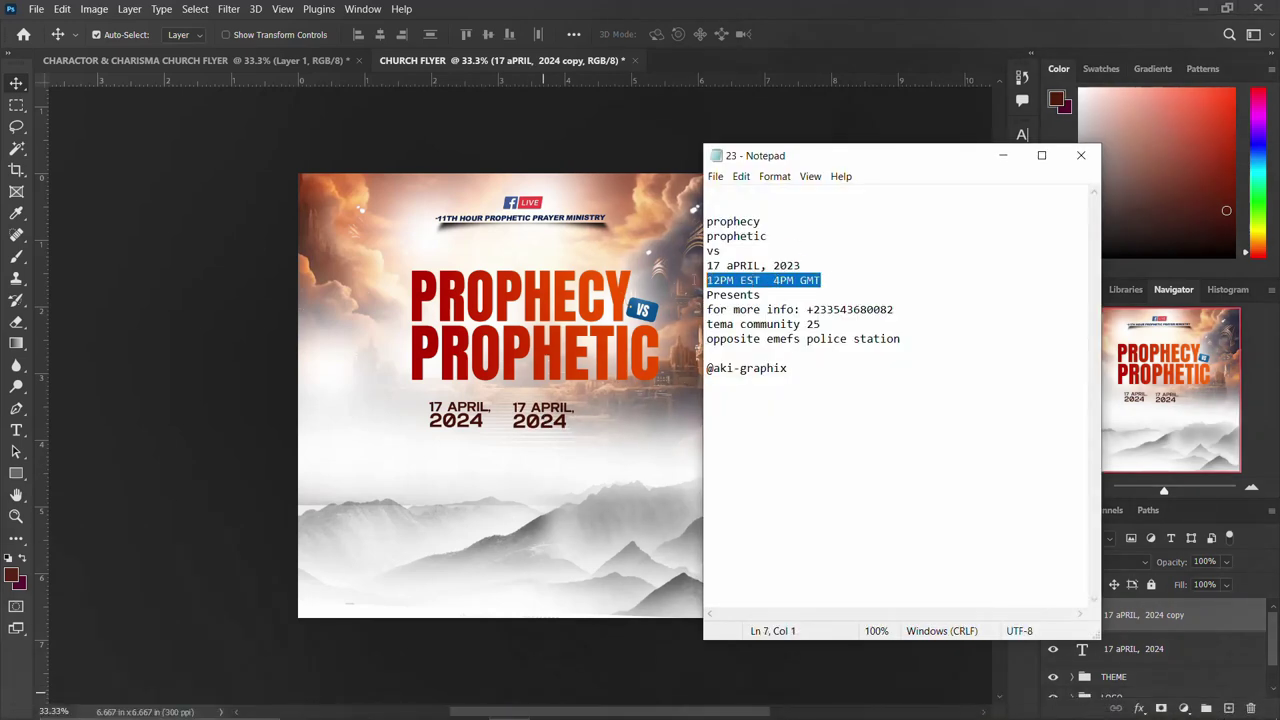
left_click(567, 422)
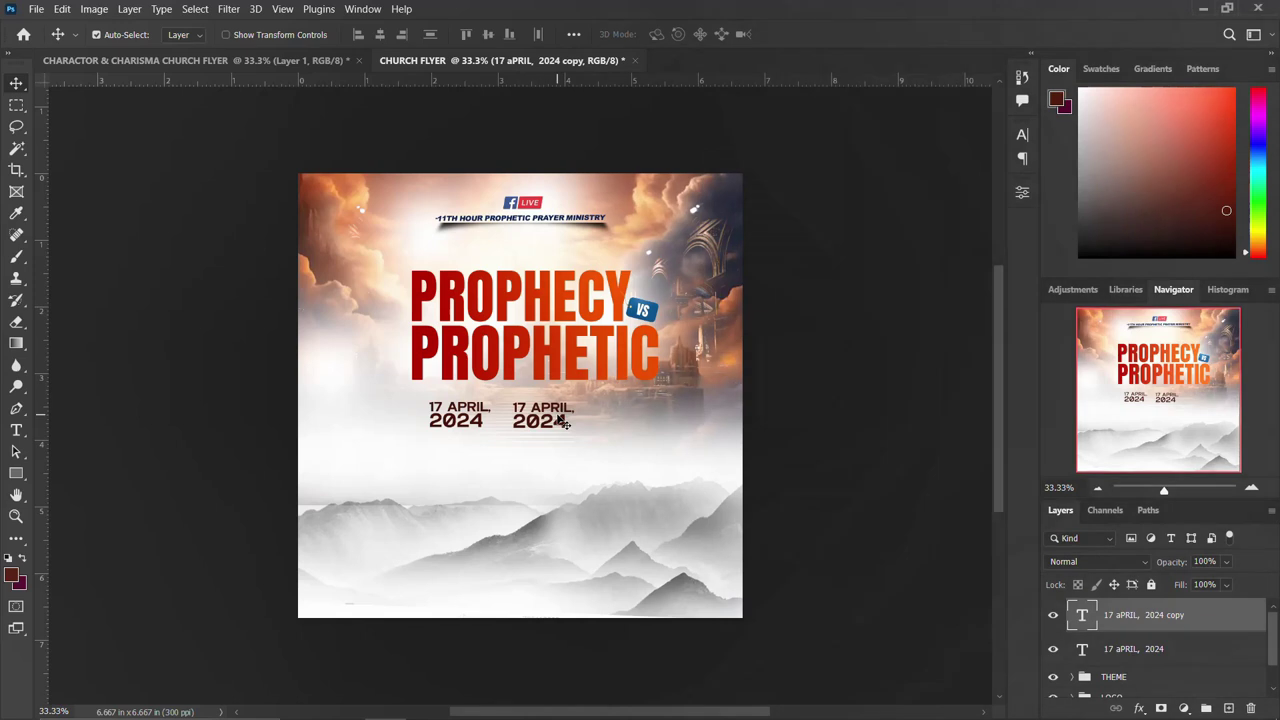
key("t")
left_click(533, 421)
key("ctrl+a")
left_click(514, 407)
key("ctrl+v")
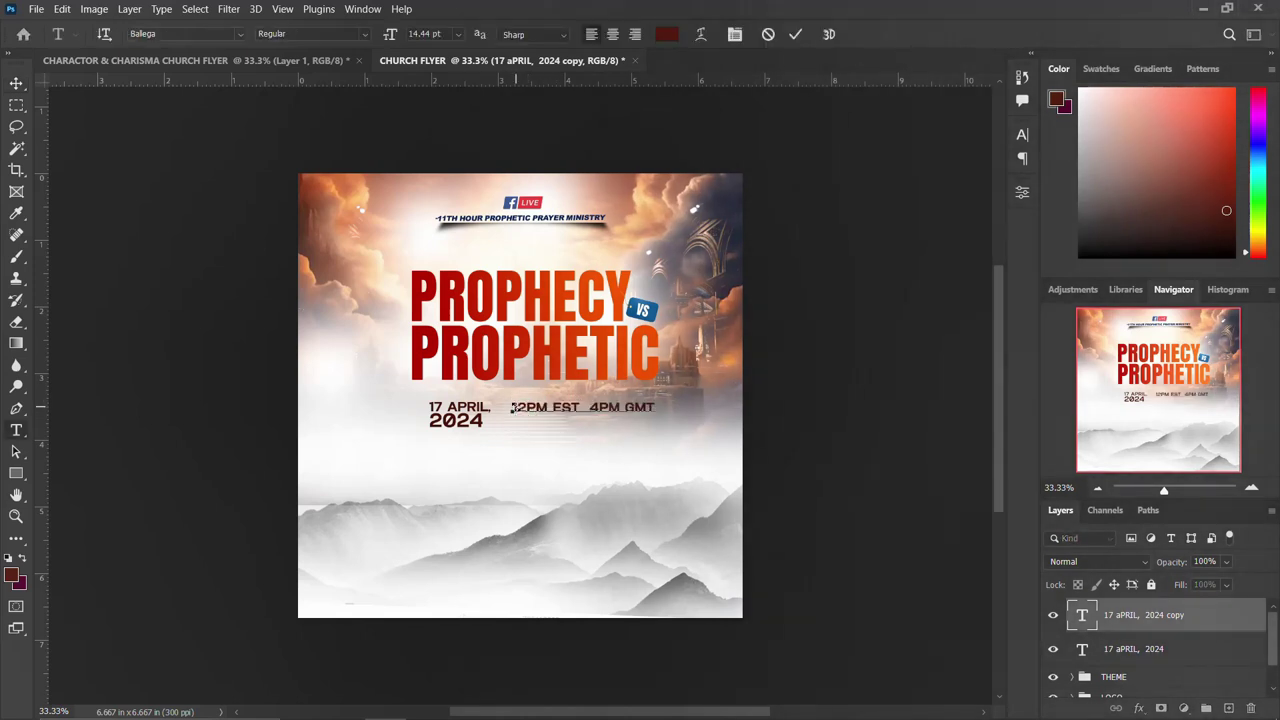
key("ctrl+Return")
- Break 4PM GMT onto its own line and set the leading to 15 pt
key("v")
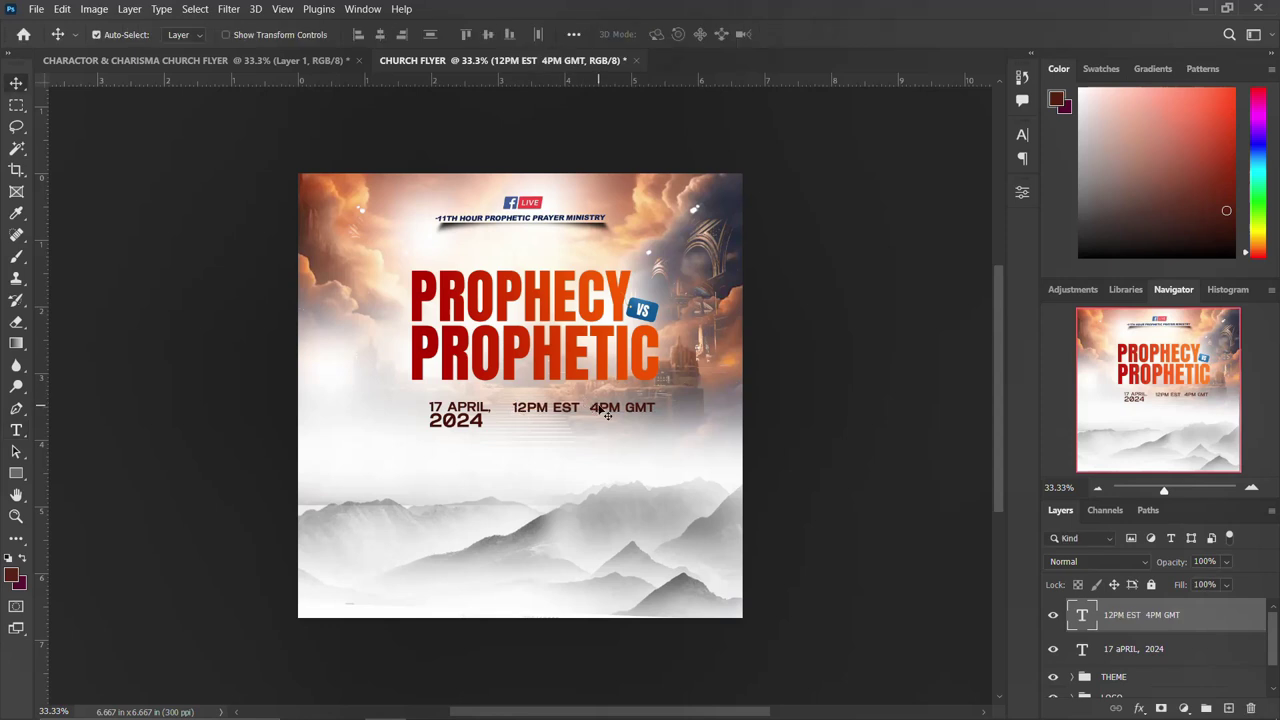
double_click(607, 413)
left_click(589, 407)
key("Return")
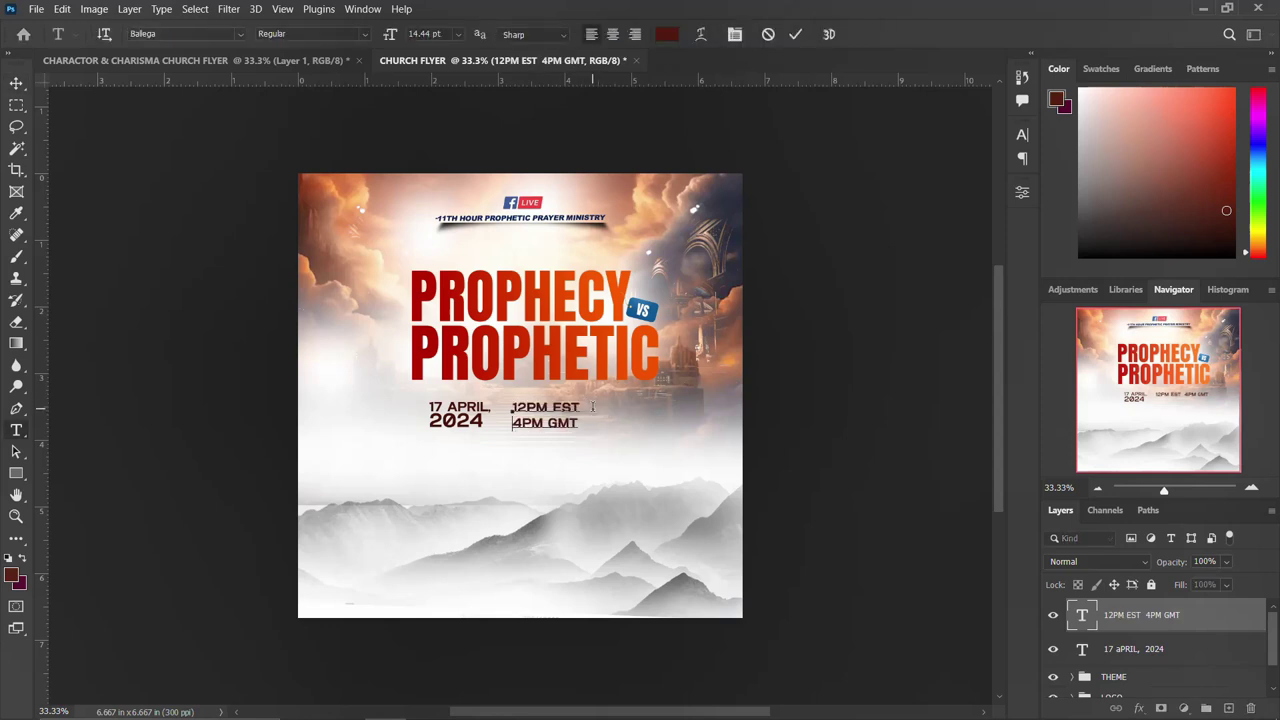
key("ctrl+Return")
key("v")
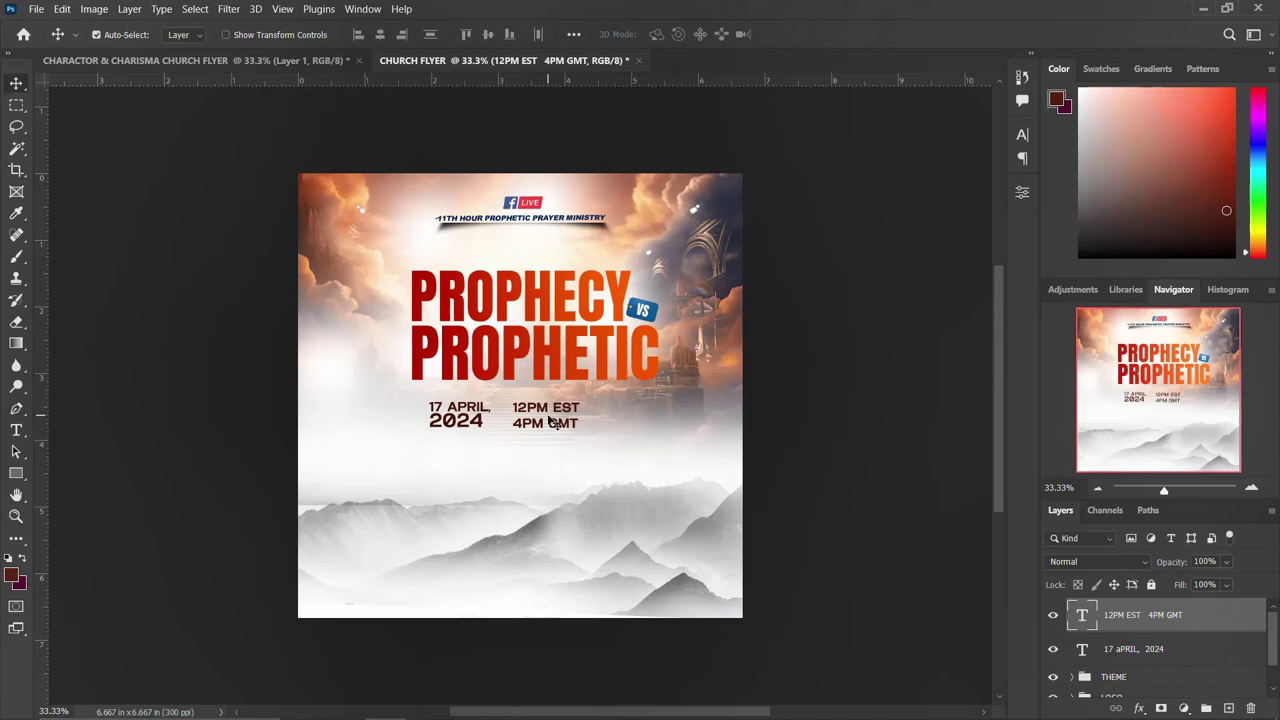
left_click(1024, 137)
type("15")
key("Return")
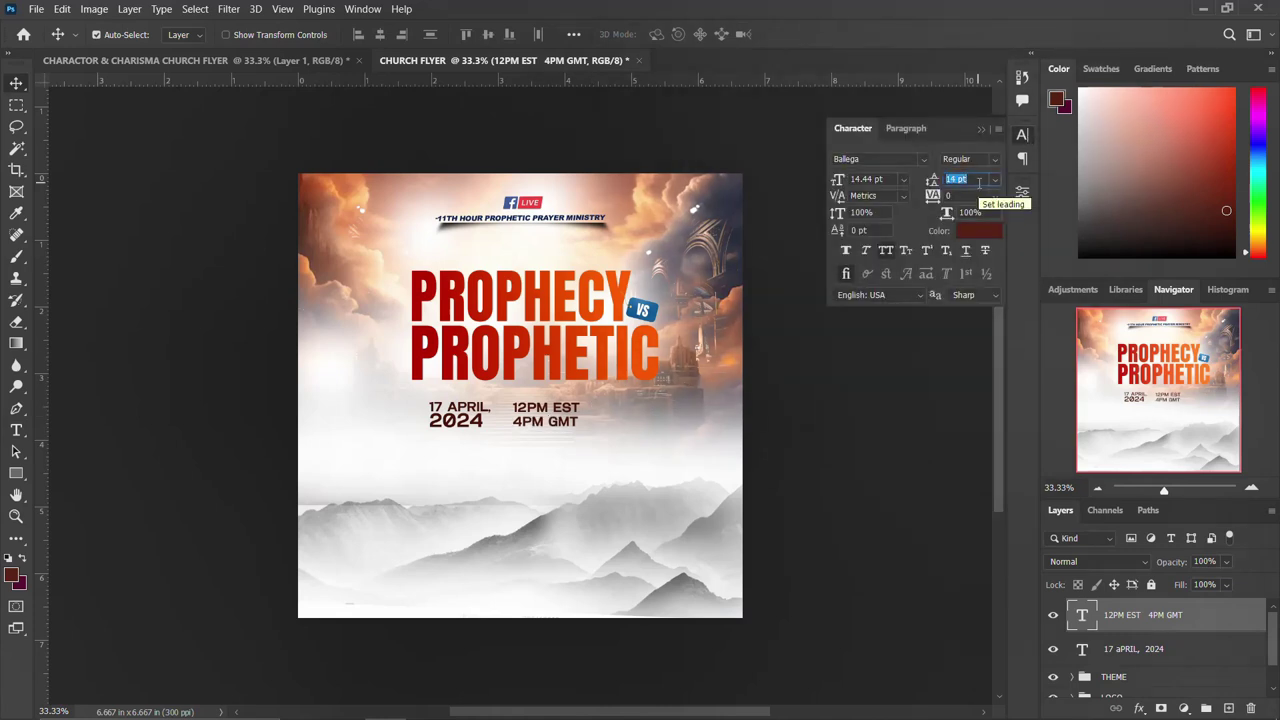
left_click(1024, 140)
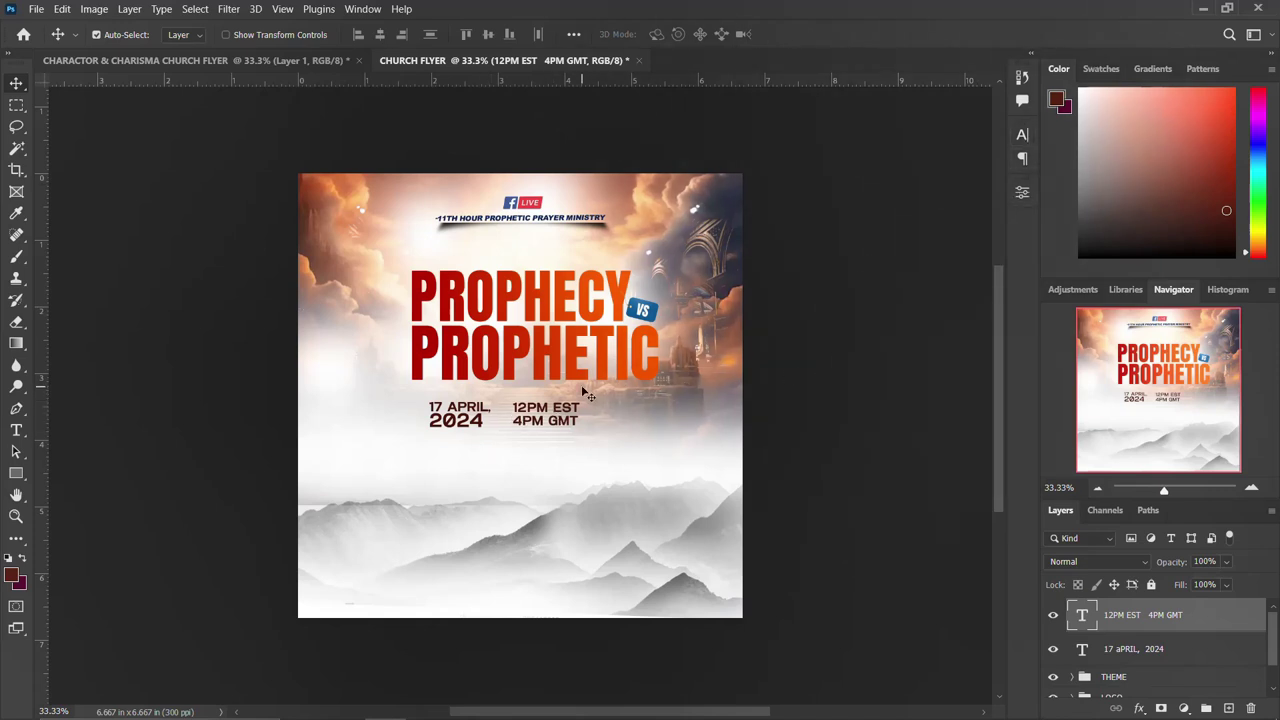
- Add a new guide layout of 6 columns and 6 rows
left_click(282, 10)
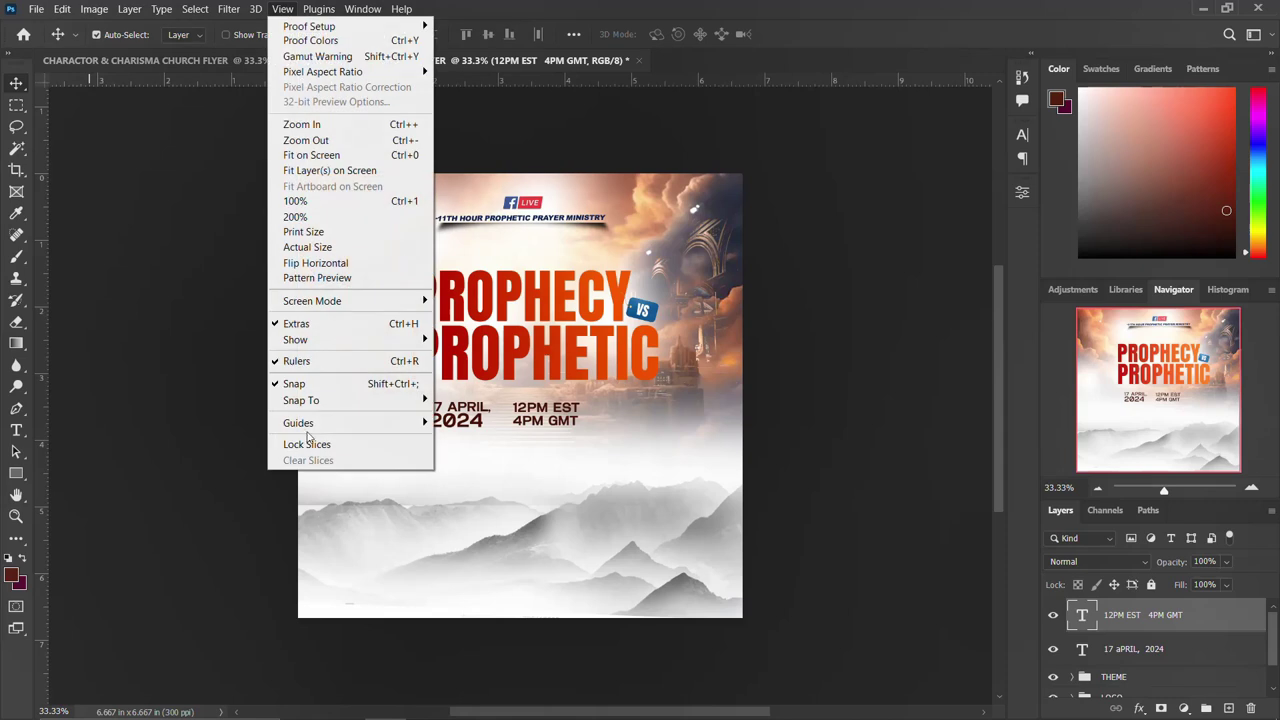
mouse_move(350, 424)
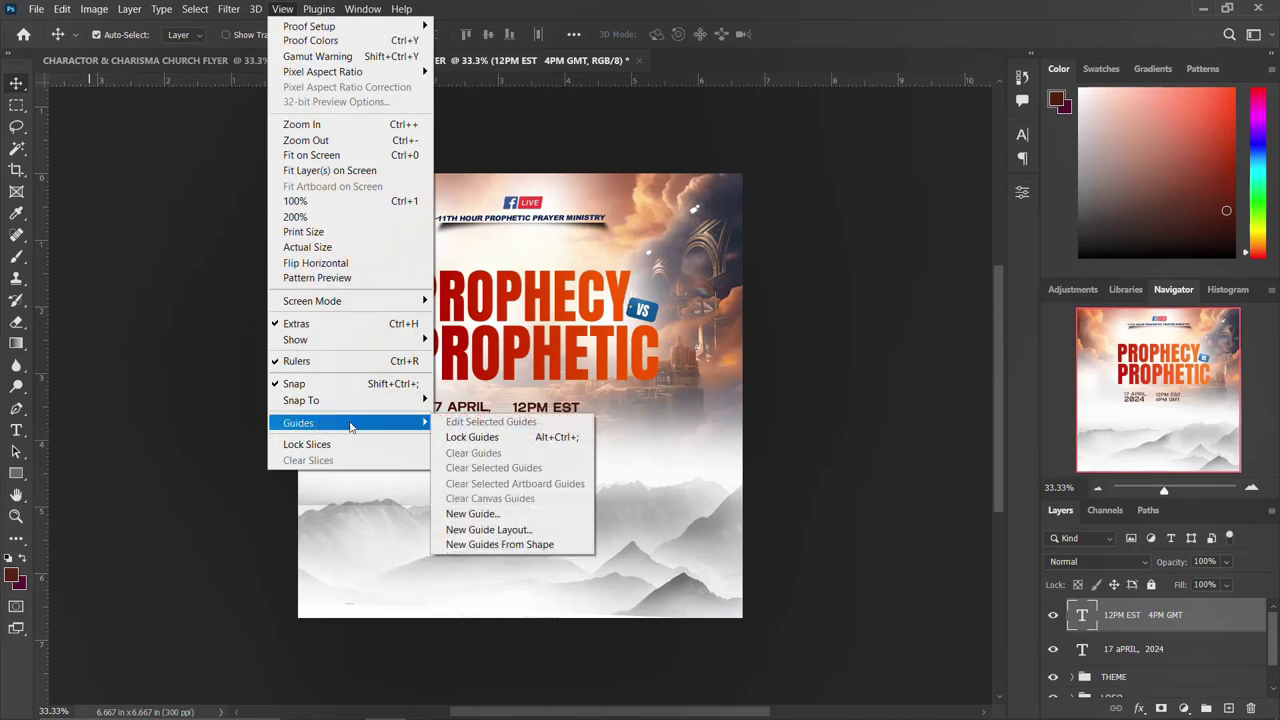
left_click(496, 529)
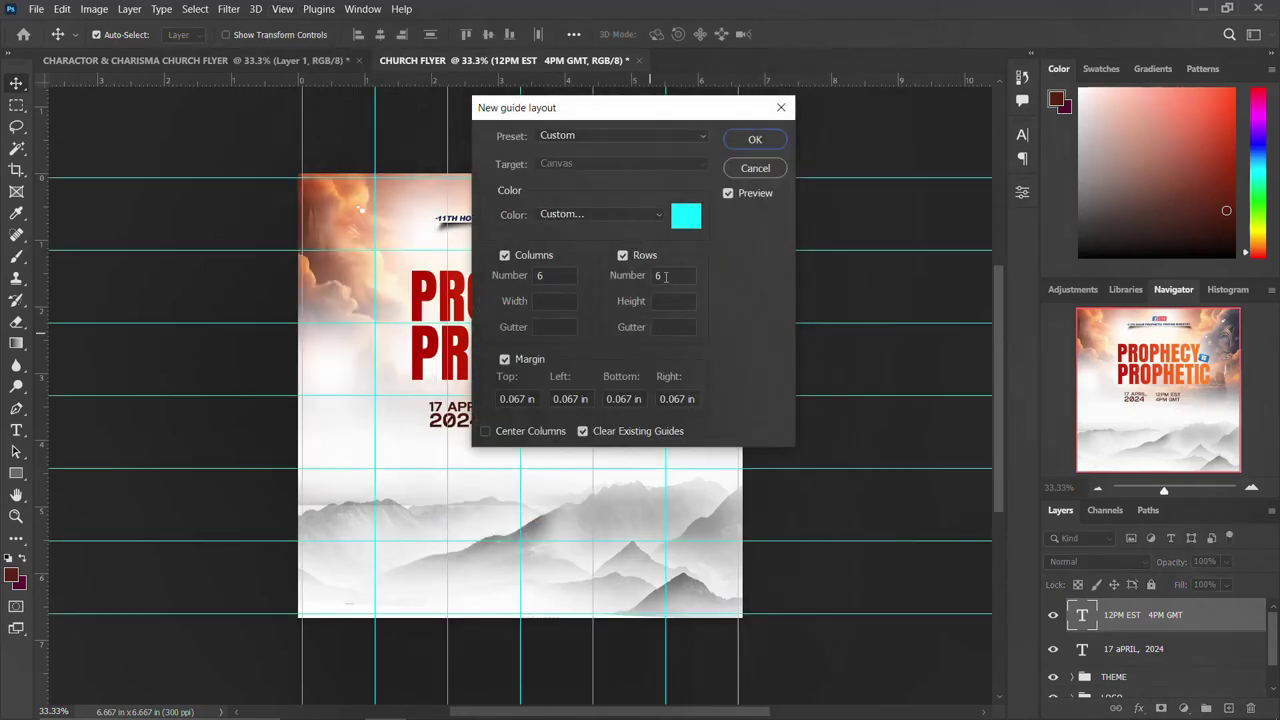
left_click(756, 140)
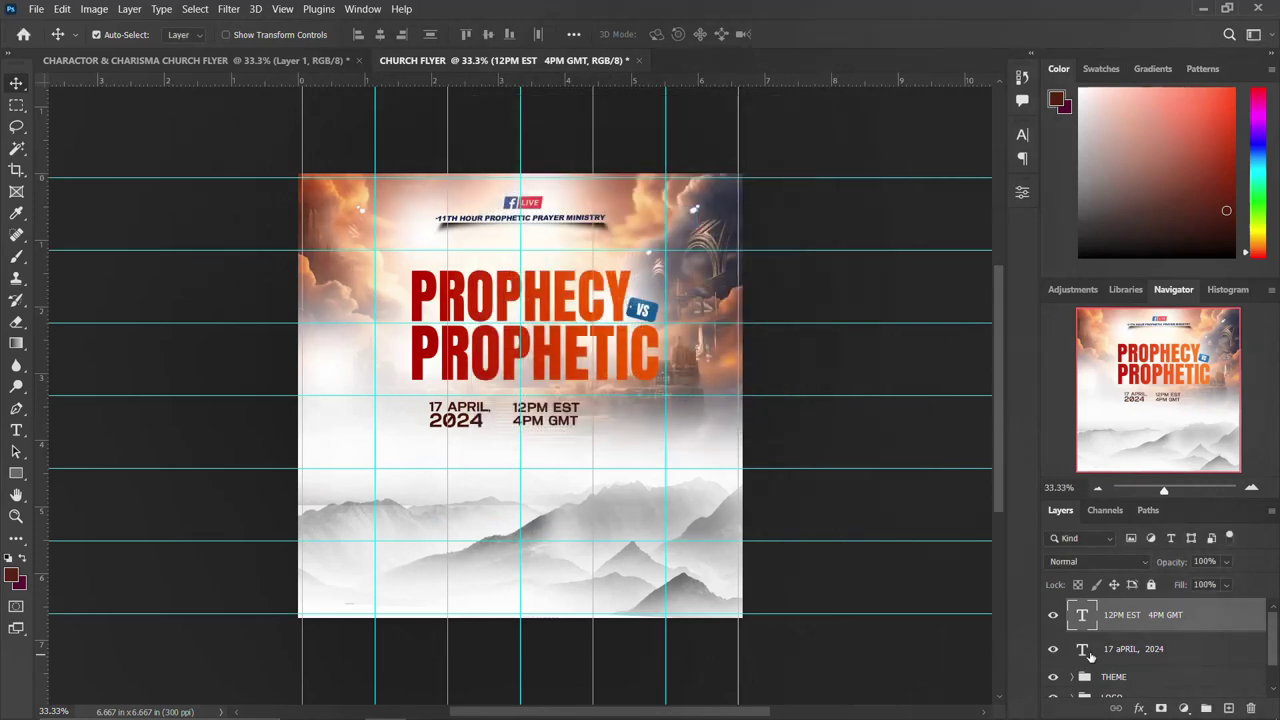
- Centre the date and time layers together on the flyer
left_click(1107, 655, "ctrl")
key("ctrl+t")
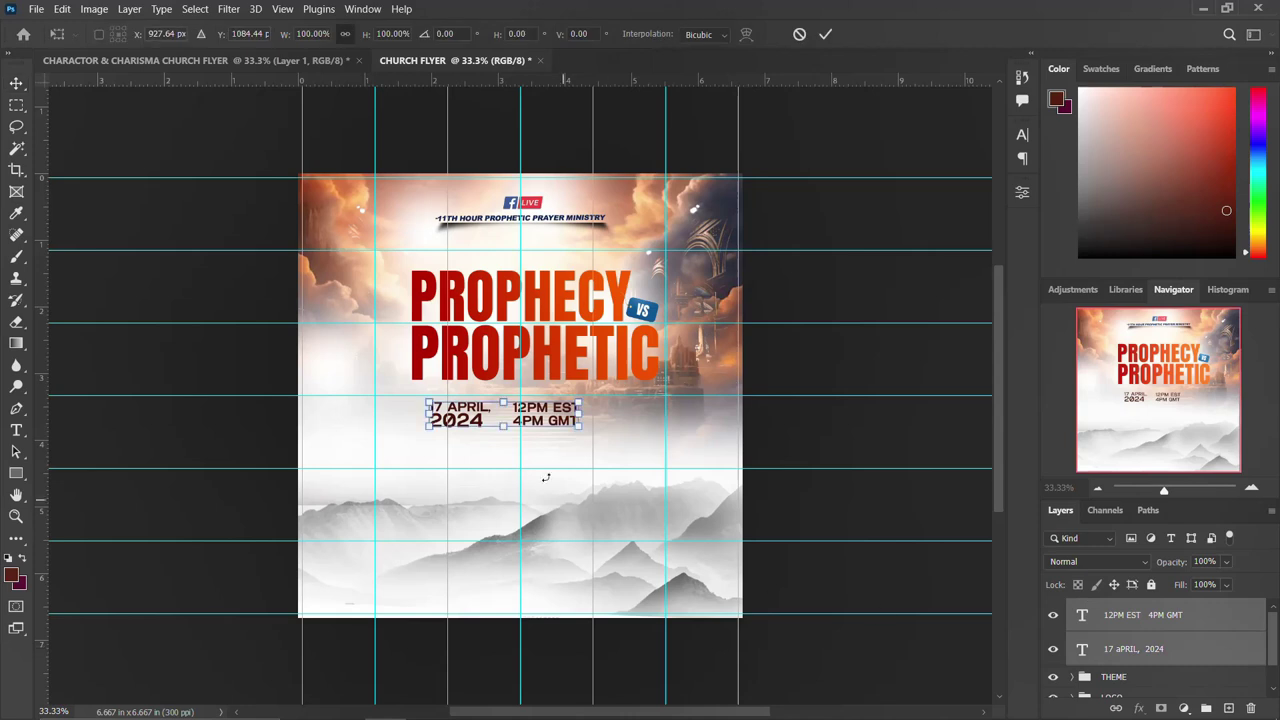
left_click_drag(547, 421, 563, 418)
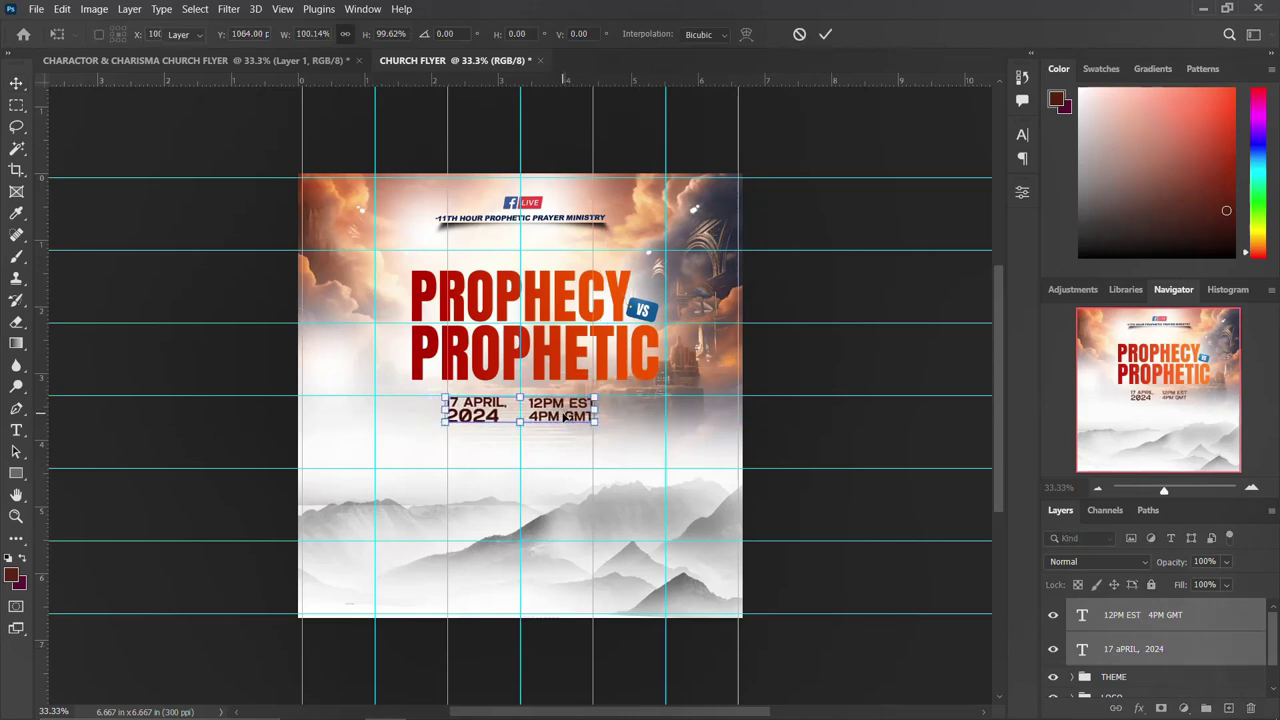
key("Return")
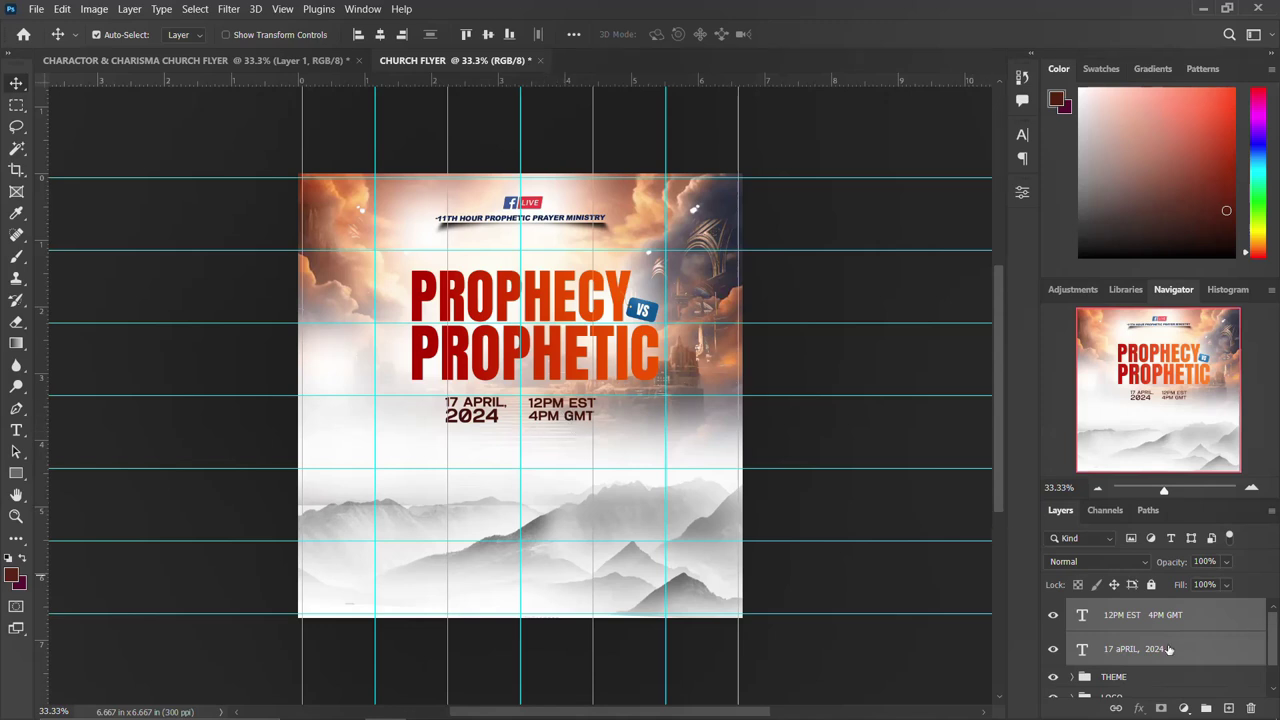
- Group the date and time layers and name the group DATE & TIME
key("ctrl+g")
double_click(1115, 608)
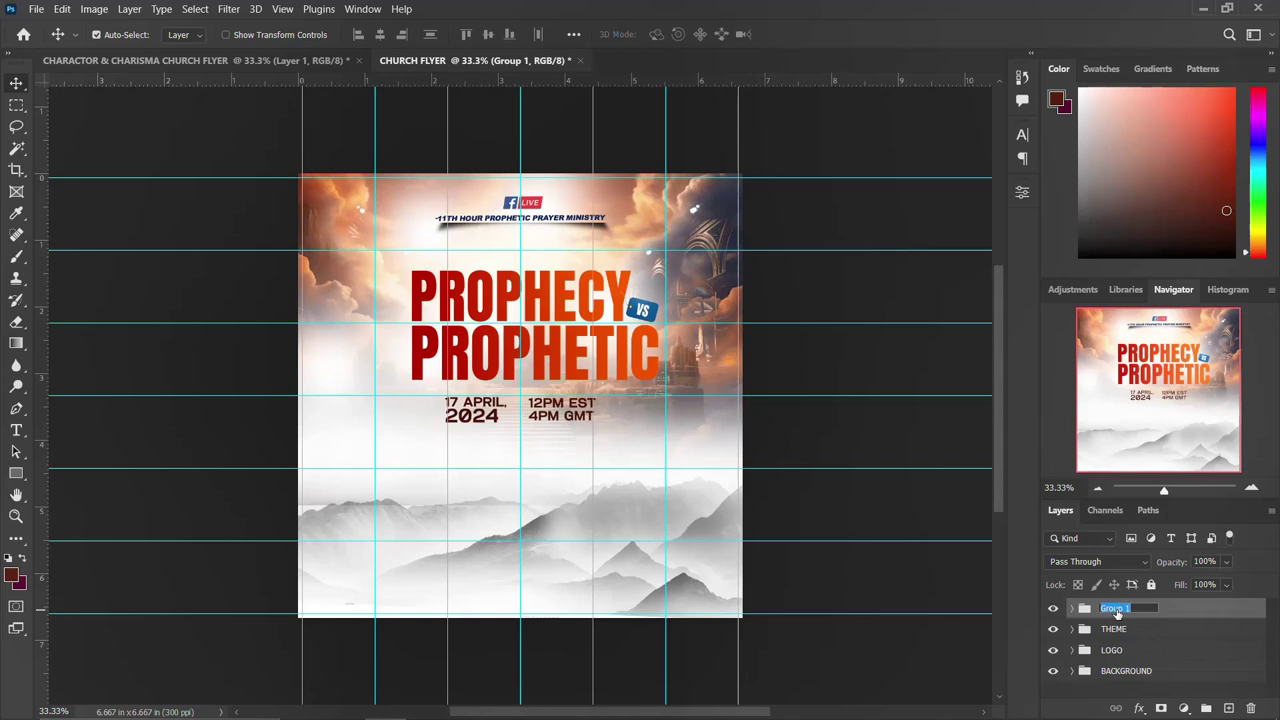
type("DATE & TIME")
key("Return")
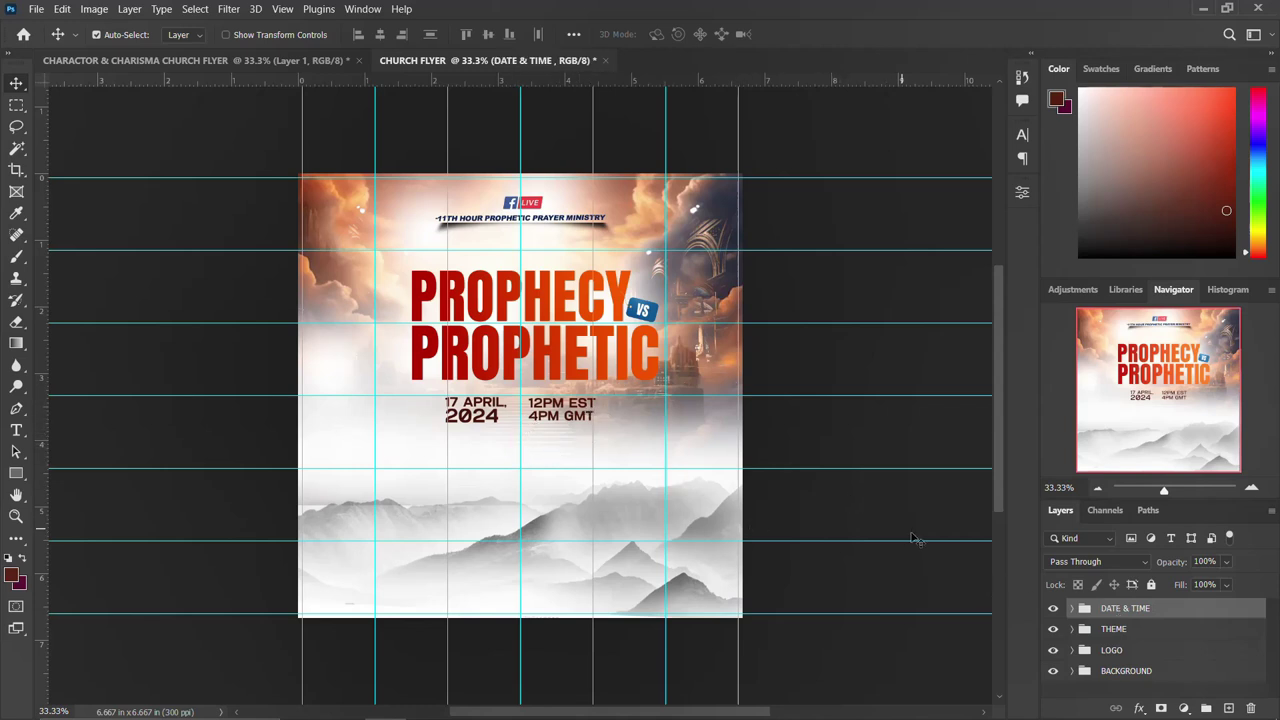
- Drag the group photo from the flyer images folder onto the canvas
mouse_move(419, 712)
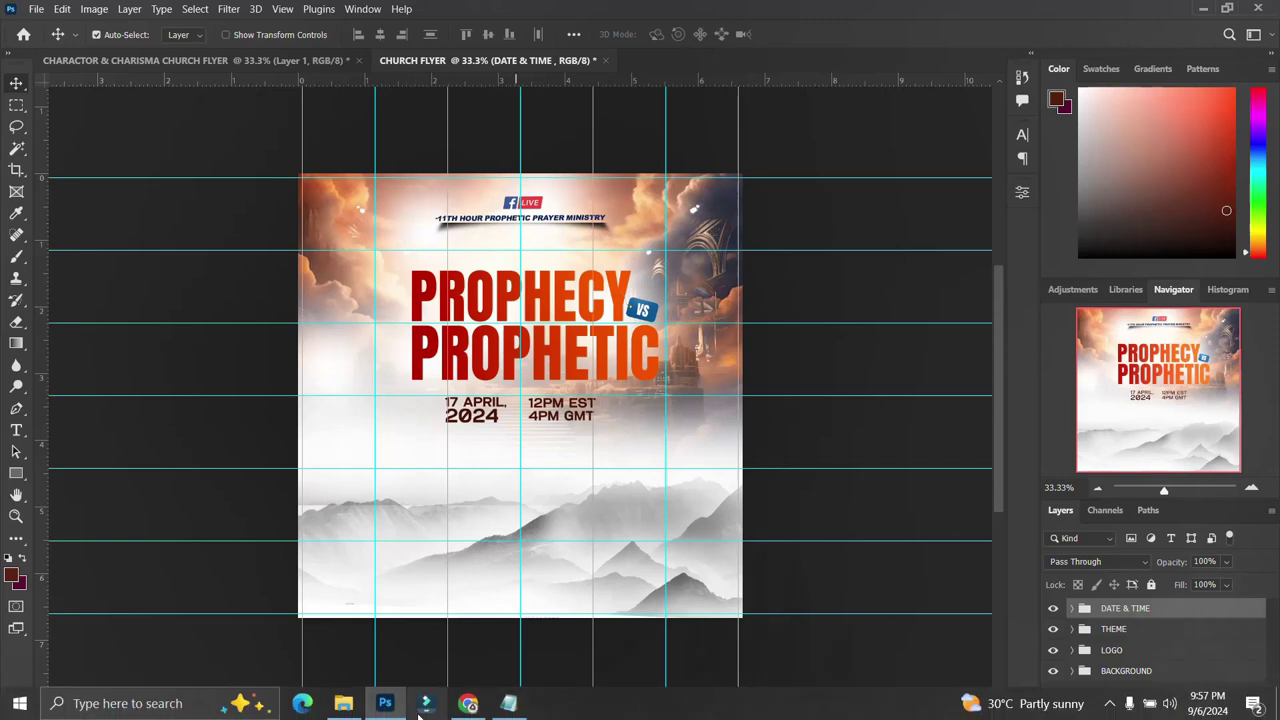
left_click(343, 703)
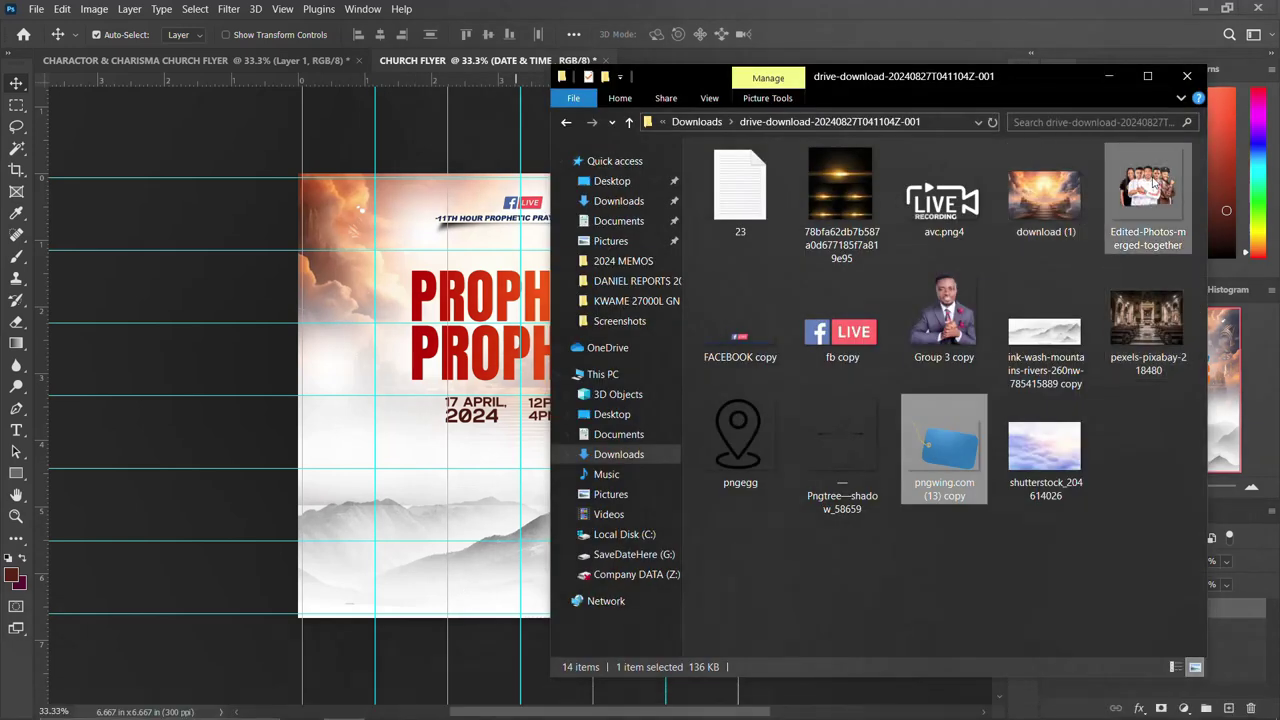
left_click_drag(944, 340, 391, 483)
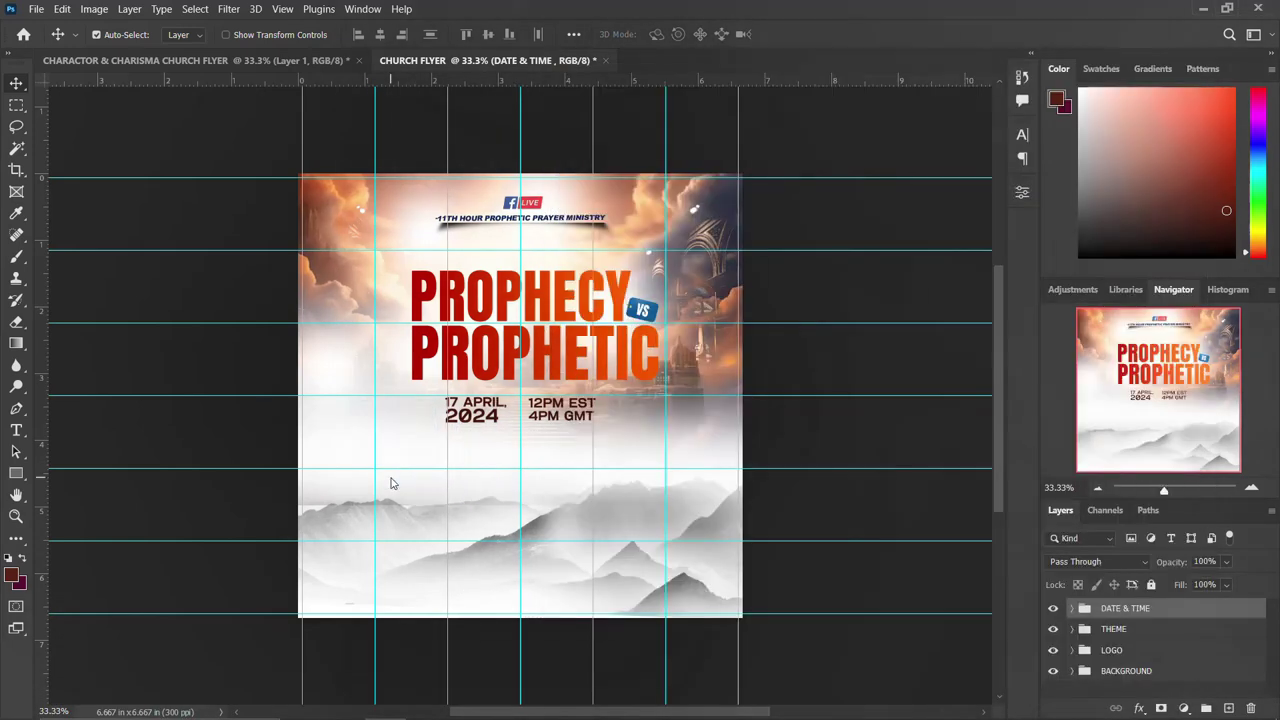
- Shrink the five-person group photo and set it at the bottom, below the date and time
left_click_drag(548, 370, 552, 454)
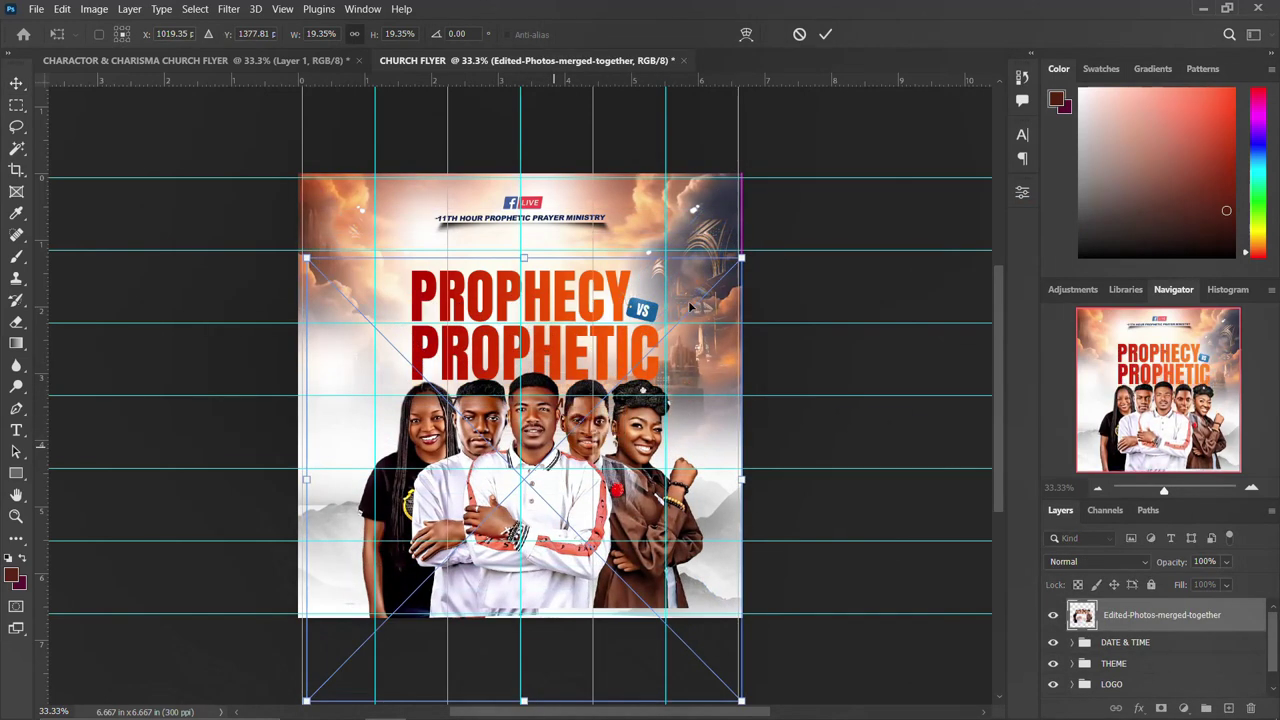
left_click_drag(741, 258, 681, 297)
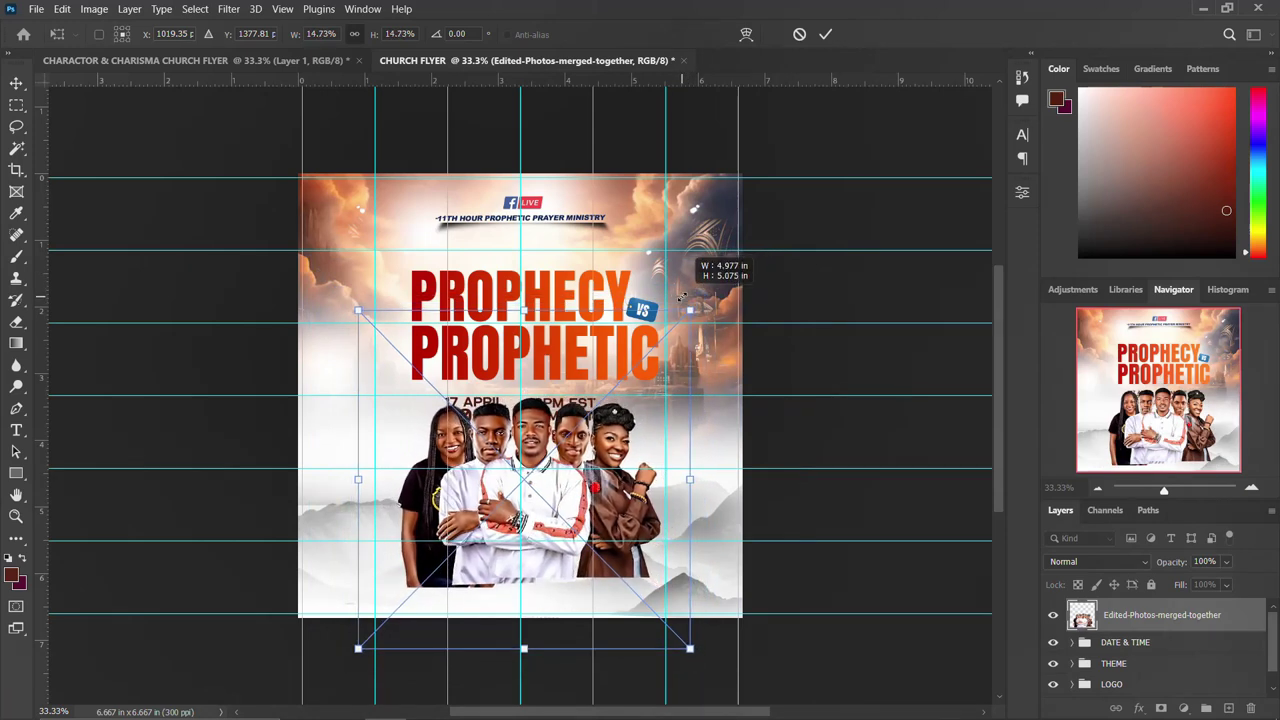
left_click_drag(547, 508, 538, 543)
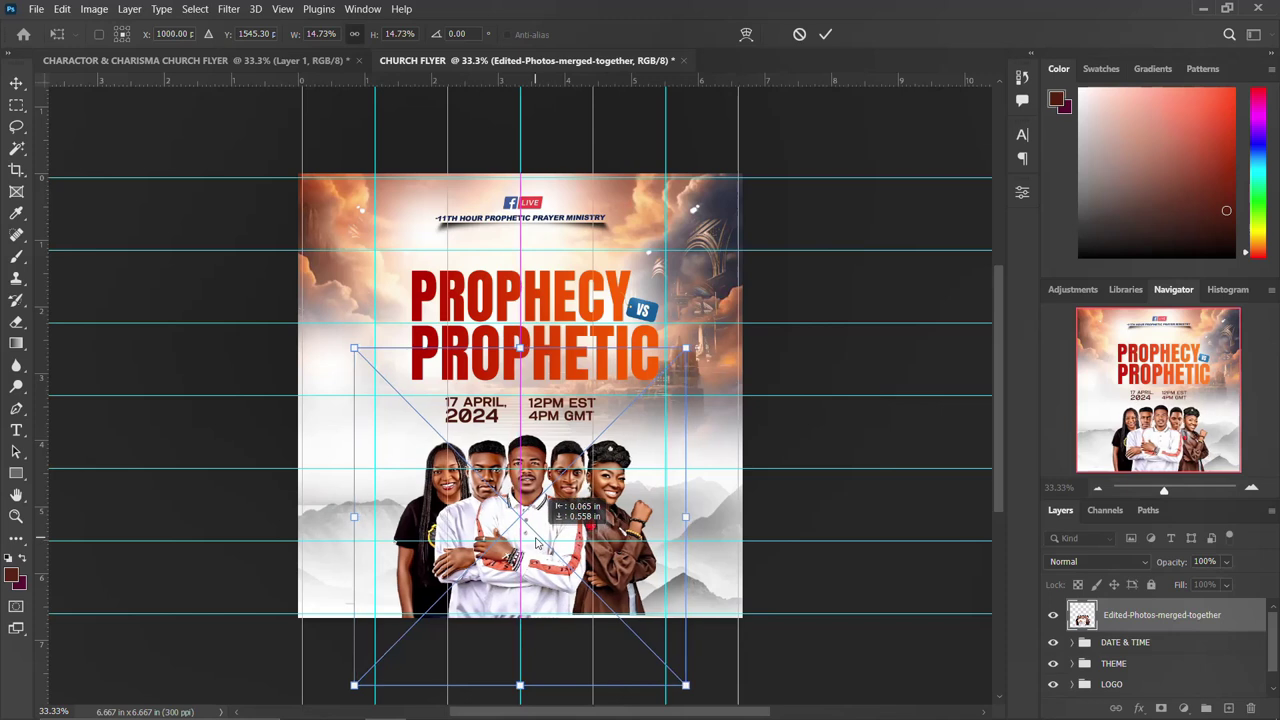
key("Return")
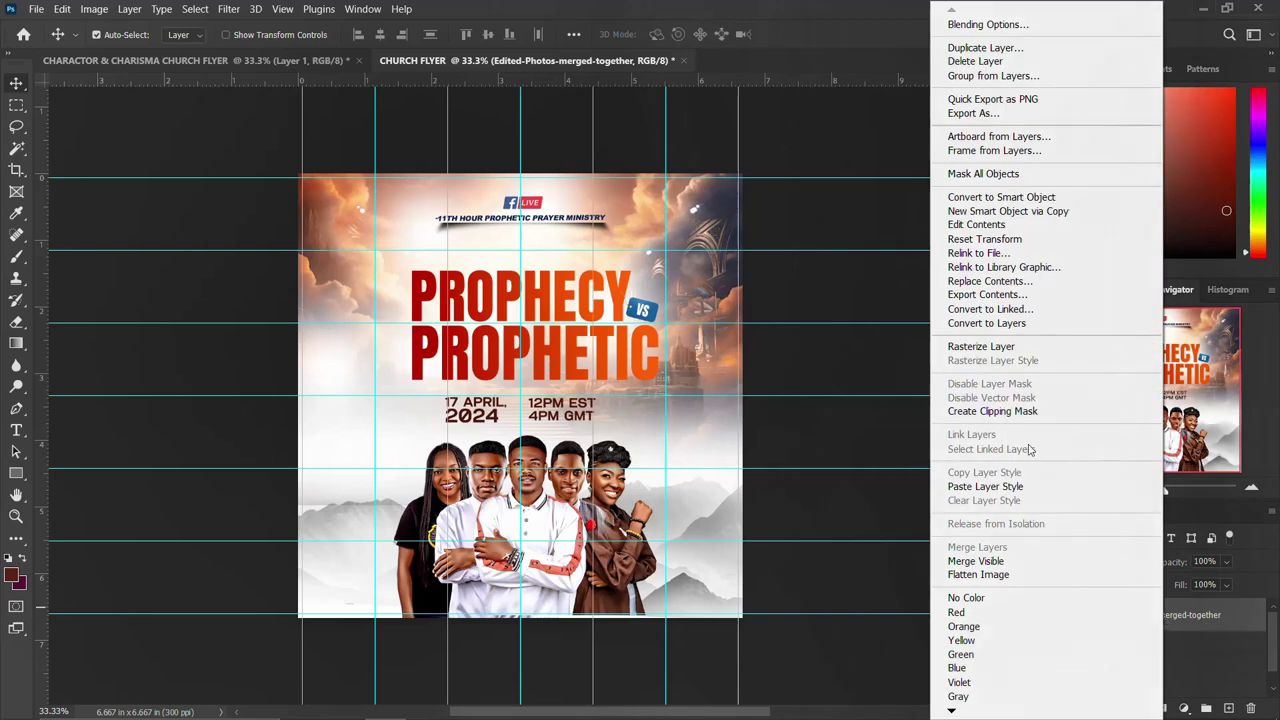
- Rasterize the group photo layer and desaturate it with Shift+Ctrl+U
left_click(1011, 347)
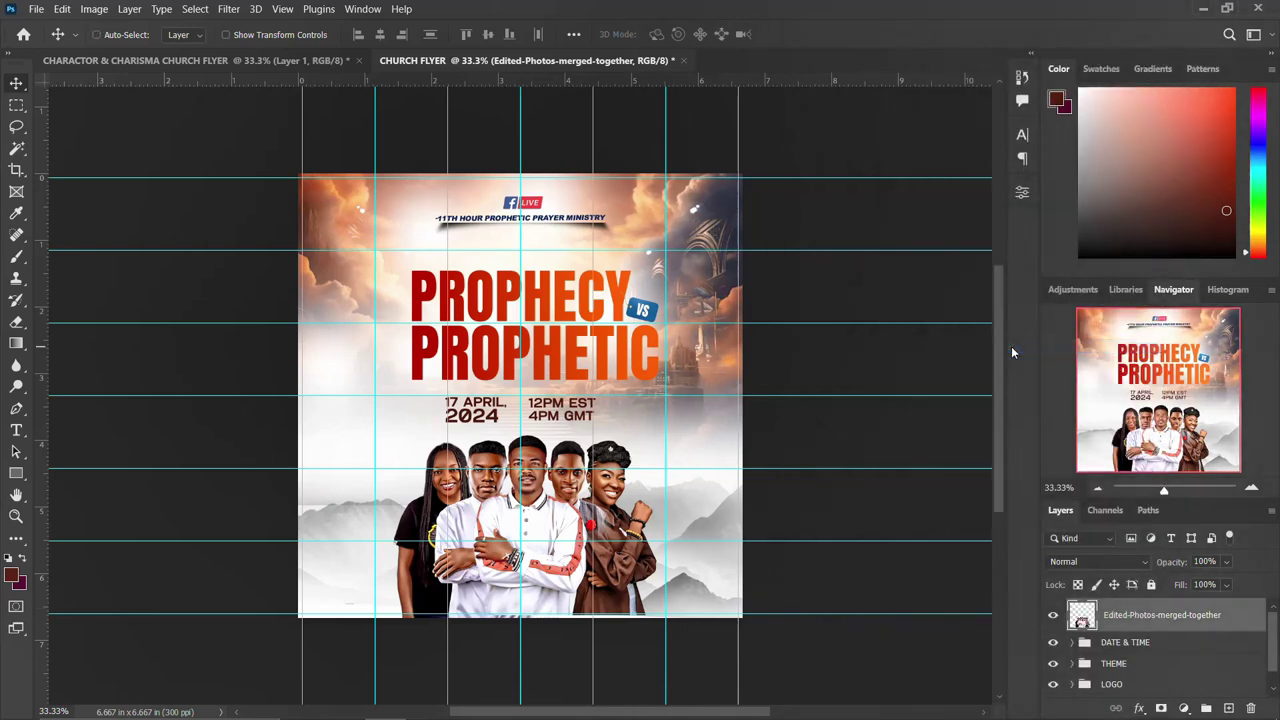
key("shift+ctrl+u")
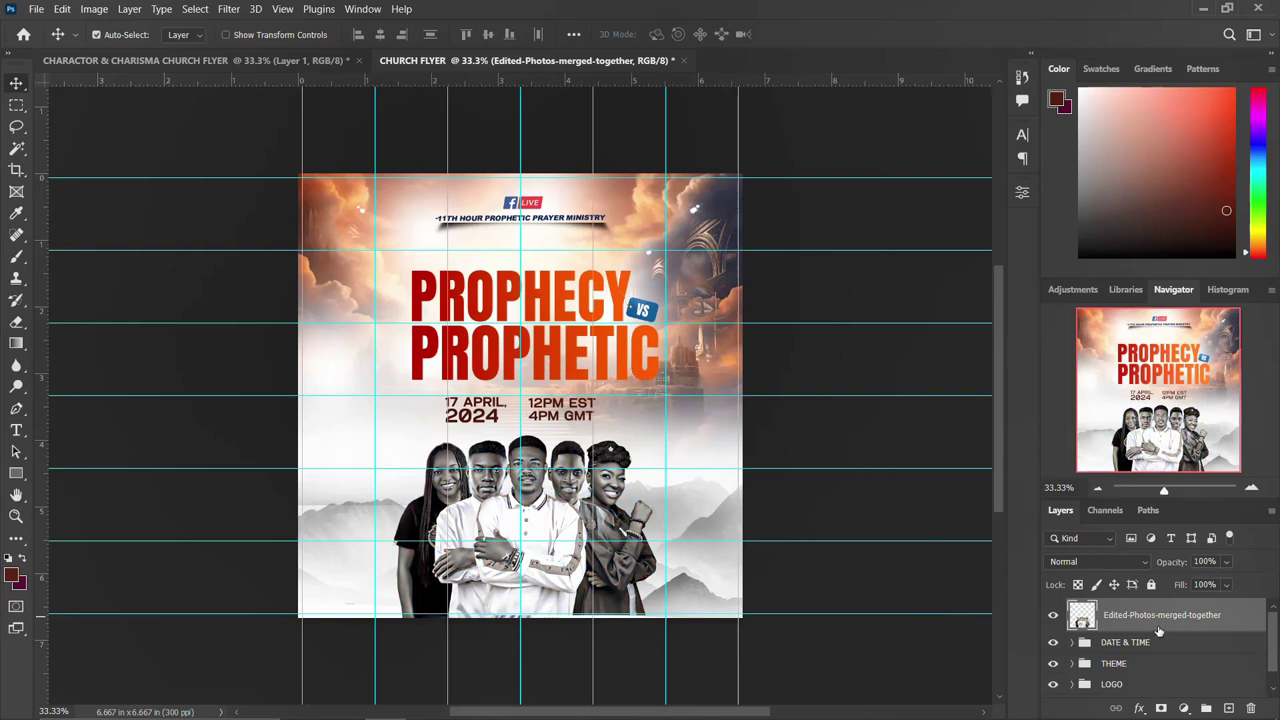
- Mask the group photo and paint black with a 500 px brush to fade its bottom into the mist
left_click(1161, 708)
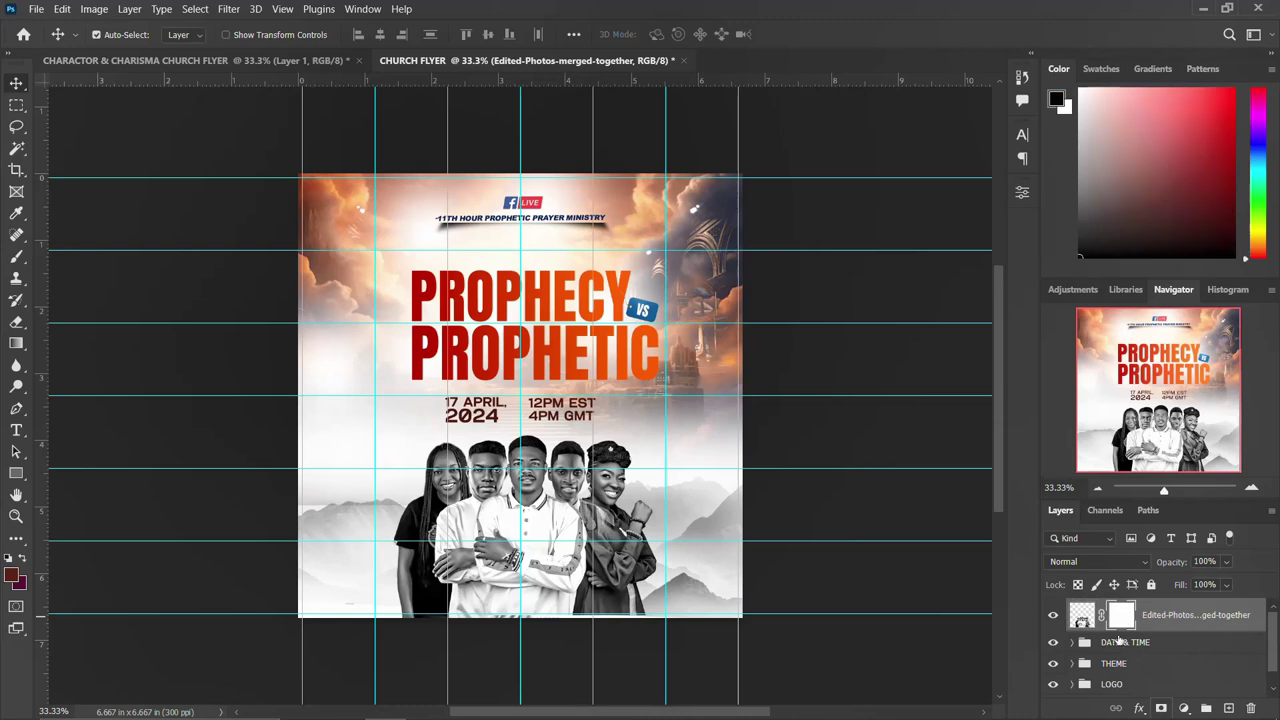
key("b")
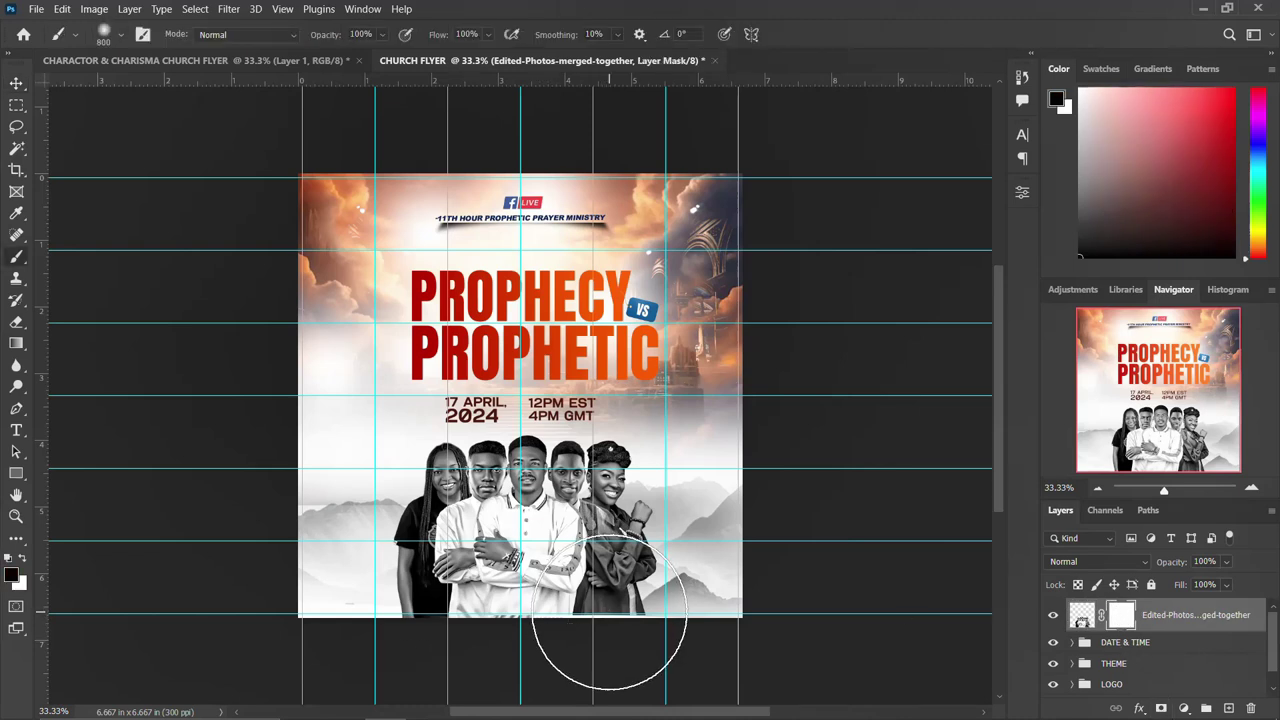
key("bracketleft")
key("bracketleft")
key("bracketleft")
mouse_move(640, 600)
left_mouse_down()
mouse_move(380, 560)
mouse_move(368, 603)
left_mouse_up()
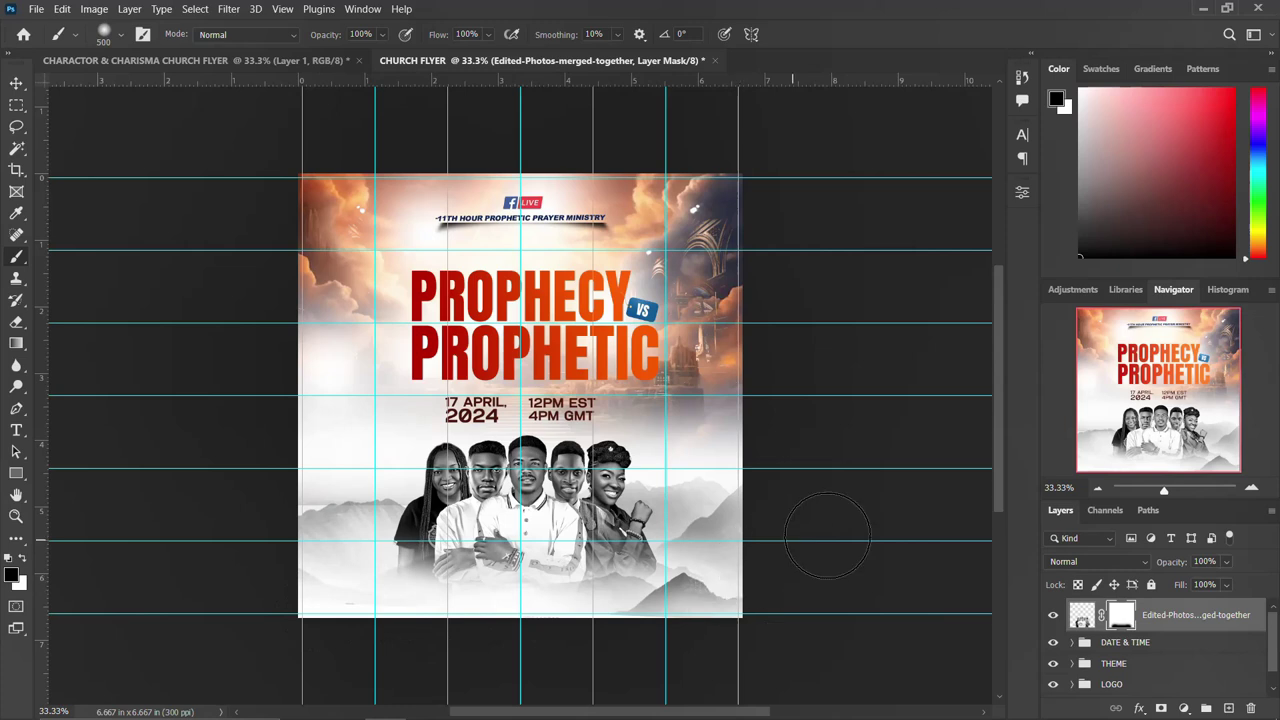
left_click(16, 83)
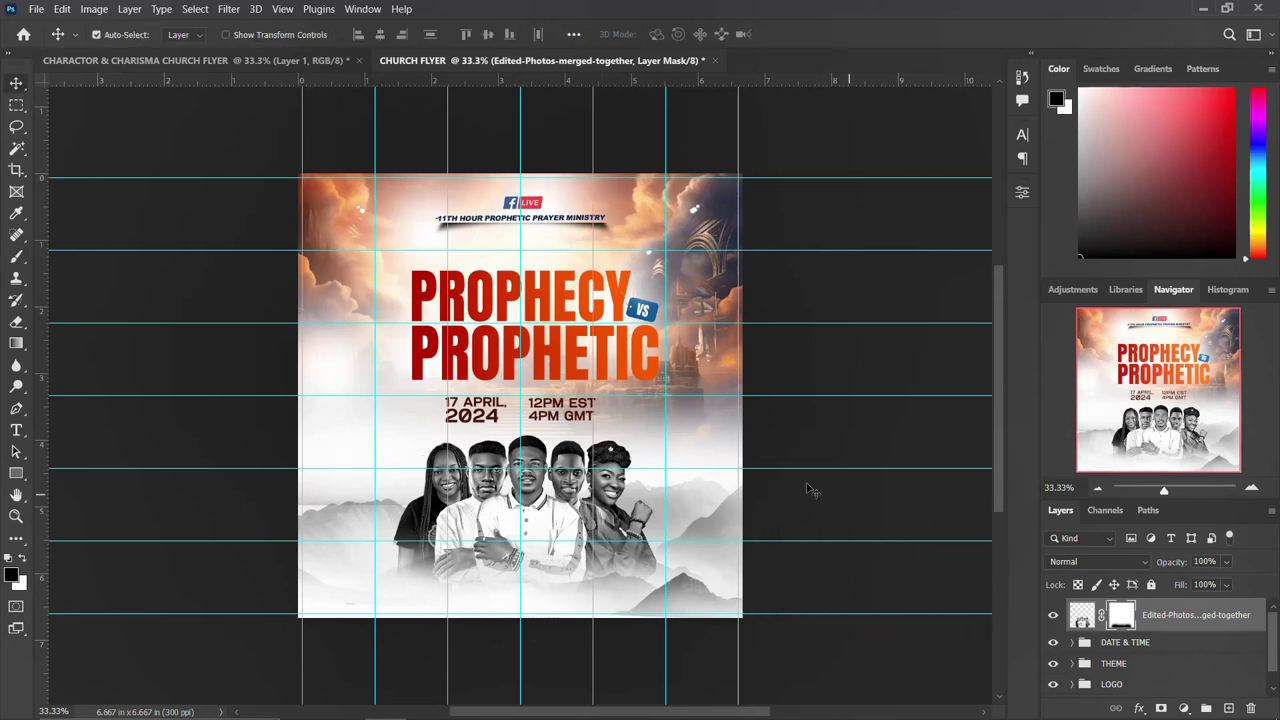
- Switch to the CHARACTOR & CHARISMA flyer, hide its tinted overlay and expand NAME & IMAGES
left_click(212, 62)
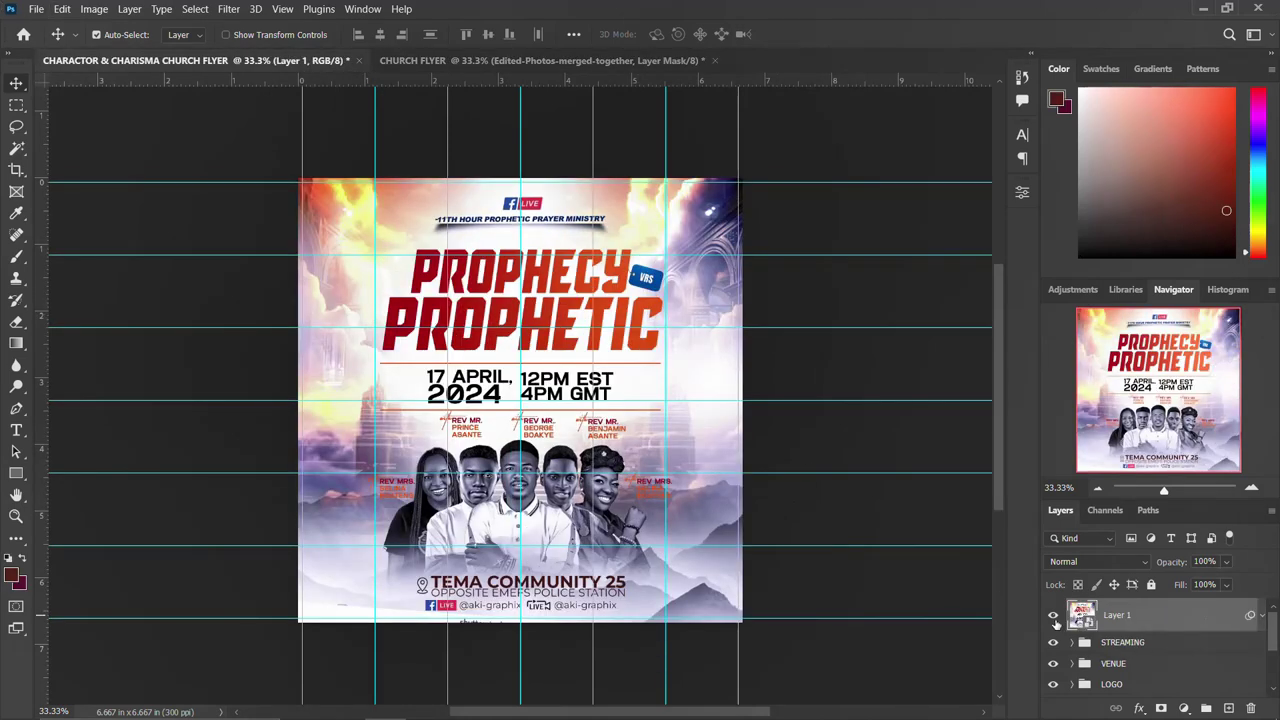
left_click(1053, 621)
scroll(1058, 645, "down", 2)
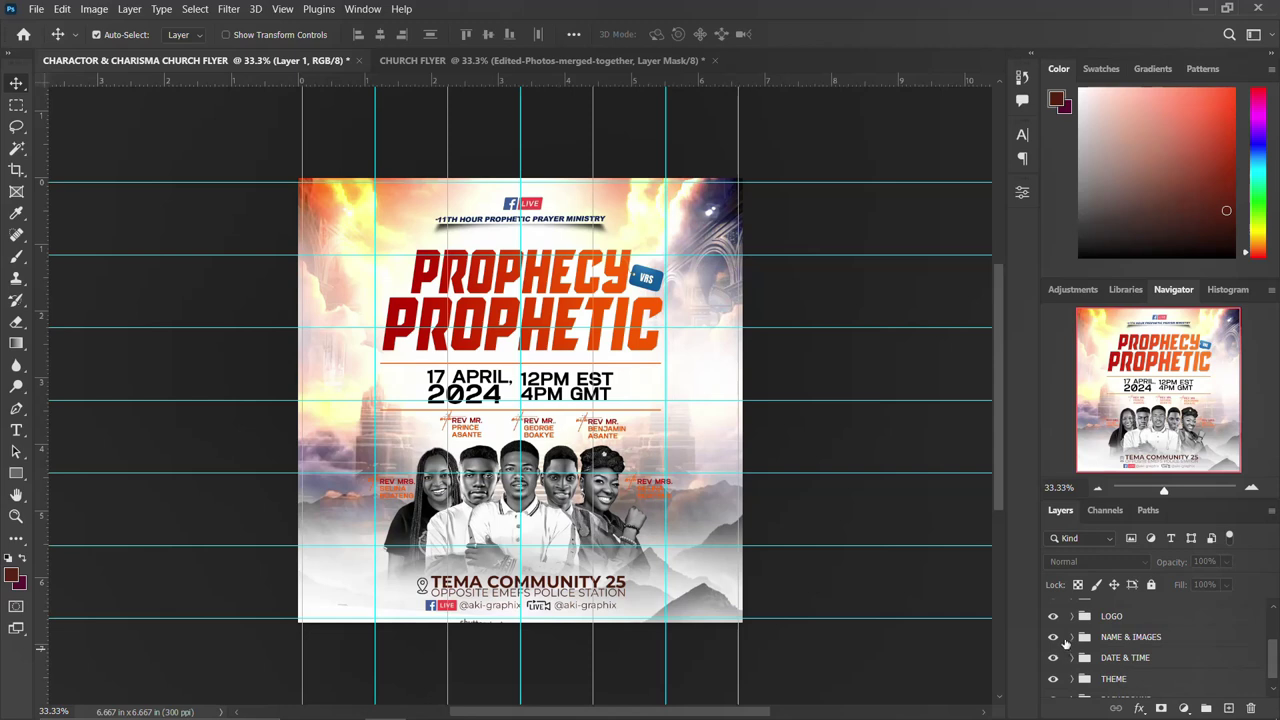
left_click(1071, 637)
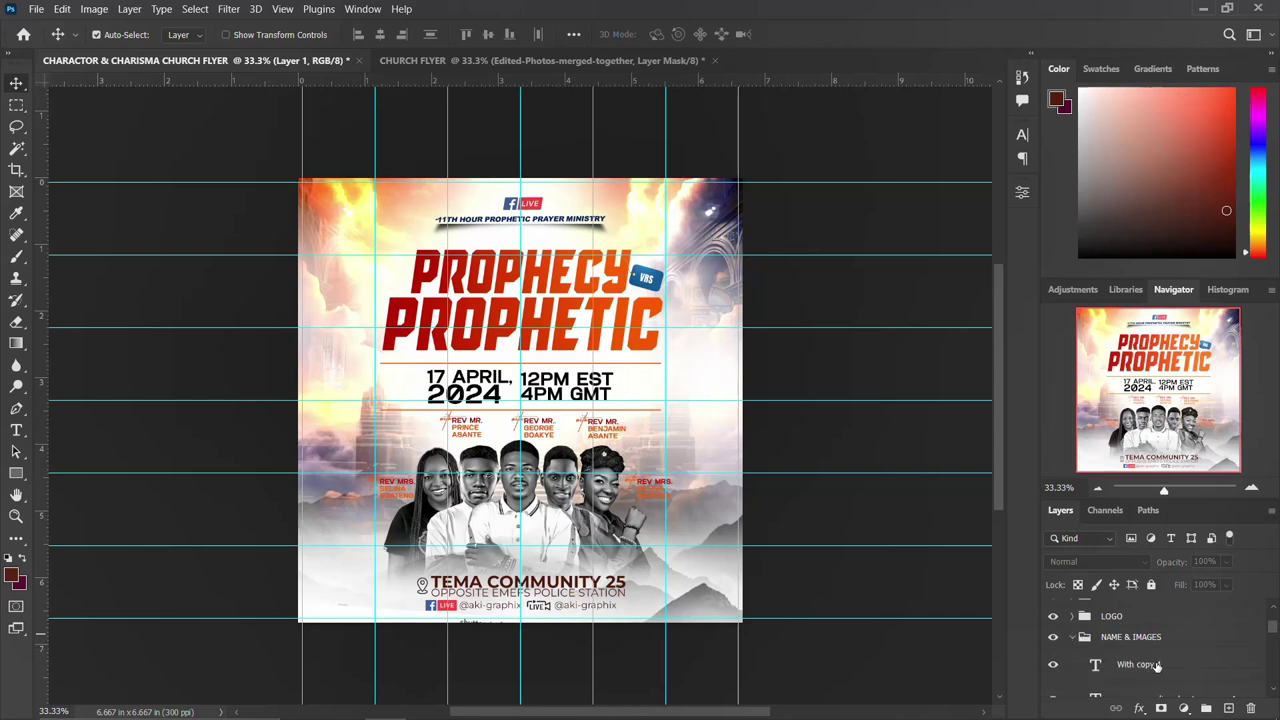
- Select all the With labels and reverend name layers and drag them toward the CHURCH FLYER
left_click(1157, 665)
scroll(1157, 665, "down", 1)
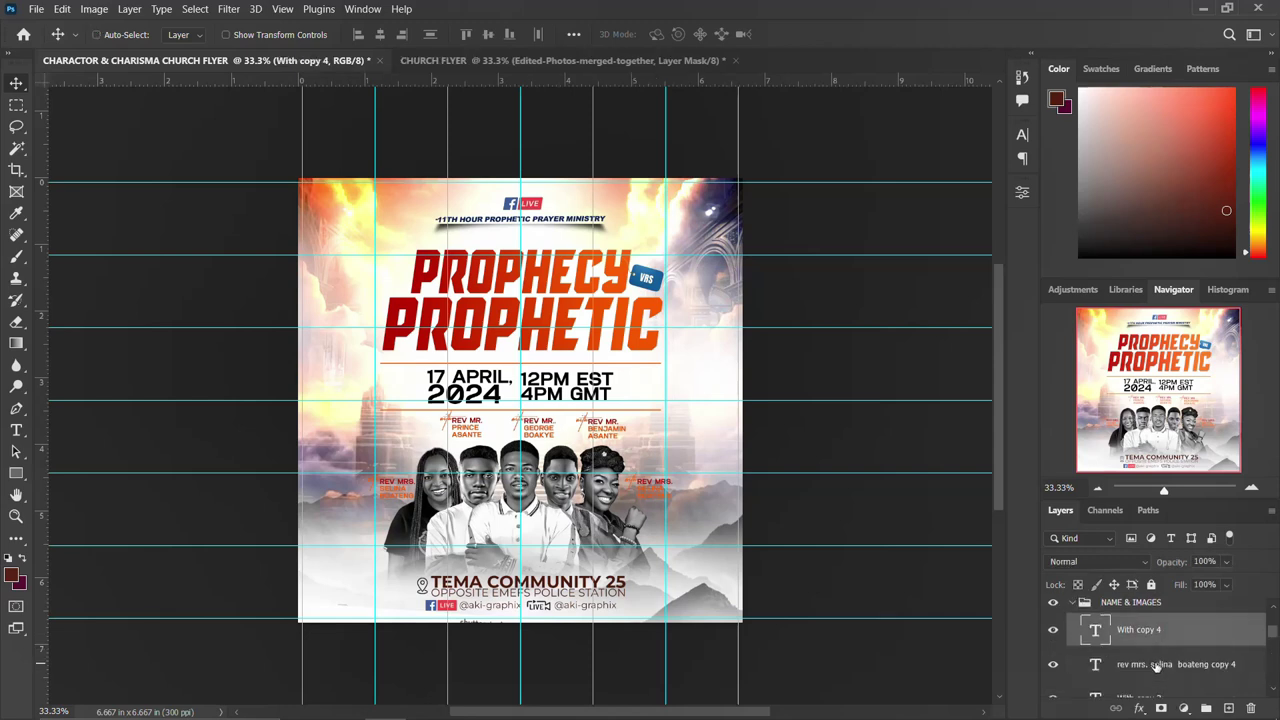
left_click(1157, 665, "ctrl")
scroll(1157, 665, "down", 1)
left_click(1157, 665, "ctrl")
scroll(1157, 665, "down", 1)
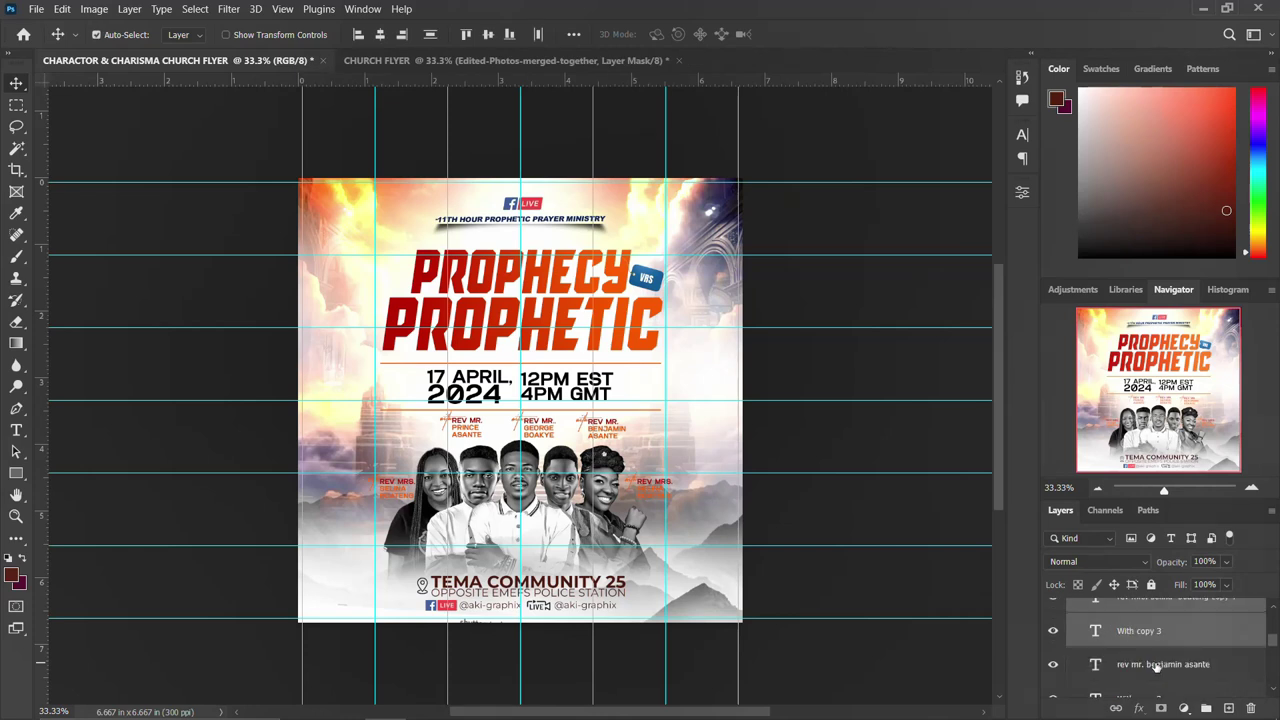
left_click(1157, 665, "ctrl")
scroll(1157, 665, "down", 1)
left_click(1157, 665, "ctrl")
scroll(1157, 665, "down", 1)
left_click(1157, 665, "ctrl")
scroll(1157, 665, "down", 1)
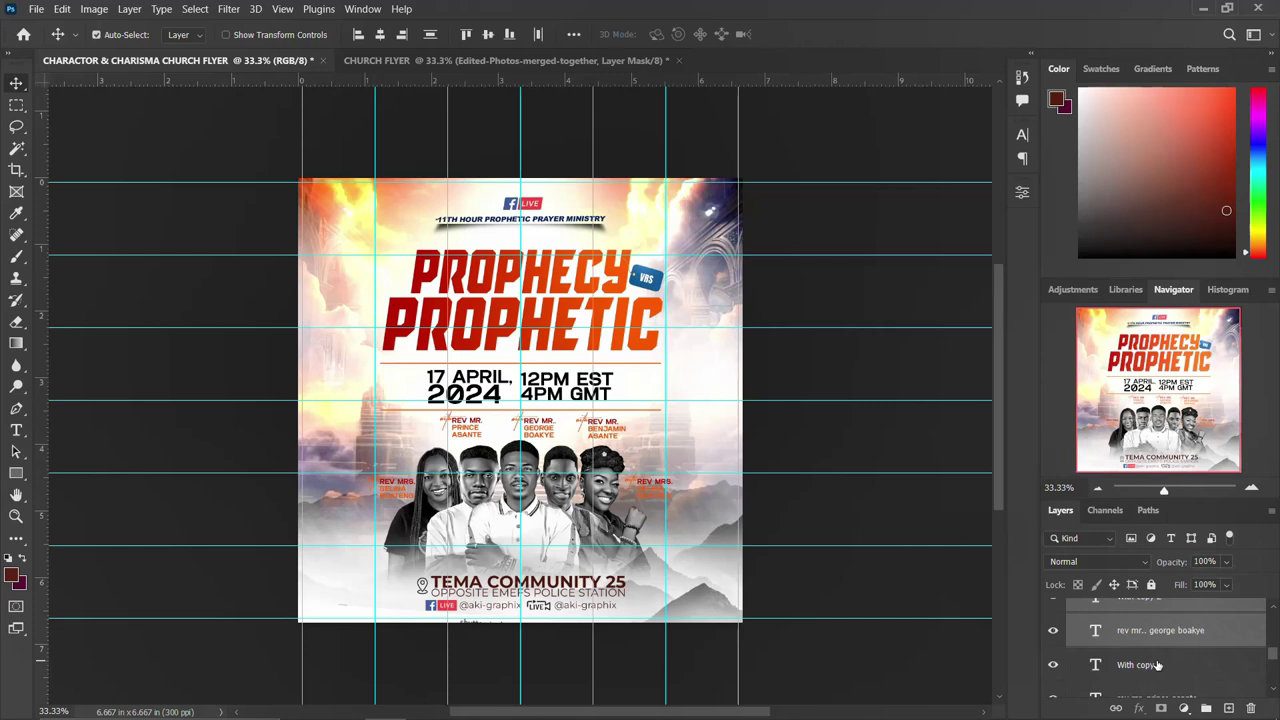
left_click(1157, 665, "ctrl")
scroll(1157, 665, "down", 1)
left_click(1157, 665, "ctrl")
scroll(1158, 665, "down", 1)
left_click(1159, 665, "ctrl")
scroll(1159, 665, "down", 1)
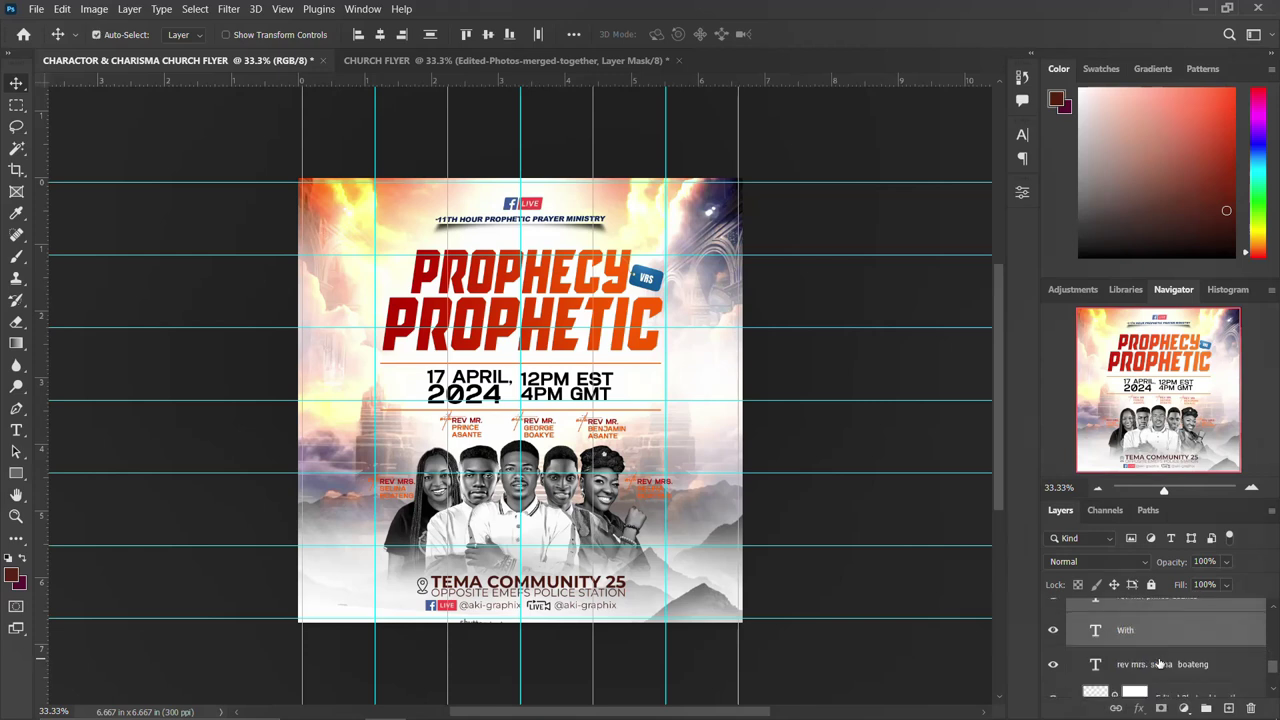
left_click(1159, 665, "ctrl")
left_click_drag(470, 437, 529, 470)
- Back in CHURCH FLYER, scale the reverend name labels to about 92%, nudge them up, and group them
key("ctrl+Tab")
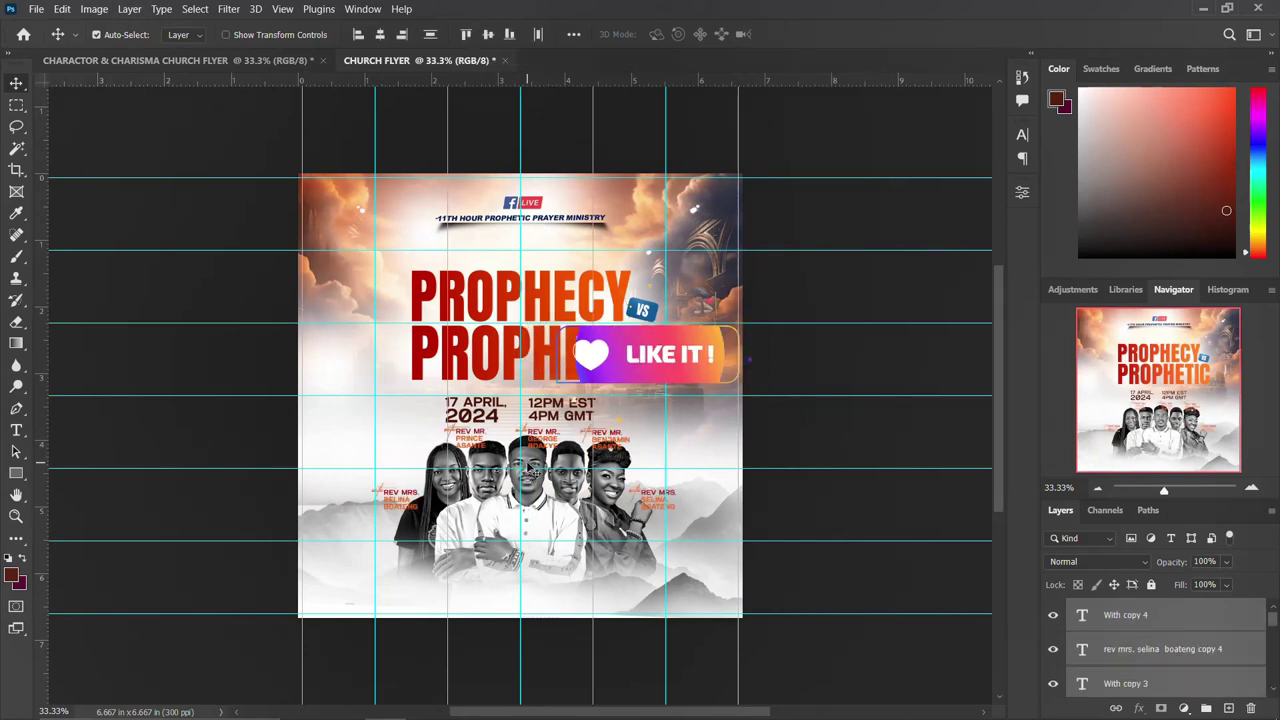
key("ctrl+t")
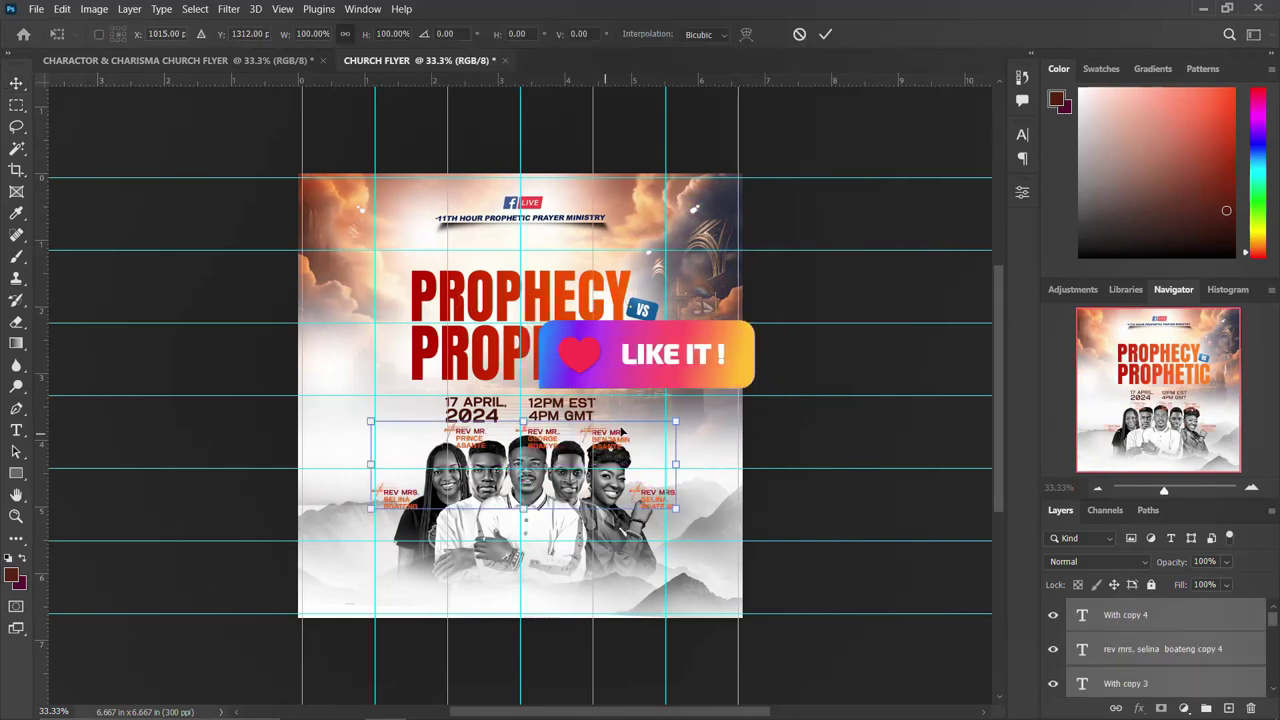
mouse_move(676, 421)
left_mouse_down()
mouse_move(662, 424)
mouse_move(675, 418)
left_mouse_up()
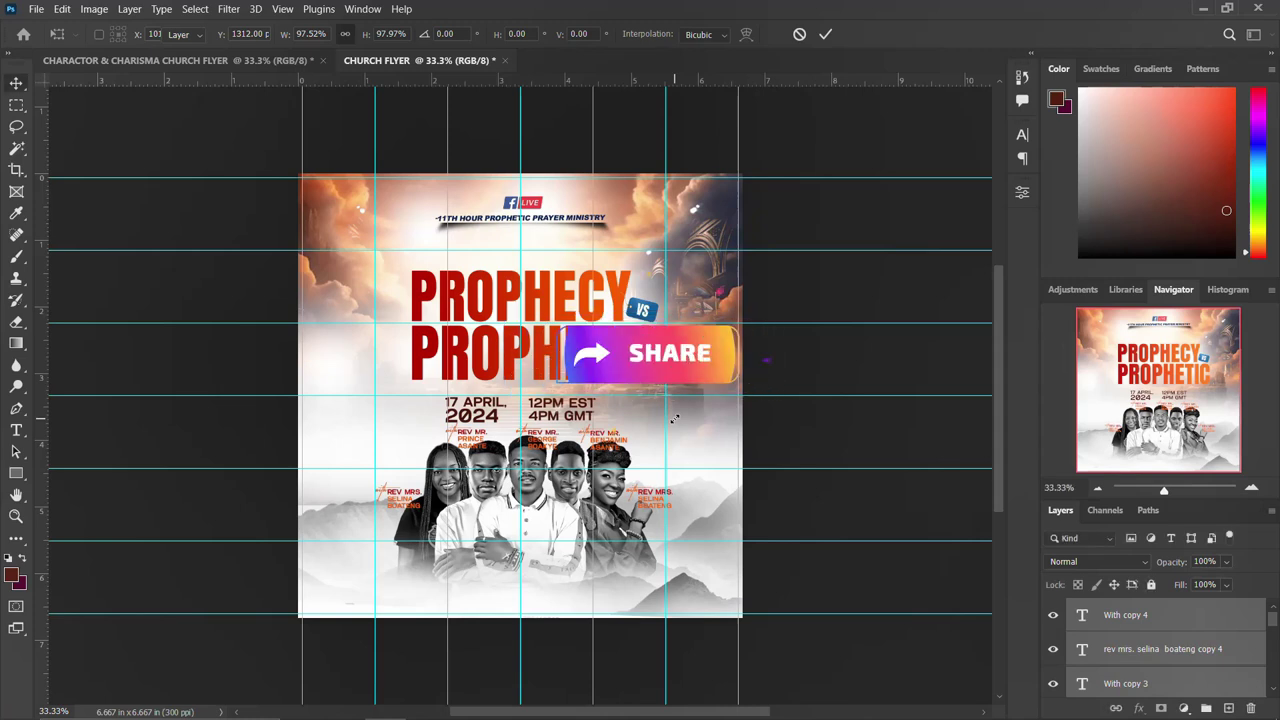
key("Return")
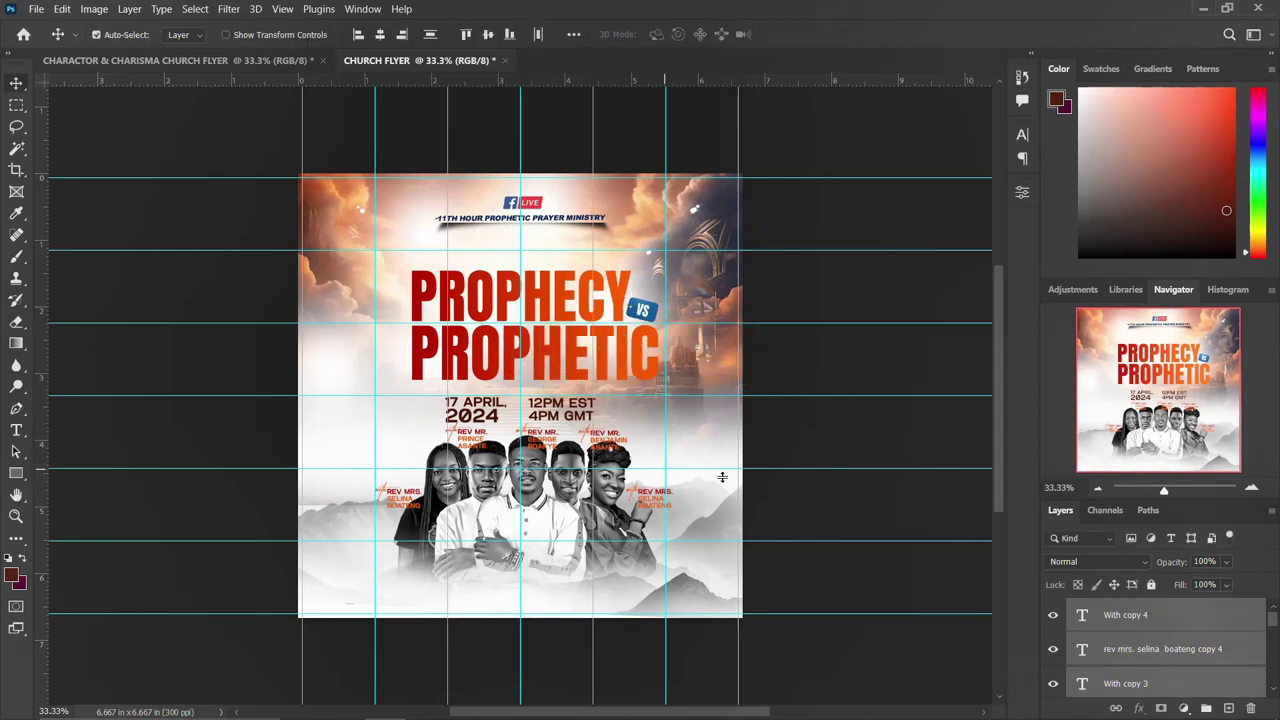
key("shift+Up")
key("shift+Up")
key("shift+Up")
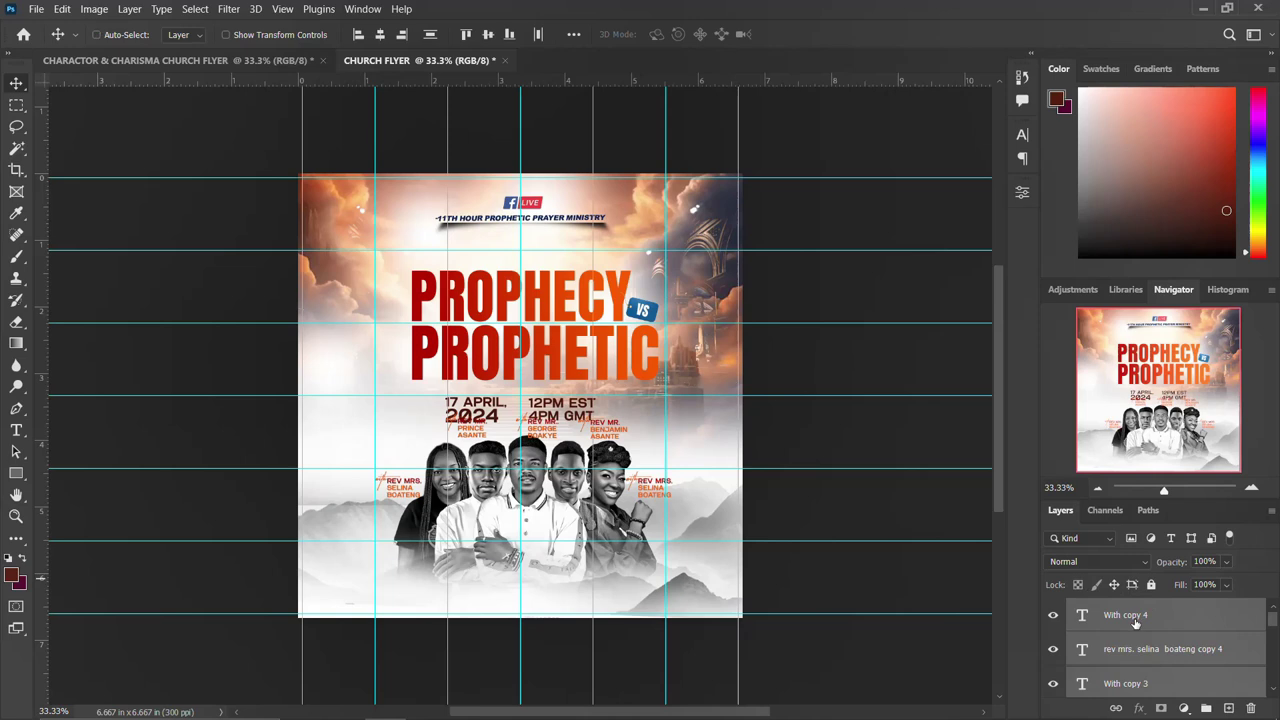
key("ctrl+g")
- Ungroup the reverend name label layers from Group 1
double_click(1116, 609)
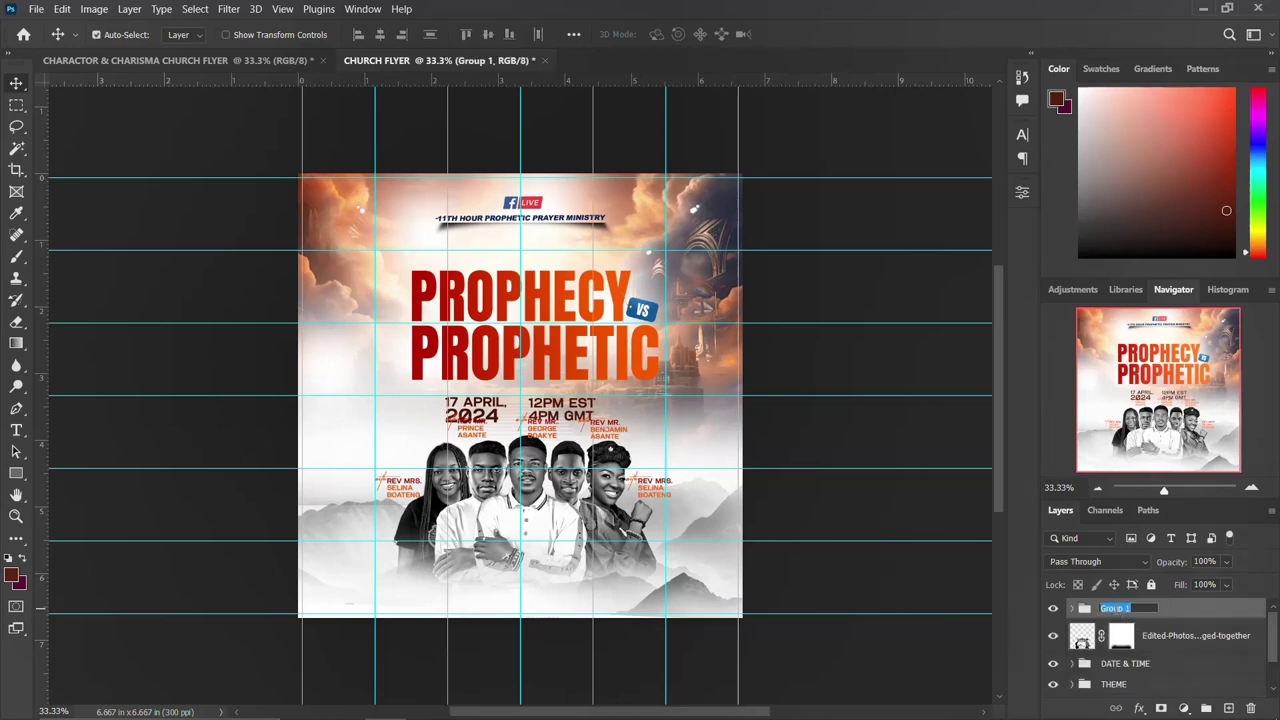
key("Return")
key("ctrl+shift+g")
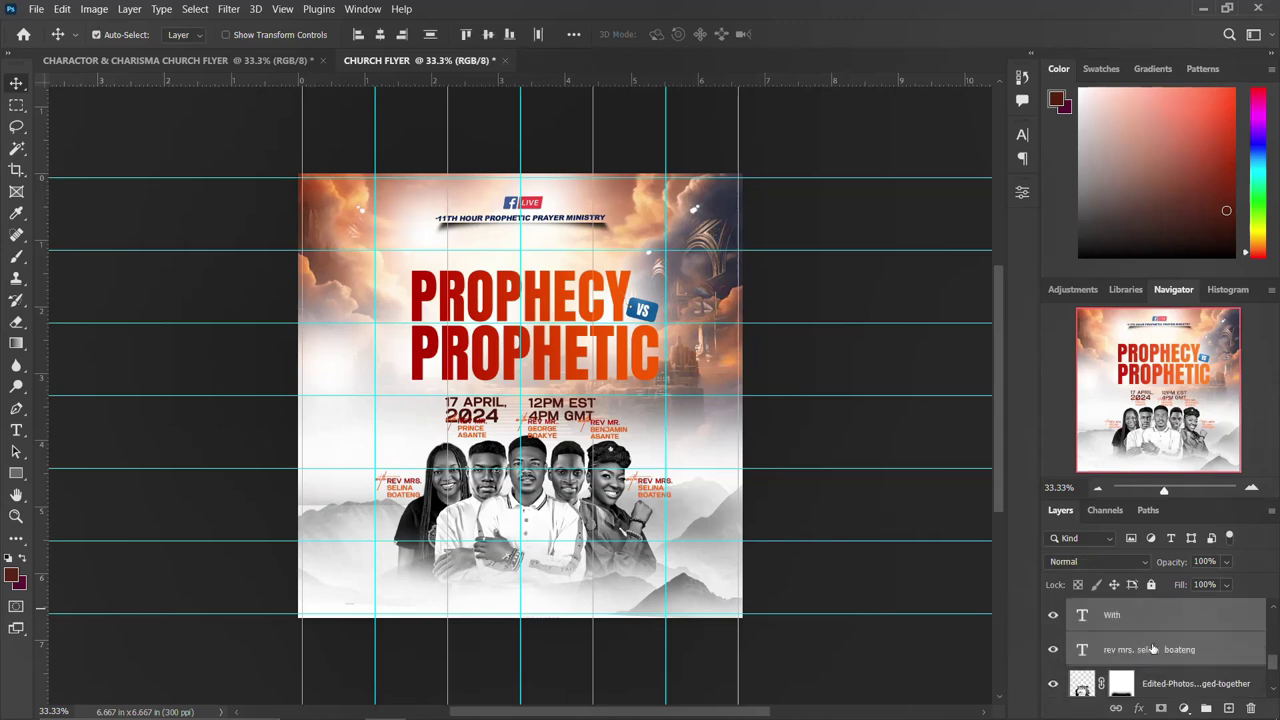
key("Delete")
- Put the group photo layer into a new group named NAMES & IMAGES
left_click(1173, 617)
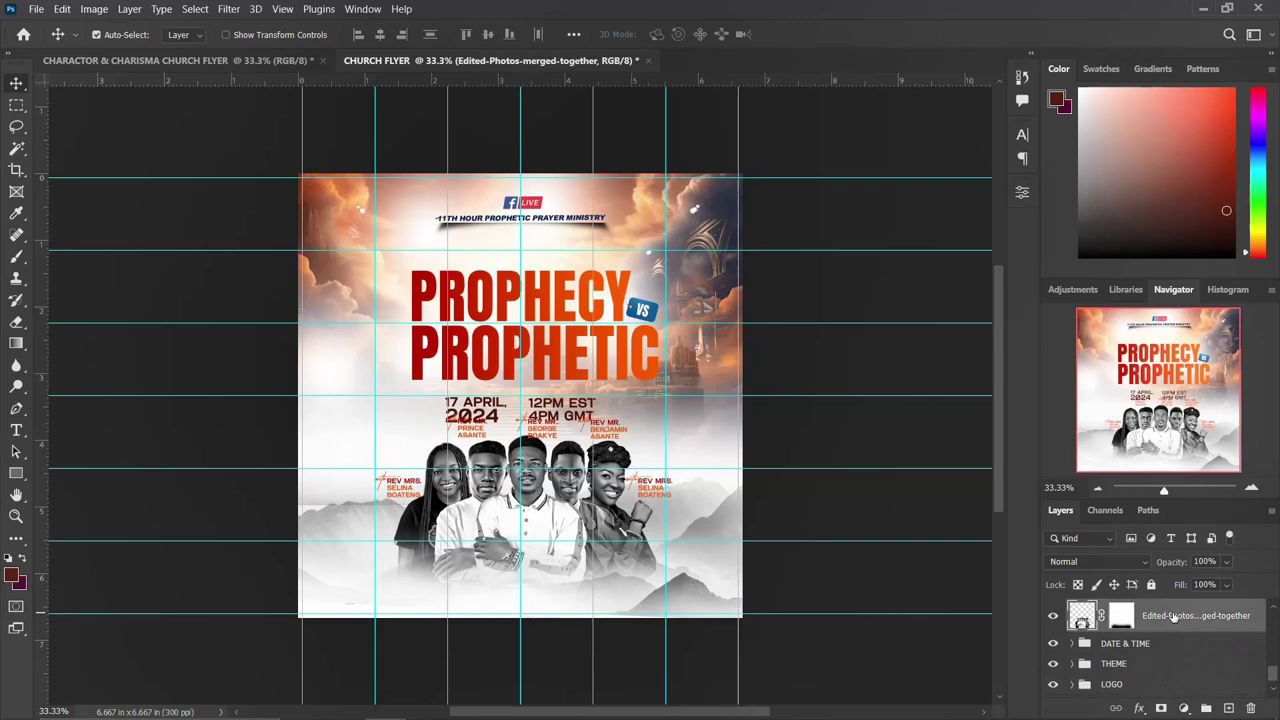
key("ctrl+g")
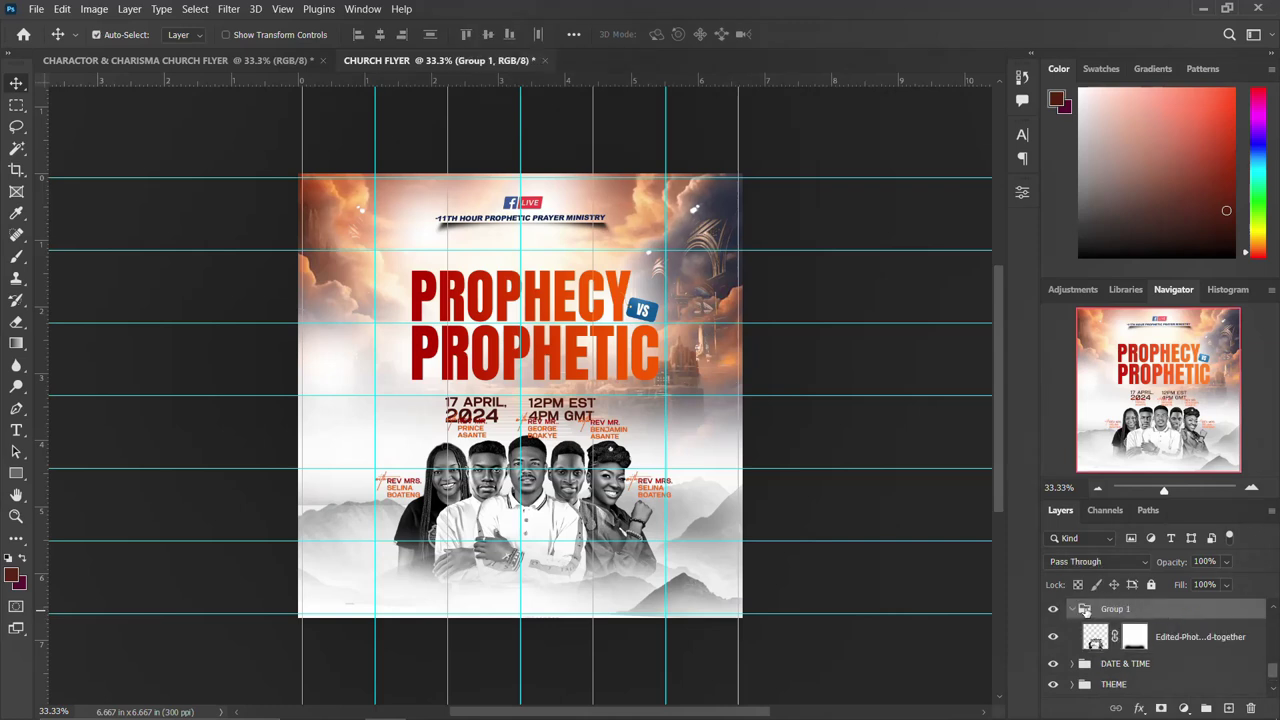
left_click(1165, 637)
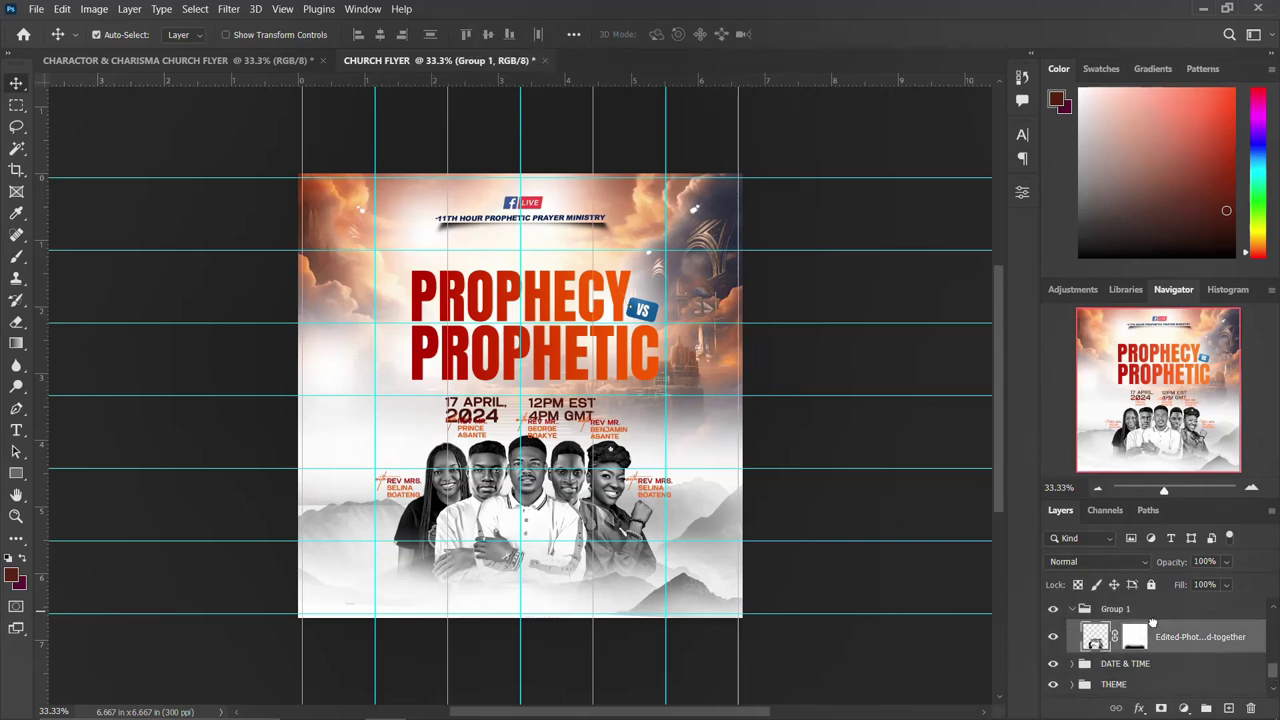
left_click(1075, 611)
double_click(1116, 609)
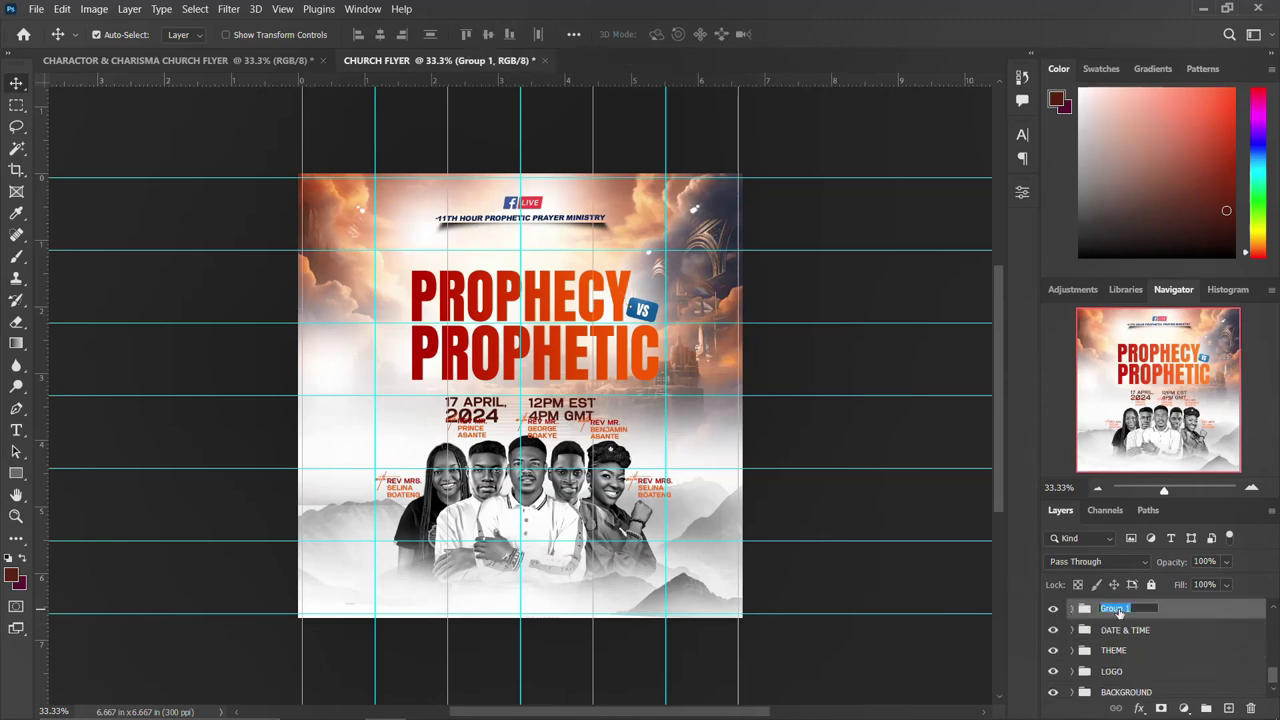
type("NAMES & IMAGES")
key("Return")
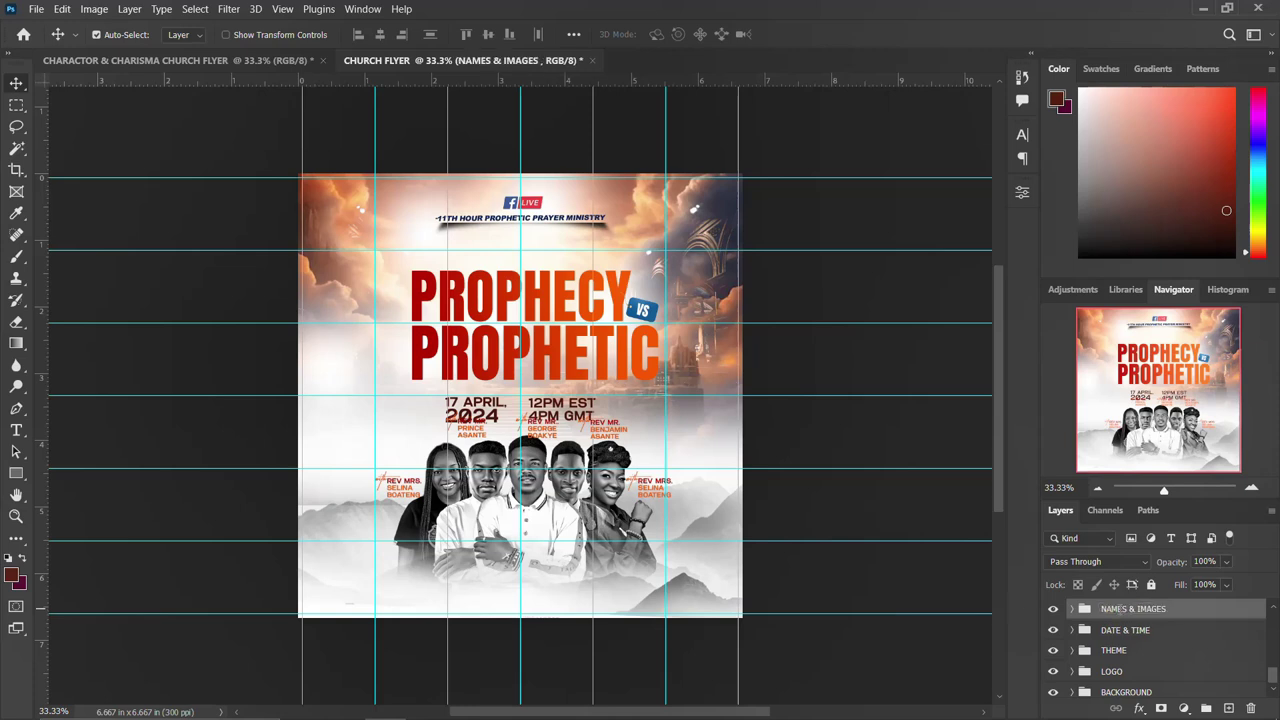
left_click(1053, 609)
left_click(1053, 609)
- Group the reverend name layers, With copy 4 through With copy 3, into a group named NAMES
scroll(1107, 624, "up", 1)
scroll(1116, 655, "up", 1)
scroll(1116, 655, "down", 1)
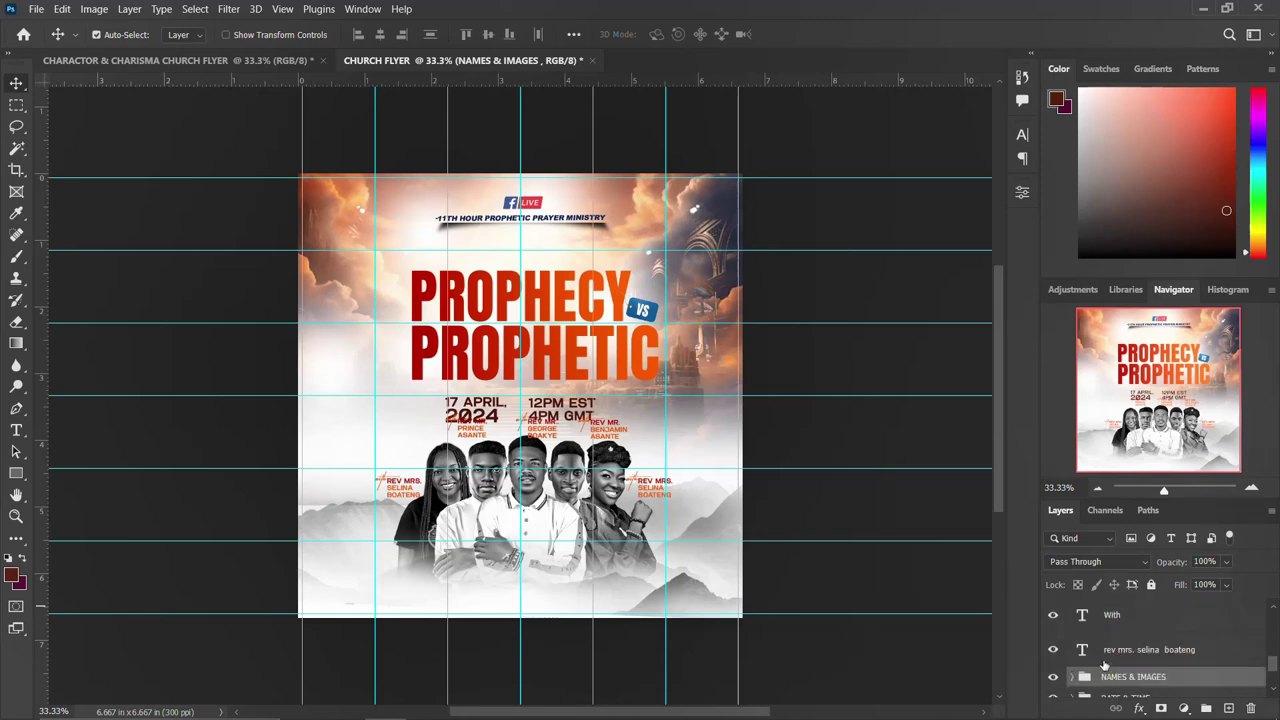
left_click(1116, 650)
scroll(1116, 650, "up", 1)
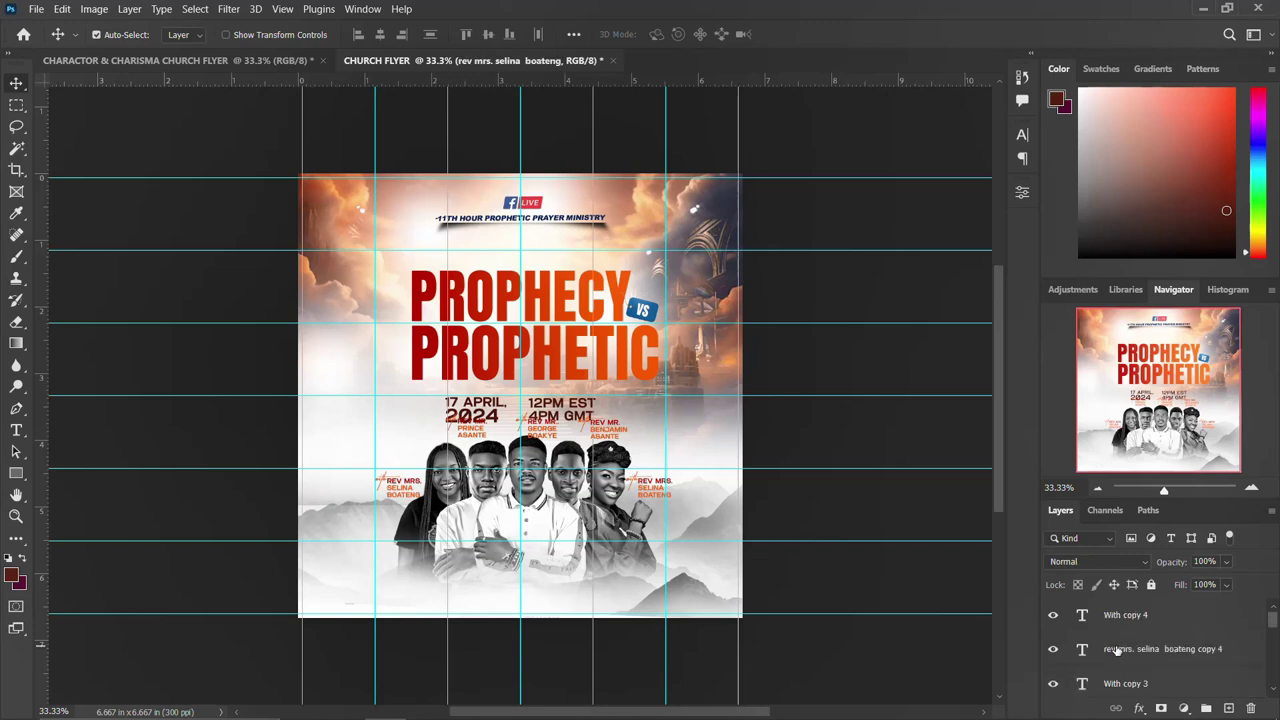
left_click(1134, 617, "shift")
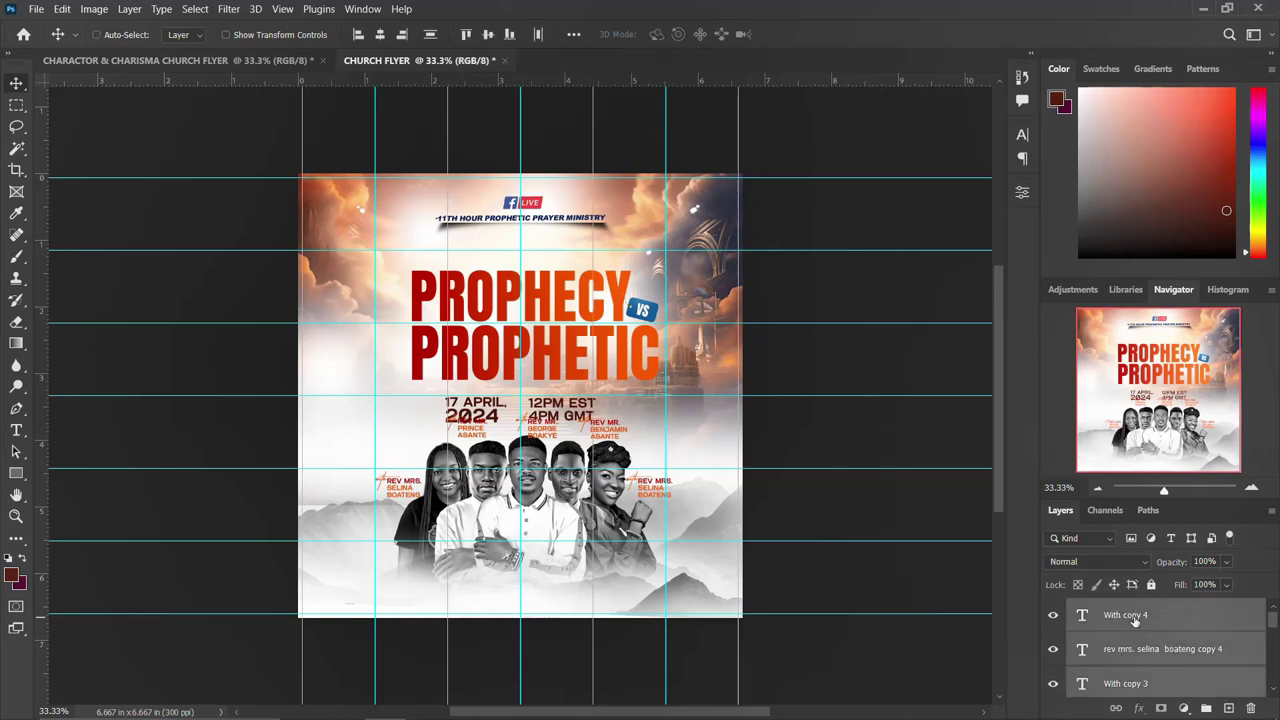
key("ctrl+g")
double_click(1114, 609)
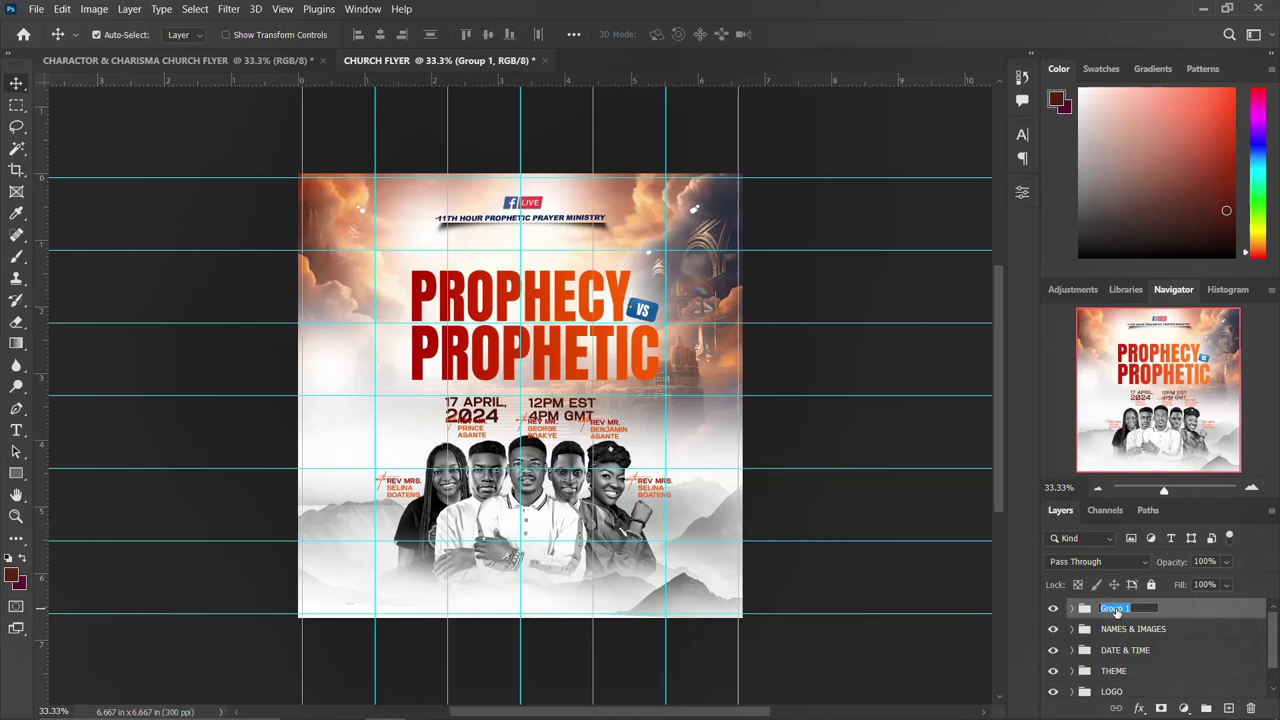
type("NA")
key("Return")
- Rename the NAMES & IMAGES photo group to IMAGES
double_click(1130, 630)
left_click(1138, 628)
key("BackSpace")
key("BackSpace")
key("BackSpace")
key("BackSpace")
key("BackSpace")
key("BackSpace")
key("BackSpace")
key("BackSpace")
key("BackSpace")
key("Return")
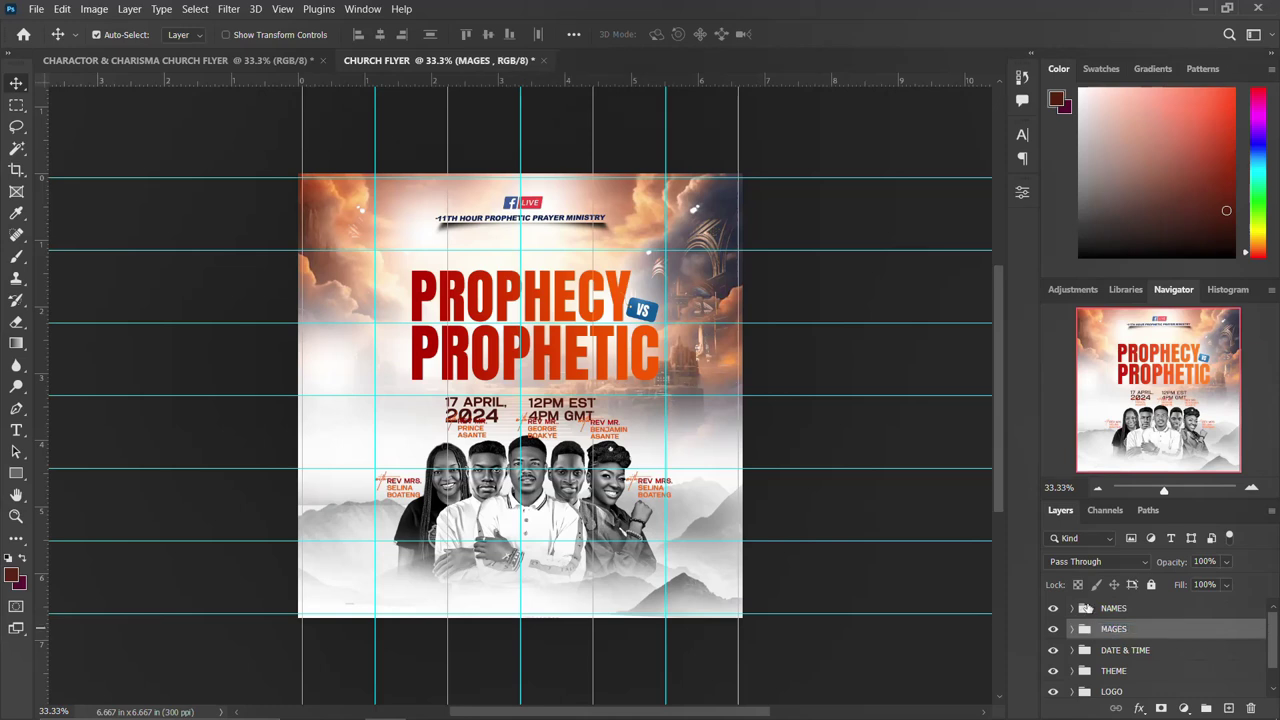
left_click(1108, 610)
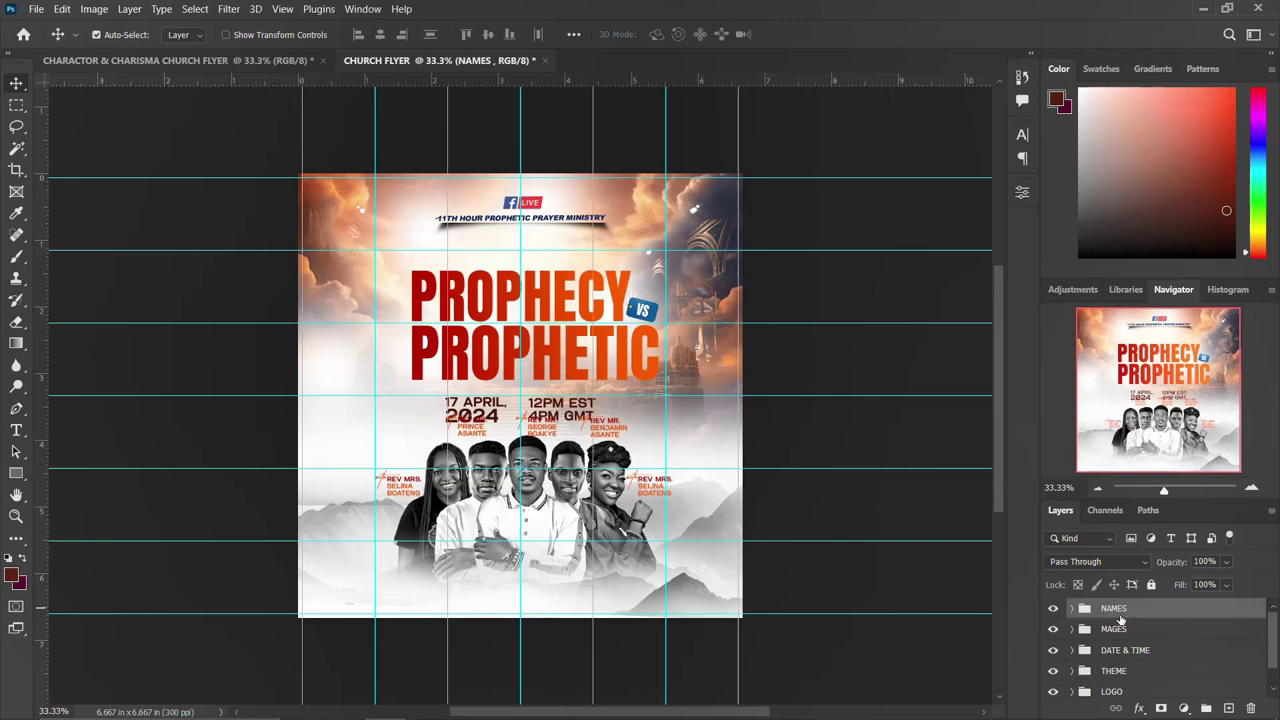
- Nudge the PROPHECY vs PROPHETIC title up slightly and the date and time block up three steps
left_click(1116, 673)
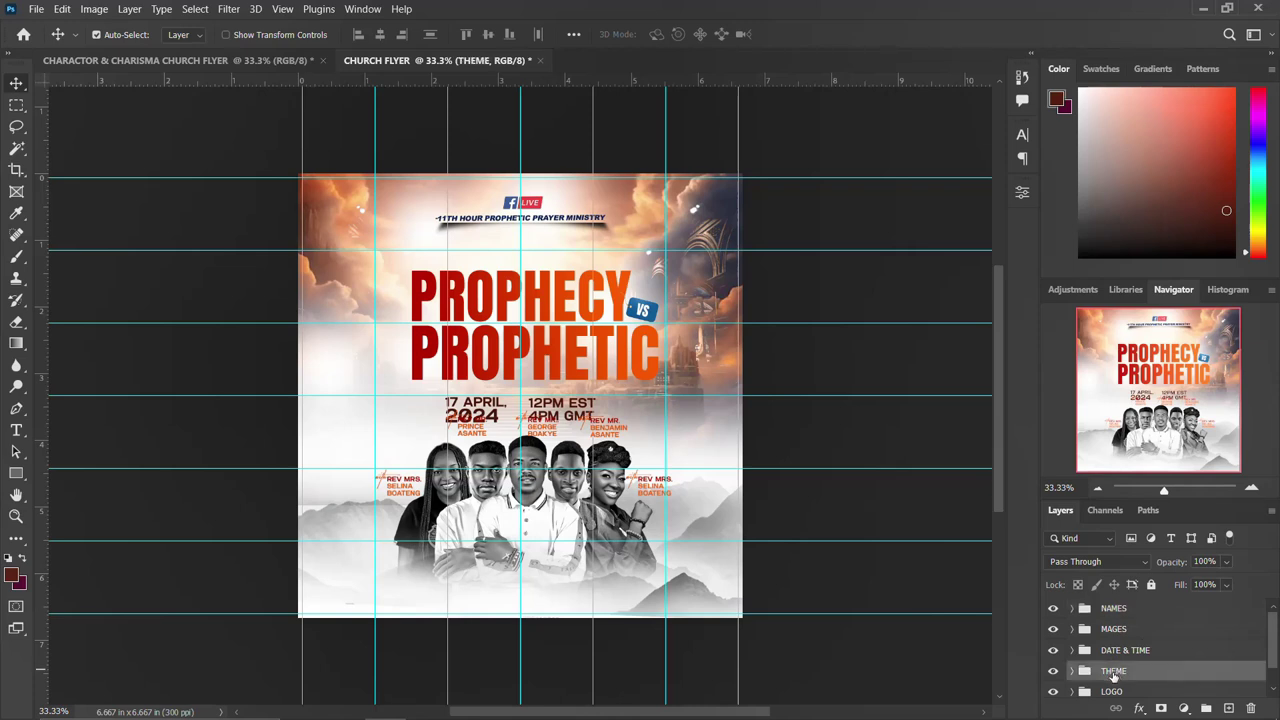
key("shift+Up")
key("shift+Up")
key("shift+Up")
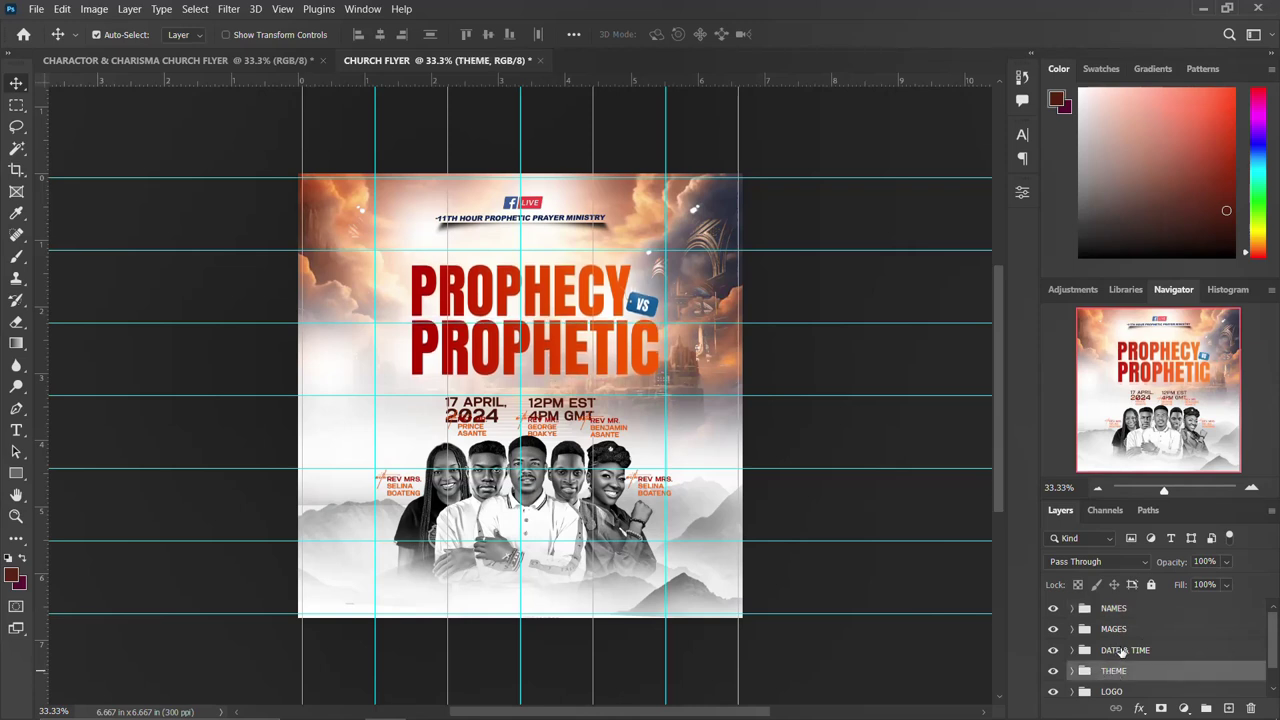
left_click(1128, 652)
key("shift+Up")
key("shift+Up")
key("shift+Up")
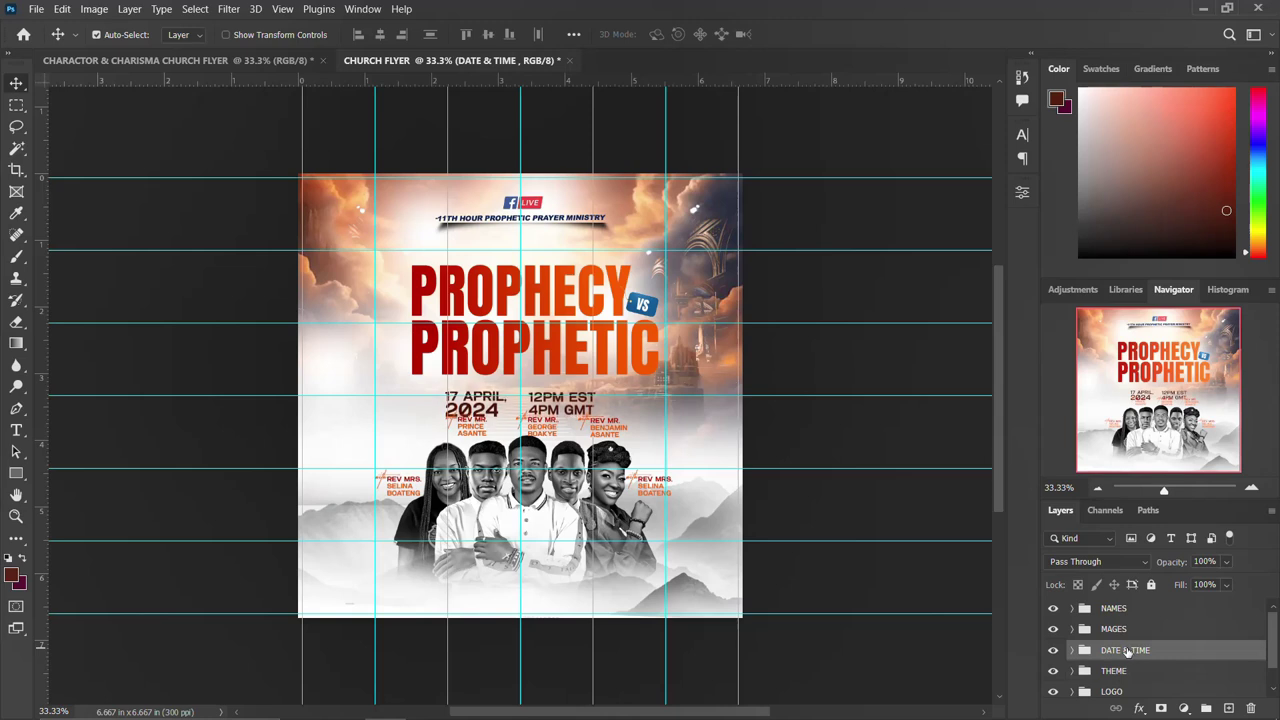
key("shift+Up")
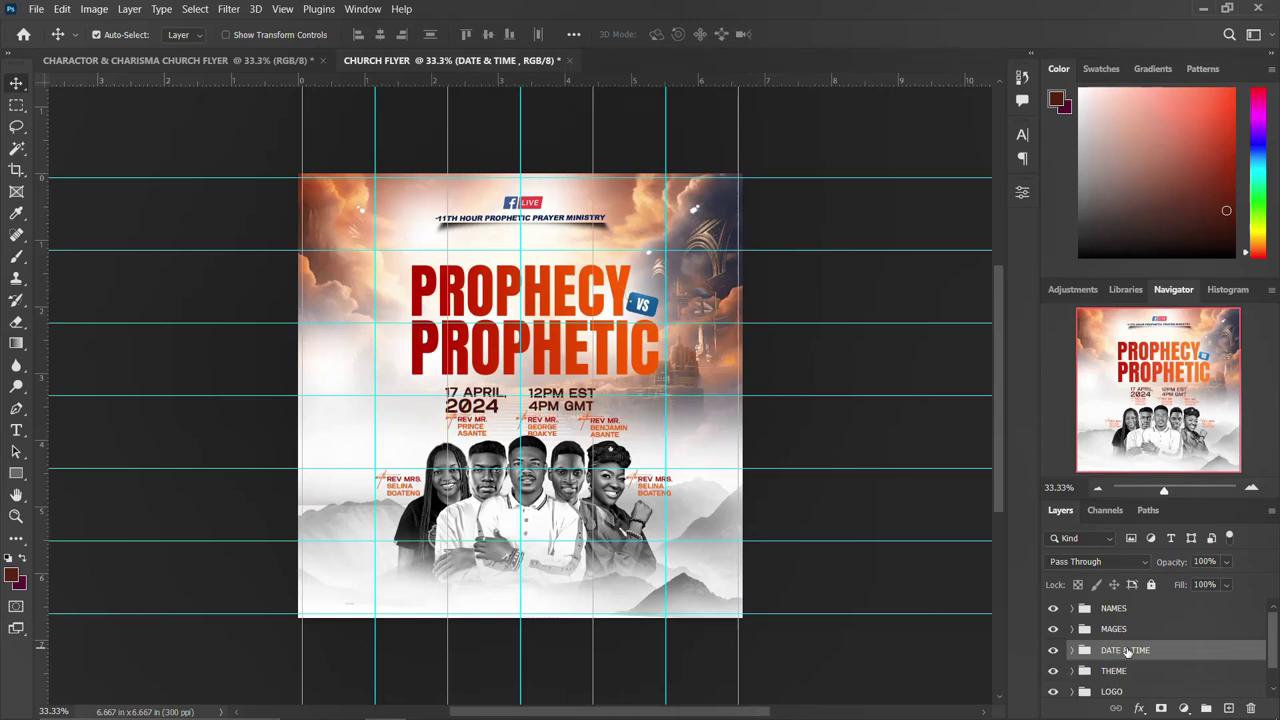
key("shift+Up")
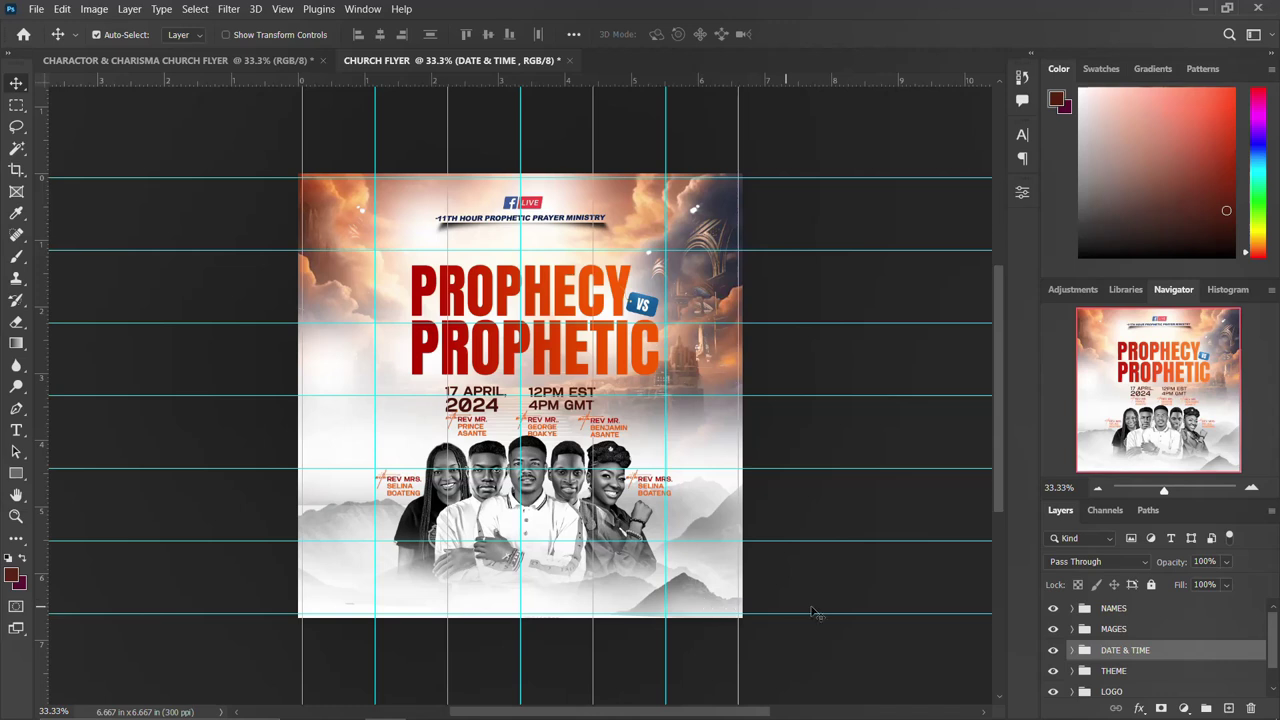
- In the CHARACTOR & CHARISMA CHURCH FLYER, select both venue text layers and the pngegg location pin
left_click(1122, 609)
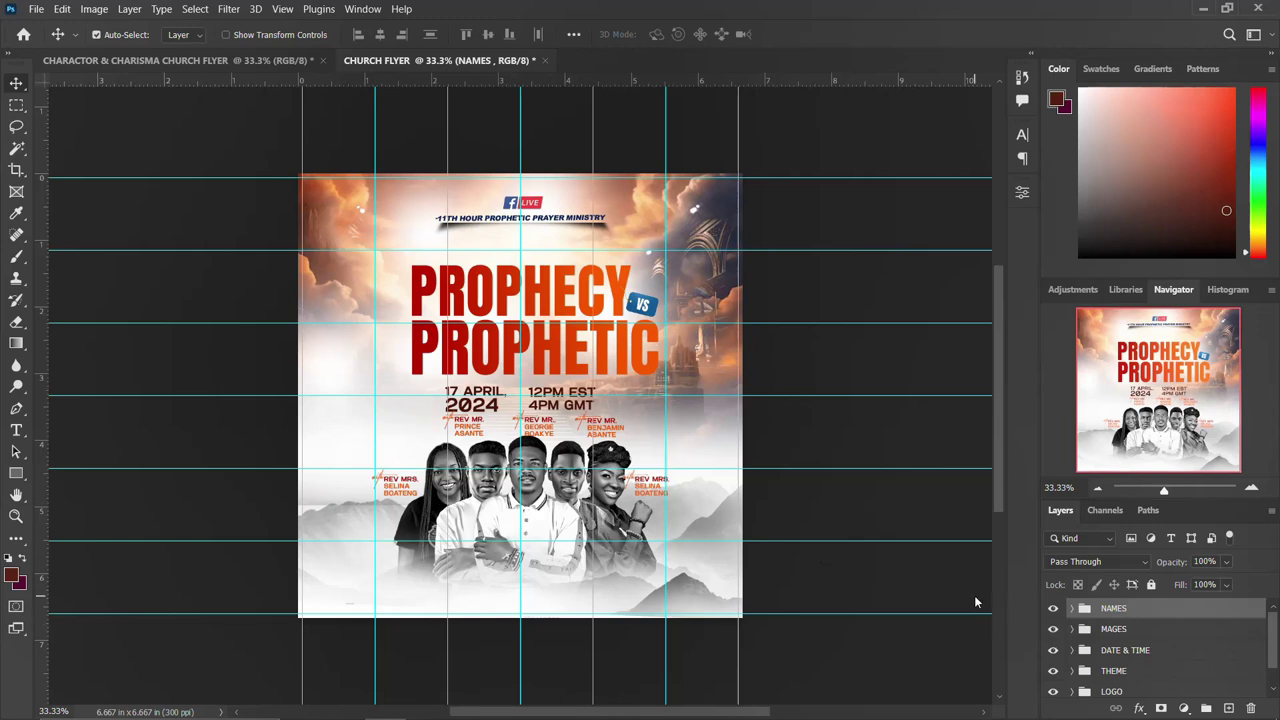
left_click(245, 62)
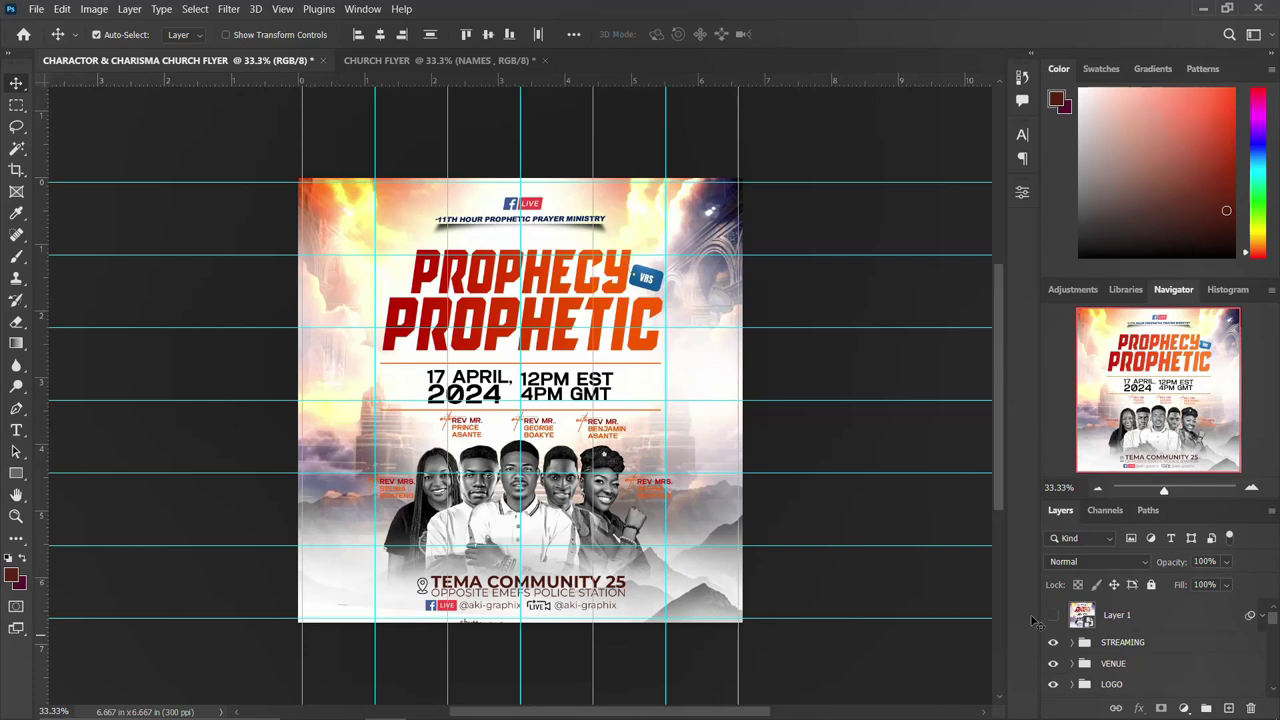
left_click(590, 588)
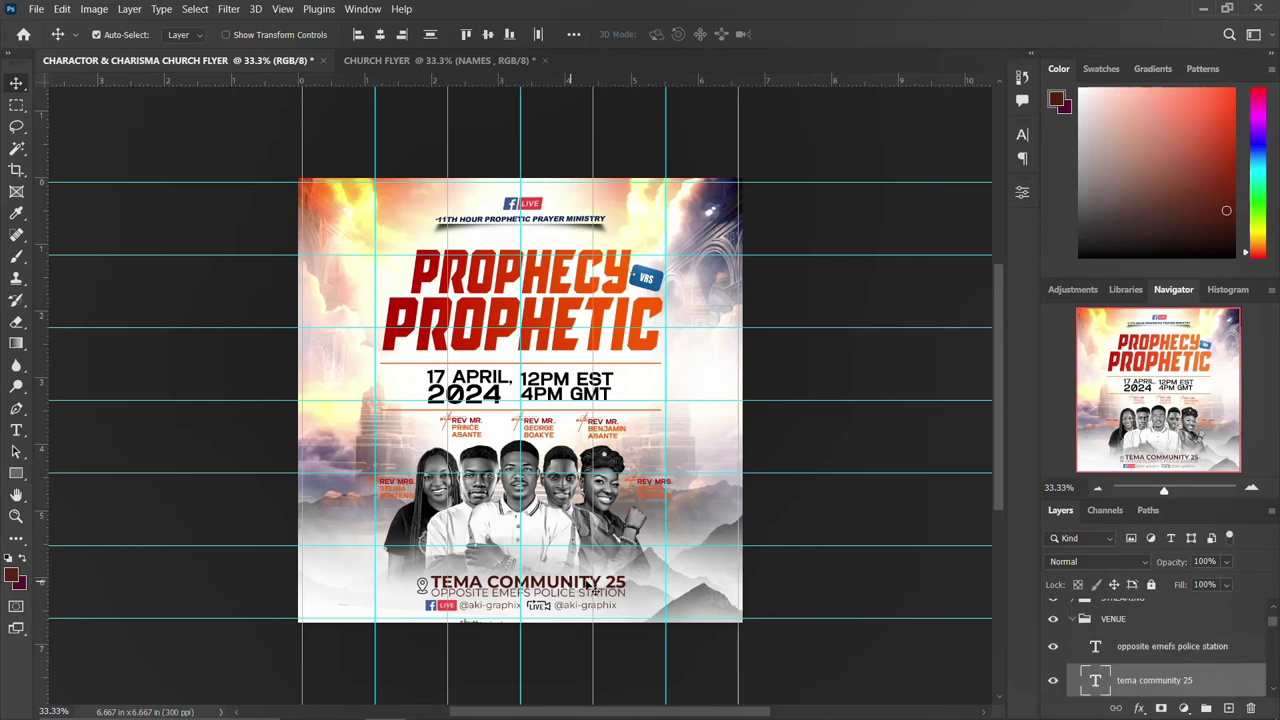
left_click(1120, 646)
scroll(1127, 650, "down", 1)
left_click(1133, 655, "ctrl")
left_click(1133, 679, "ctrl")
scroll(1135, 678, "down", 1)
scroll(1136, 662, "up", 2)
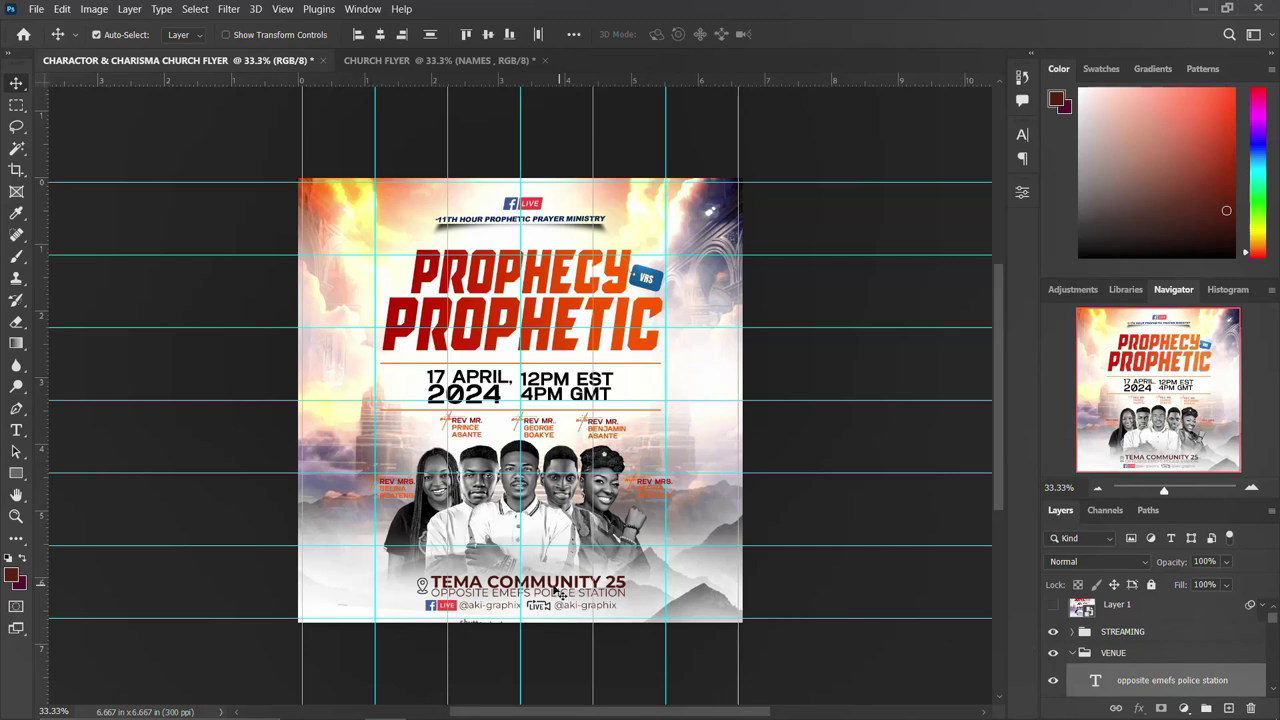
- Drop the venue lines and pin onto the church flyer, shift them slightly right, and group them as VENUE
mouse_move(484, 586)
left_mouse_down()
mouse_move(475, 72)
mouse_move(440, 70)
mouse_move(560, 578)
mouse_move(503, 595)
left_mouse_up()
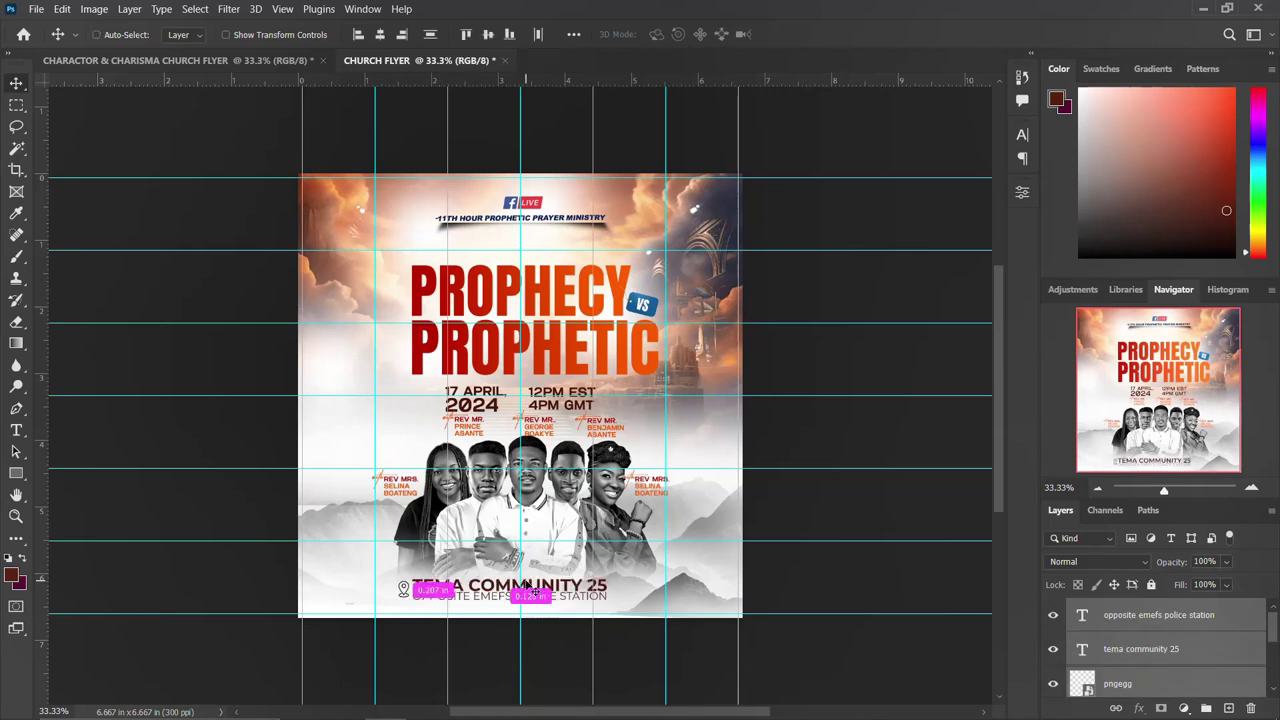
key("ctrl+t")
left_click_drag(505, 594, 516, 590)
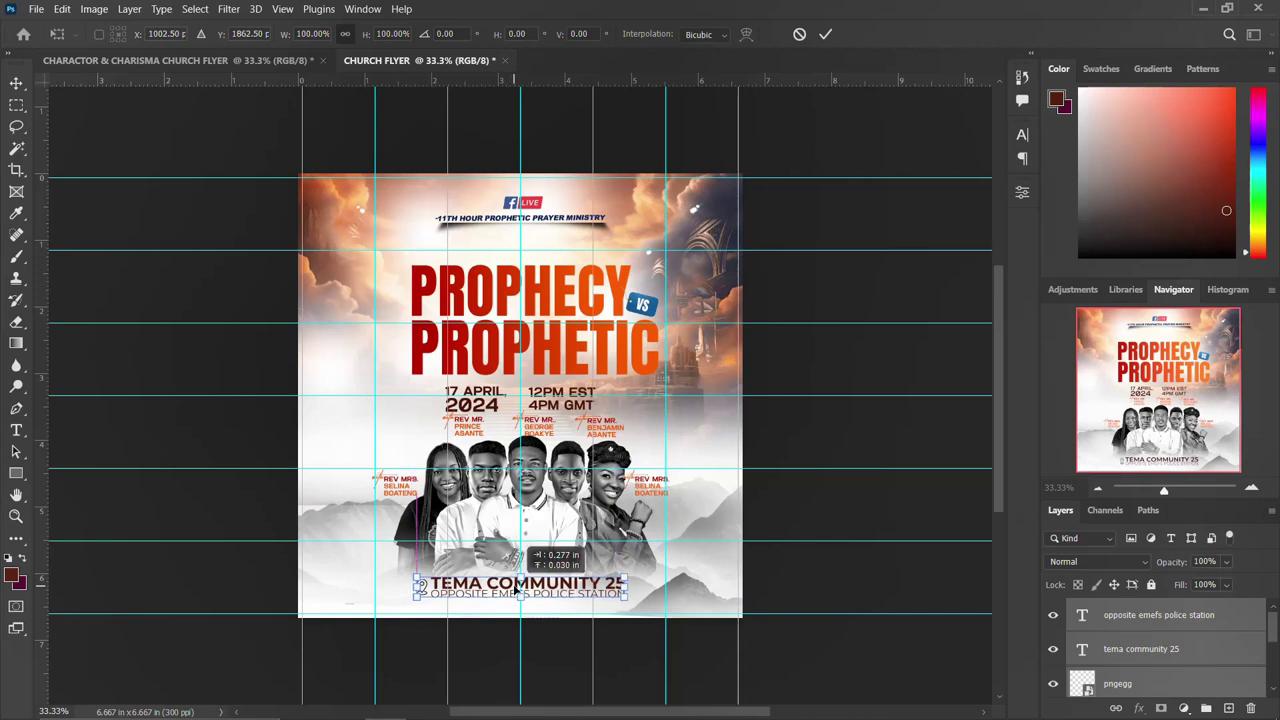
key("Return")
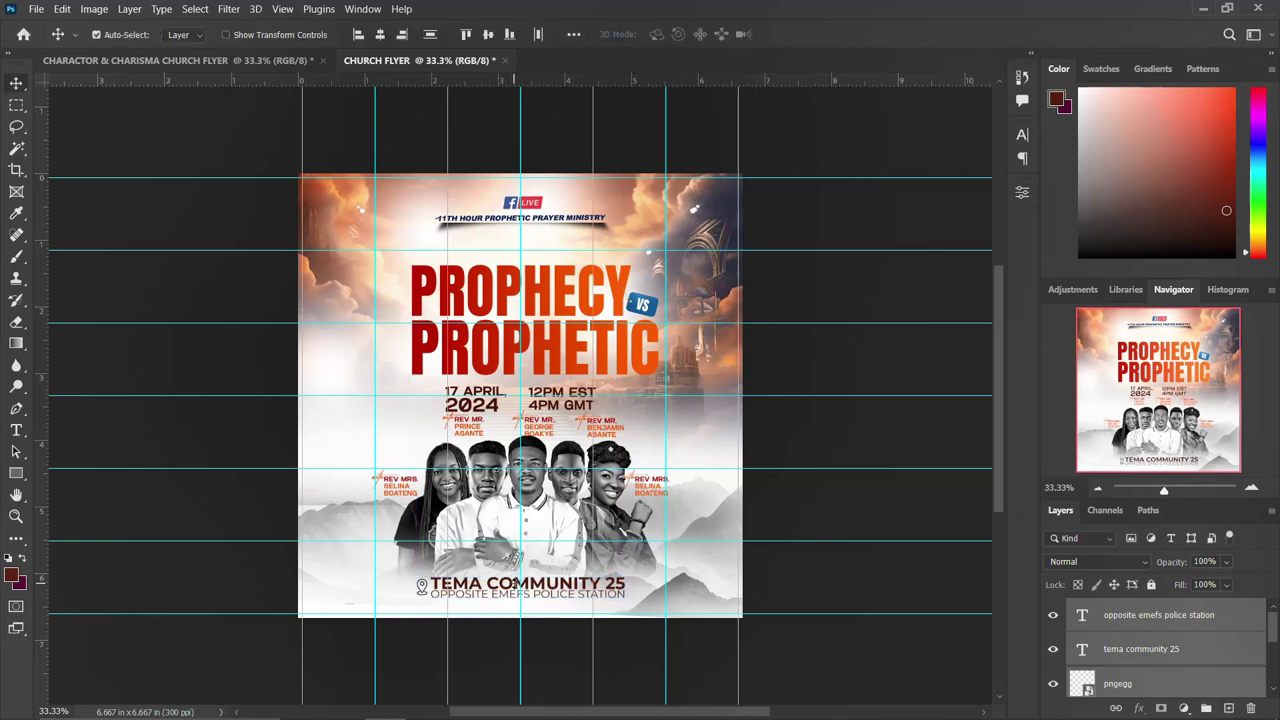
key("ctrl+g")
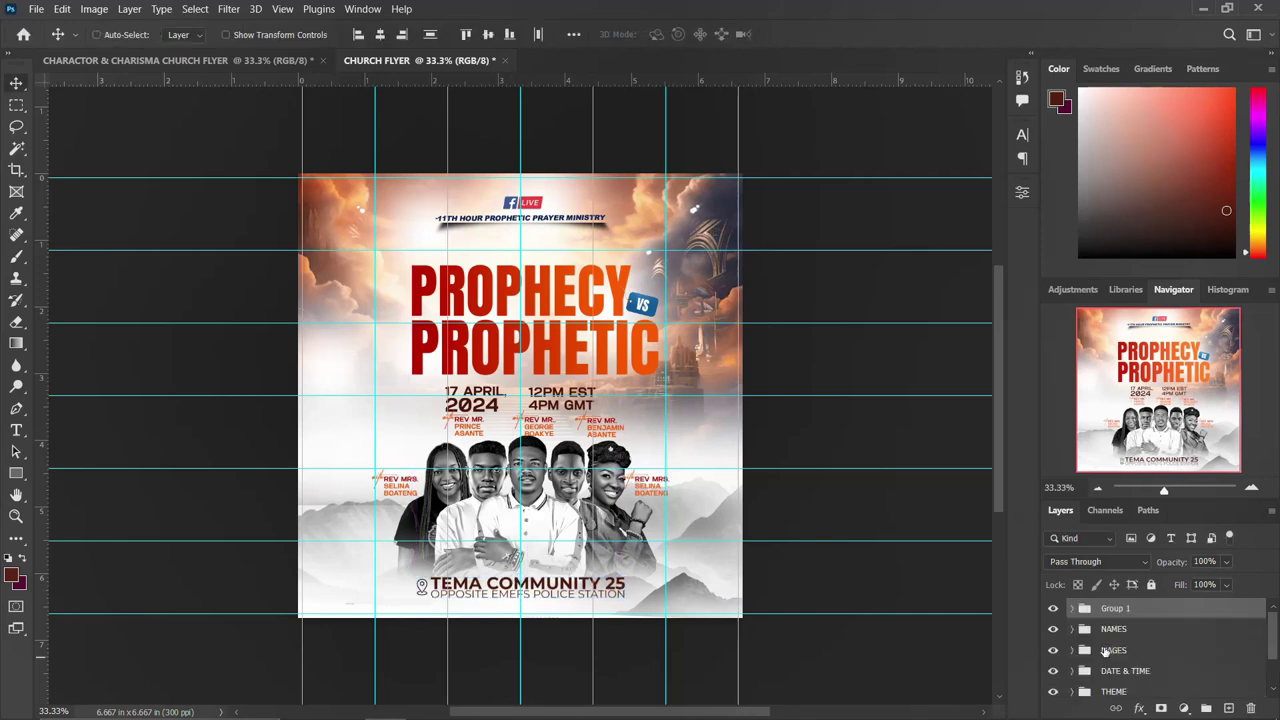
double_click(1115, 609)
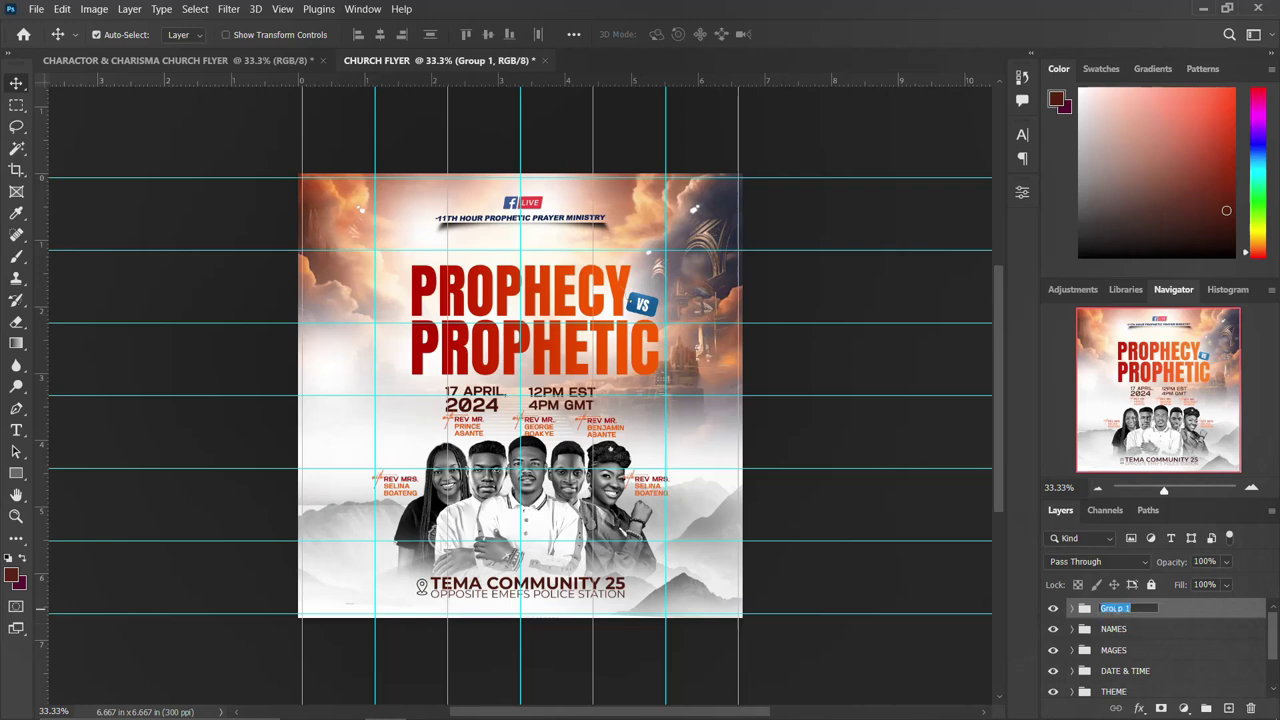
type("VENUE")
key("Return")
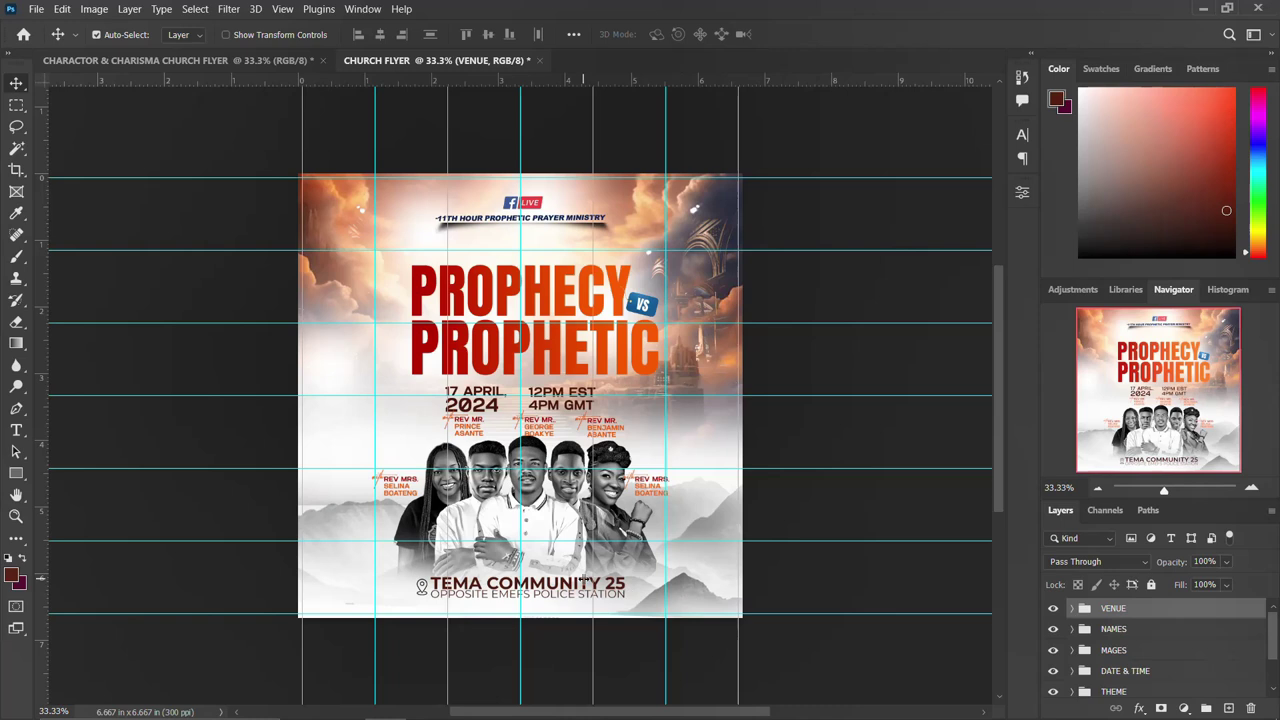
- Check the type settings of the TEMA COMMUNITY 25 title and address, then collapse the layer groups
left_click(585, 582)
left_click(1020, 135)
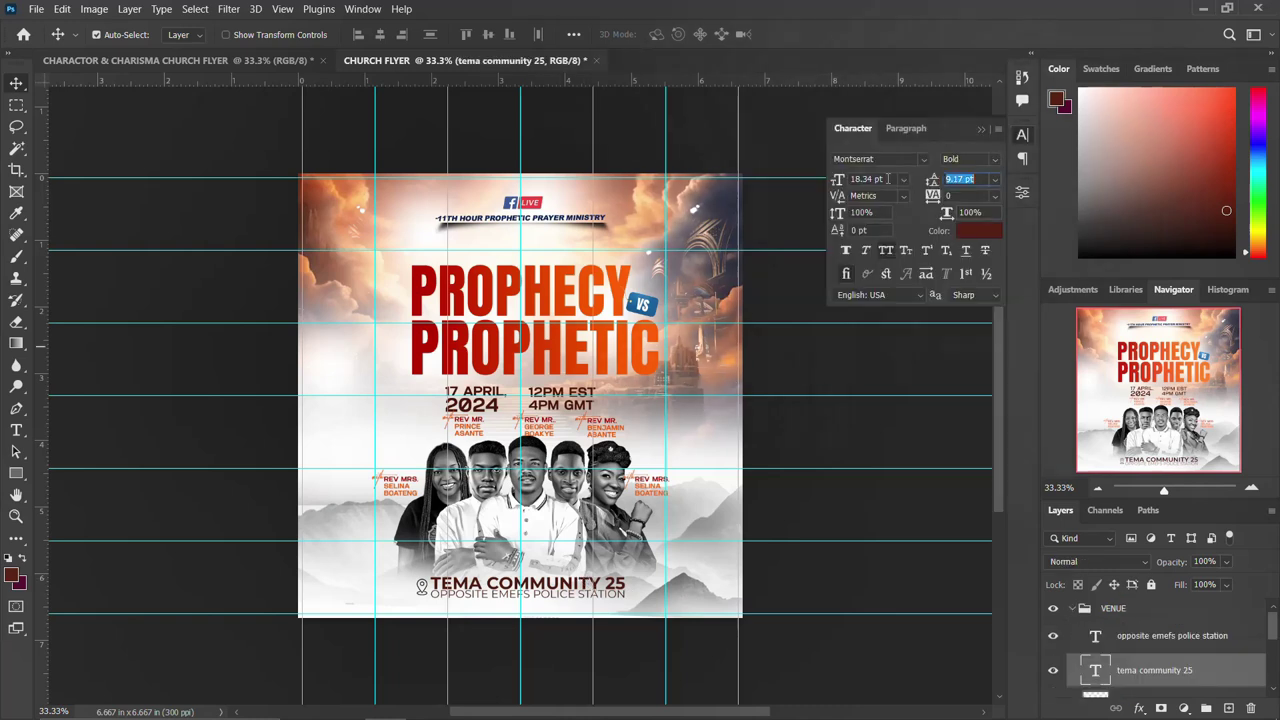
left_click(1022, 137)
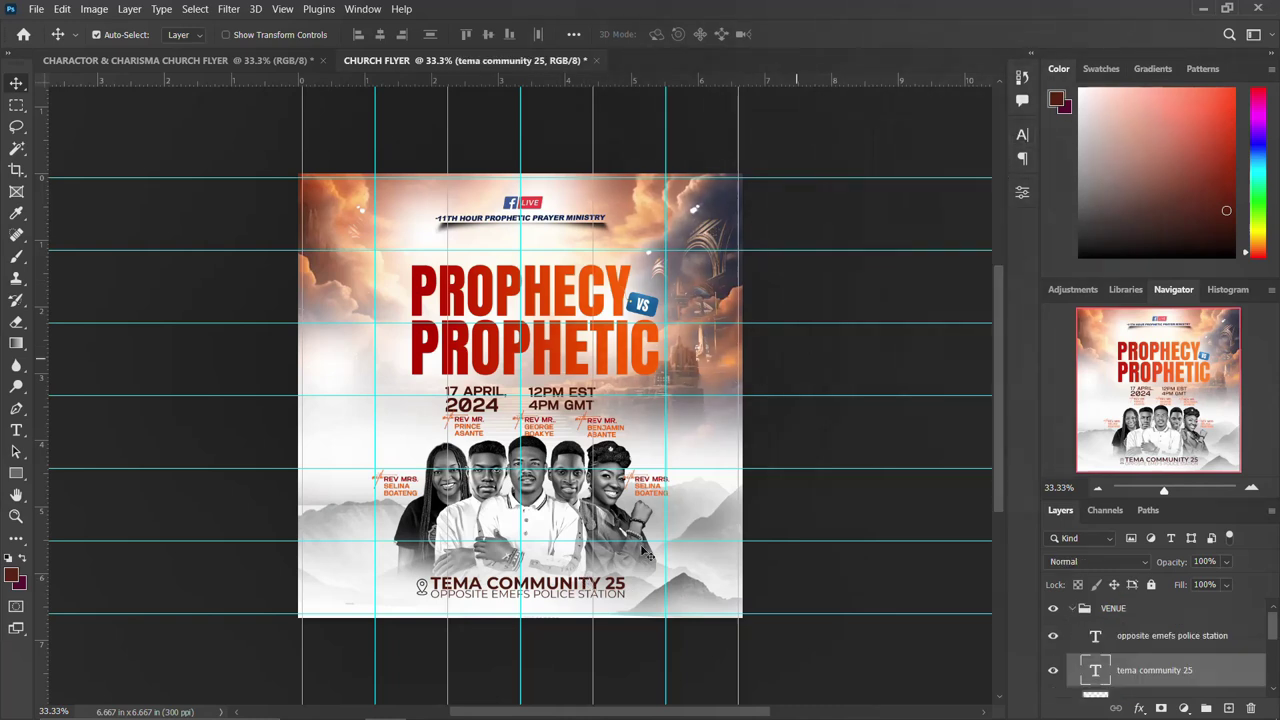
left_click(578, 603)
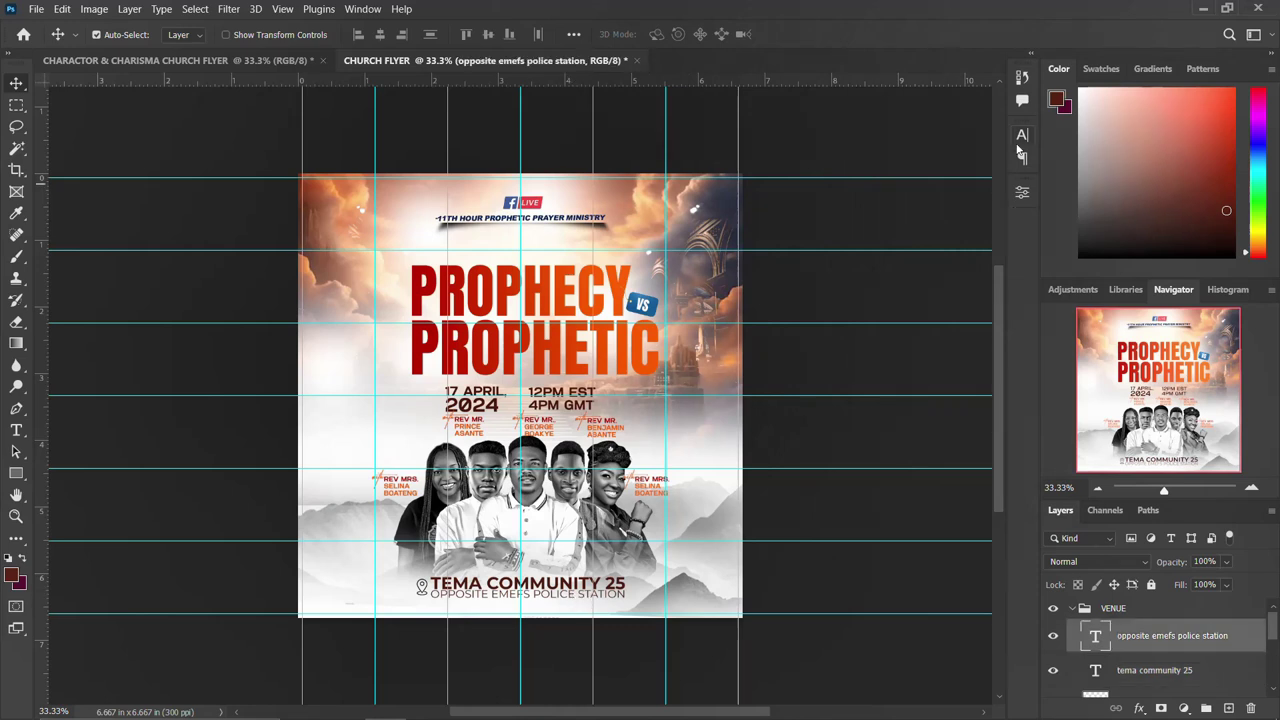
left_click(1022, 135)
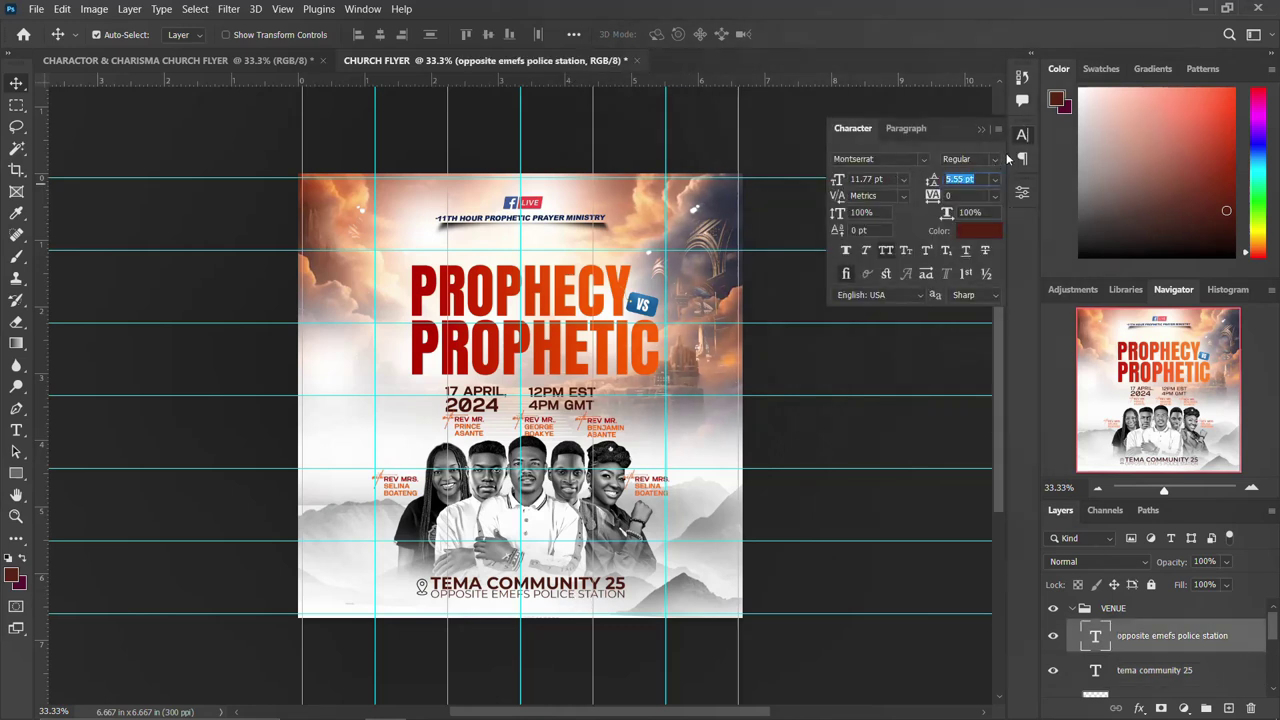
left_click(1022, 136)
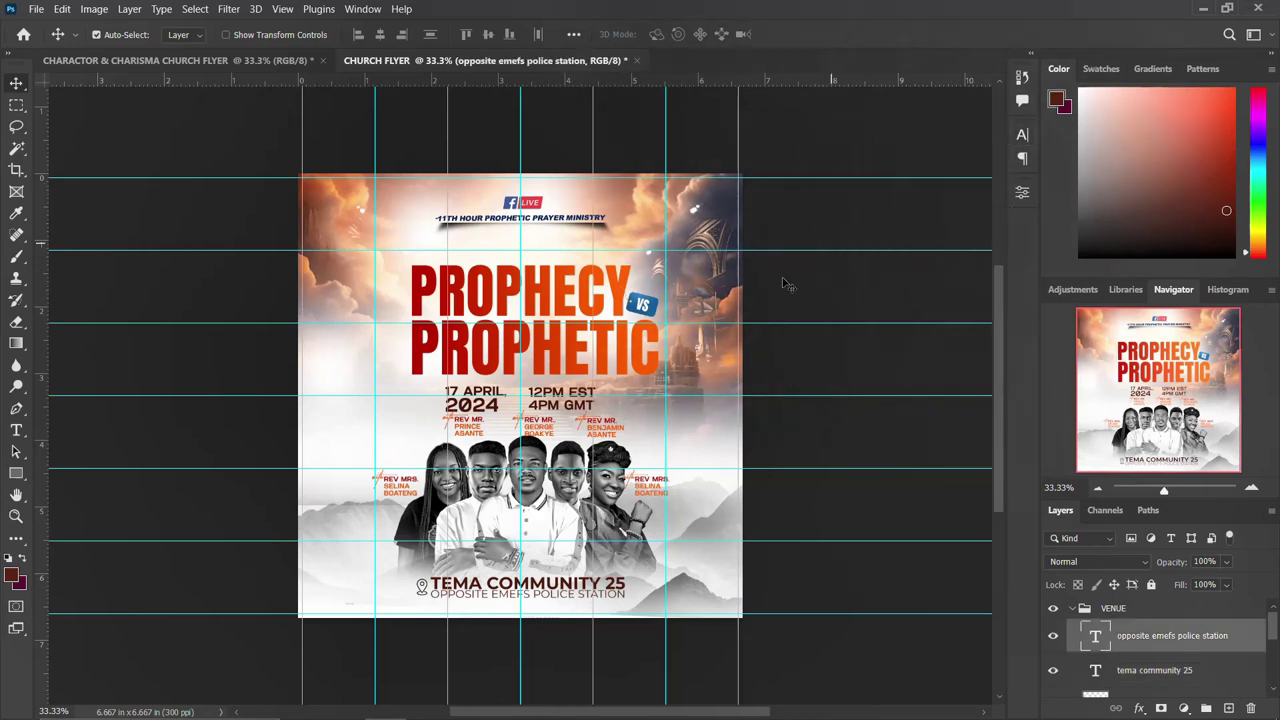
left_click(426, 598)
left_click(1097, 659)
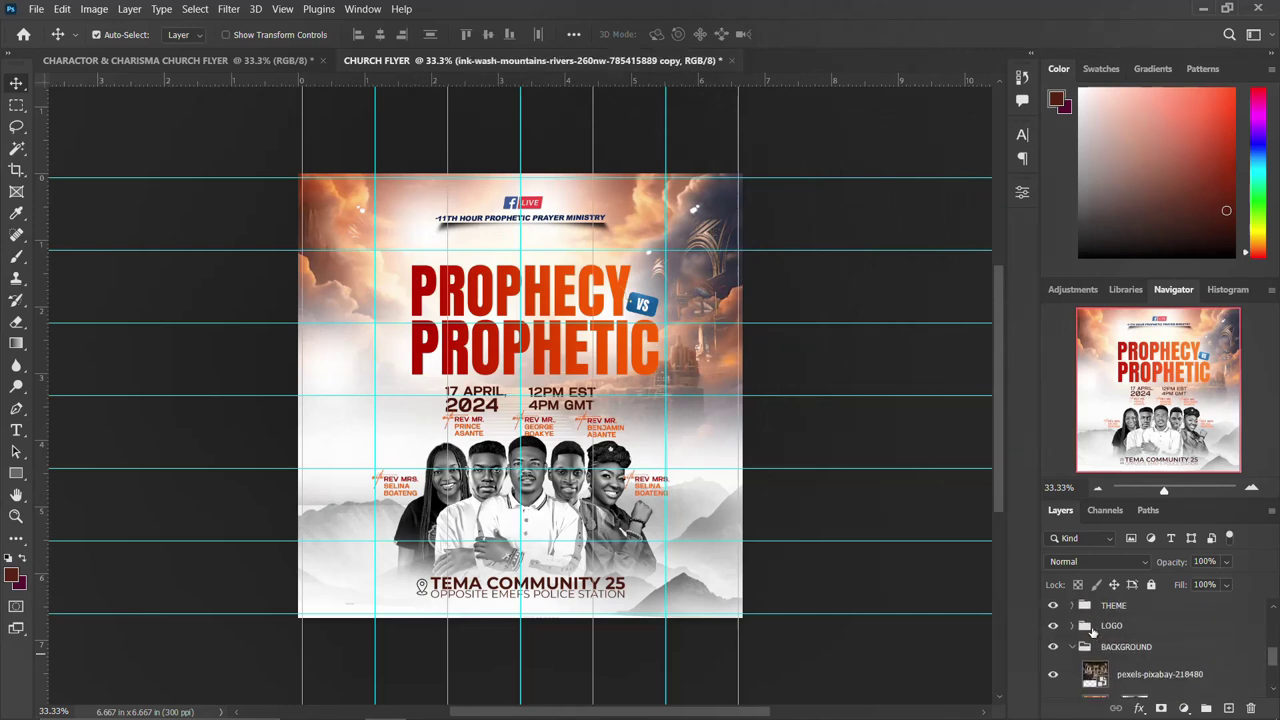
left_click(1099, 646)
scroll(1099, 640, "down", 2)
left_click(1073, 609)
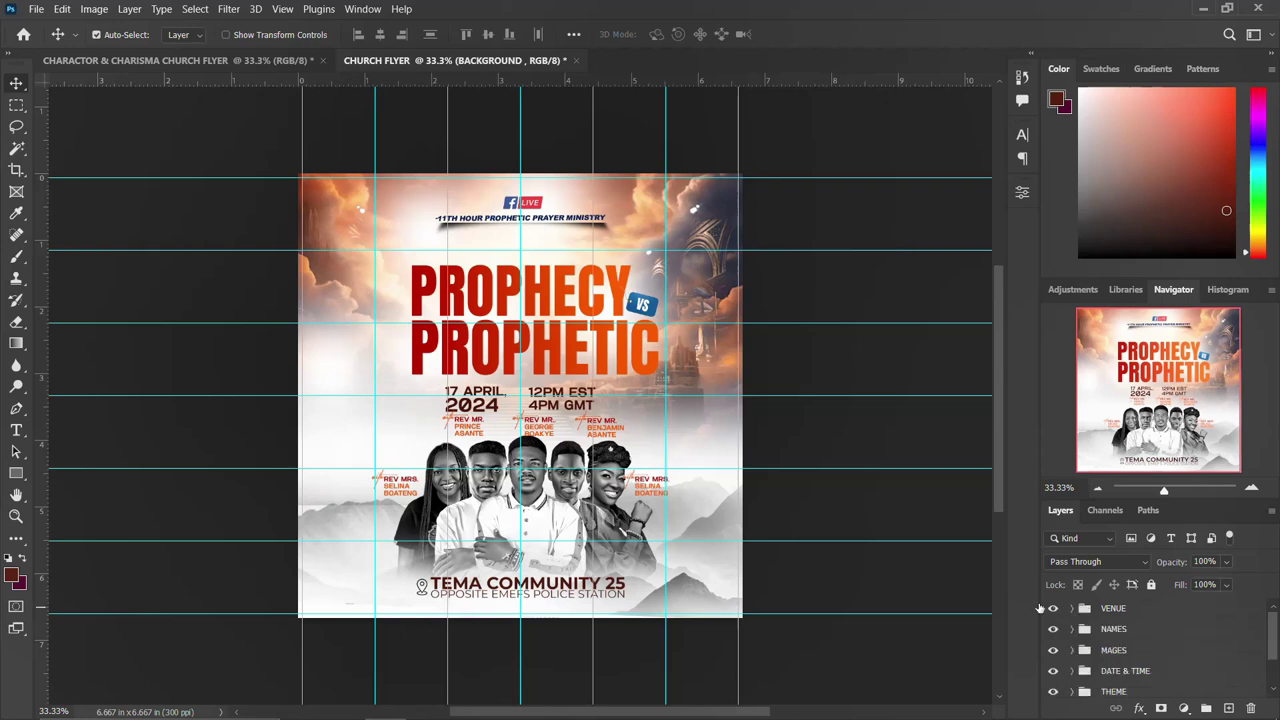
left_click(340, 703)
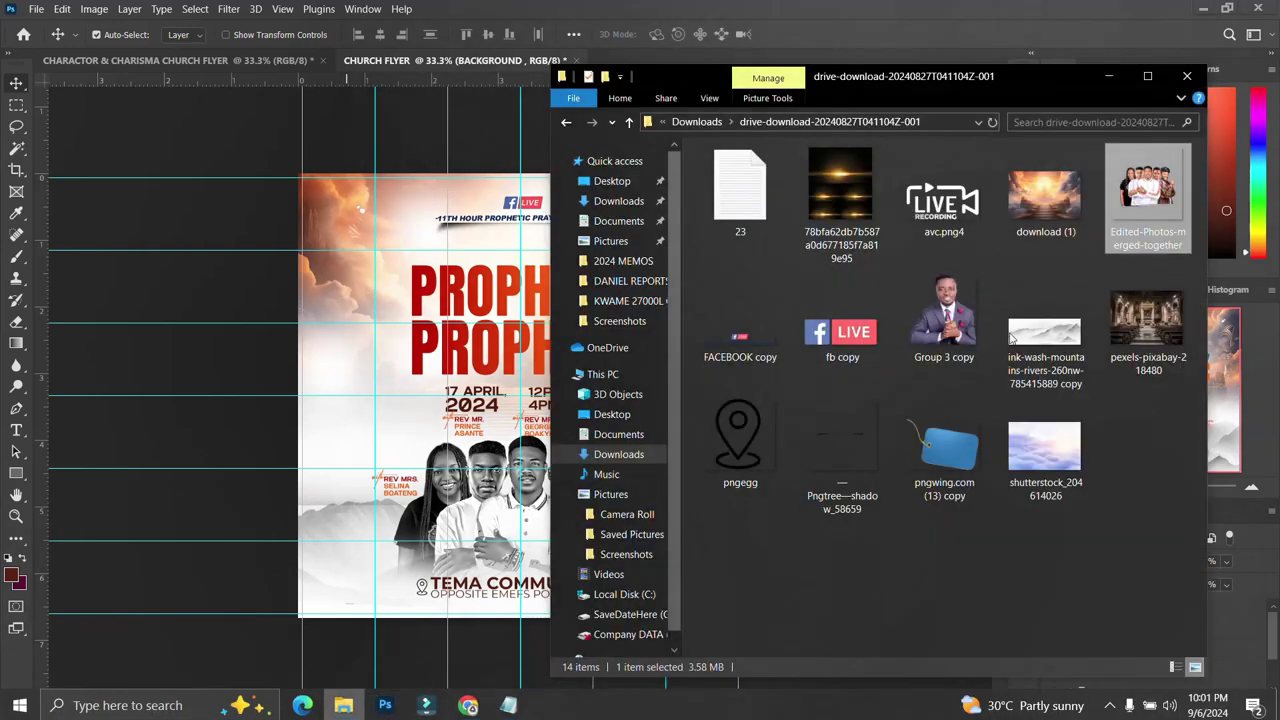
left_click(732, 443)
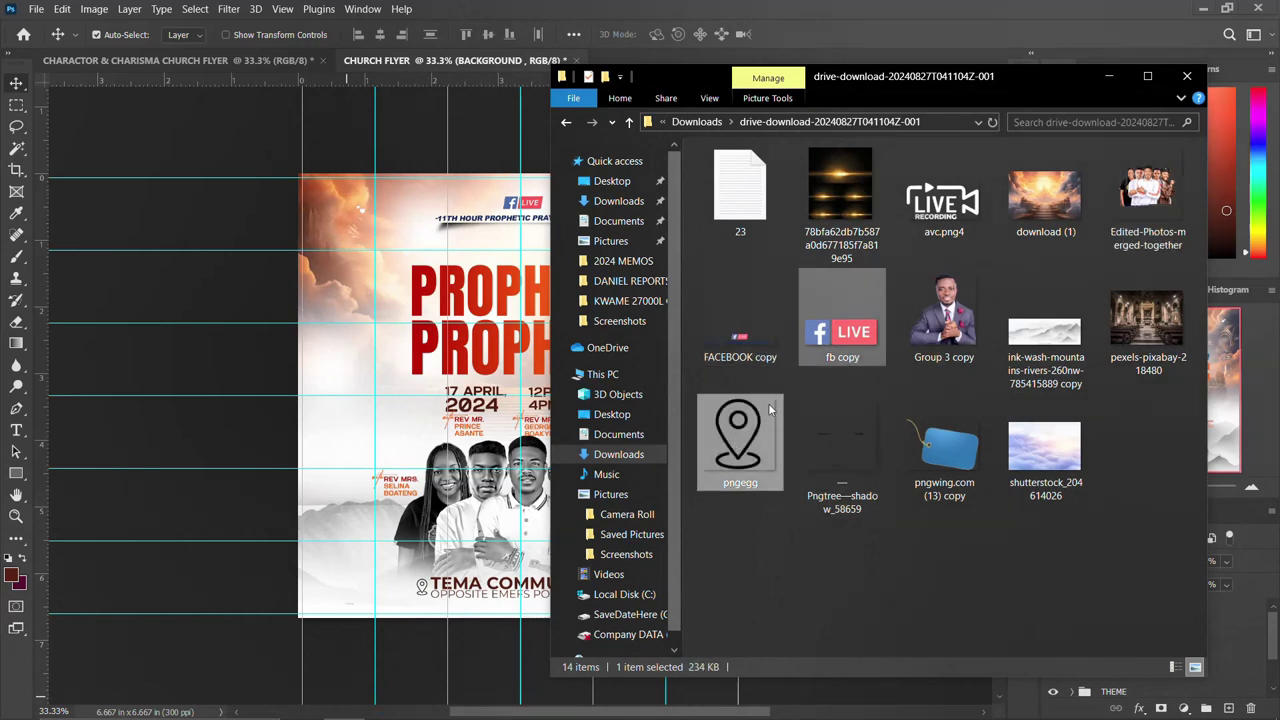
left_click(511, 462)
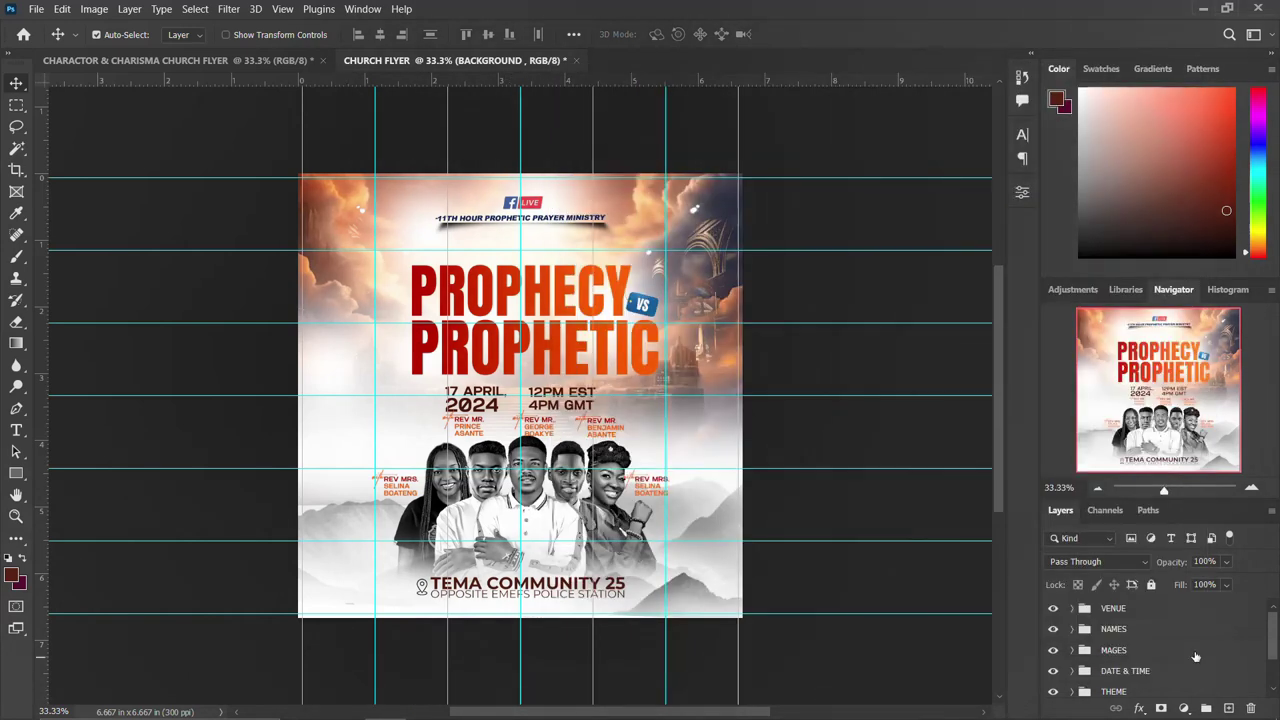
- Copy the fb copy badge, both handle text layers and avc.png4 icon onto the church flyer, nudged right
left_click(236, 62)
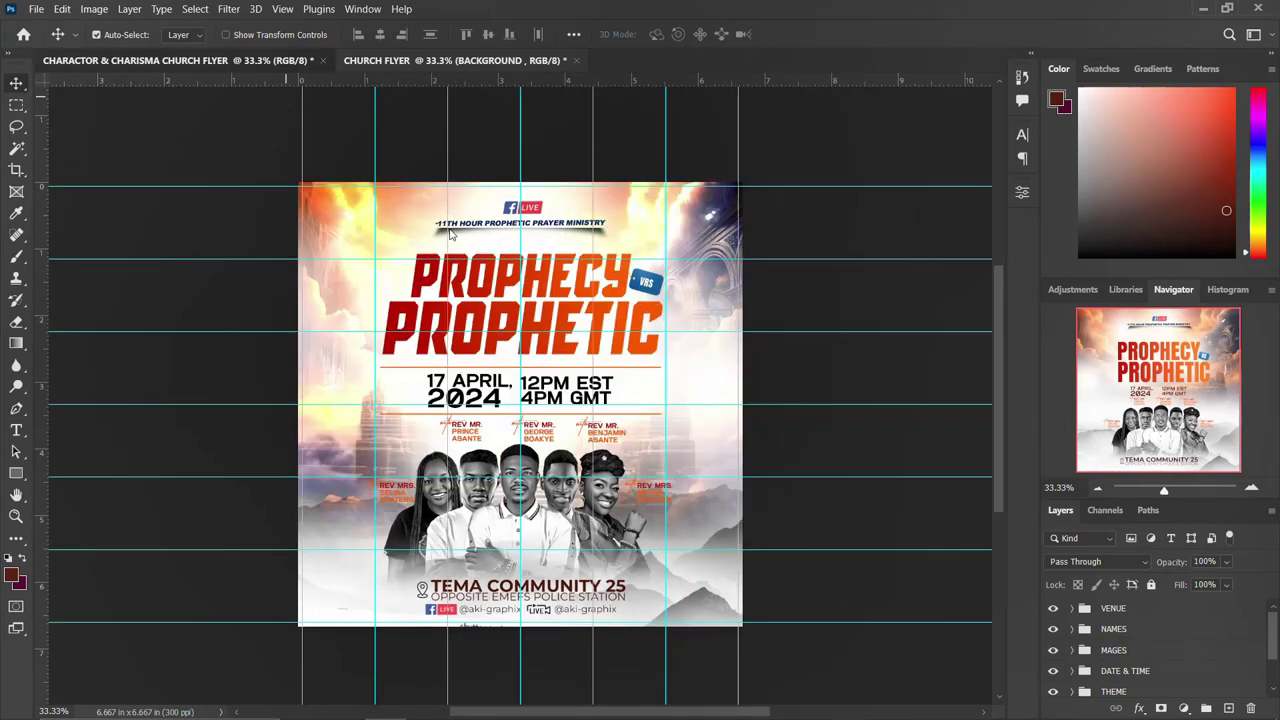
left_click(464, 616)
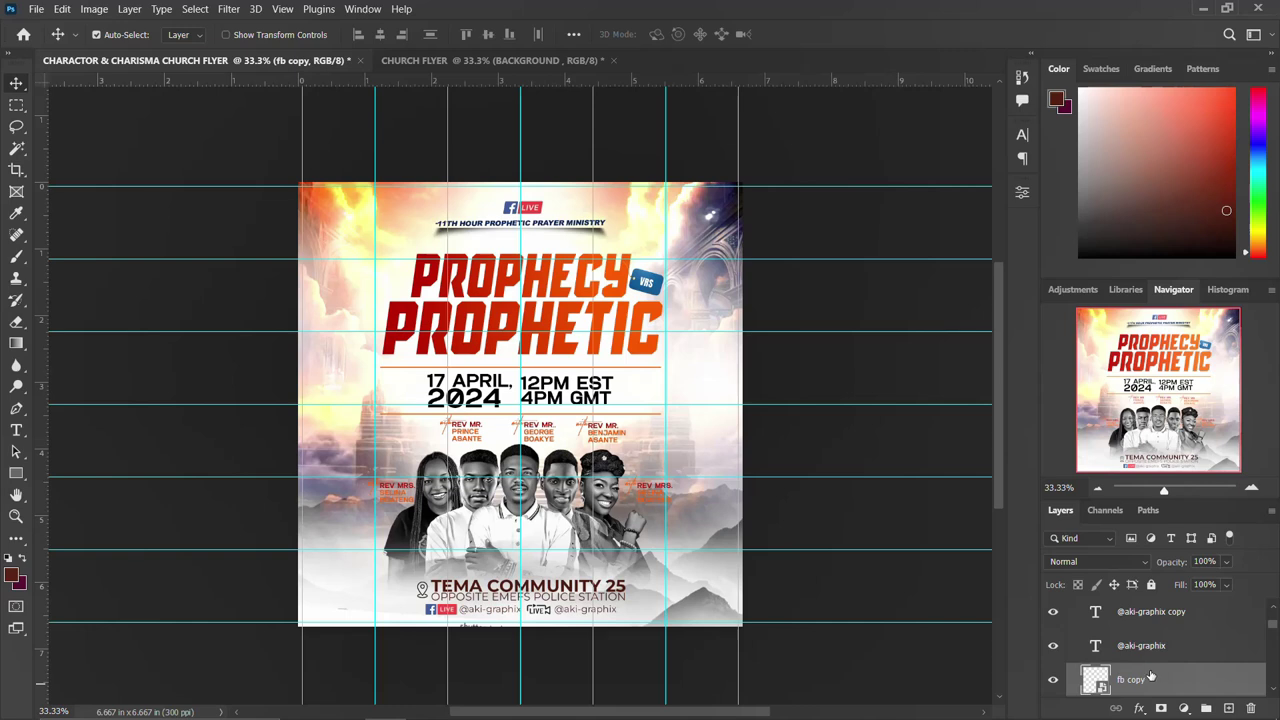
key("ctrl")
left_click(1156, 624, "shift")
scroll(1155, 622, "up", 1)
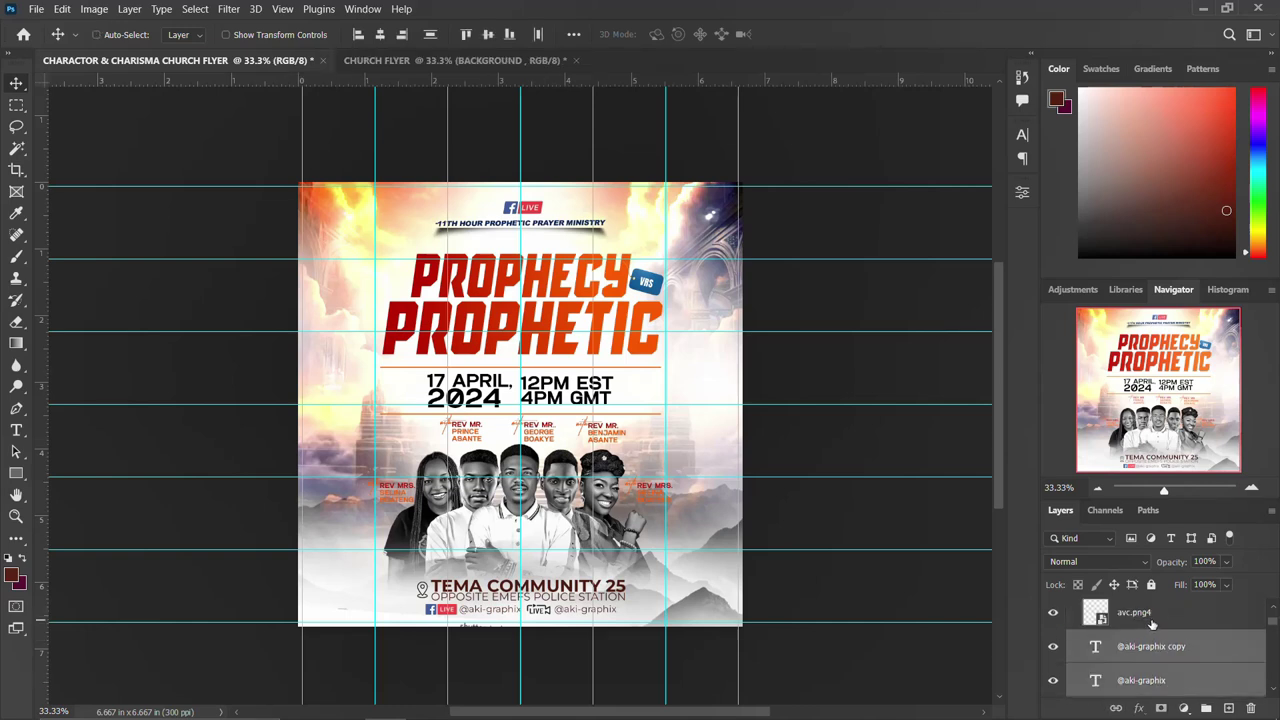
left_click(1152, 613, "ctrl")
scroll(1152, 624, "up", 1)
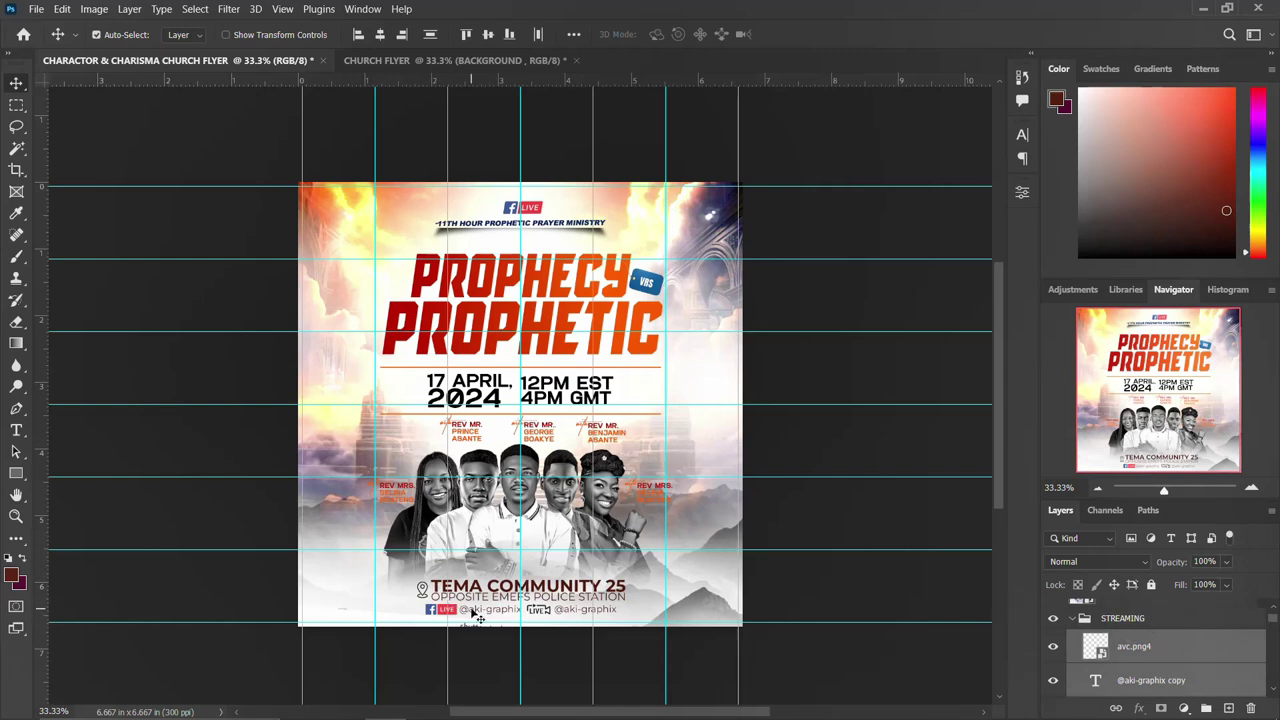
left_click_drag(478, 620, 520, 608)
key("shift+Right")
key("shift+Right")
key("shift+Right")
key("shift+Right")
key("shift+Right")
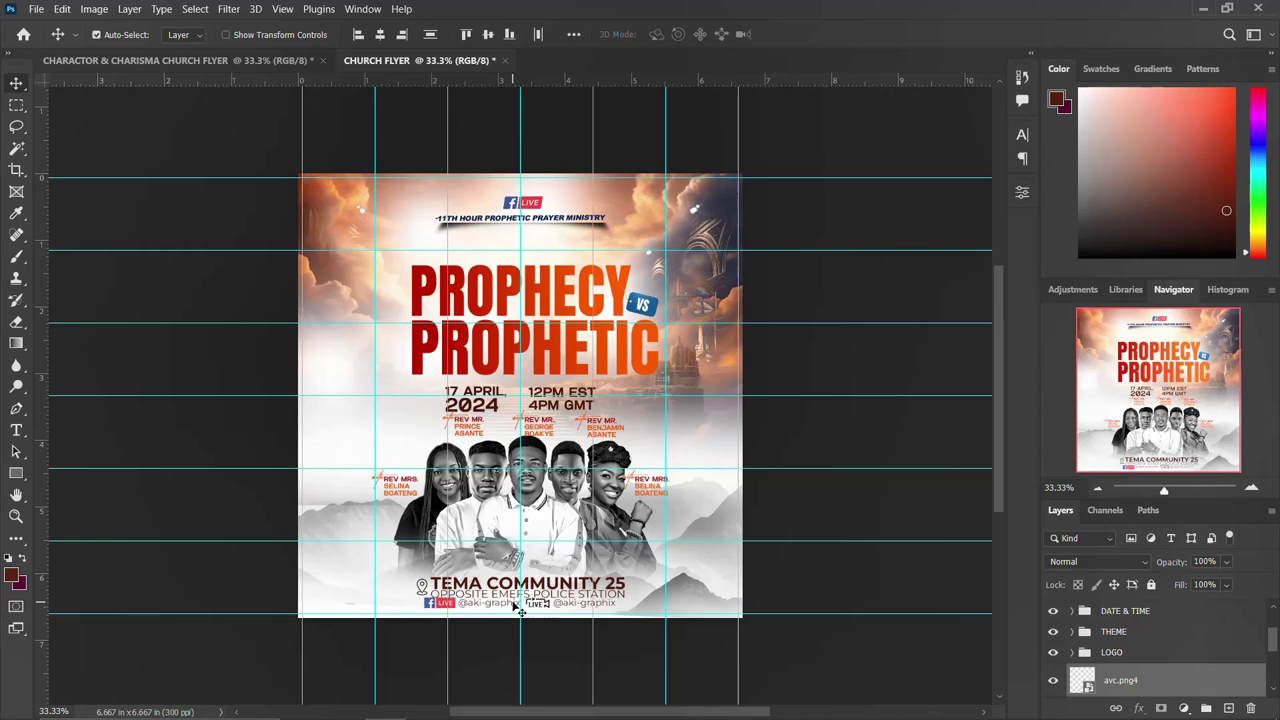
- Group the social handles row layers into a group named STREAMING LOCATION
key("ctrl+g")
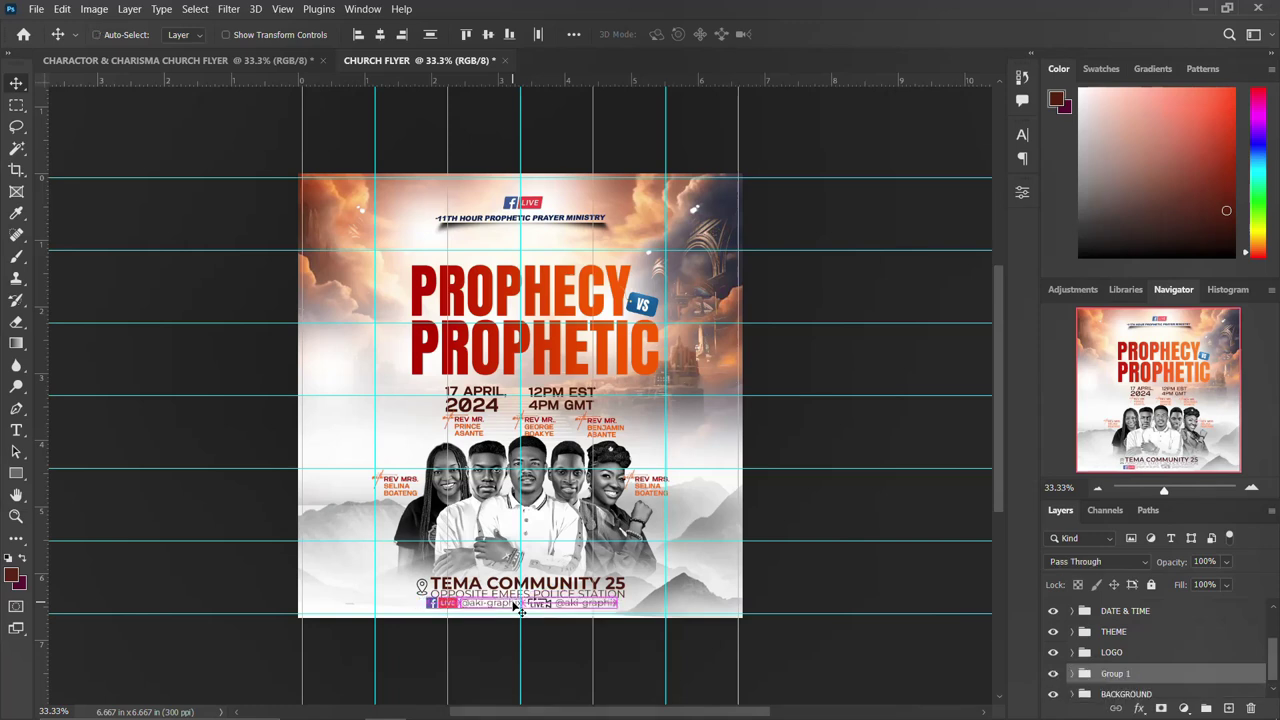
double_click(1114, 674)
type("STREAMING LOCATION")
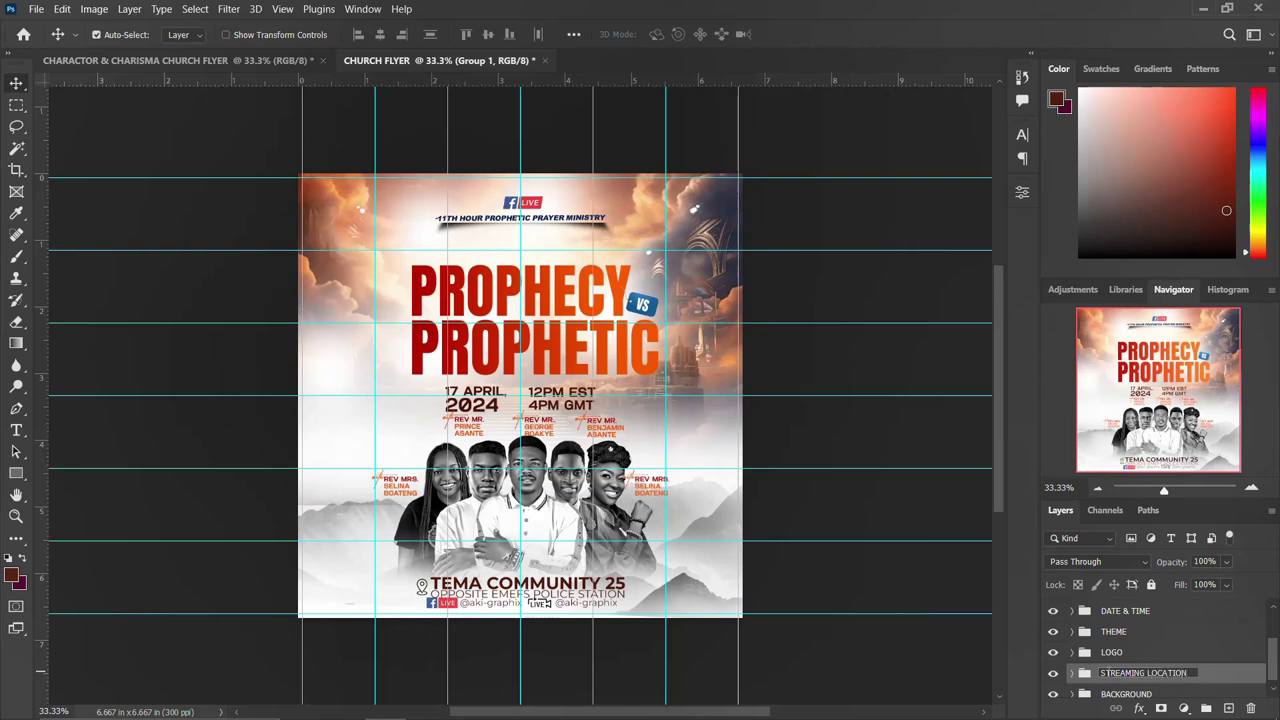
key("Return")
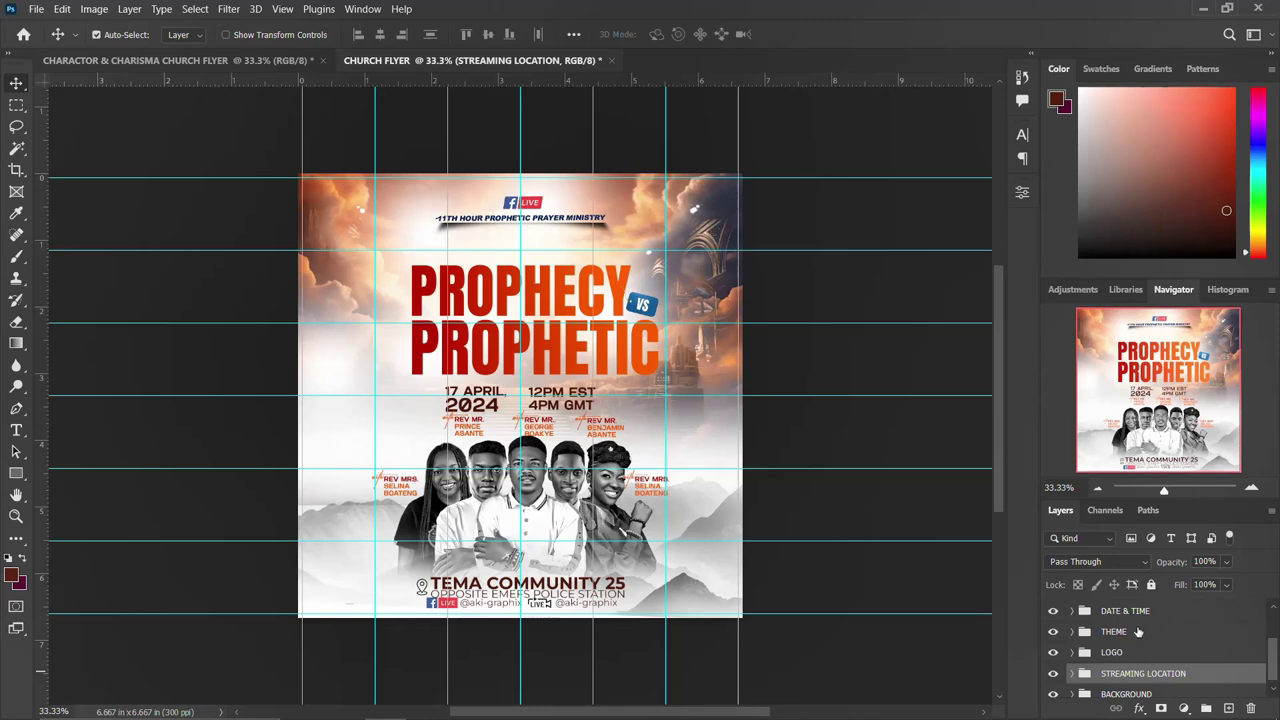
- Nudge the VENUE and STREAMING LOCATION groups each slightly upward
scroll(1143, 645, "up", 1)
scroll(1143, 645, "up", 2)
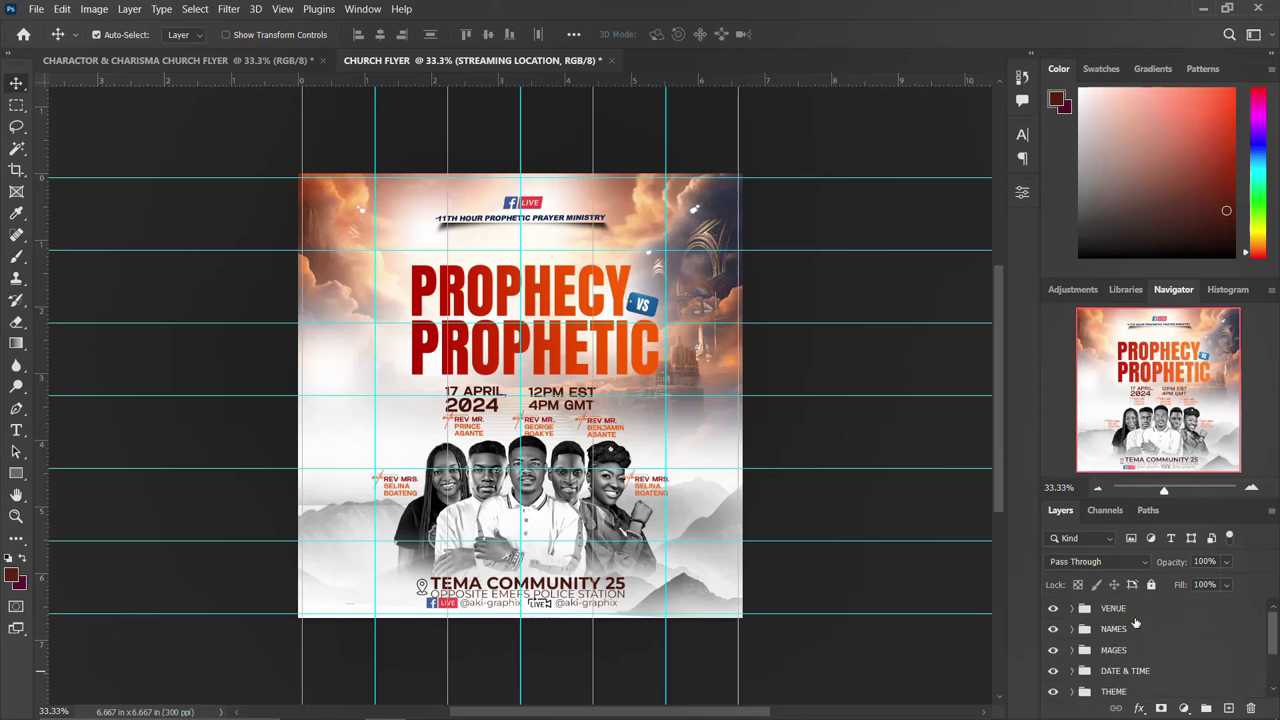
left_click(1135, 614)
key("Up")
key("Up")
key("Up")
key("Up")
key("Up")
key("Up")
key("Up")
key("Up")
key("Up")
key("Up")
key("Up")
key("Up")
key("Up")
key("Up")
key("Up")
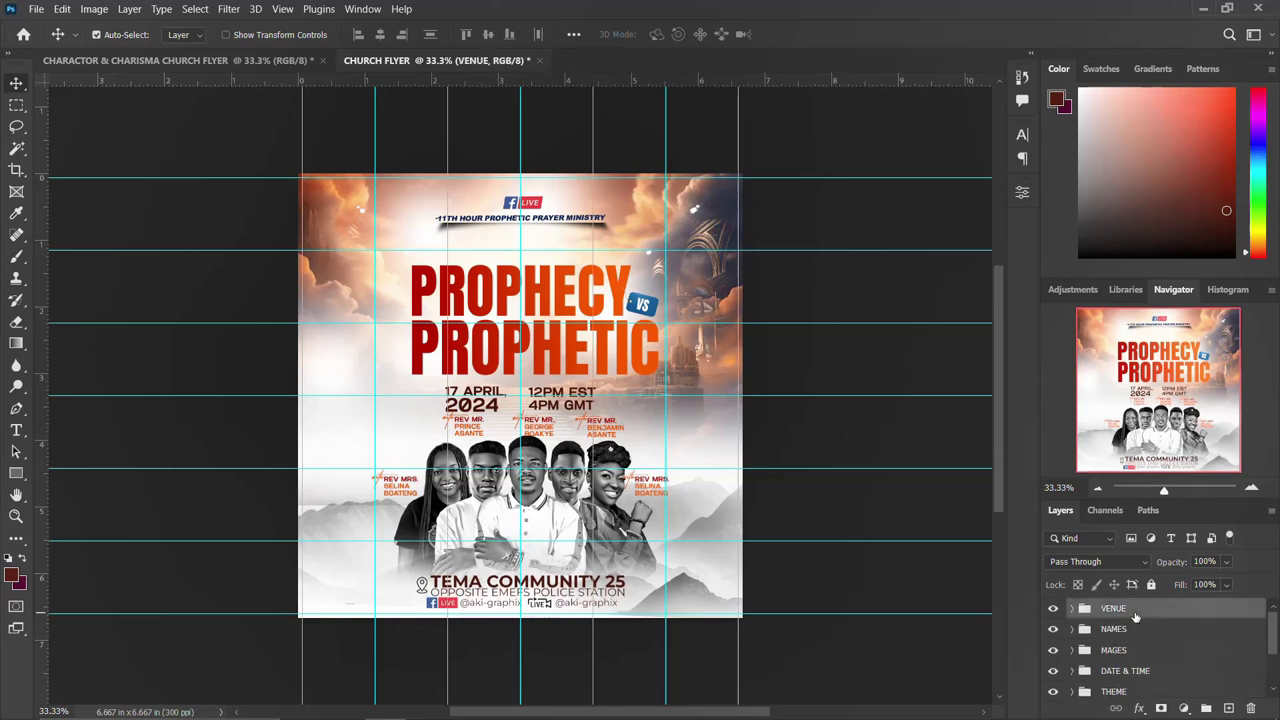
scroll(1140, 640, "down", 3)
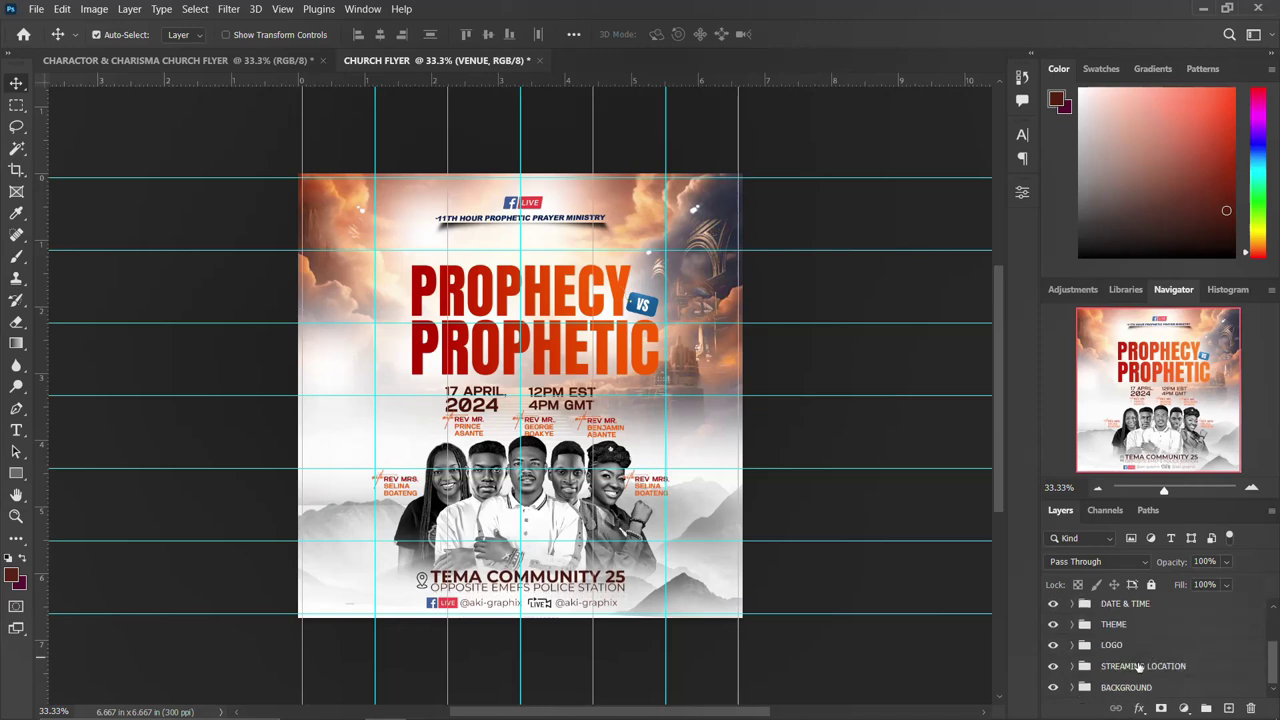
left_click(1139, 667)
key("Up")
key("Up")
key("Up")
key("Up")
key("Up")
key("Up")
key("Up")
key("Up")
key("Up")
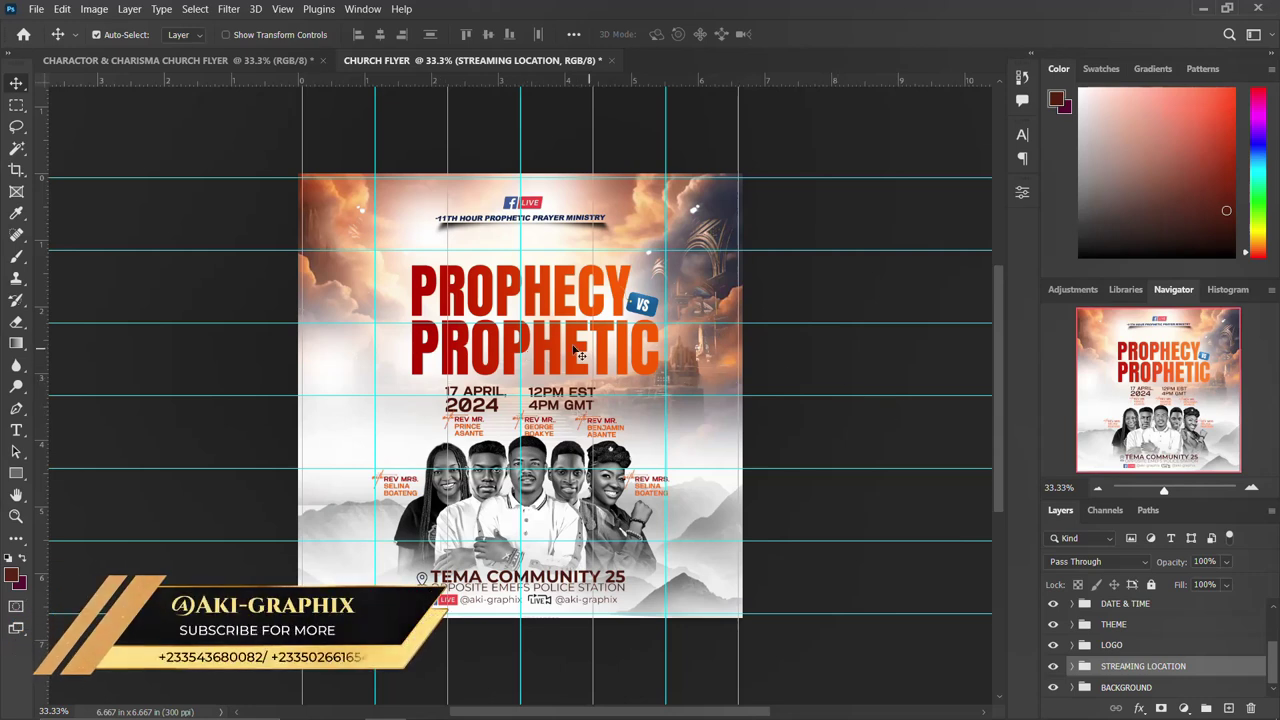
scroll(1130, 620, "up", 3)
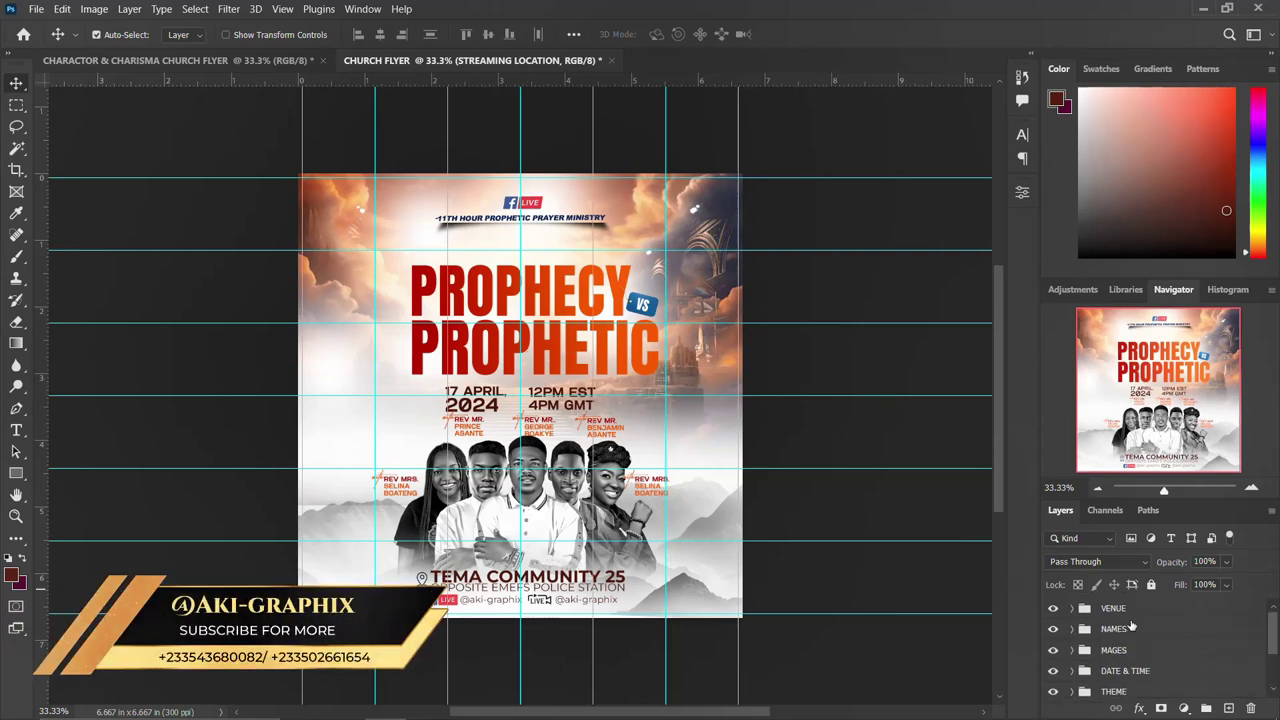
left_click(1113, 608)
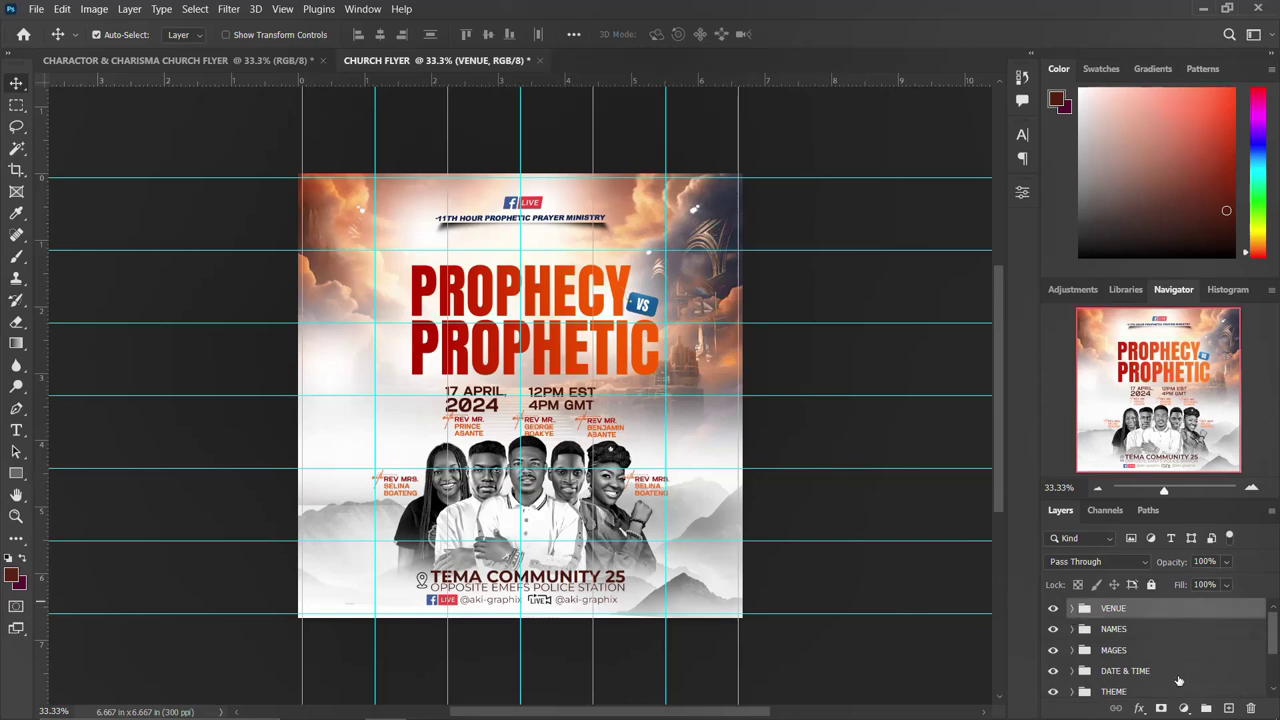
- Stamp all visible layers into a new Layer 1 with Ctrl+Alt+Shift+E and convert it to a smart object
key("ctrl")
key("ctrl+alt+shift+e")
right_click(1212, 624)
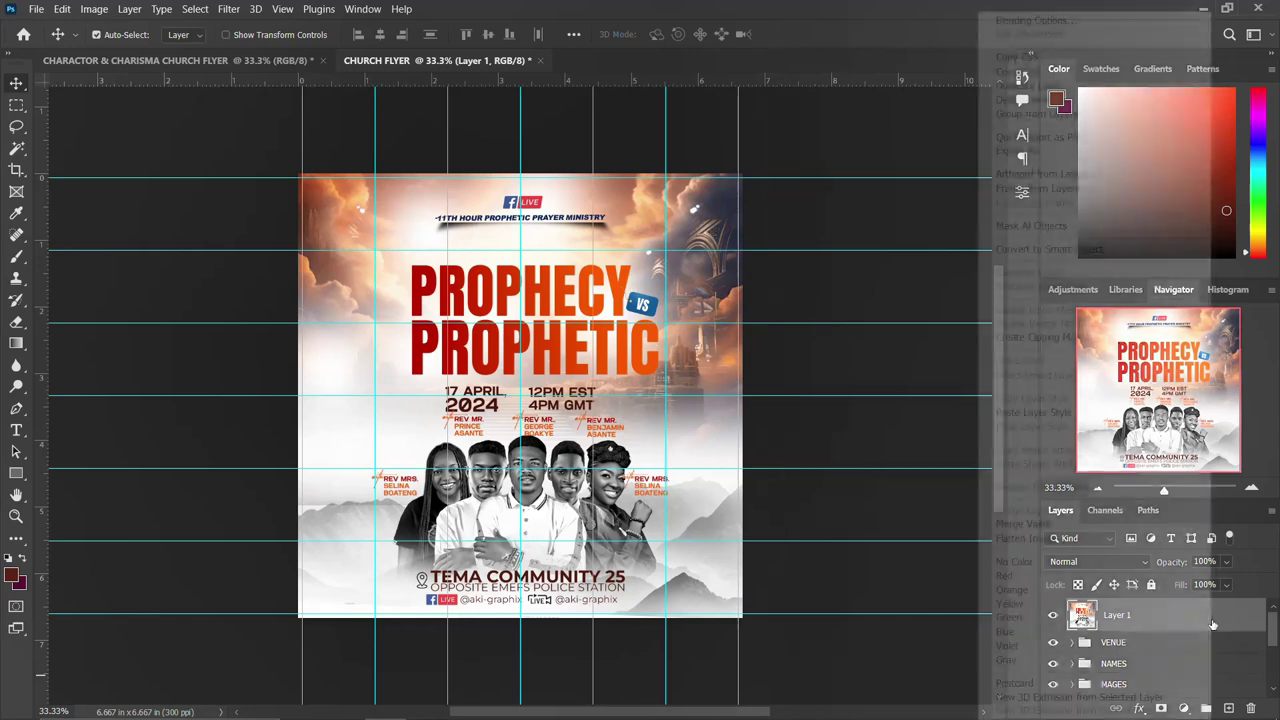
left_click(1067, 250)
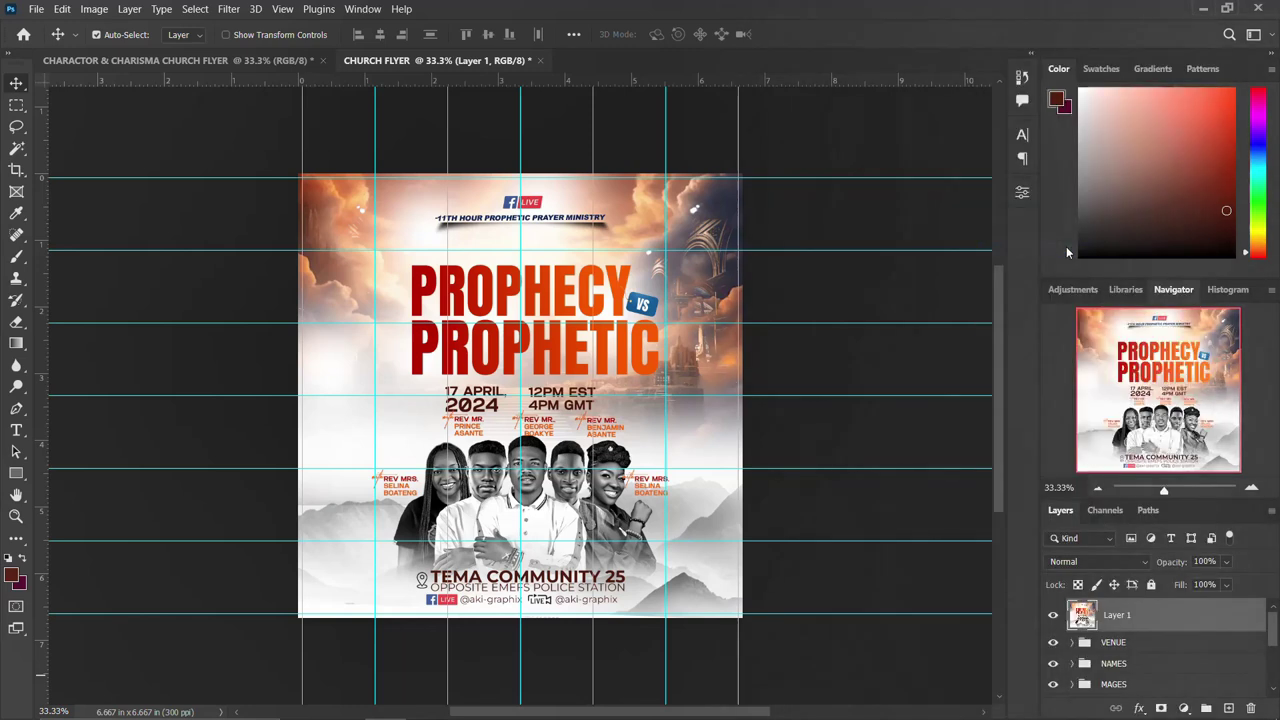
left_click(229, 9)
- Apply Camera Raw with Temperature -20, Exposure -0.55, Contrast +20, Highlights -44, Blacks -21, Texture +4
left_click(300, 125)
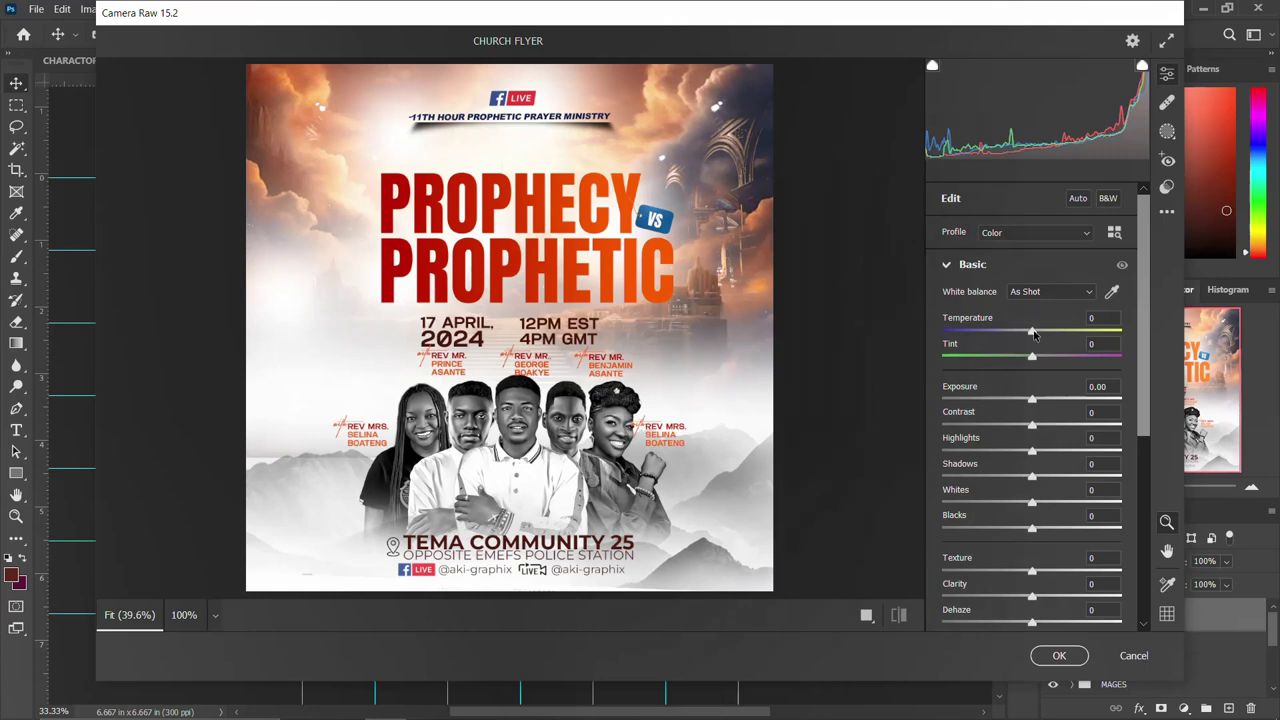
mouse_move(1032, 331)
left_mouse_down()
mouse_move(1053, 338)
mouse_move(1018, 335)
left_mouse_up()
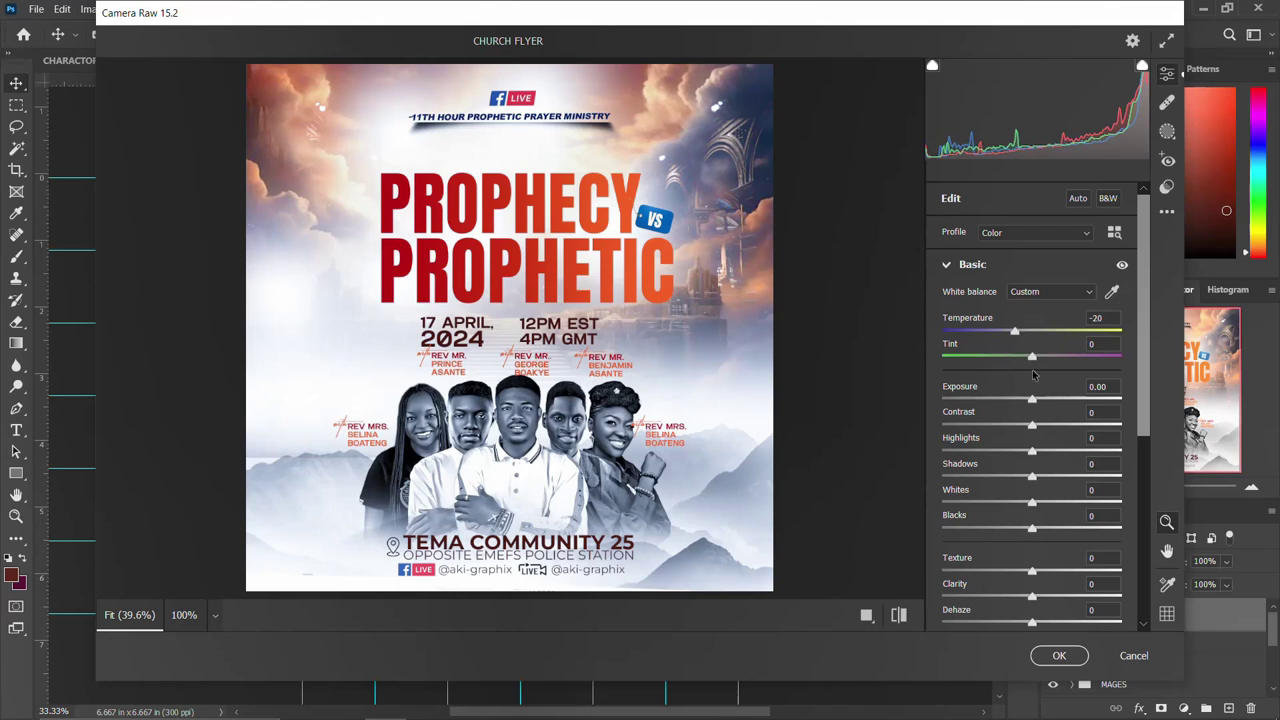
left_click_drag(1034, 402, 1024, 399)
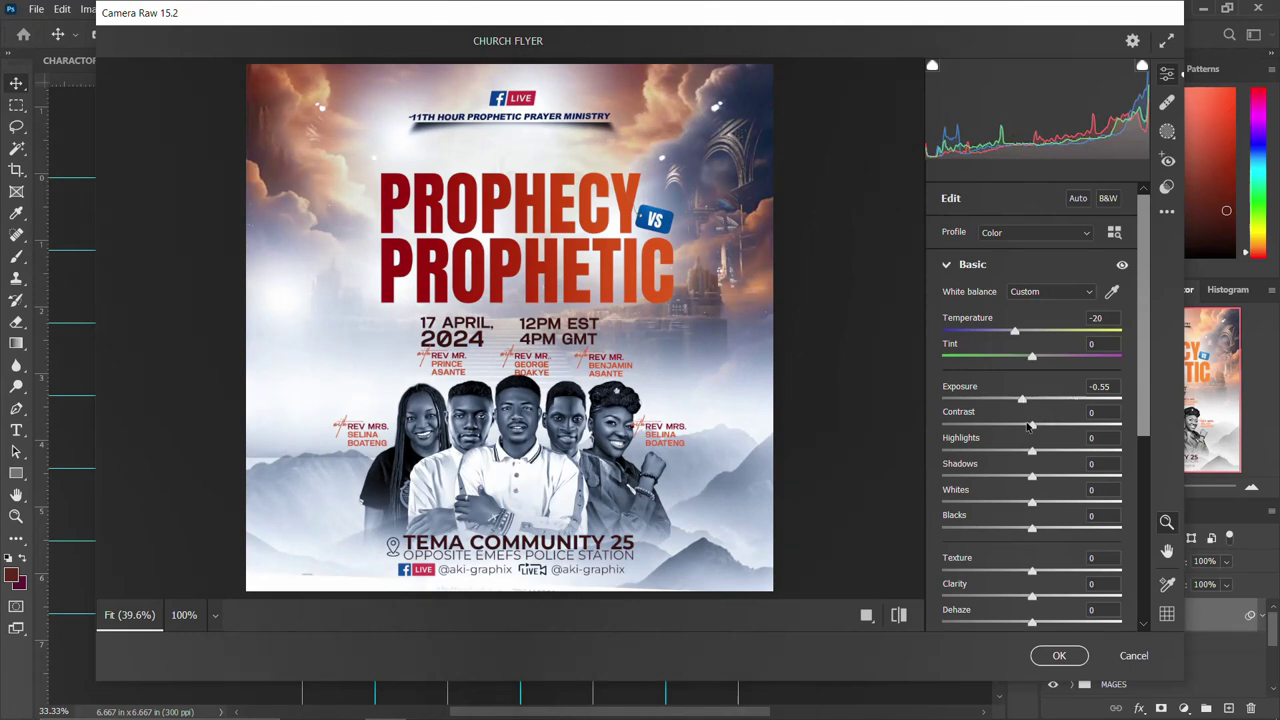
left_click_drag(1033, 428, 993, 453)
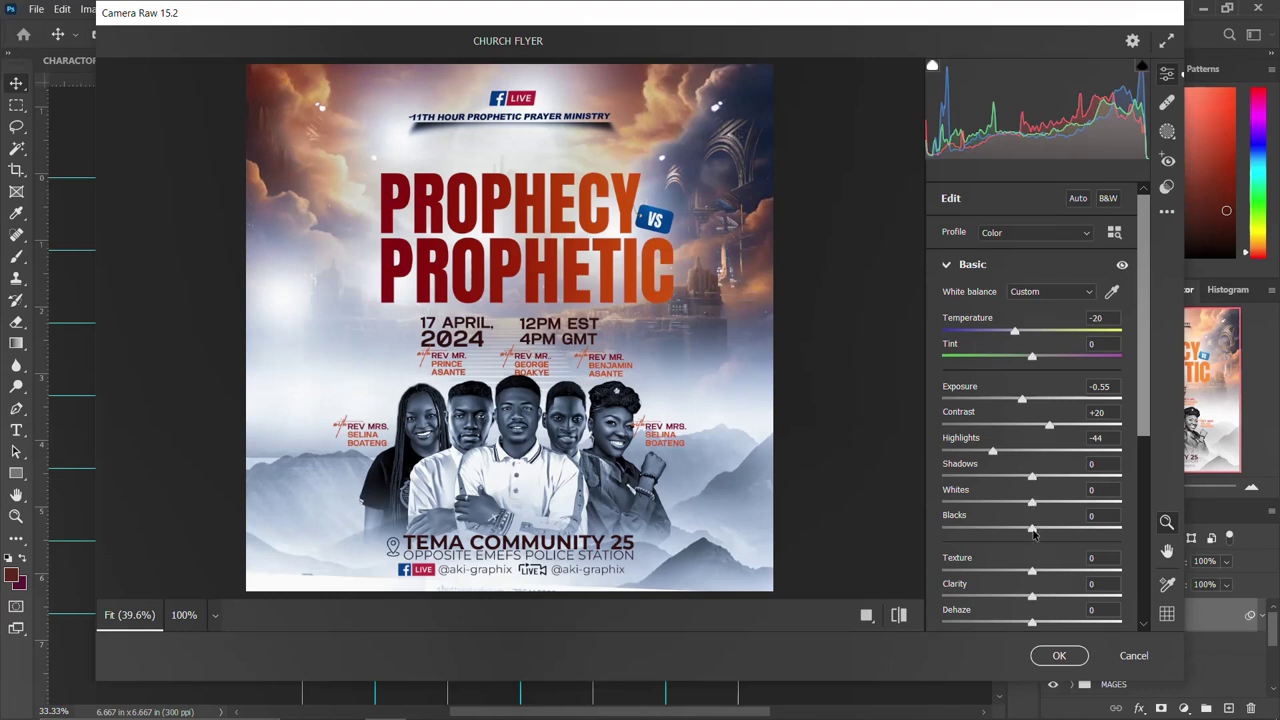
mouse_move(1035, 532)
left_mouse_down()
mouse_move(1058, 532)
mouse_move(1014, 525)
left_mouse_up()
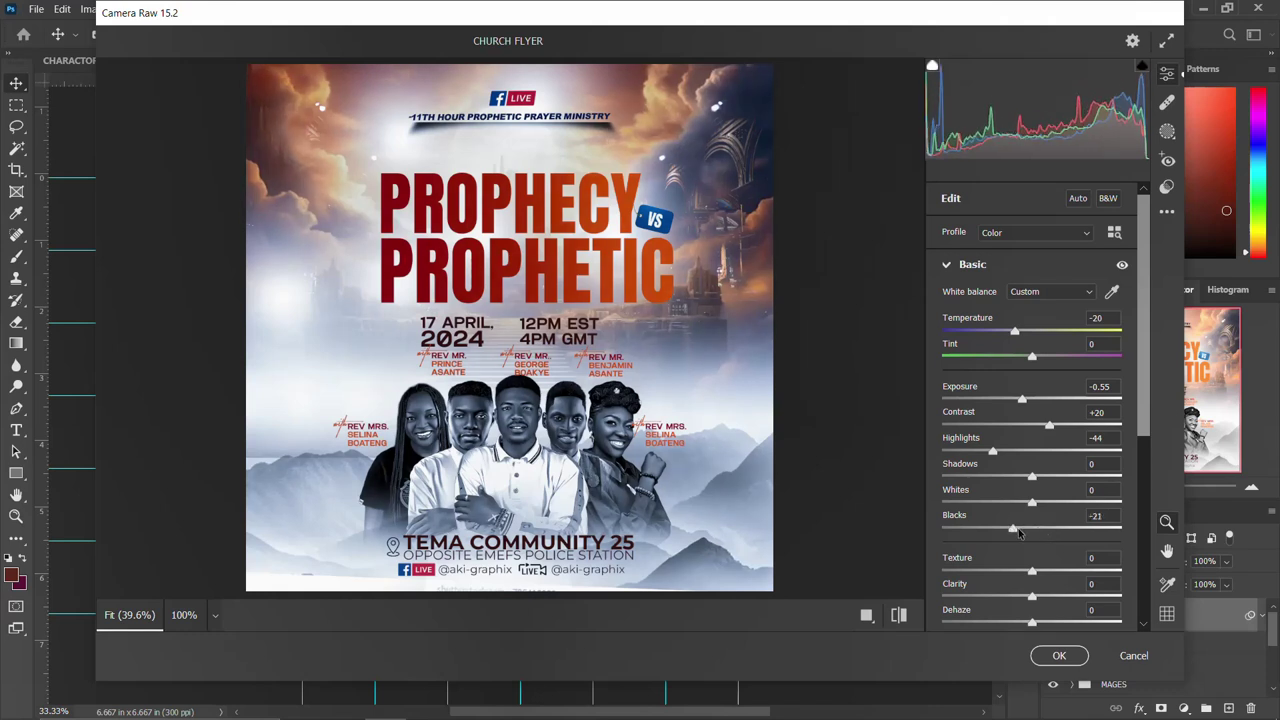
left_click_drag(1035, 573, 1025, 597)
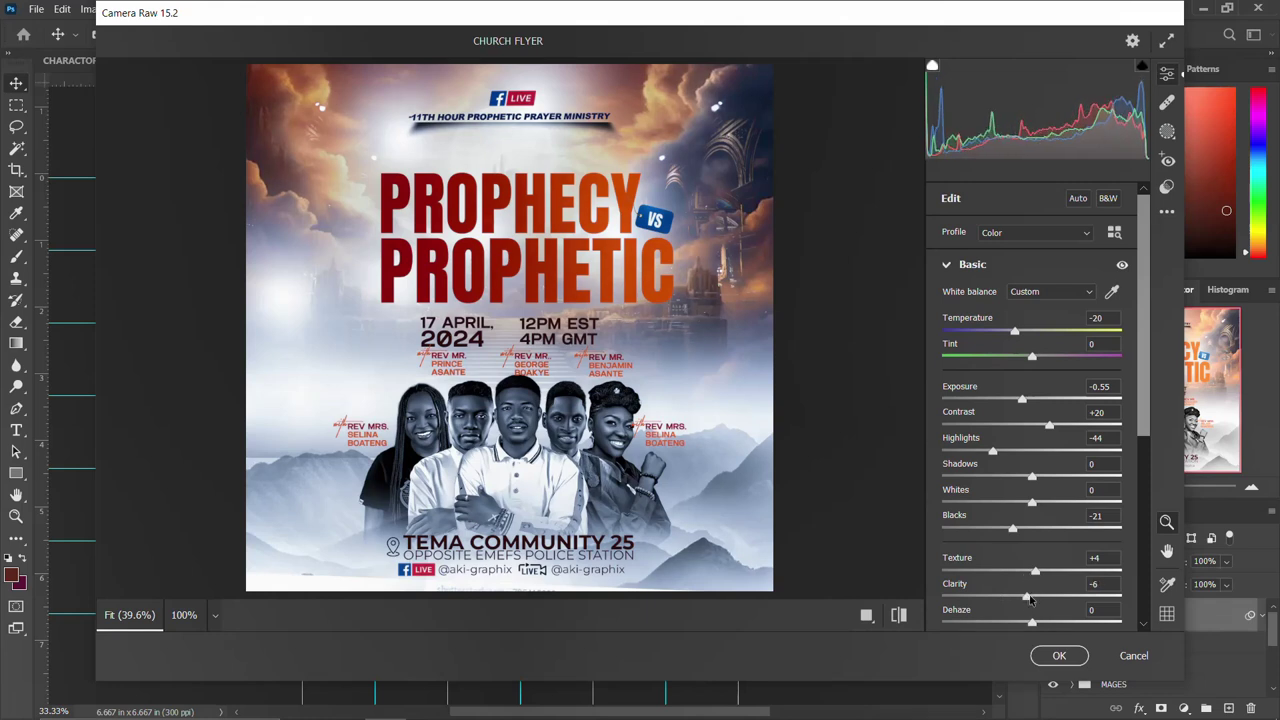
- Raise Vibrance to +6, compare the Before/After view, and apply the Camera Raw grade to Layer 1
scroll(1030, 598, "down", 2)
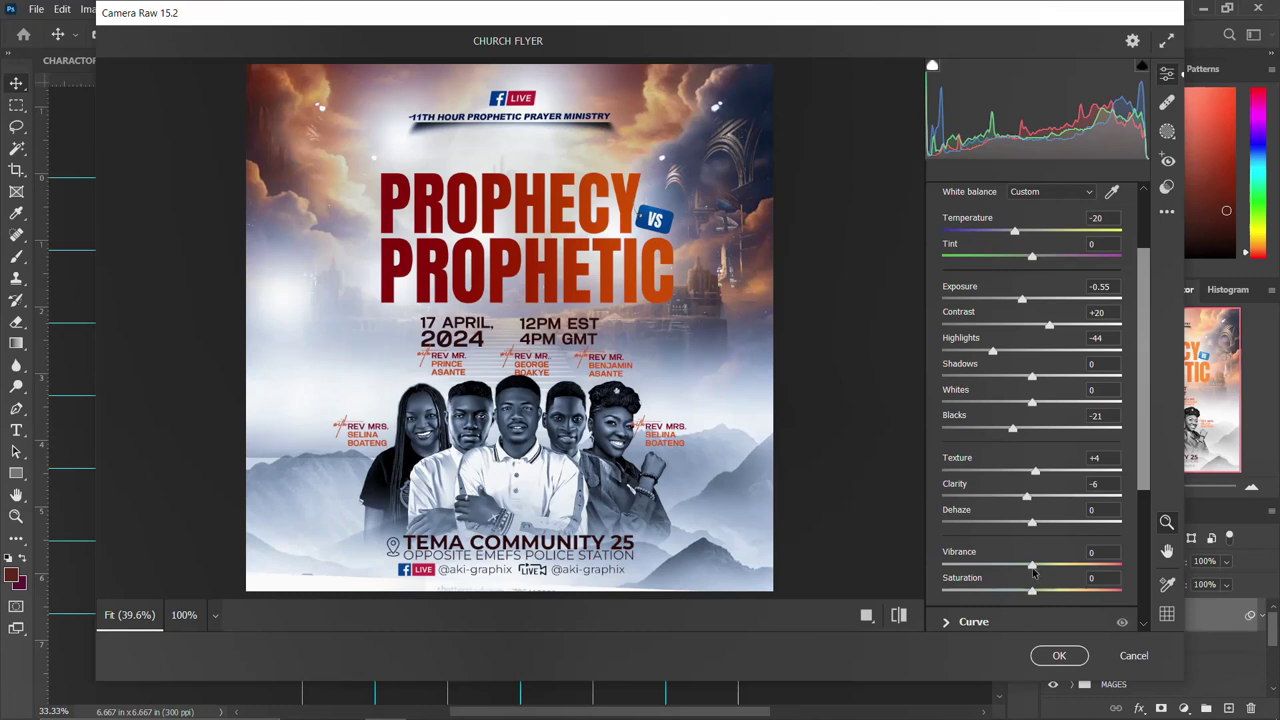
mouse_move(1032, 566)
left_mouse_down()
mouse_move(1044, 566)
mouse_move(1003, 564)
mouse_move(1039, 566)
left_mouse_up()
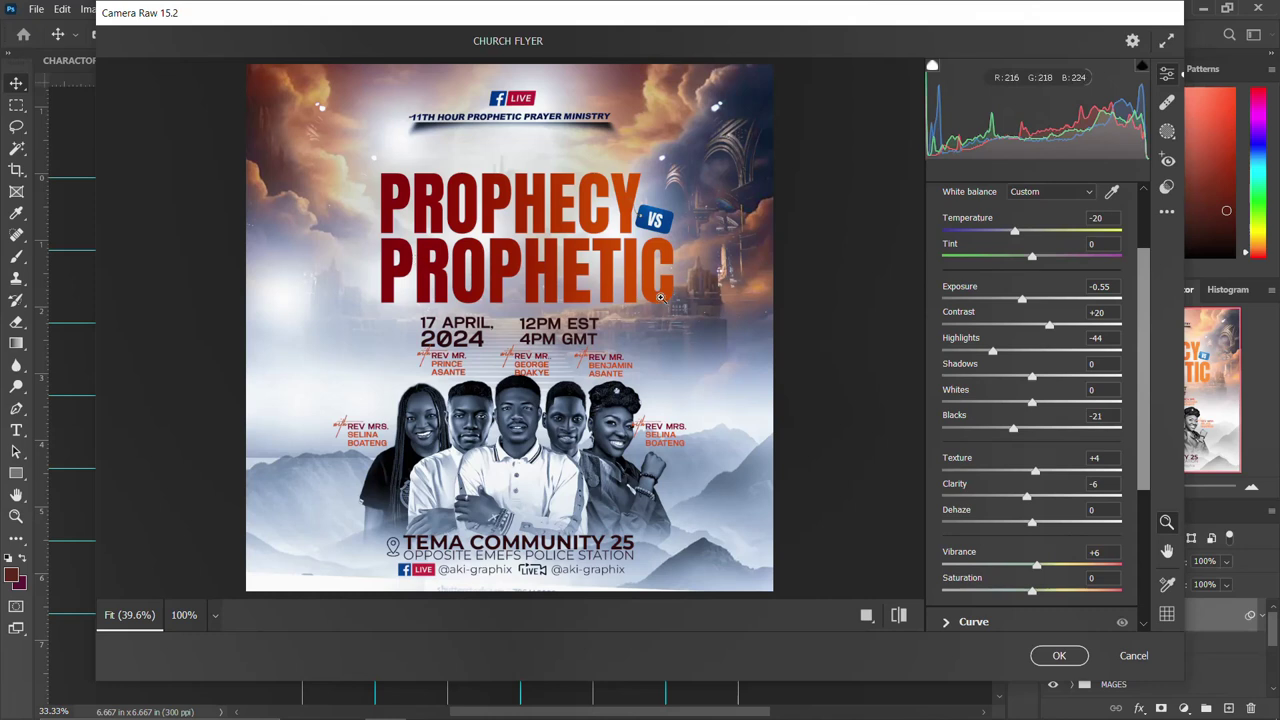
left_click(859, 624)
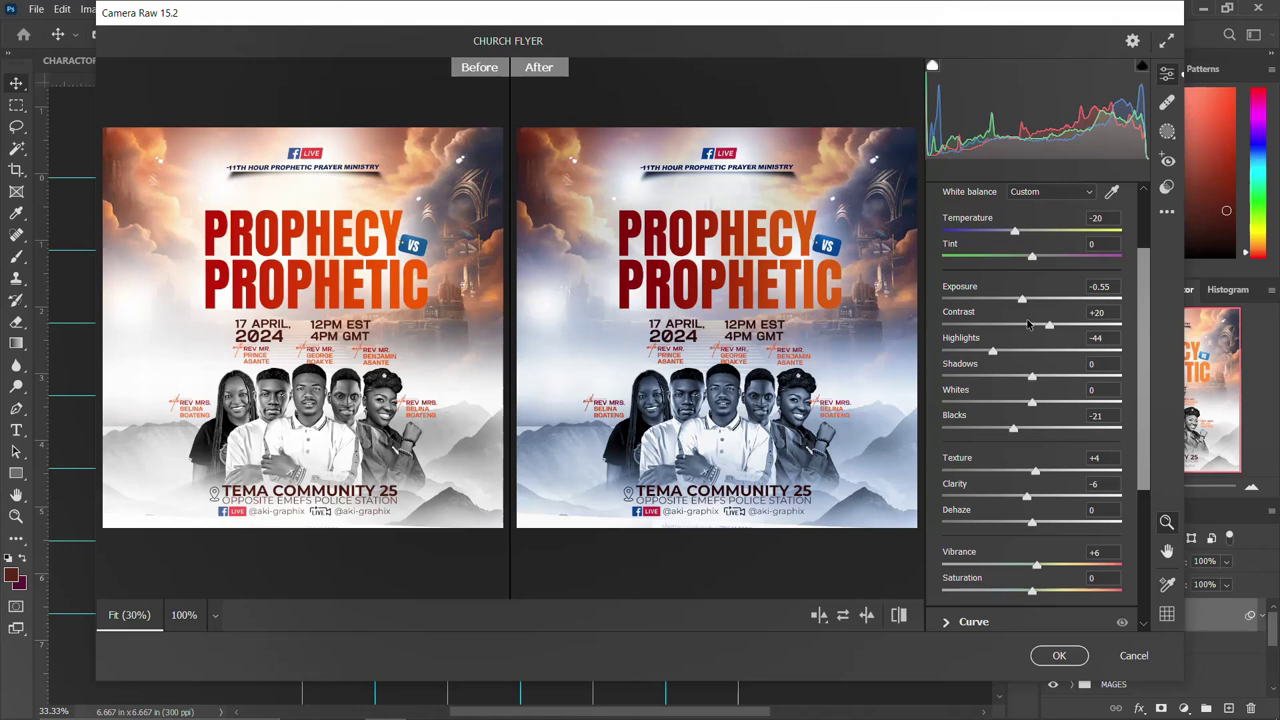
left_click(1052, 652)
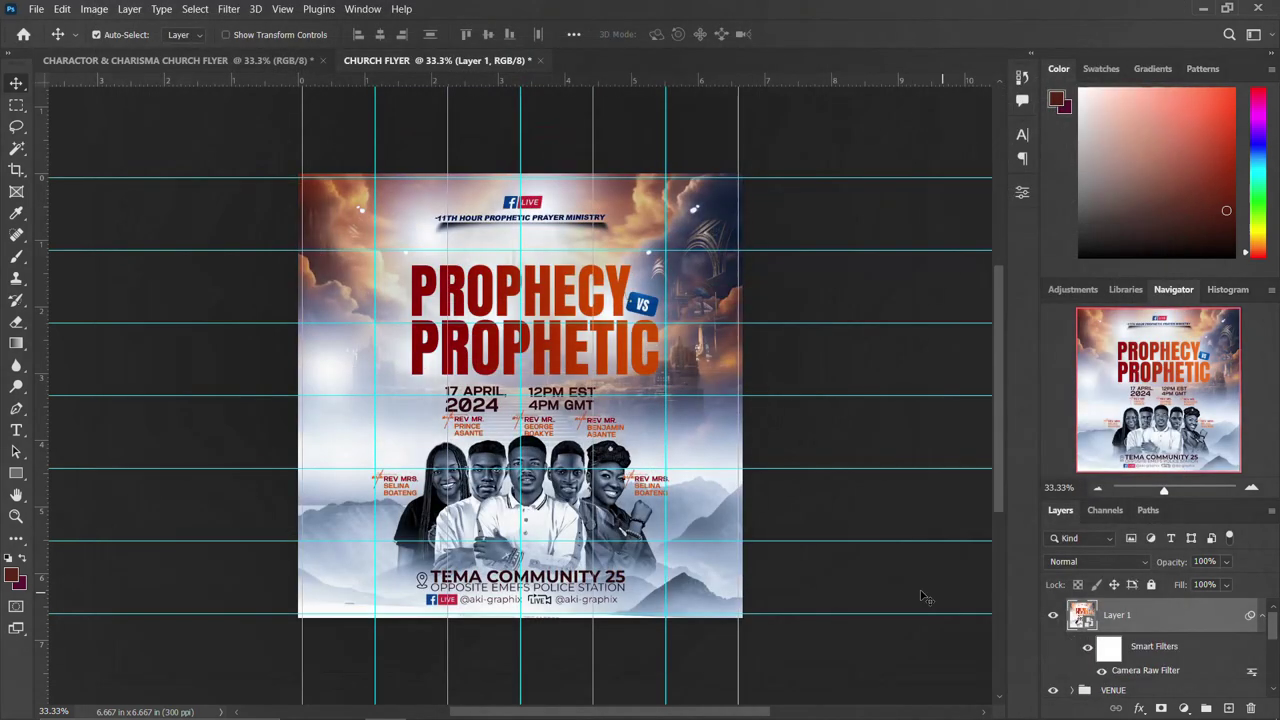
- Collapse Layer 1's filter list and toggle its visibility twice to compare the flyer with and without the grade
left_click(1263, 617)
left_click(1052, 615)
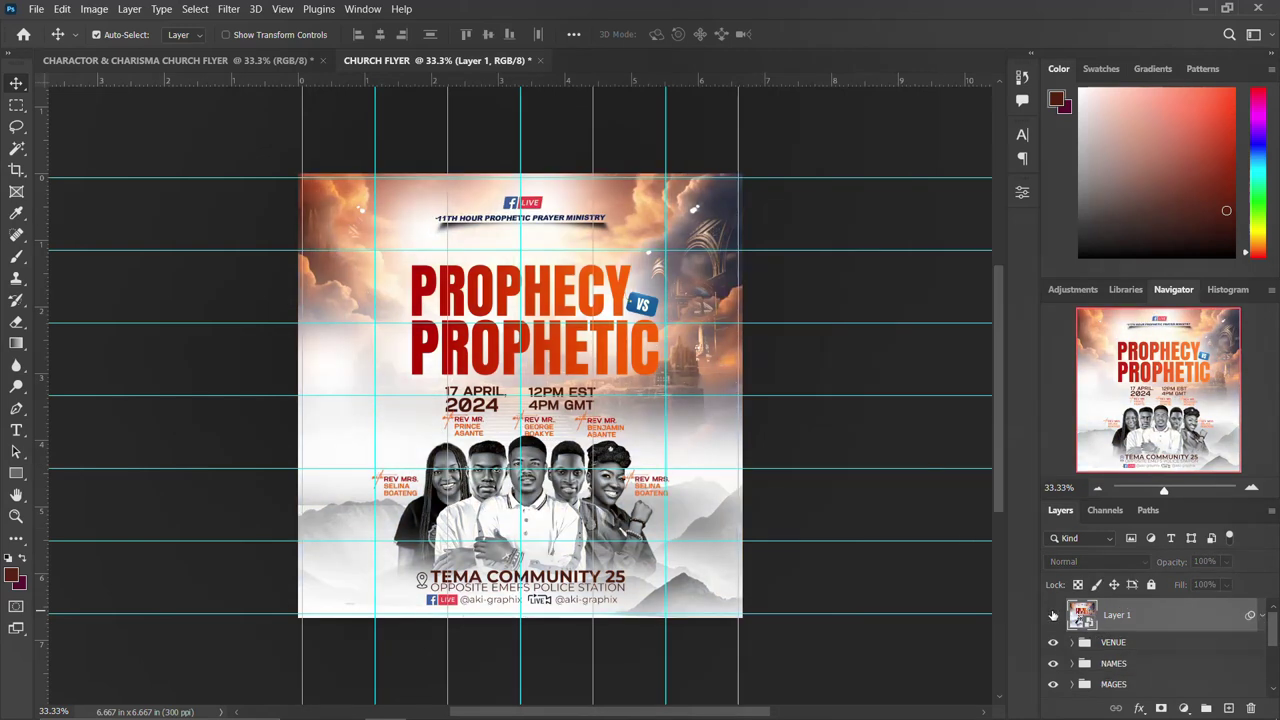
left_click(1052, 615)
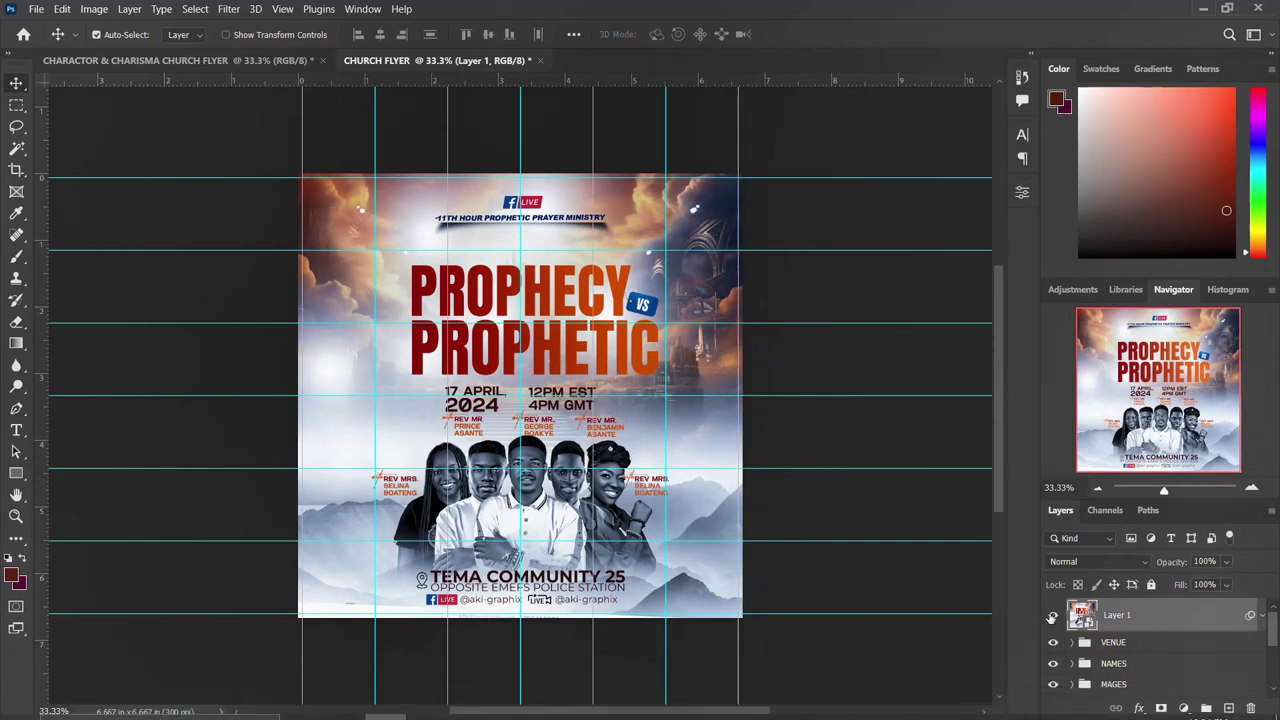
left_click(1053, 615)
left_click(1053, 615)
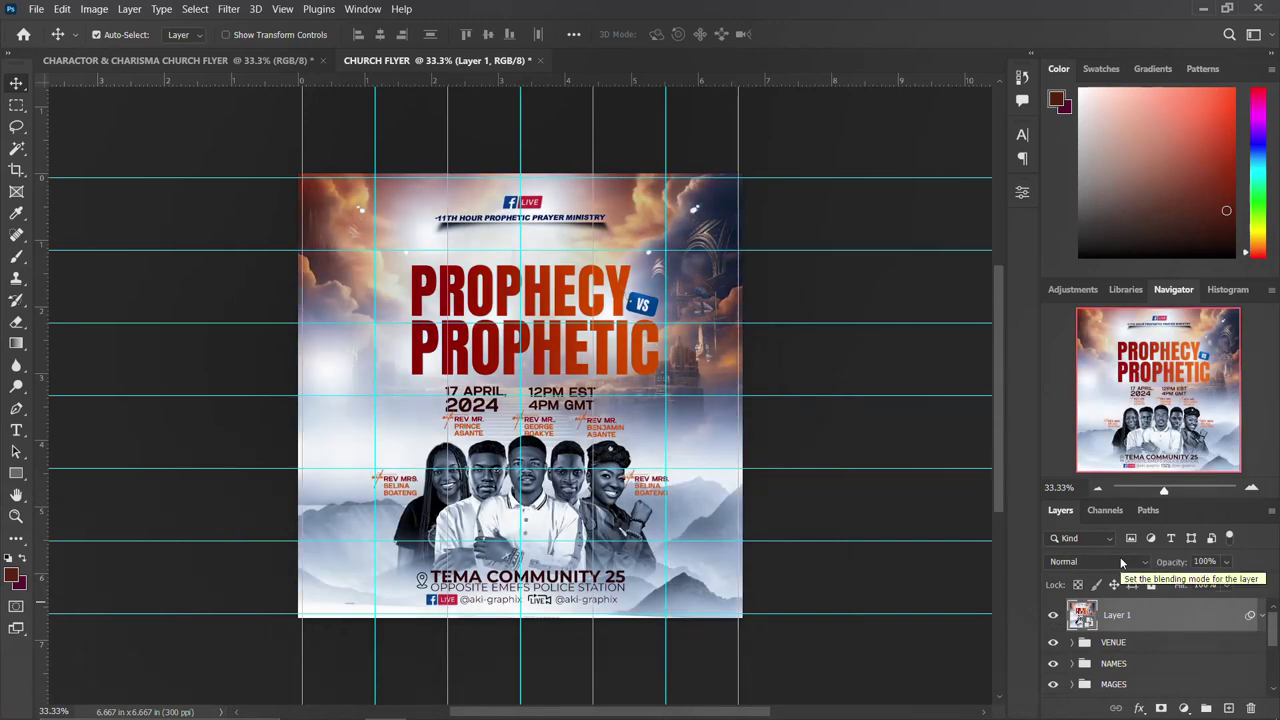
- Set Layer 1's blend mode to Pin Light for a punchier, higher-contrast finish
left_click(1121, 563)
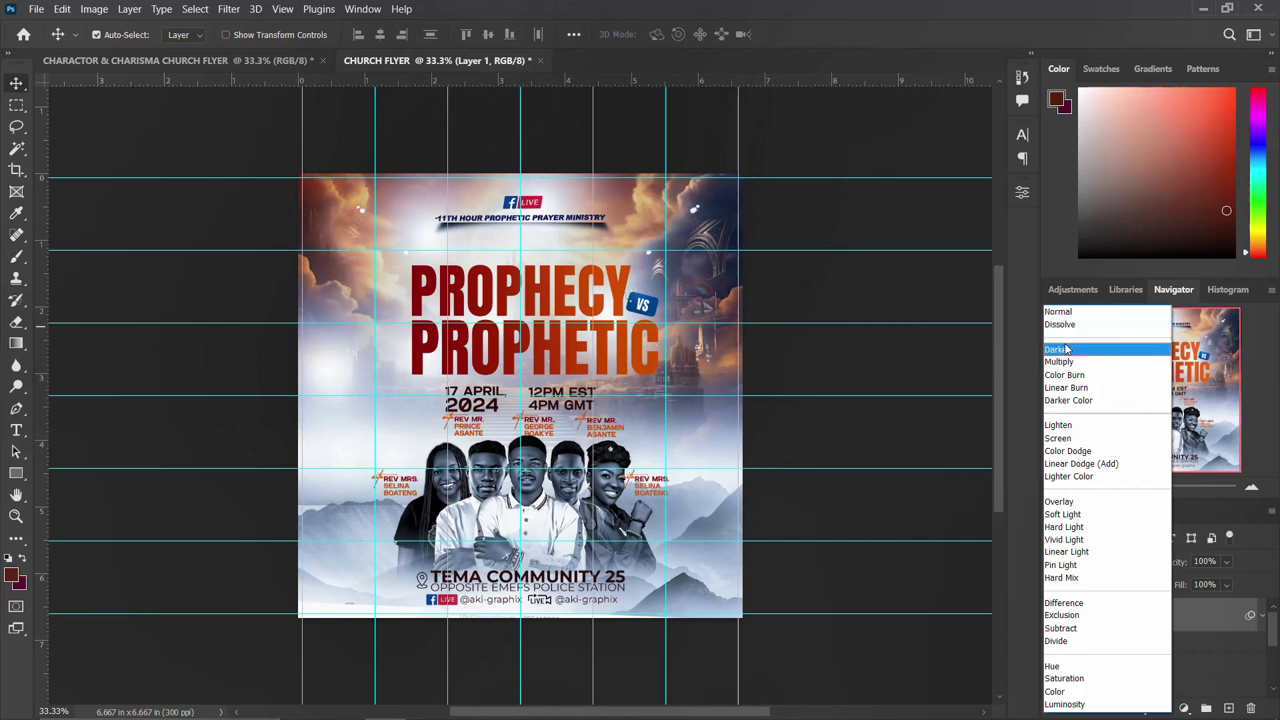
left_click(1062, 565)
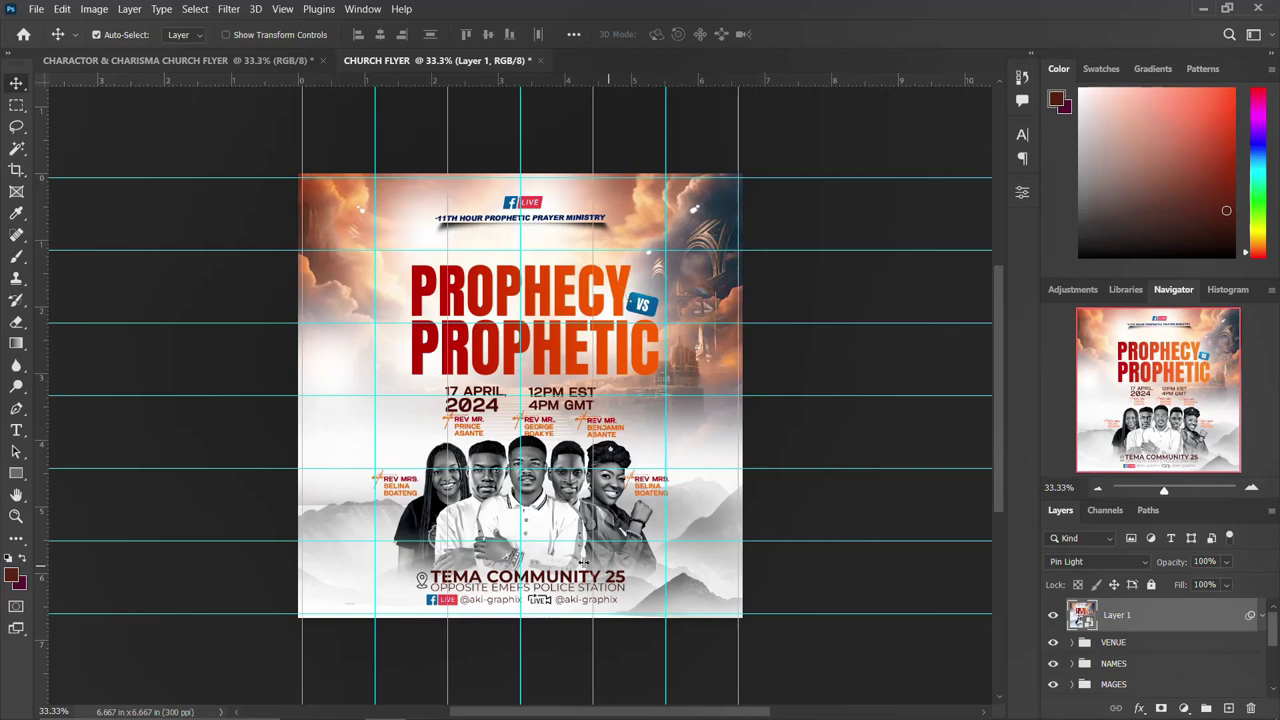
scroll(607, 538, "down", 1)
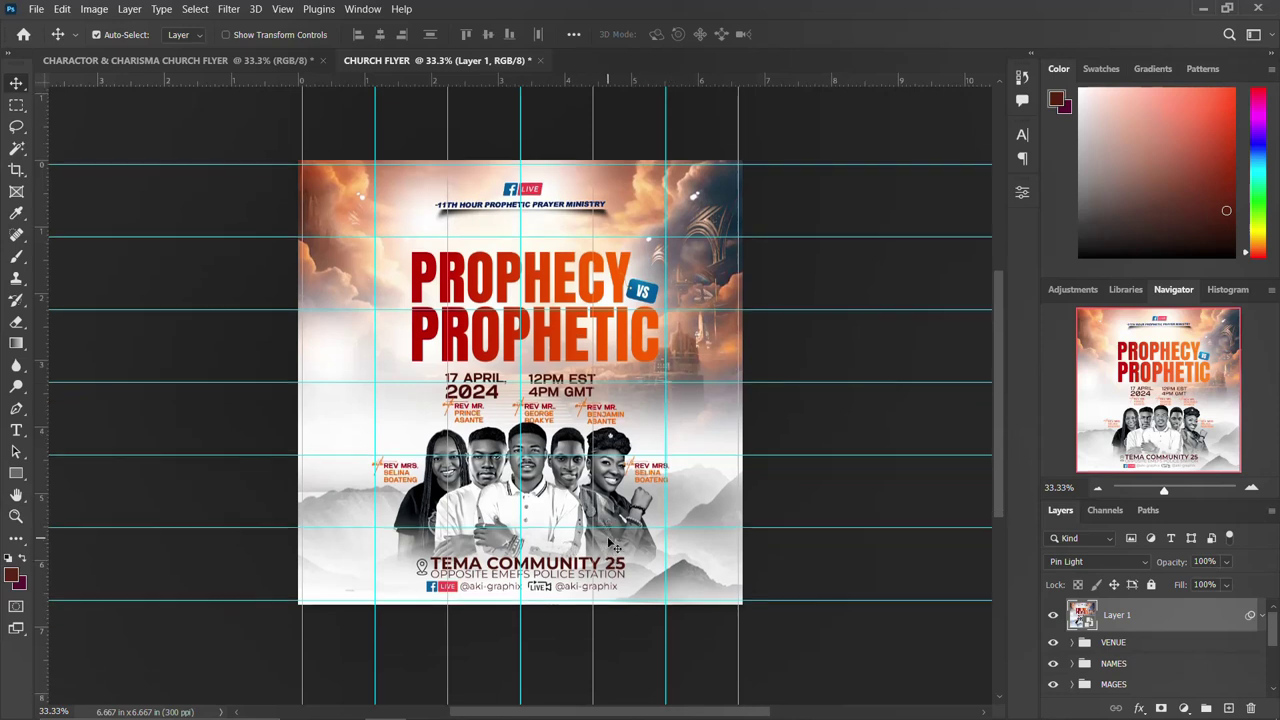
scroll(614, 545, "up", 2)
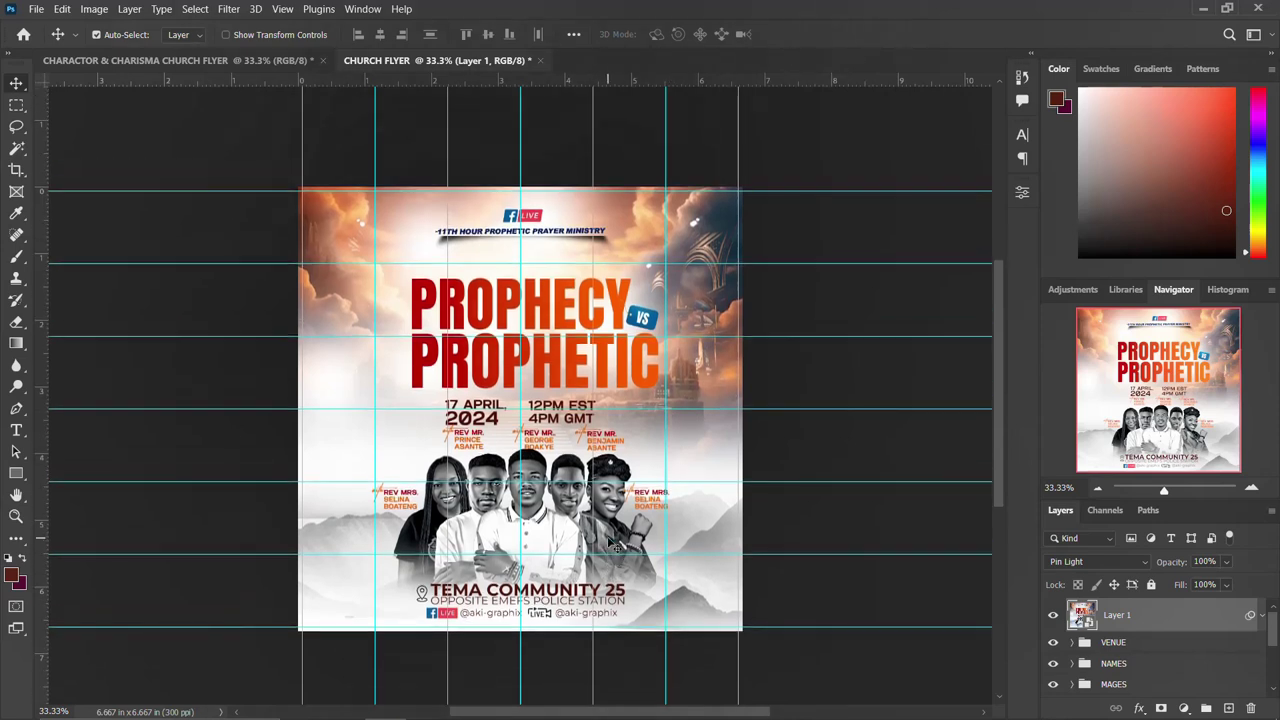